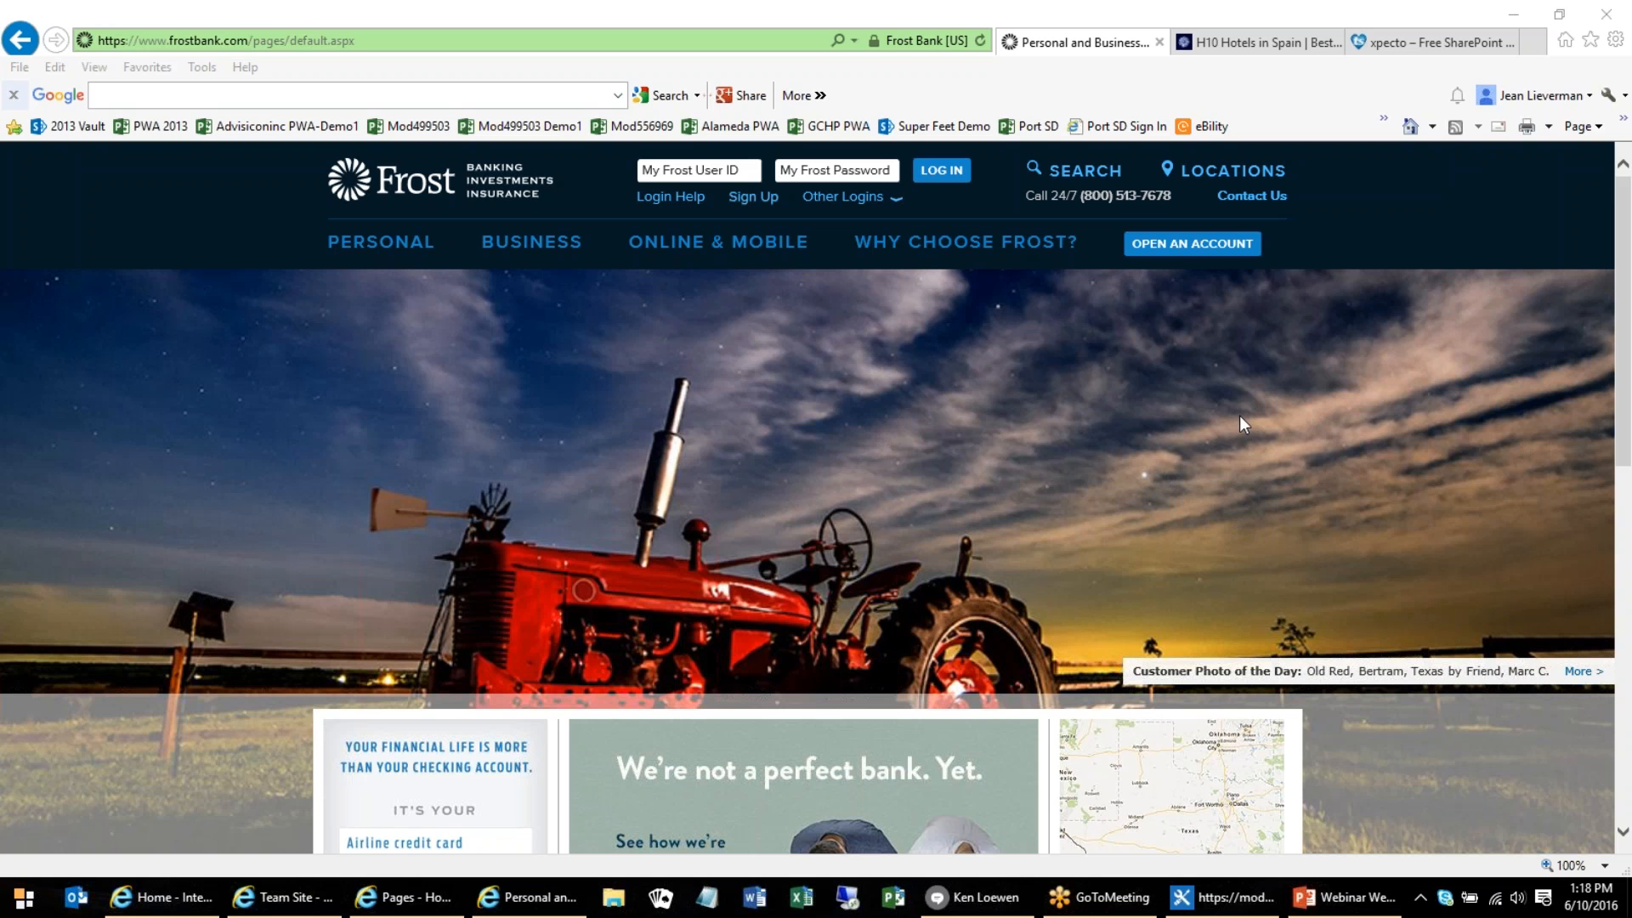
Examine the Frost Bank public home page, its navigation categories and its lower content sections
scroll(1239, 416, down, 2)
scroll(1239, 416, up, 2)
mouse_move(704, 231)
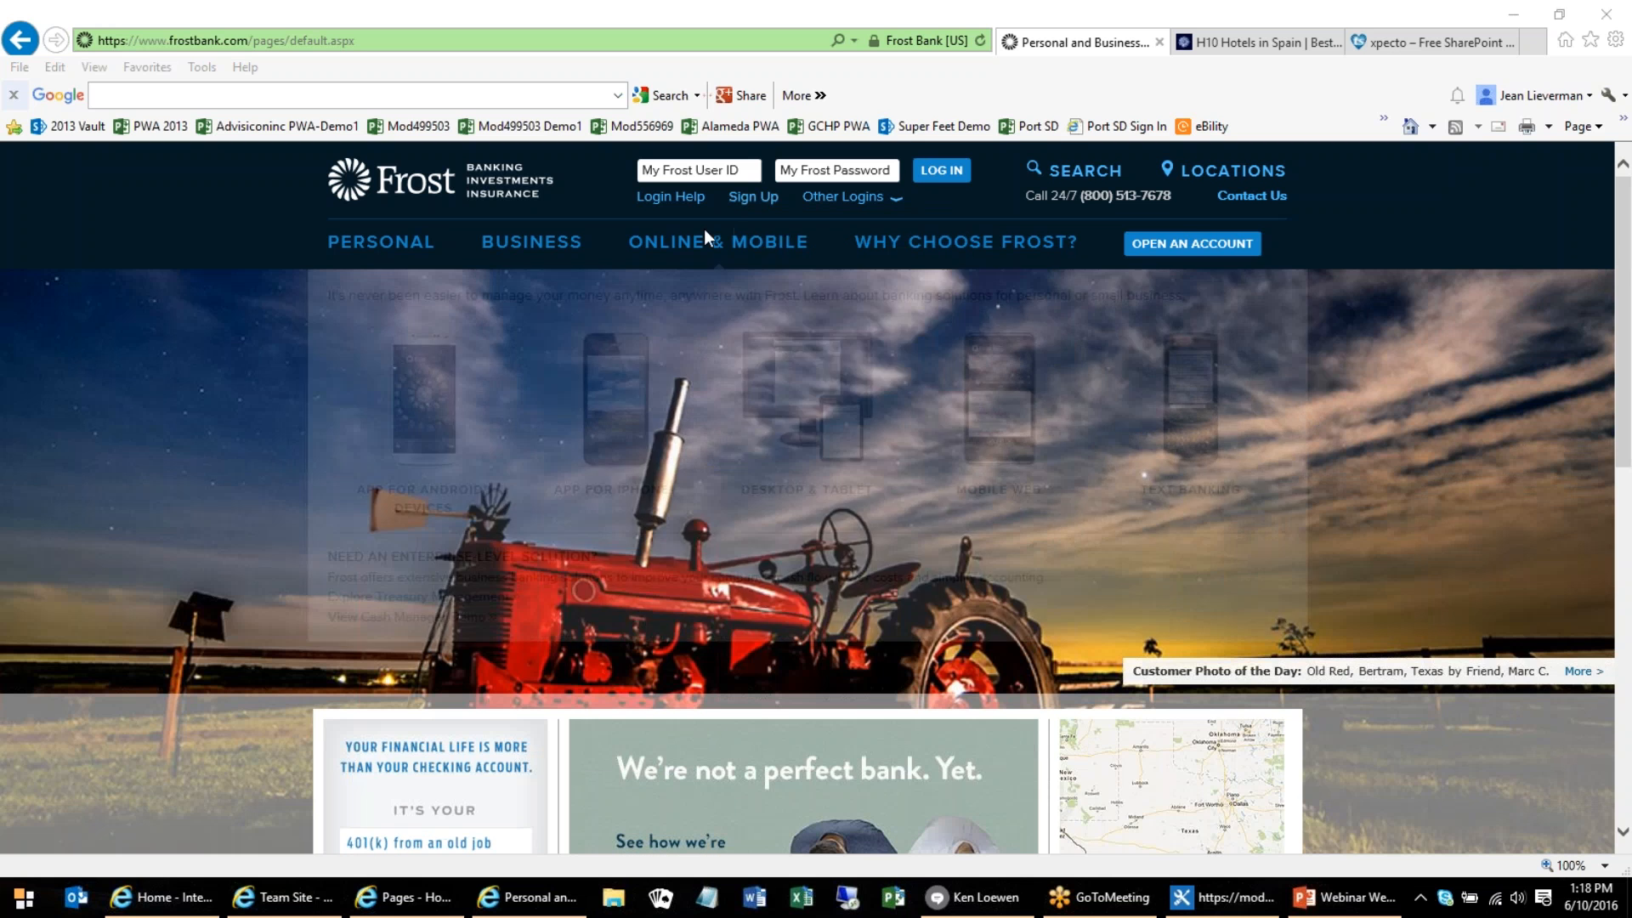
mouse_move(423, 247)
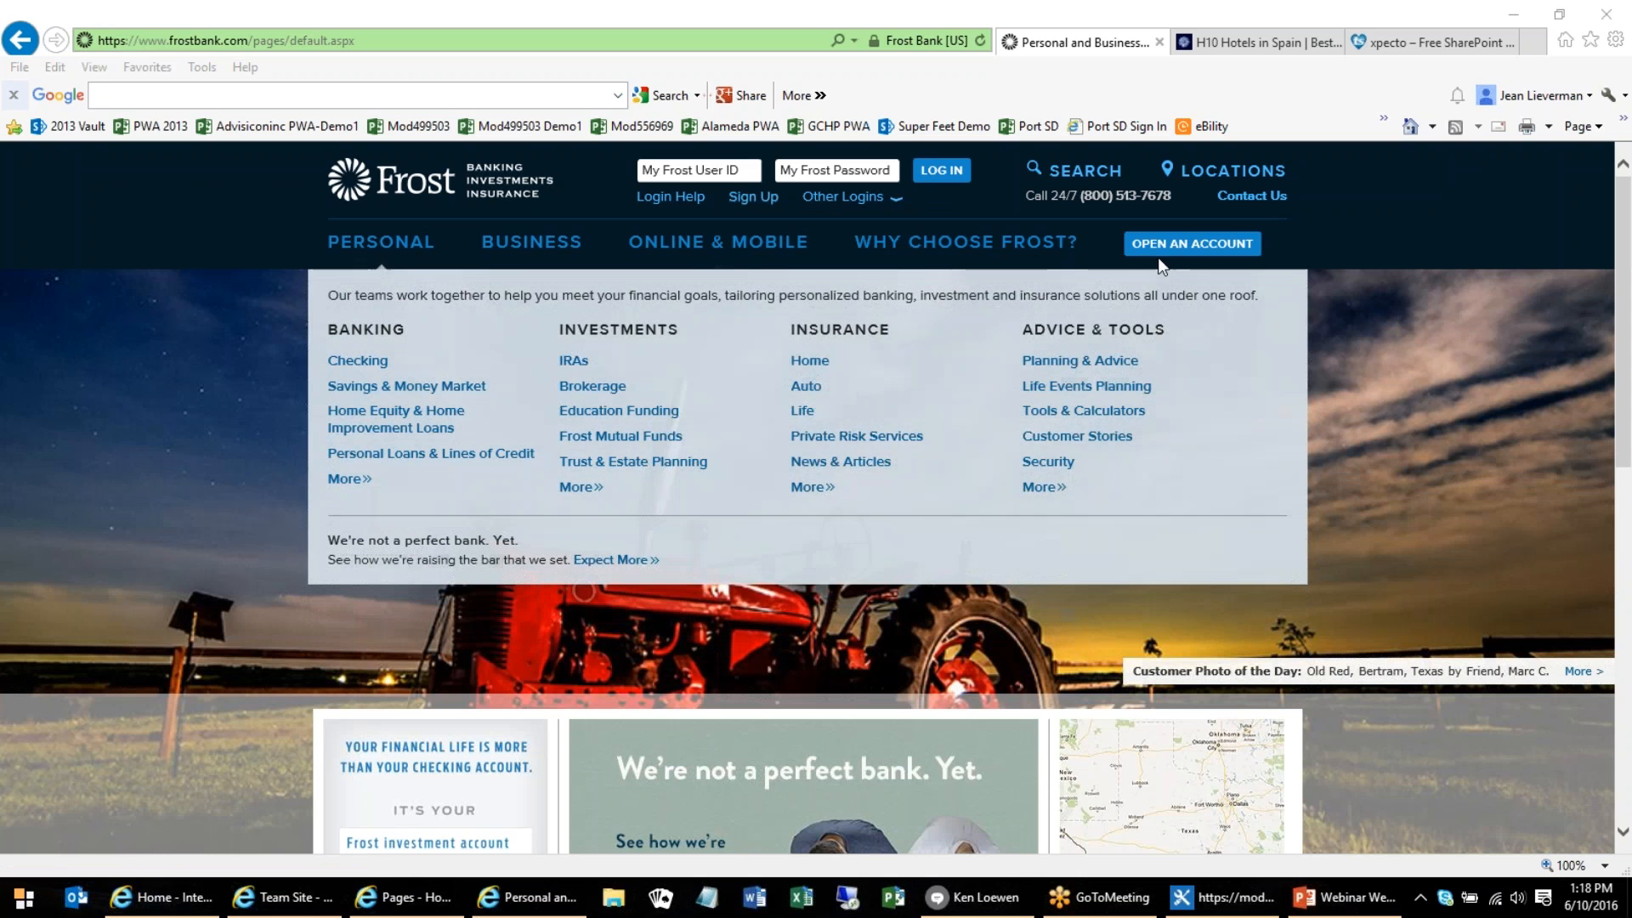
click(1425, 446)
scroll(1436, 441, down, 3)
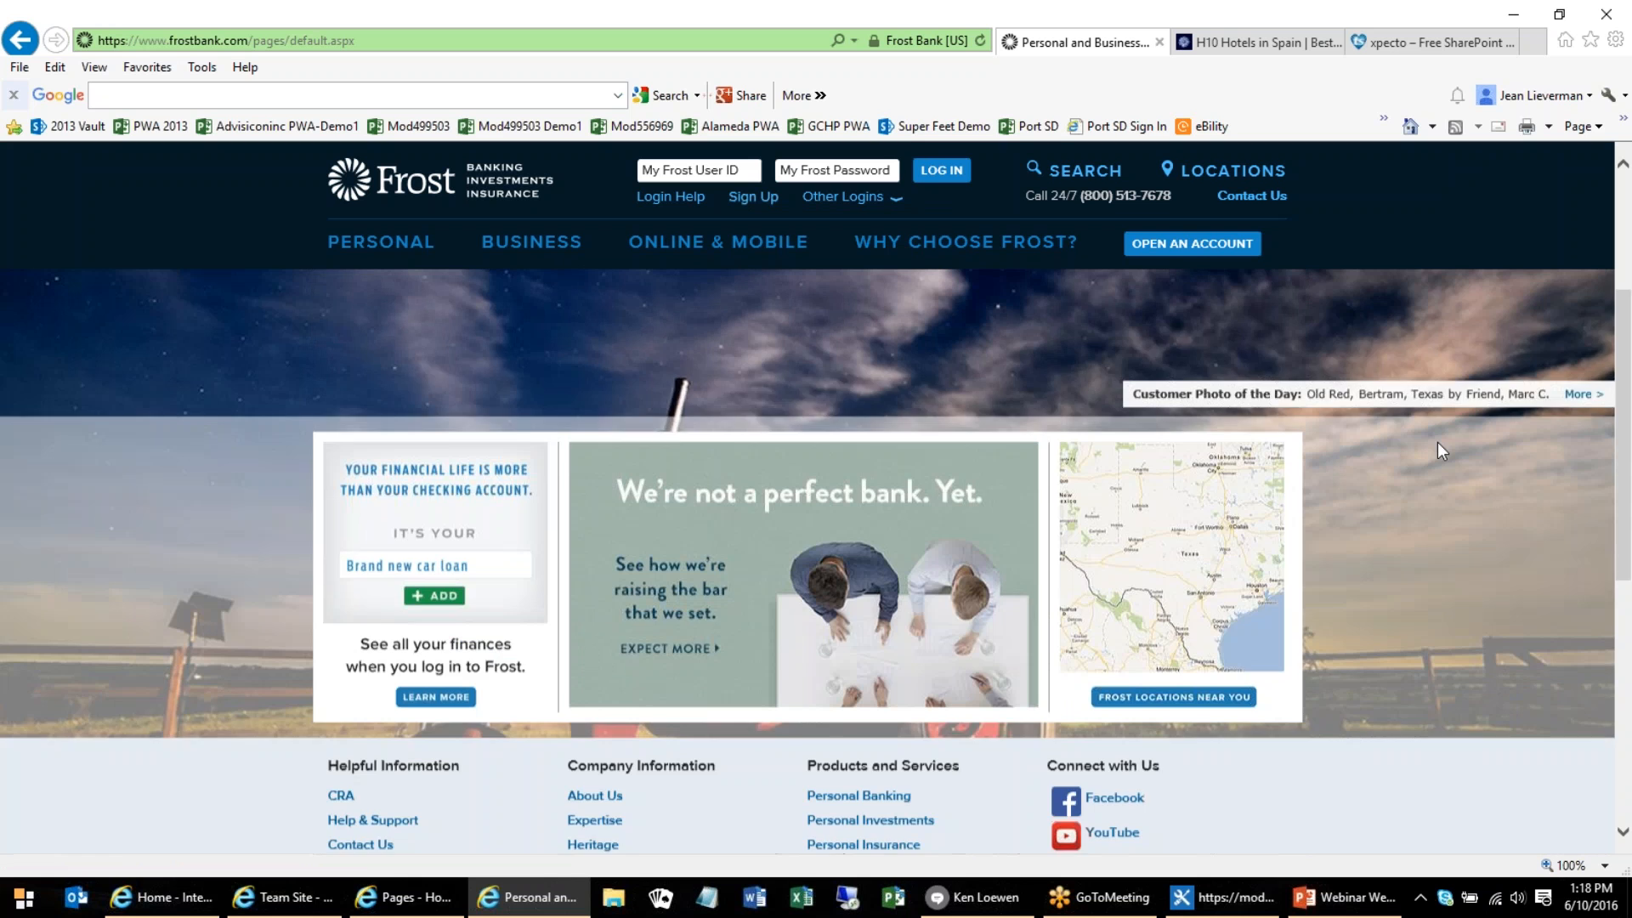
scroll(1436, 442, down, 6)
scroll(1436, 447, up, 9)
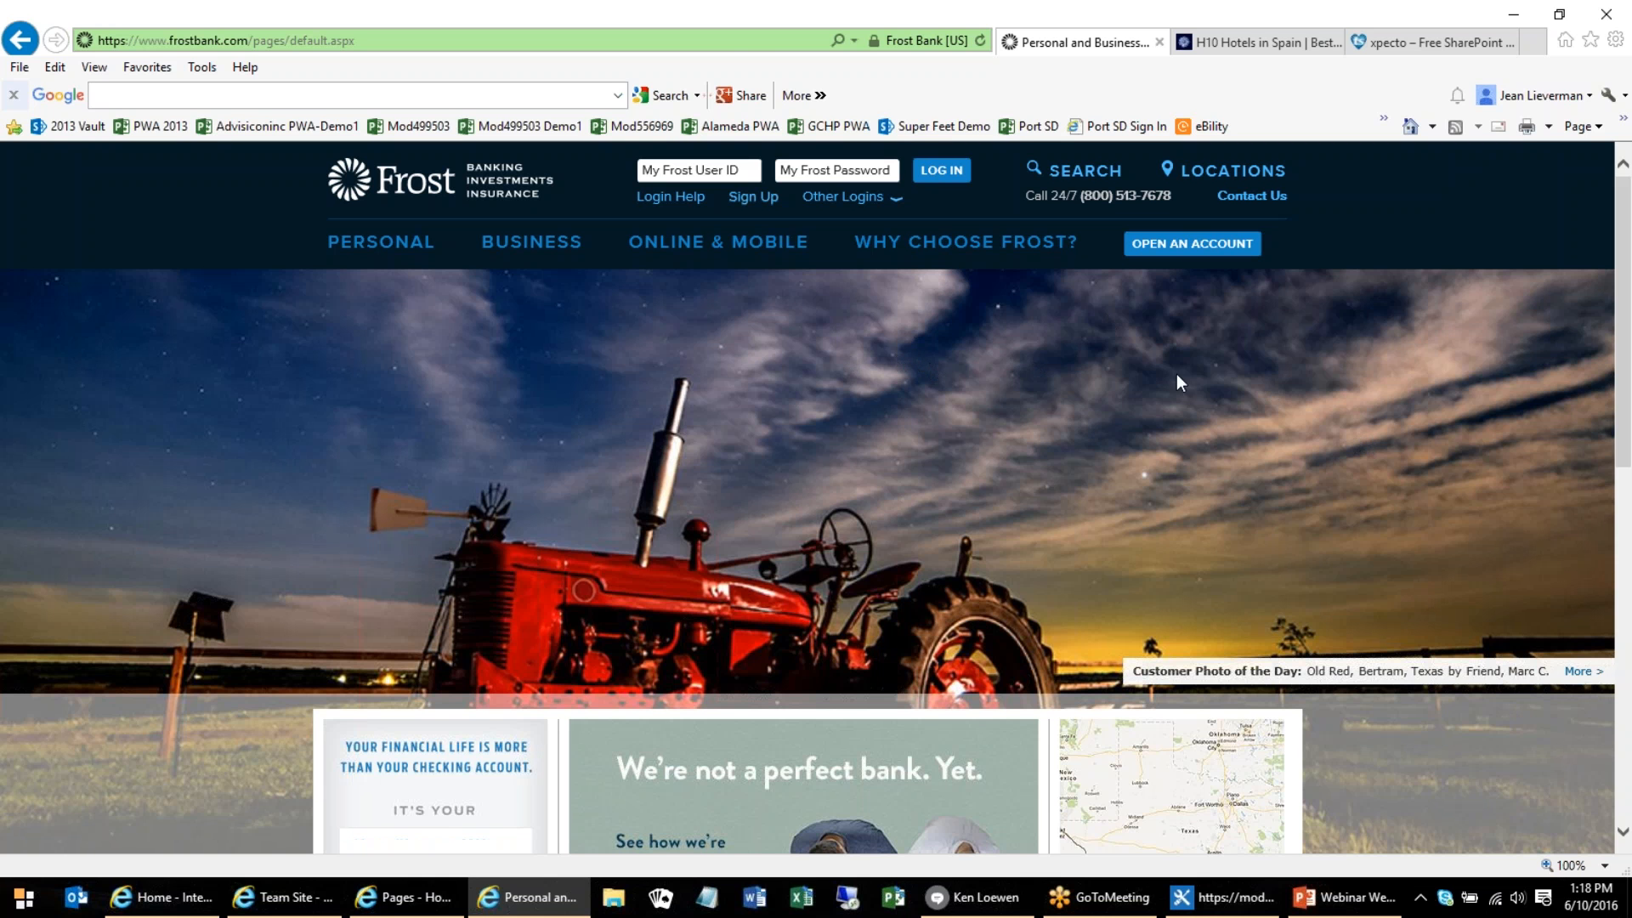
Bring up the H10 Hotels website and look over its home page banner, reservation form and specialised services
click(1241, 45)
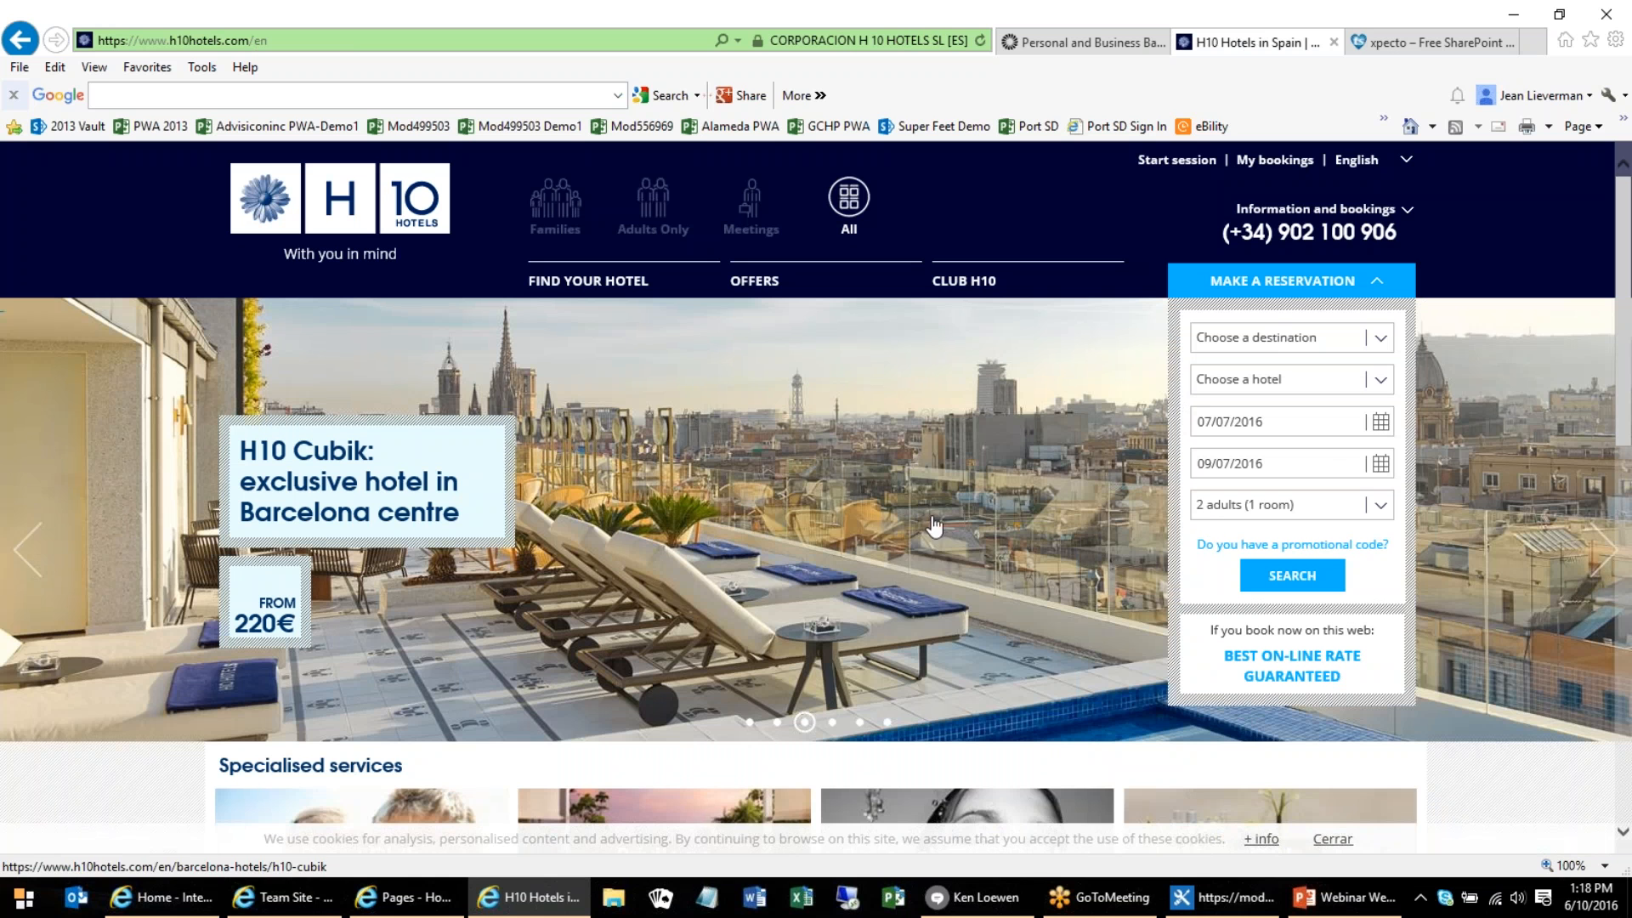
scroll(891, 582, down, 1)
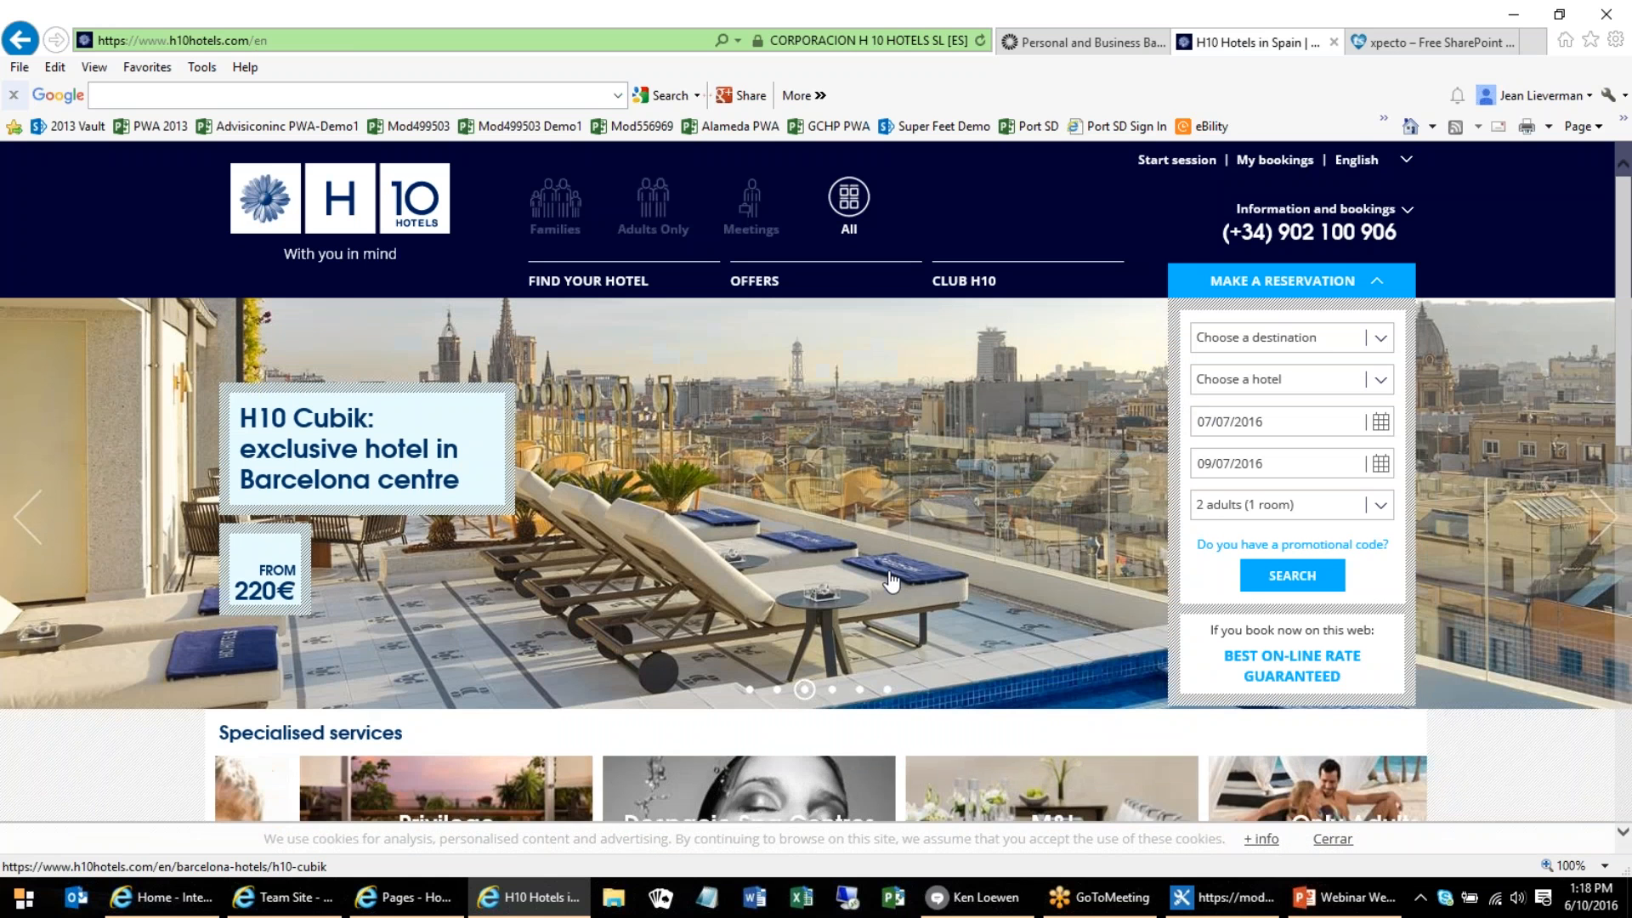
scroll(891, 582, down, 3)
scroll(1261, 306, up, 5)
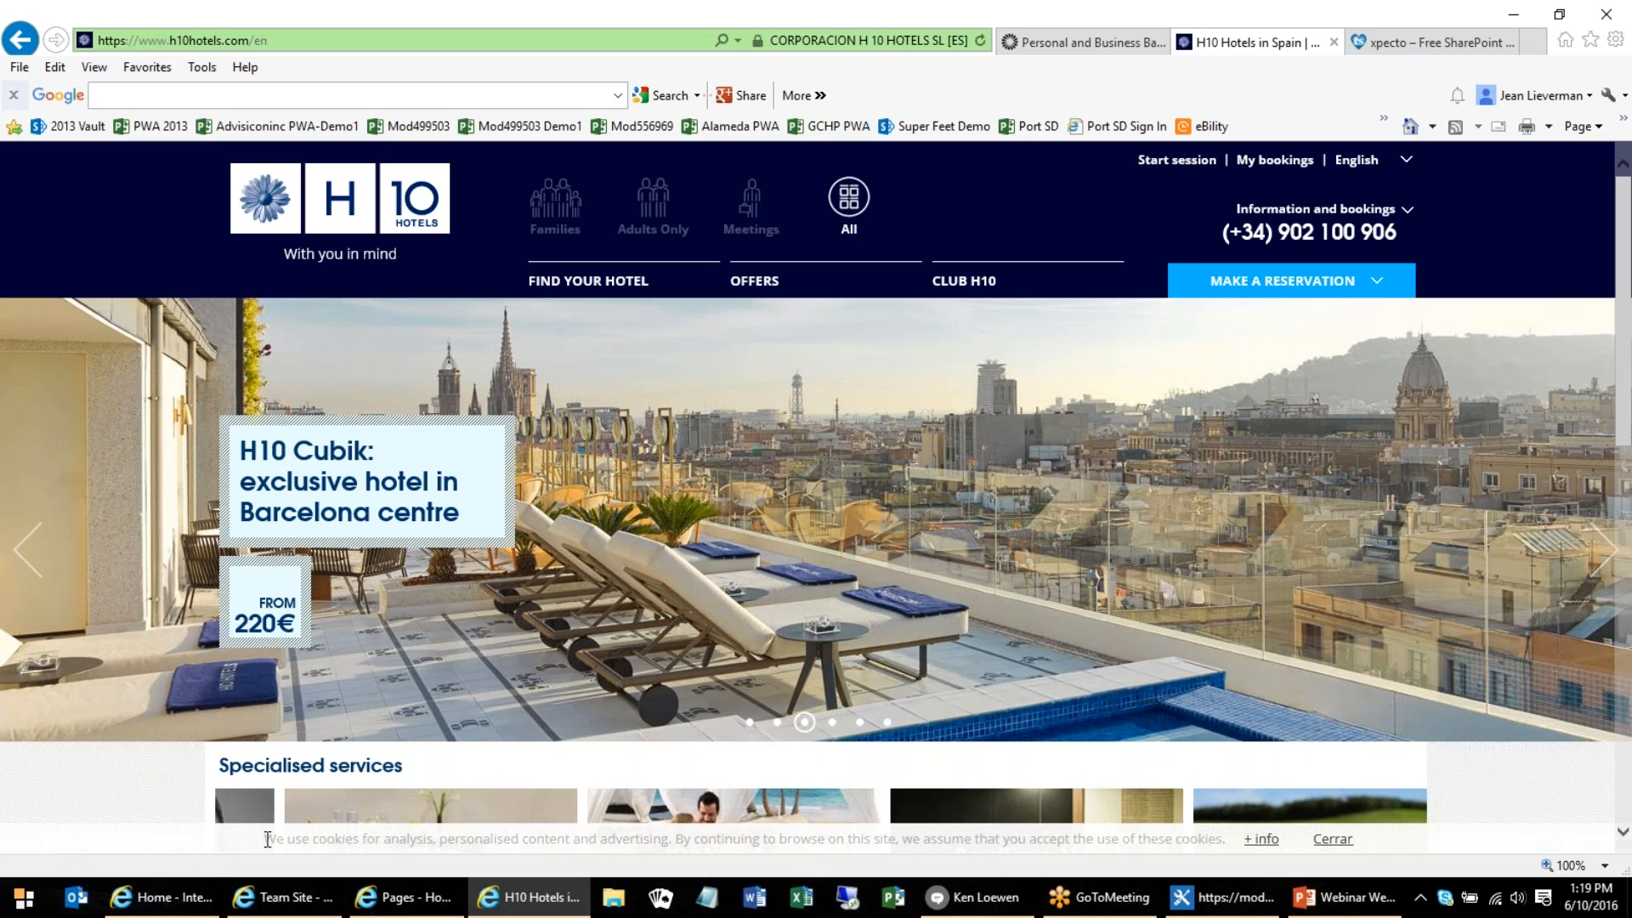
Switch to the Contoso intranet home page and examine its department navigation, news carousel, videos, sales metrics and document links
click(183, 900)
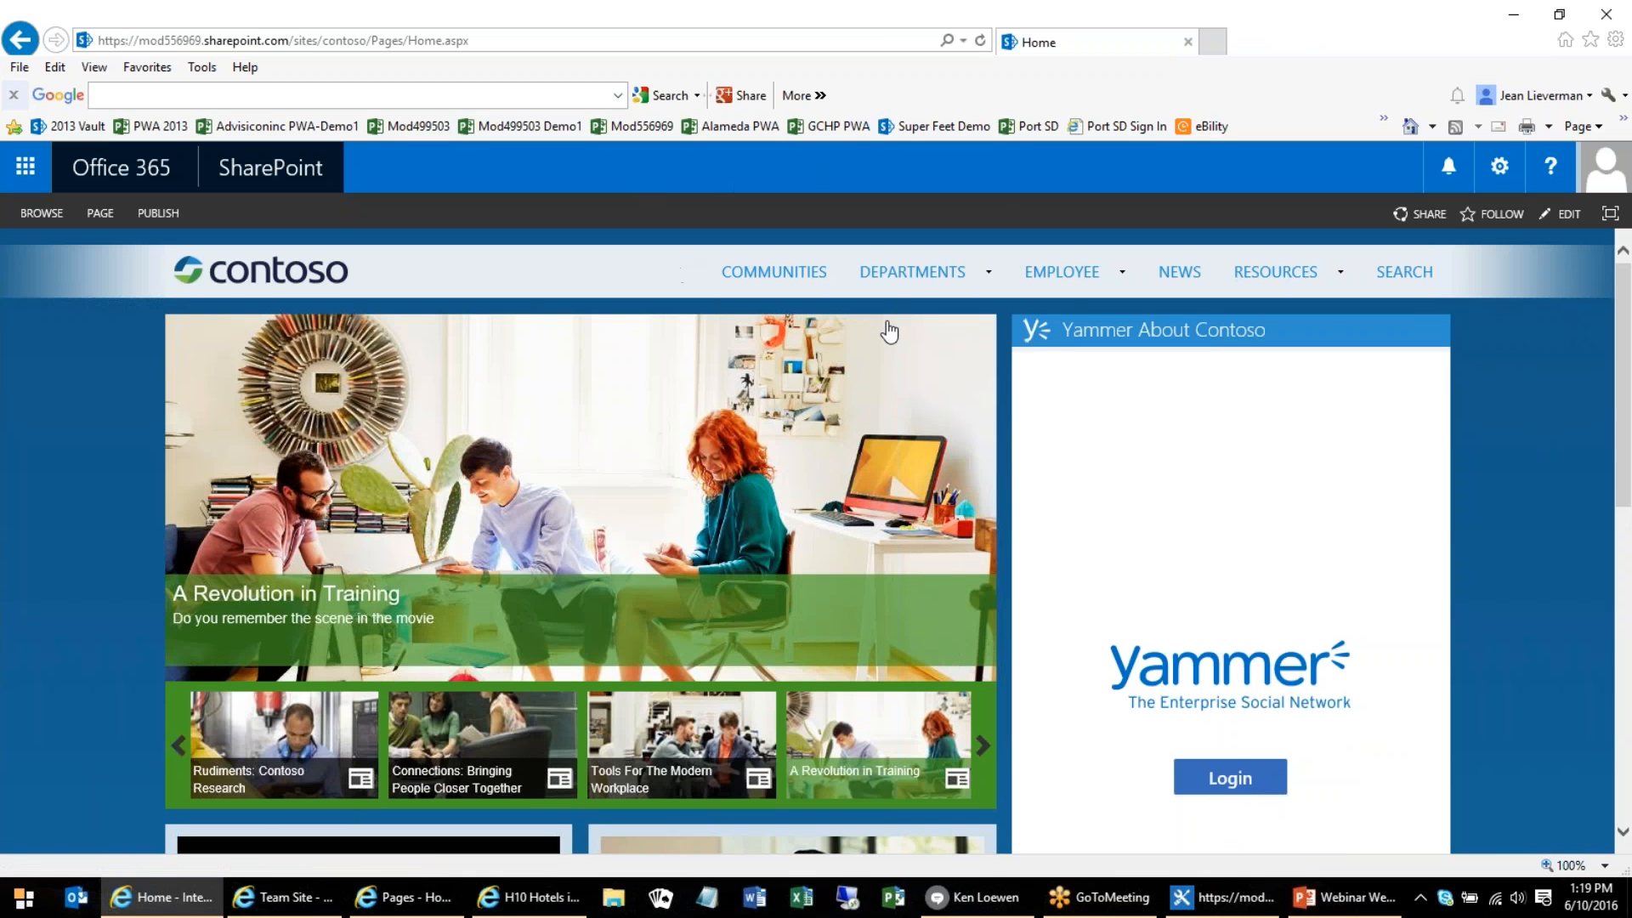
mouse_move(1004, 290)
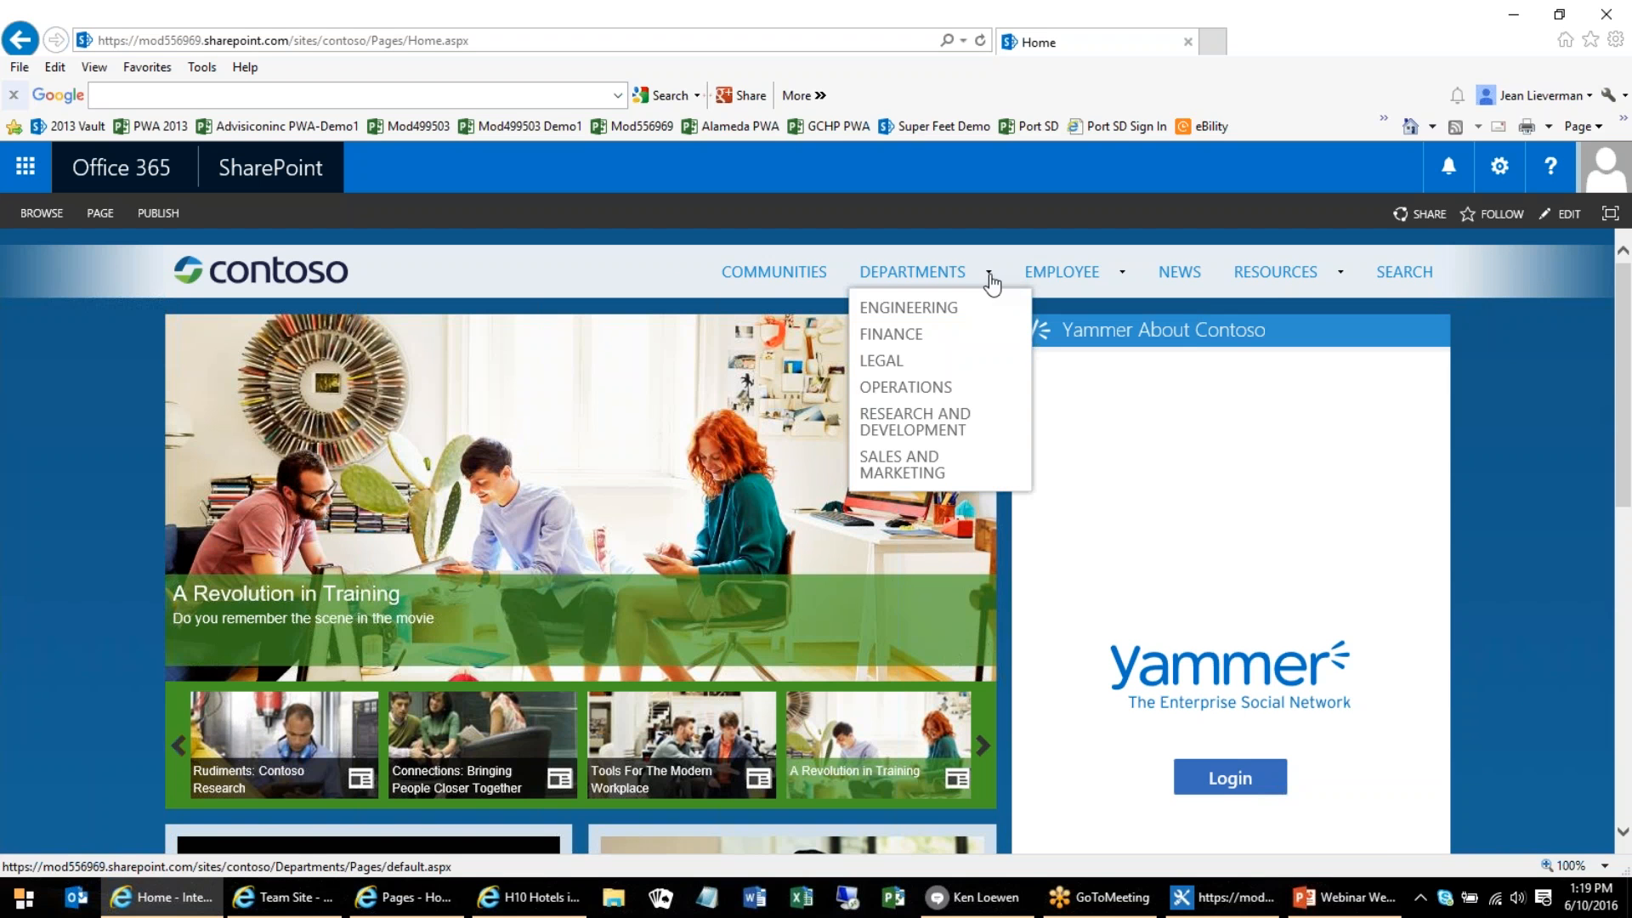
mouse_move(1060, 288)
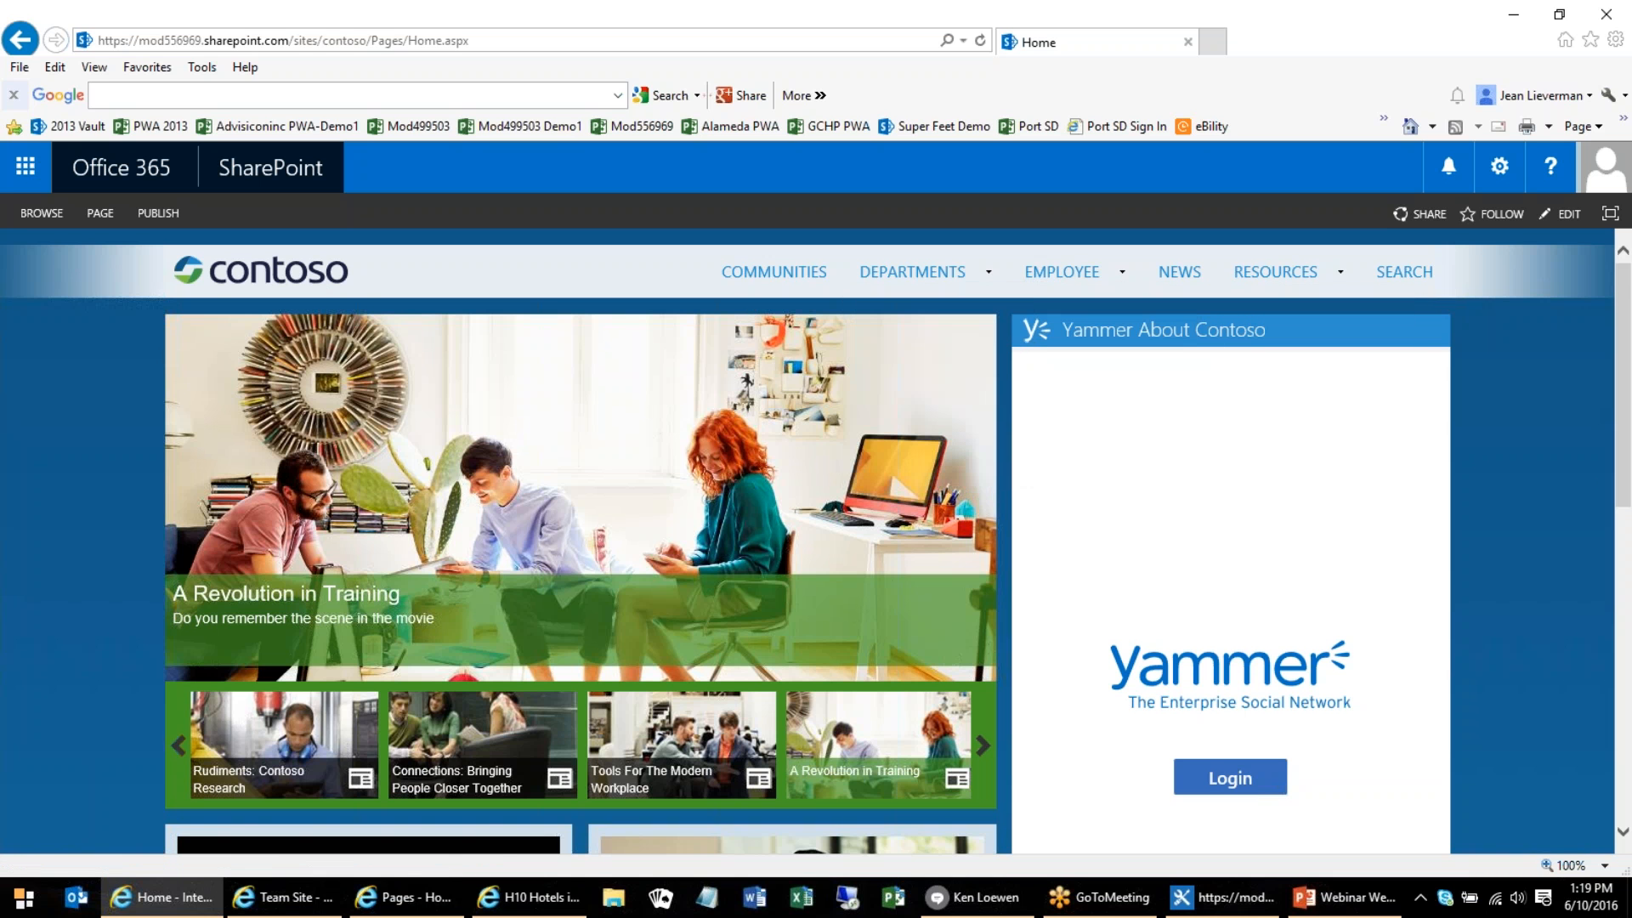
scroll(1503, 468, down, 3)
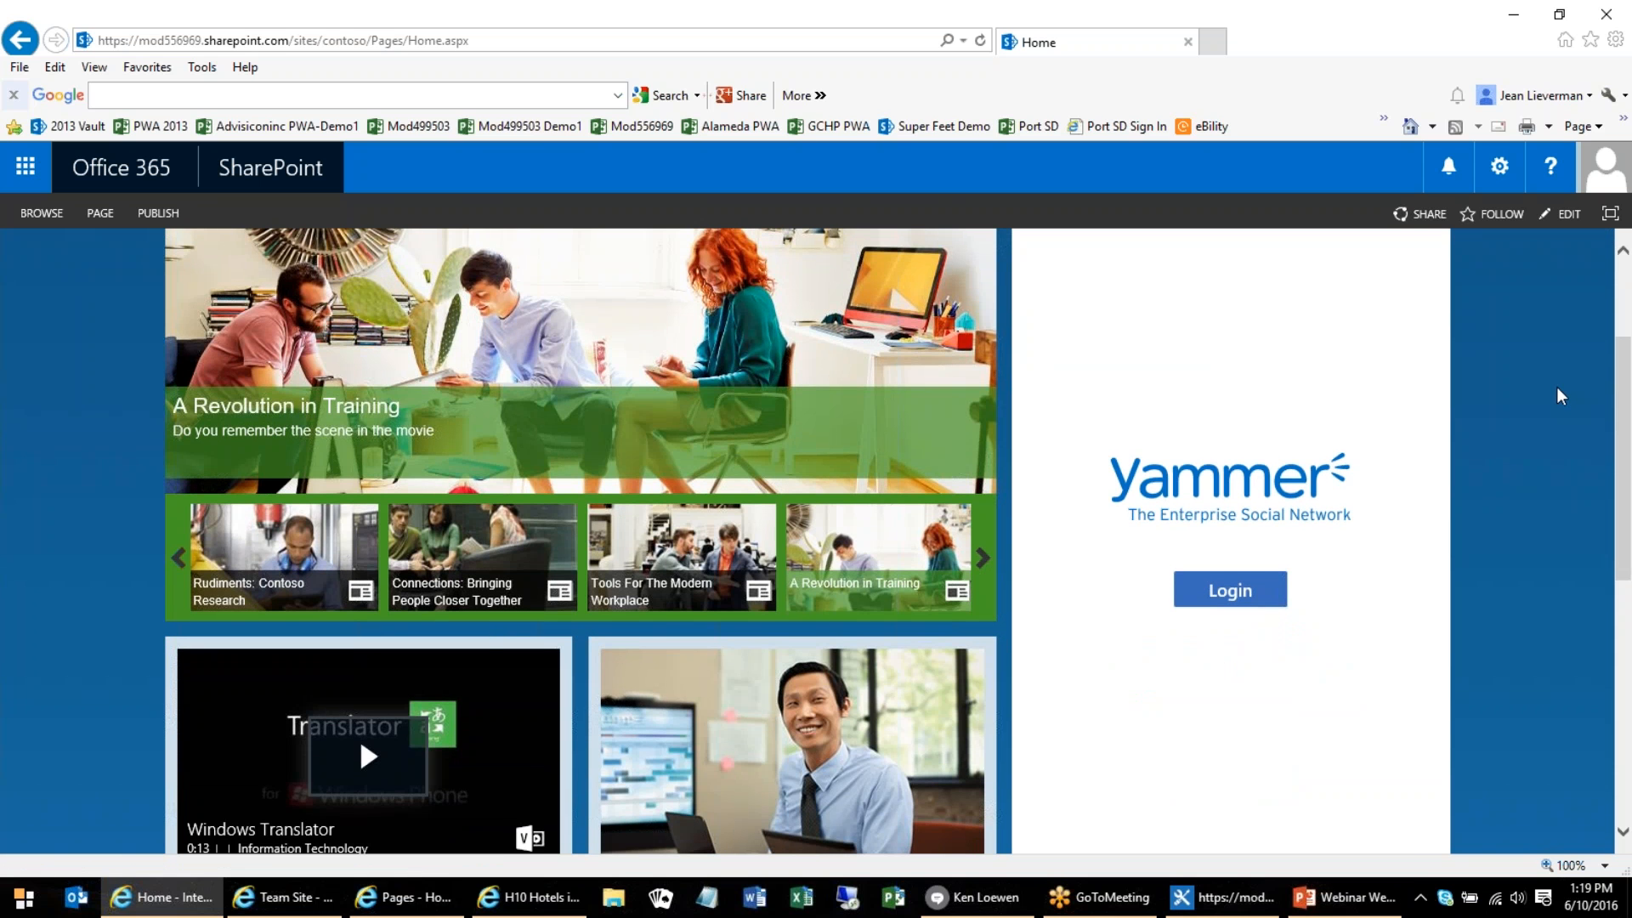
scroll(1558, 391, down, 2)
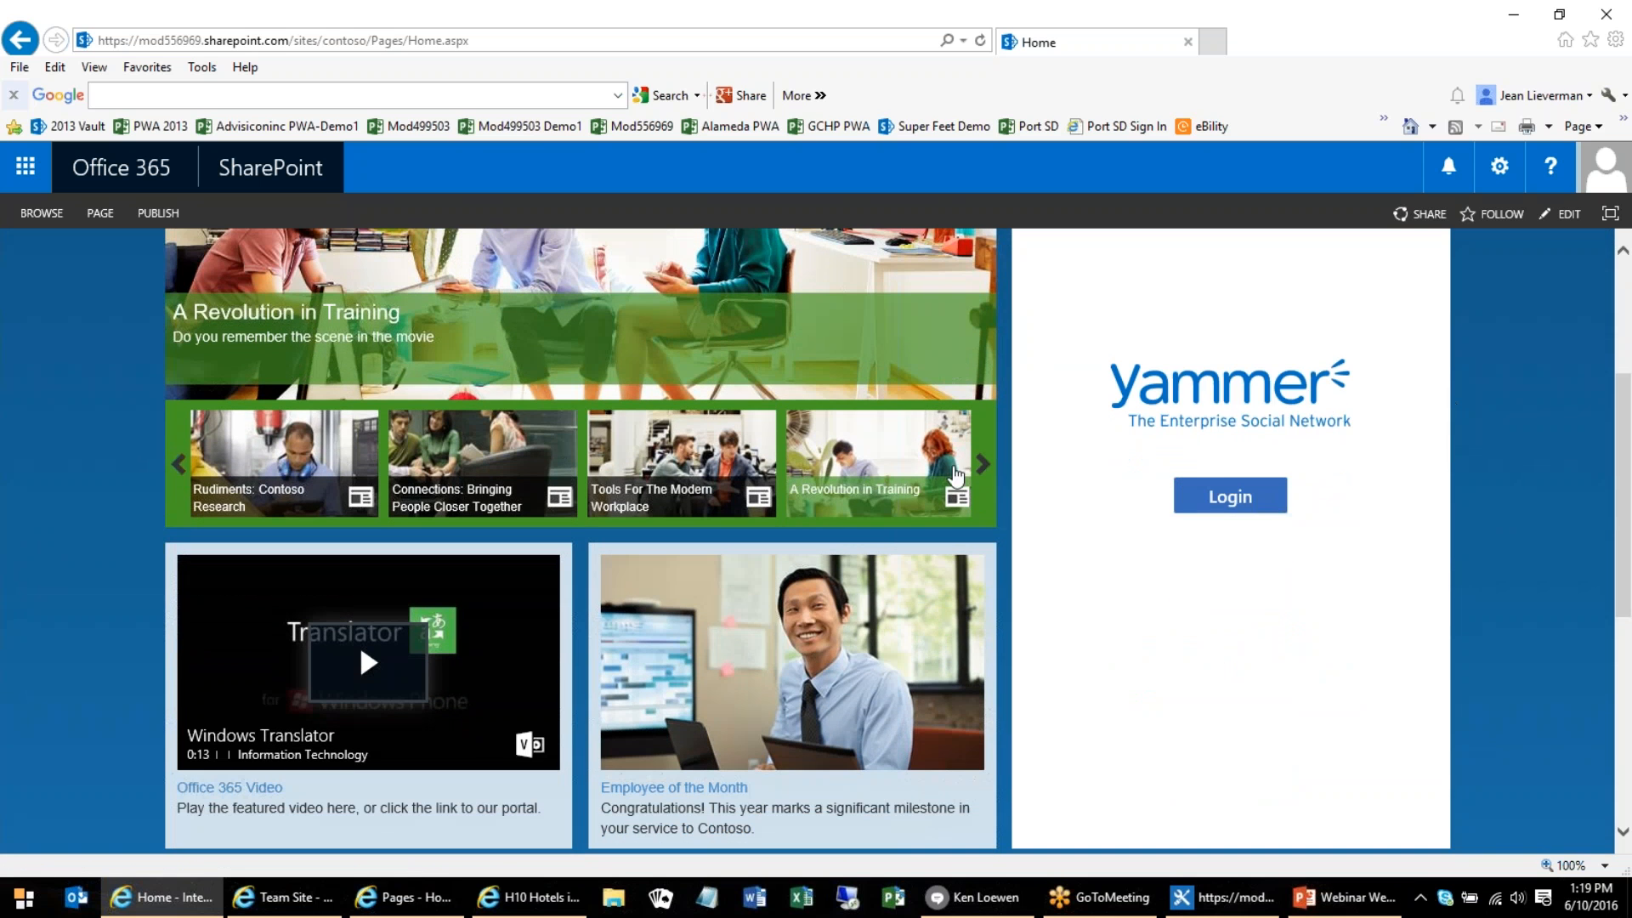
click(984, 469)
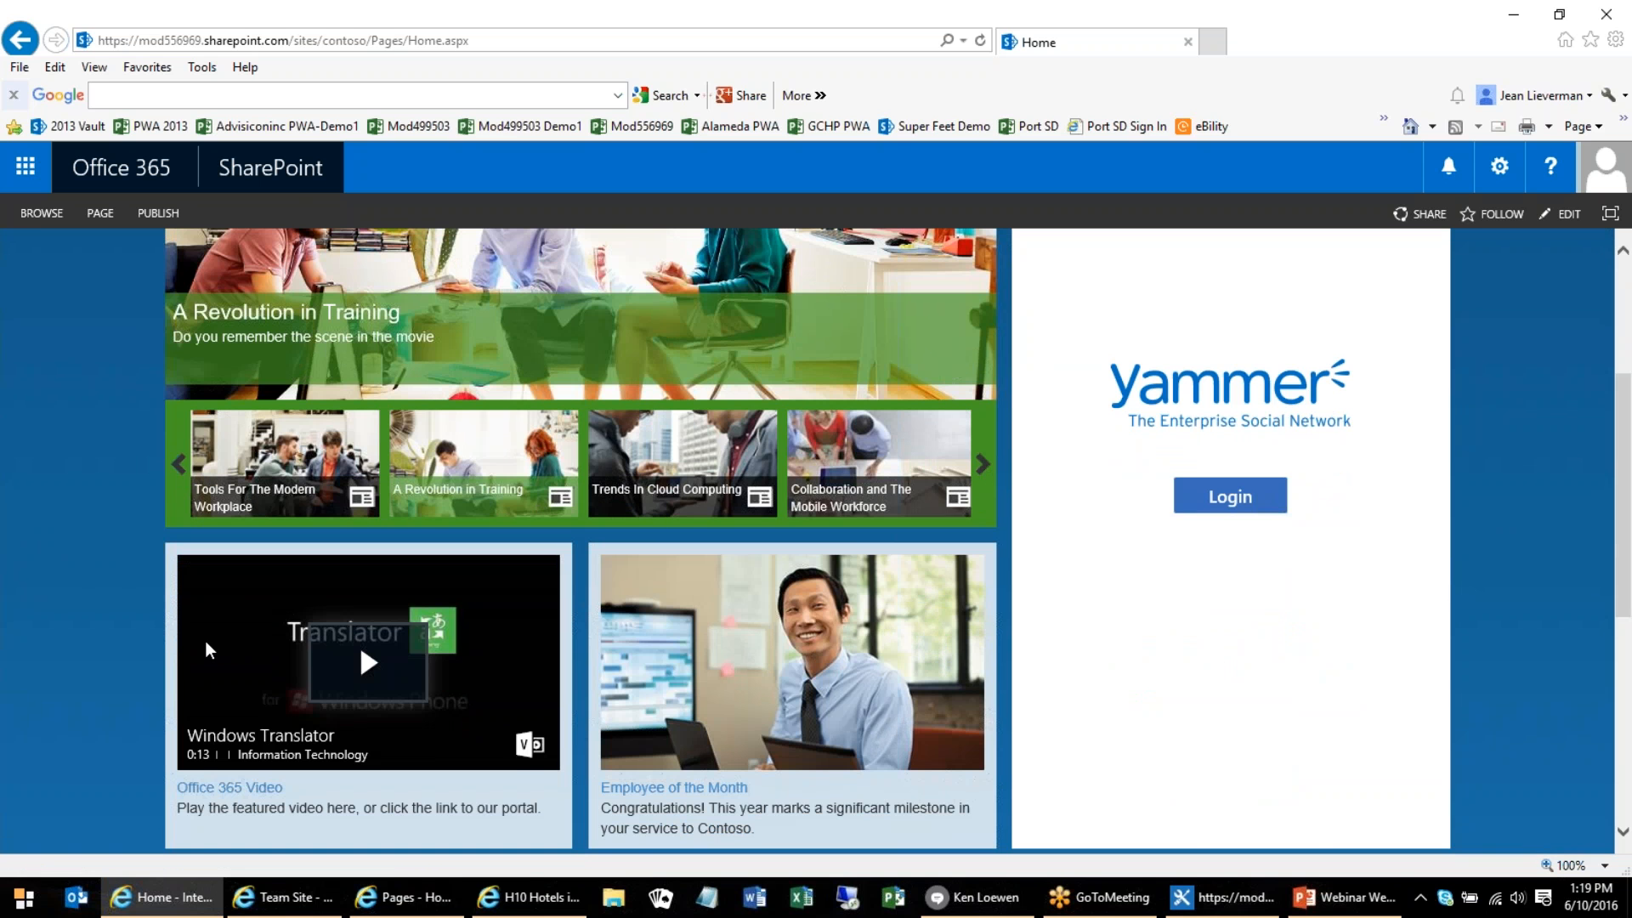
scroll(205, 641, down, 4)
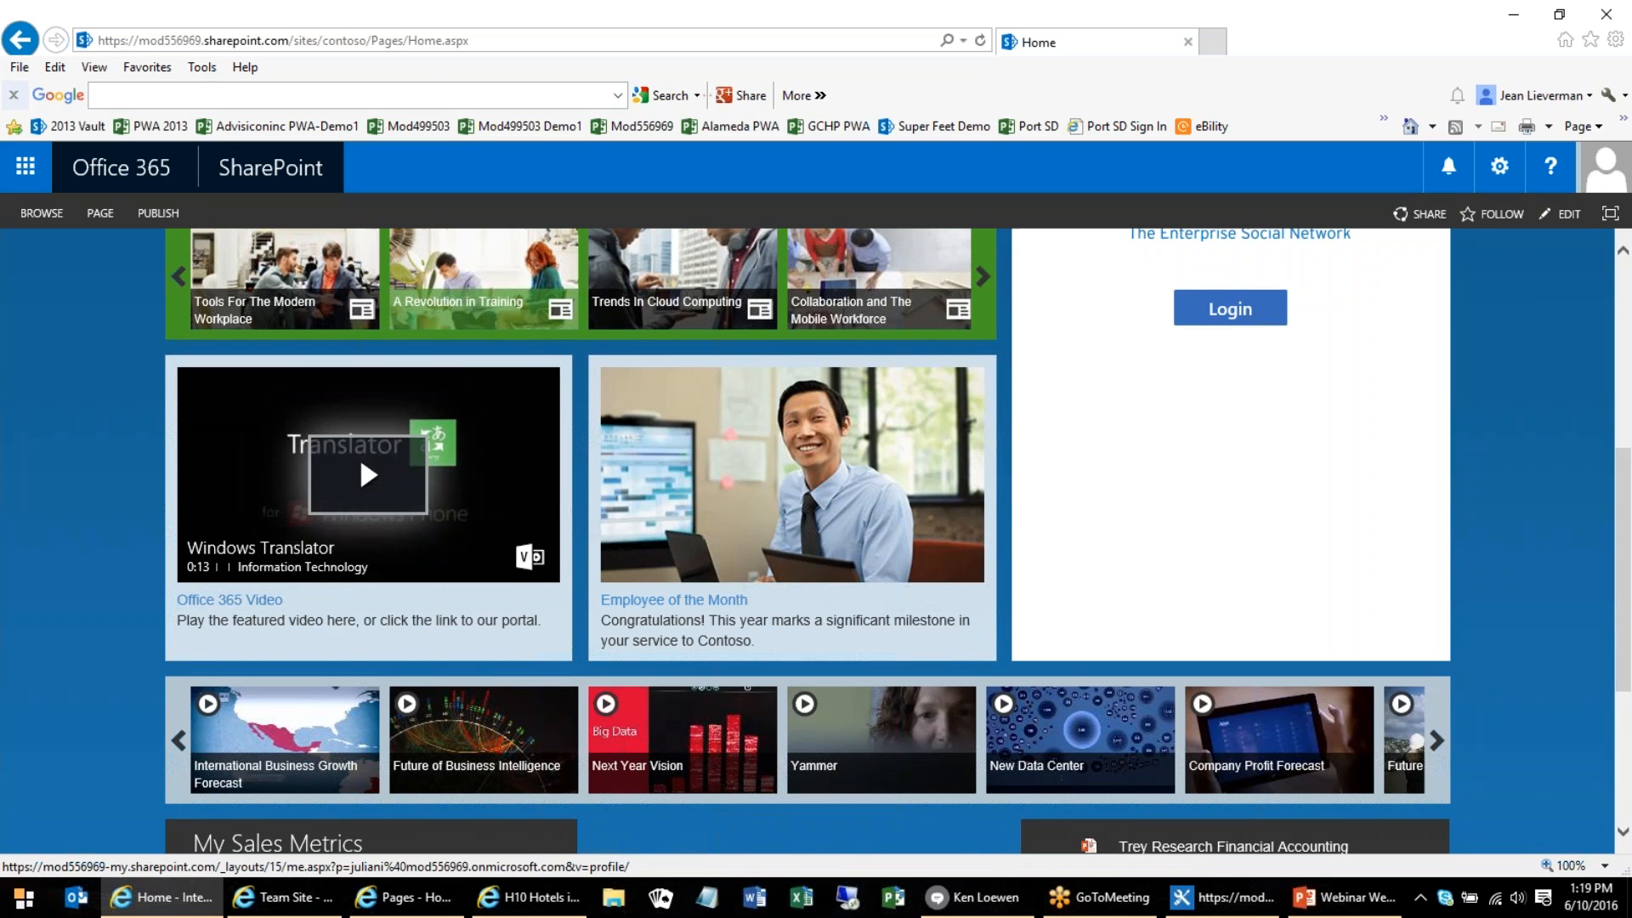
scroll(819, 583, down, 2)
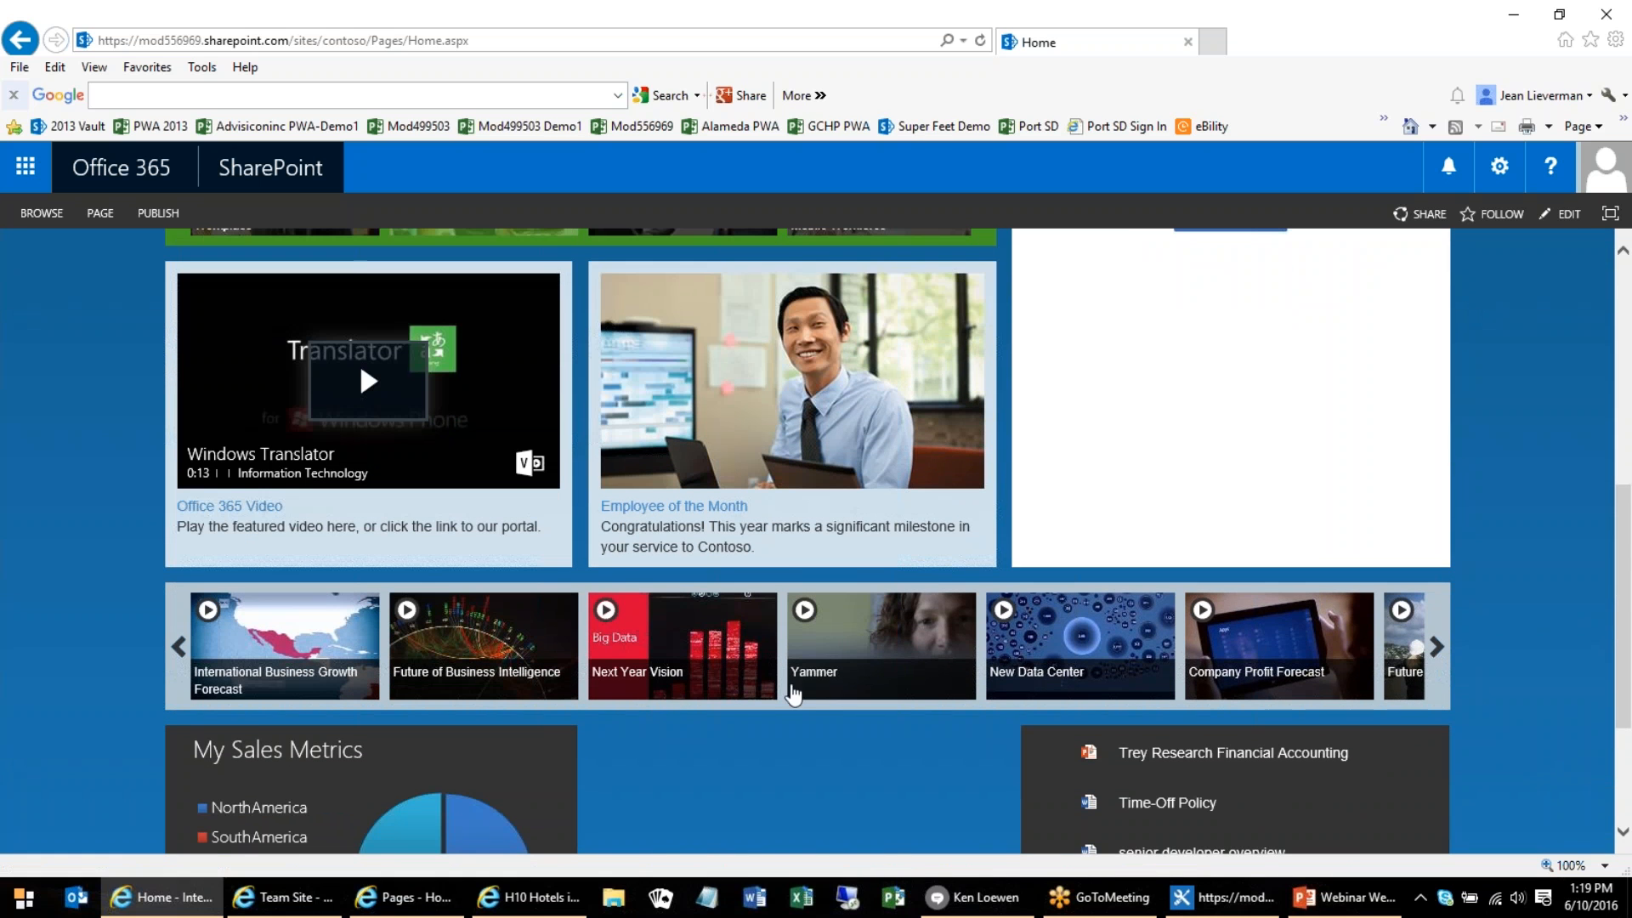
scroll(813, 695, down, 4)
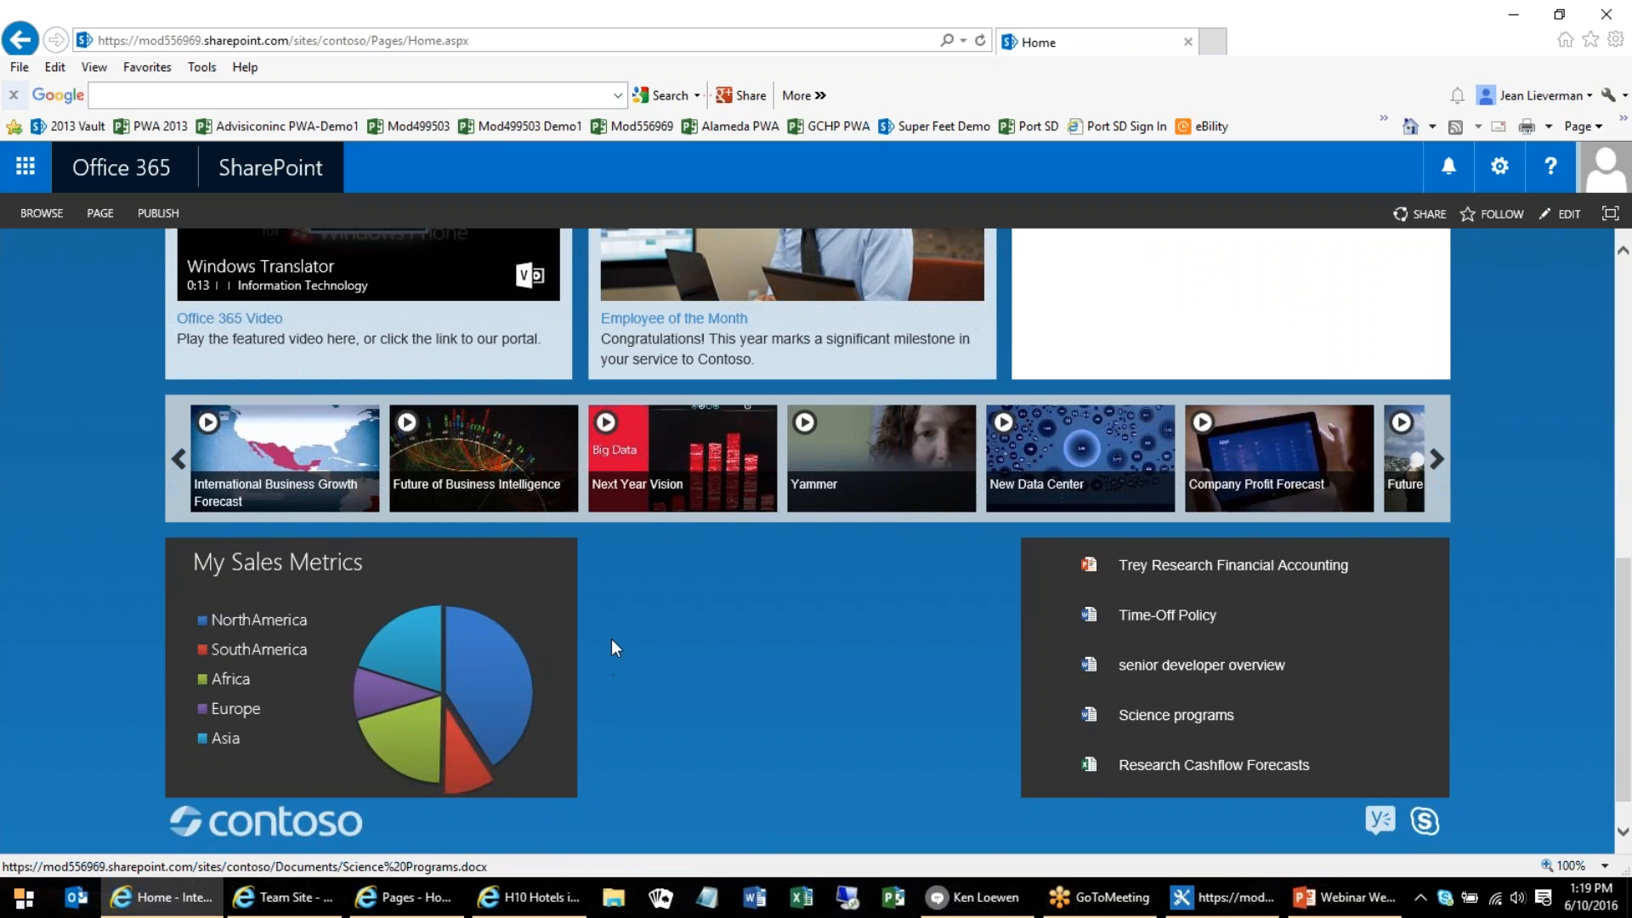
scroll(612, 637, up, 6)
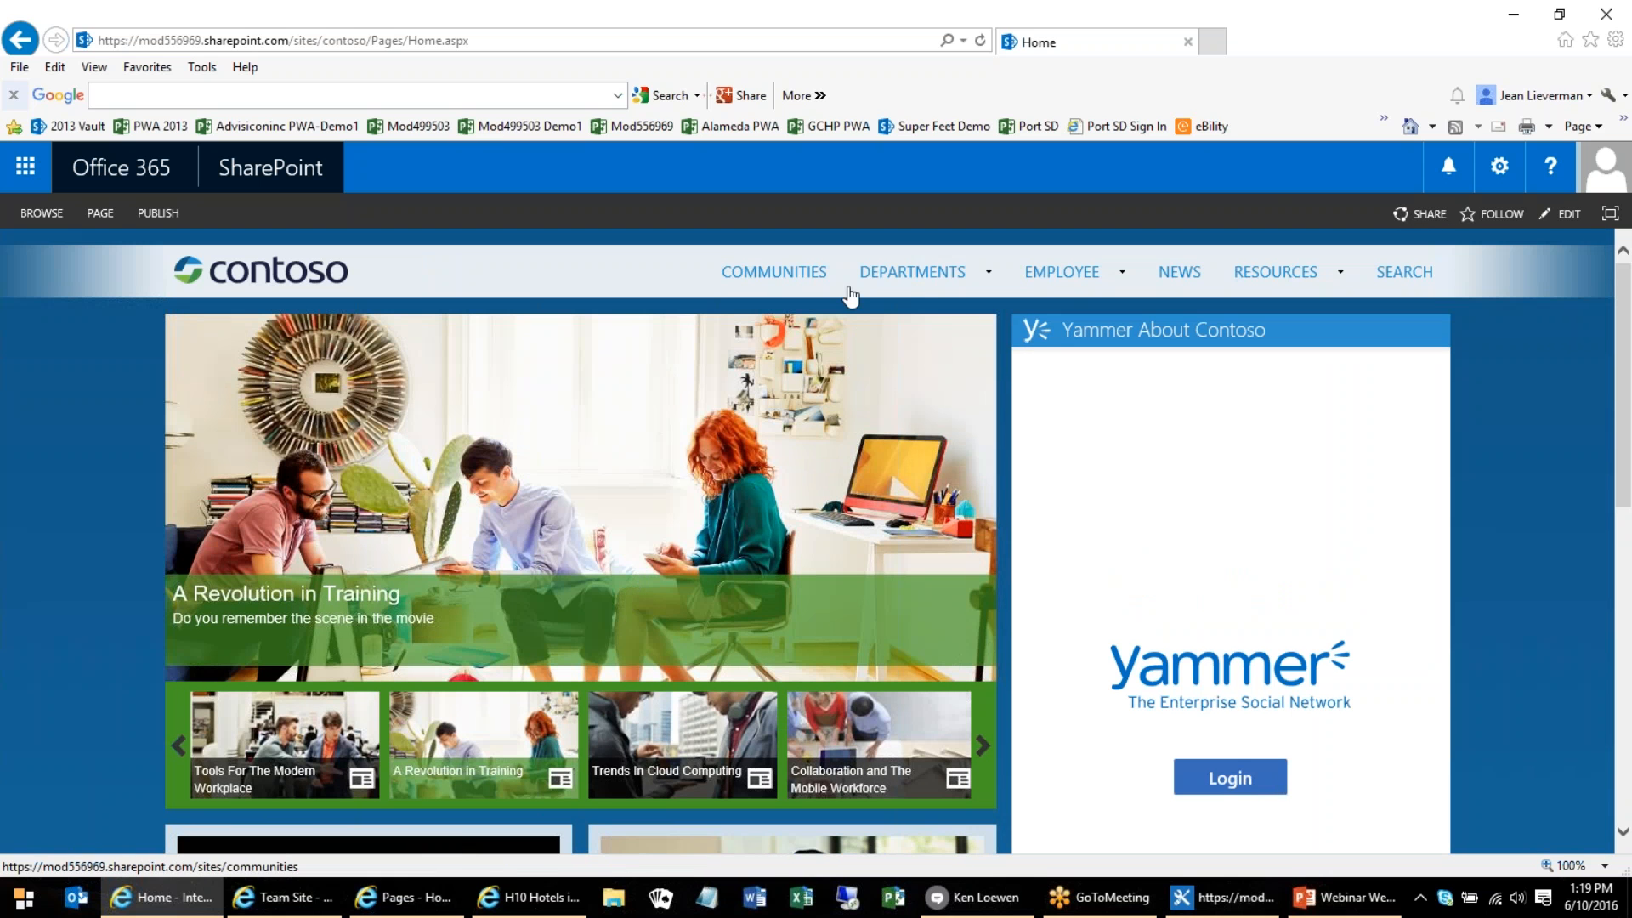
Open the Engineering department site and bring its XT1000 Test Results report into view
mouse_move(863, 276)
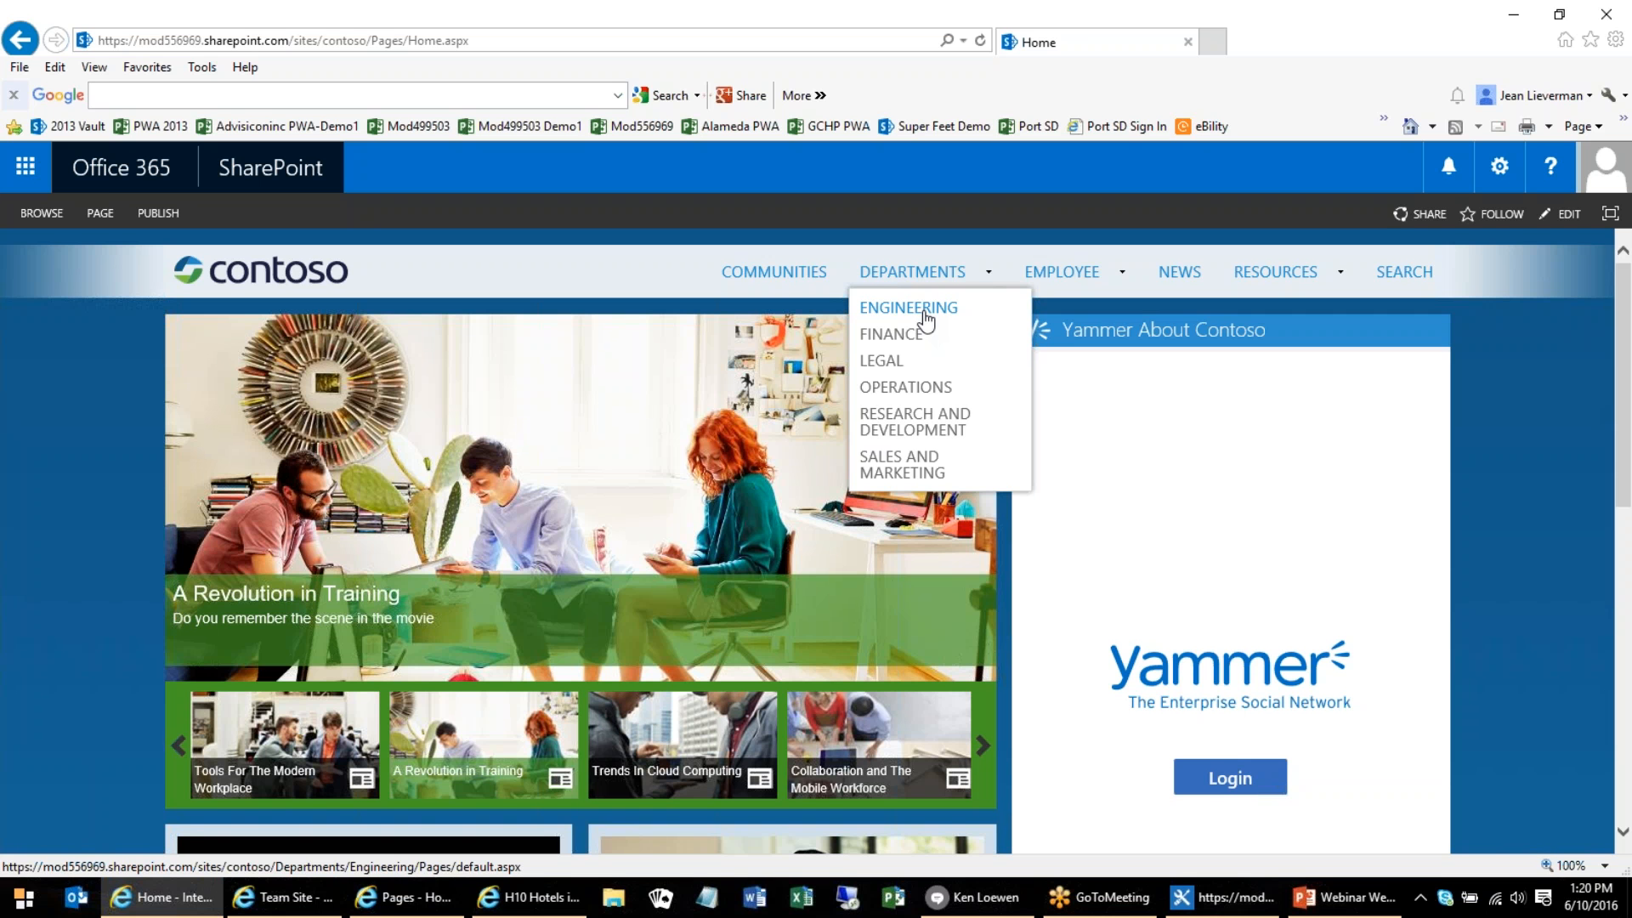
click(926, 314)
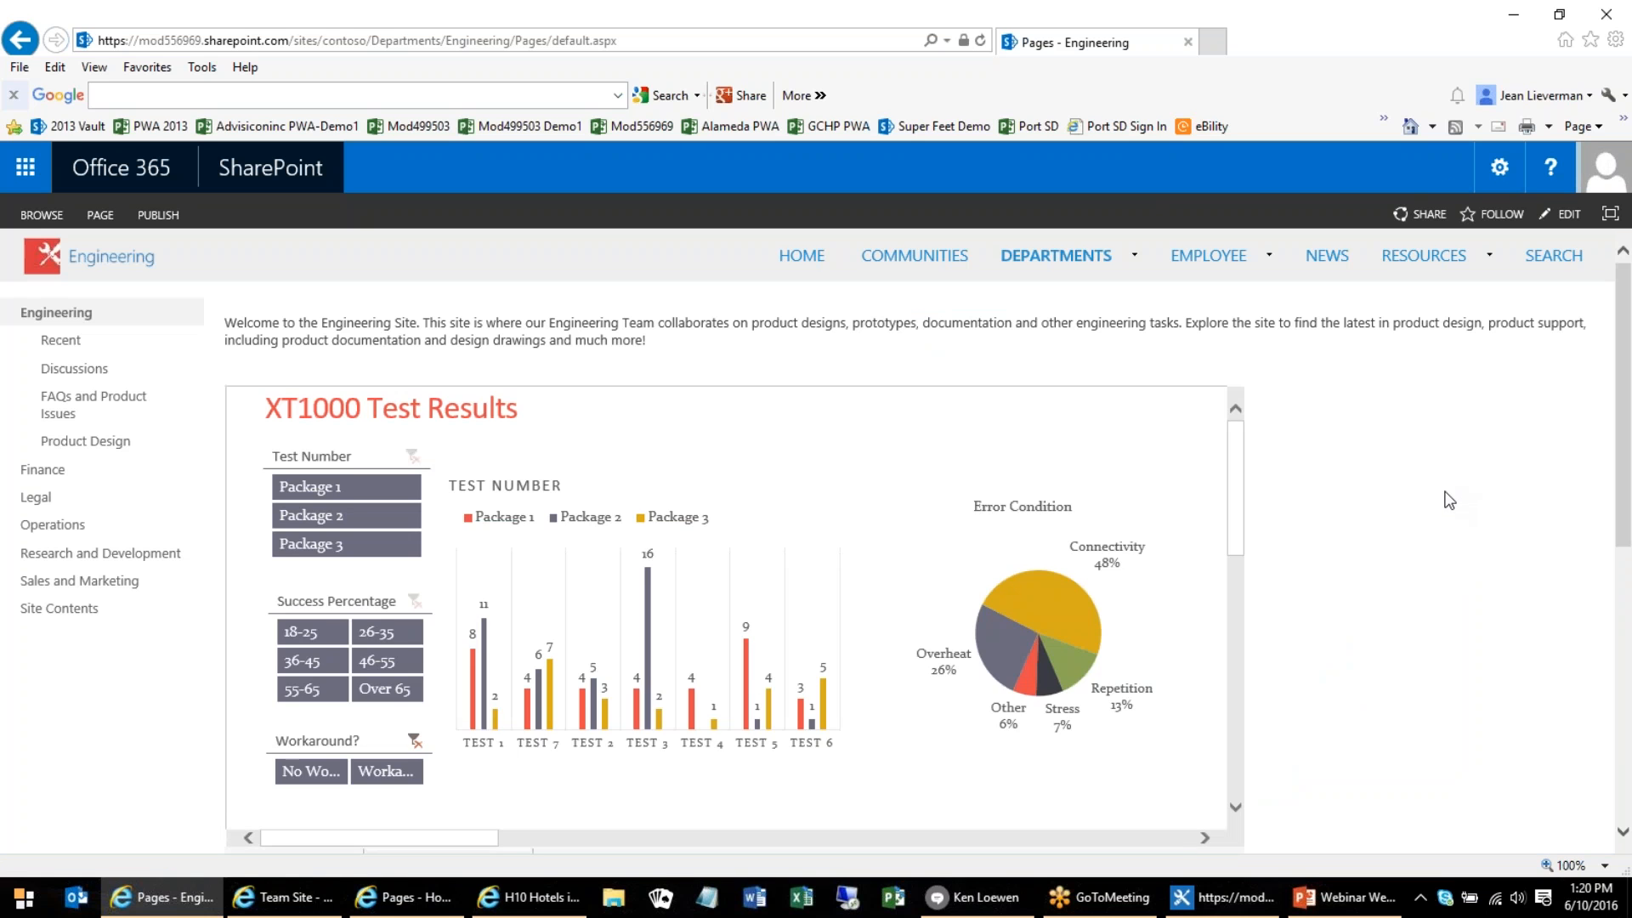
scroll(1445, 501, down, 1)
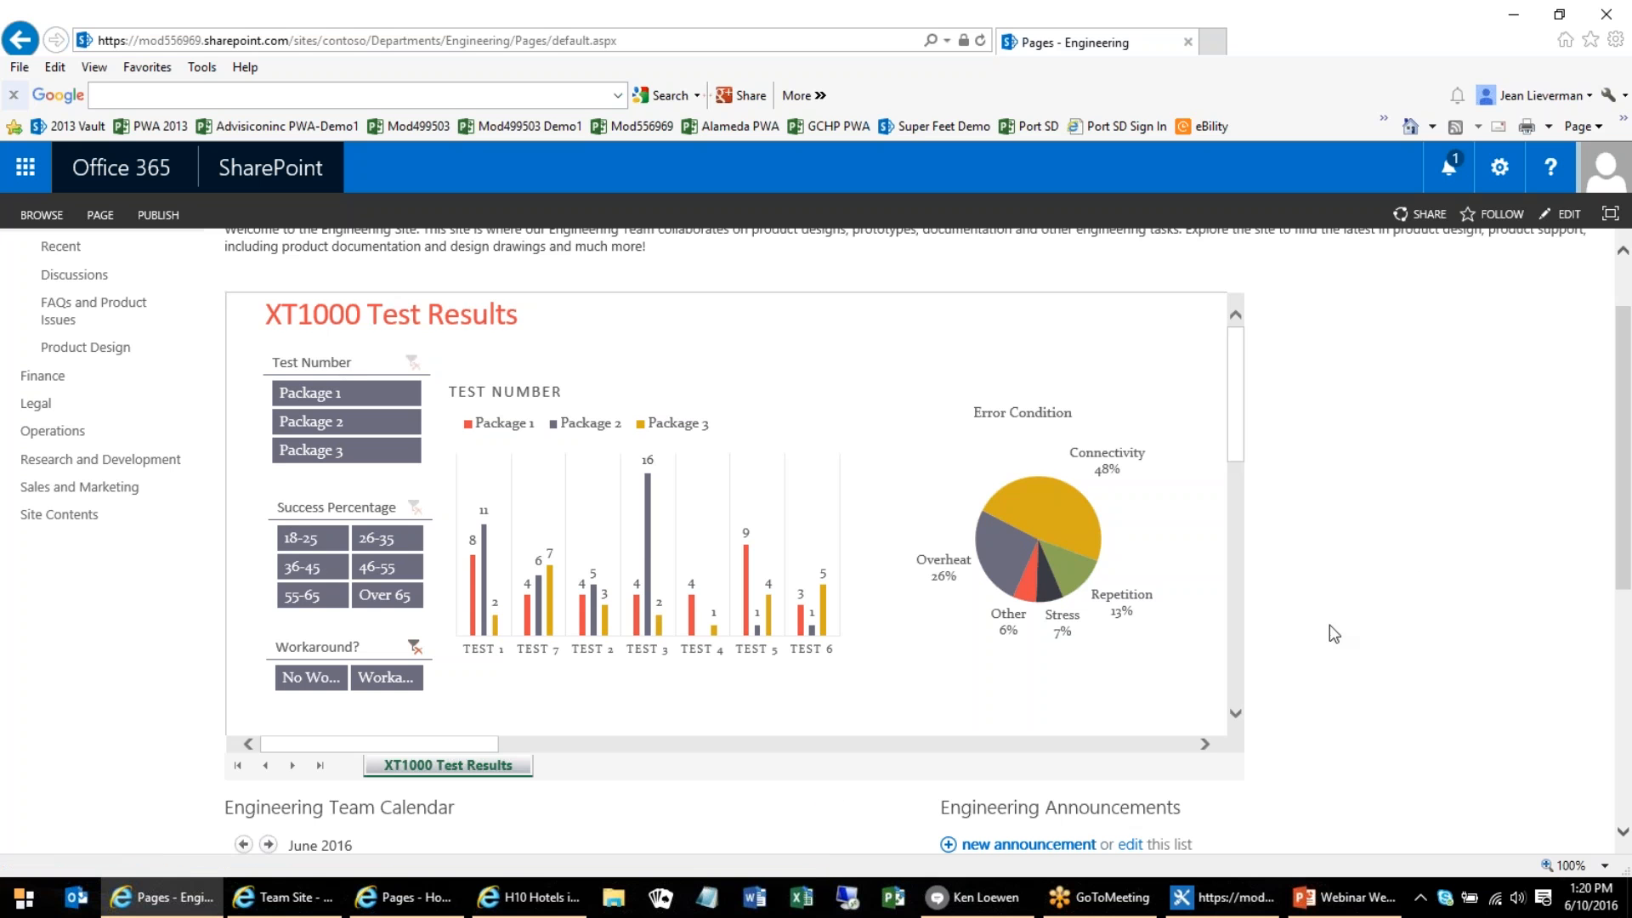
Filter the XT1000 Test Results report to Package 3 and the Over 65 success percentage
click(313, 427)
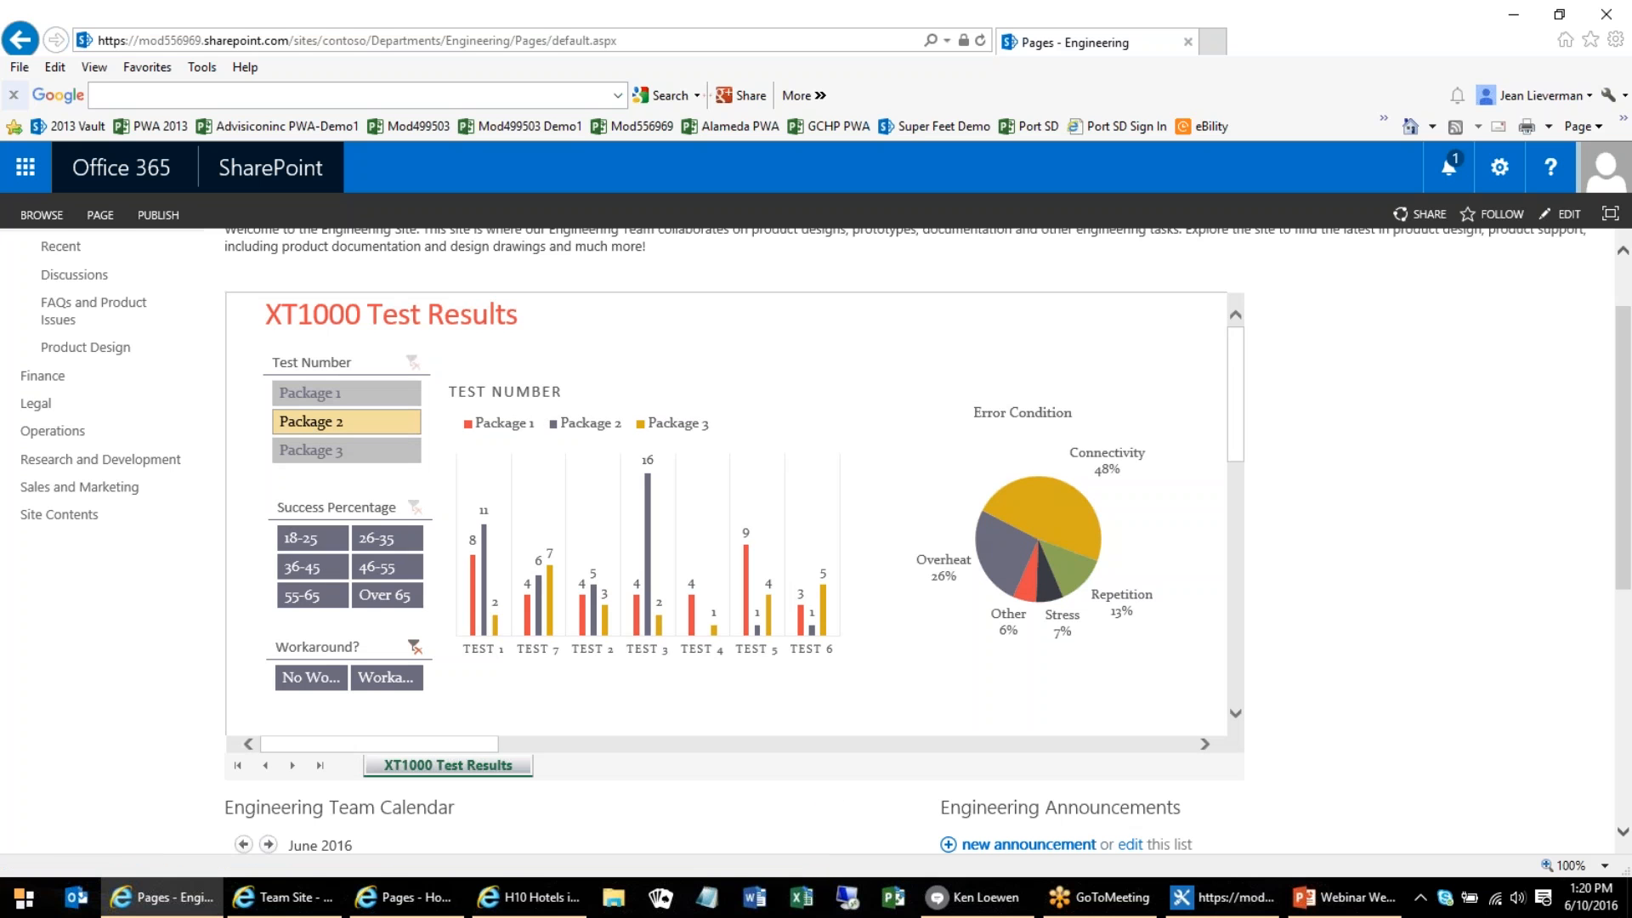
click(306, 449)
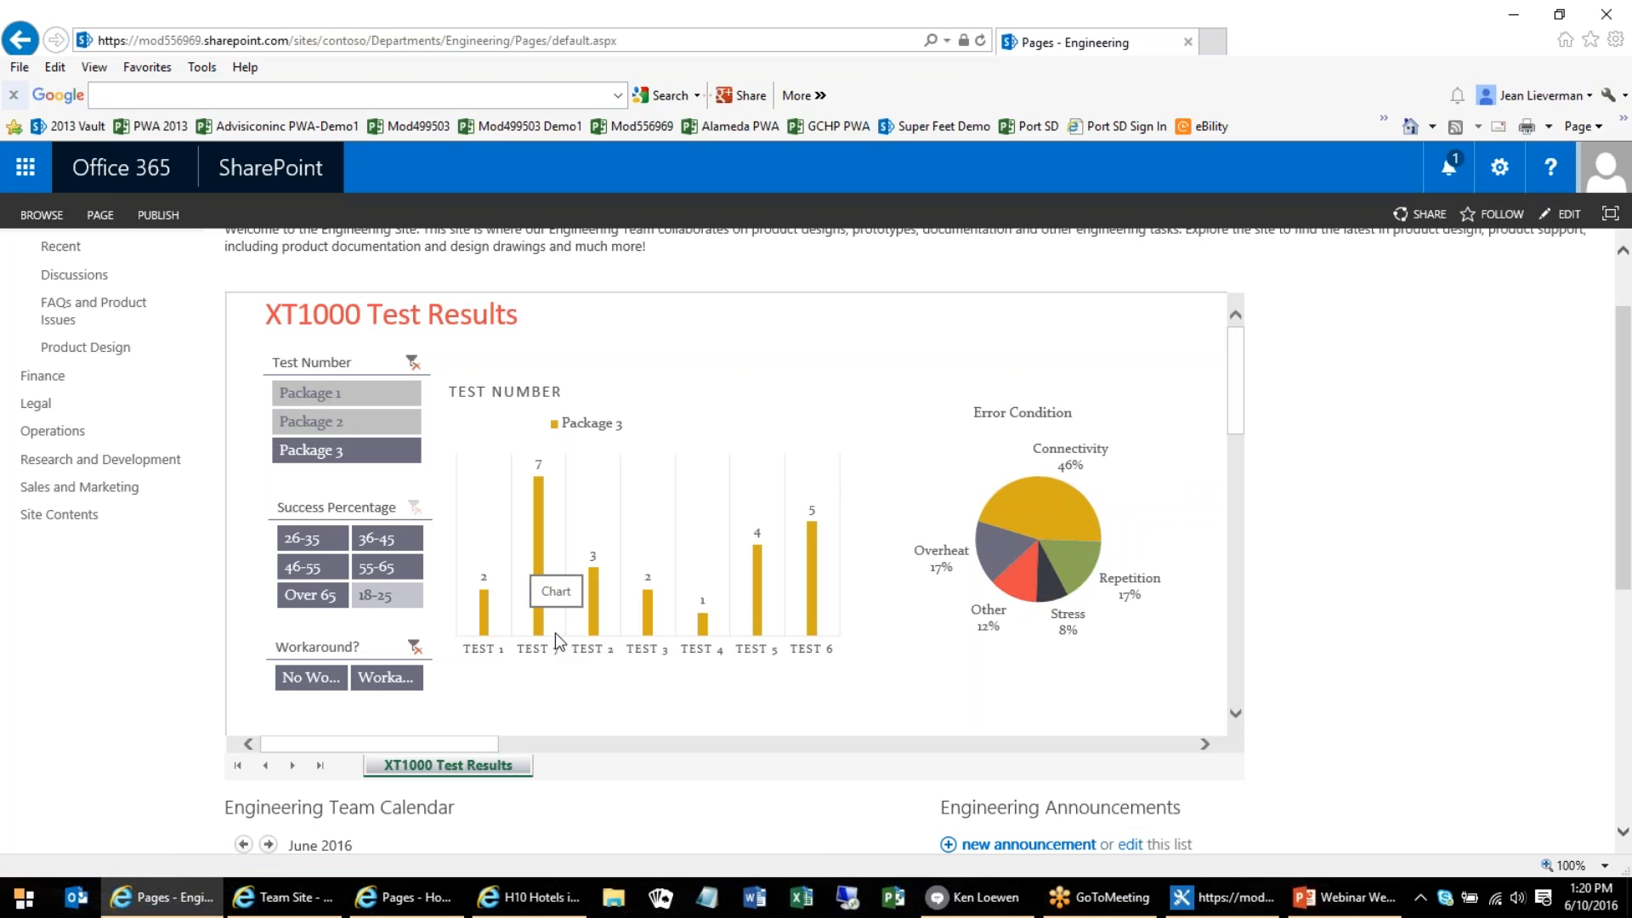
click(310, 595)
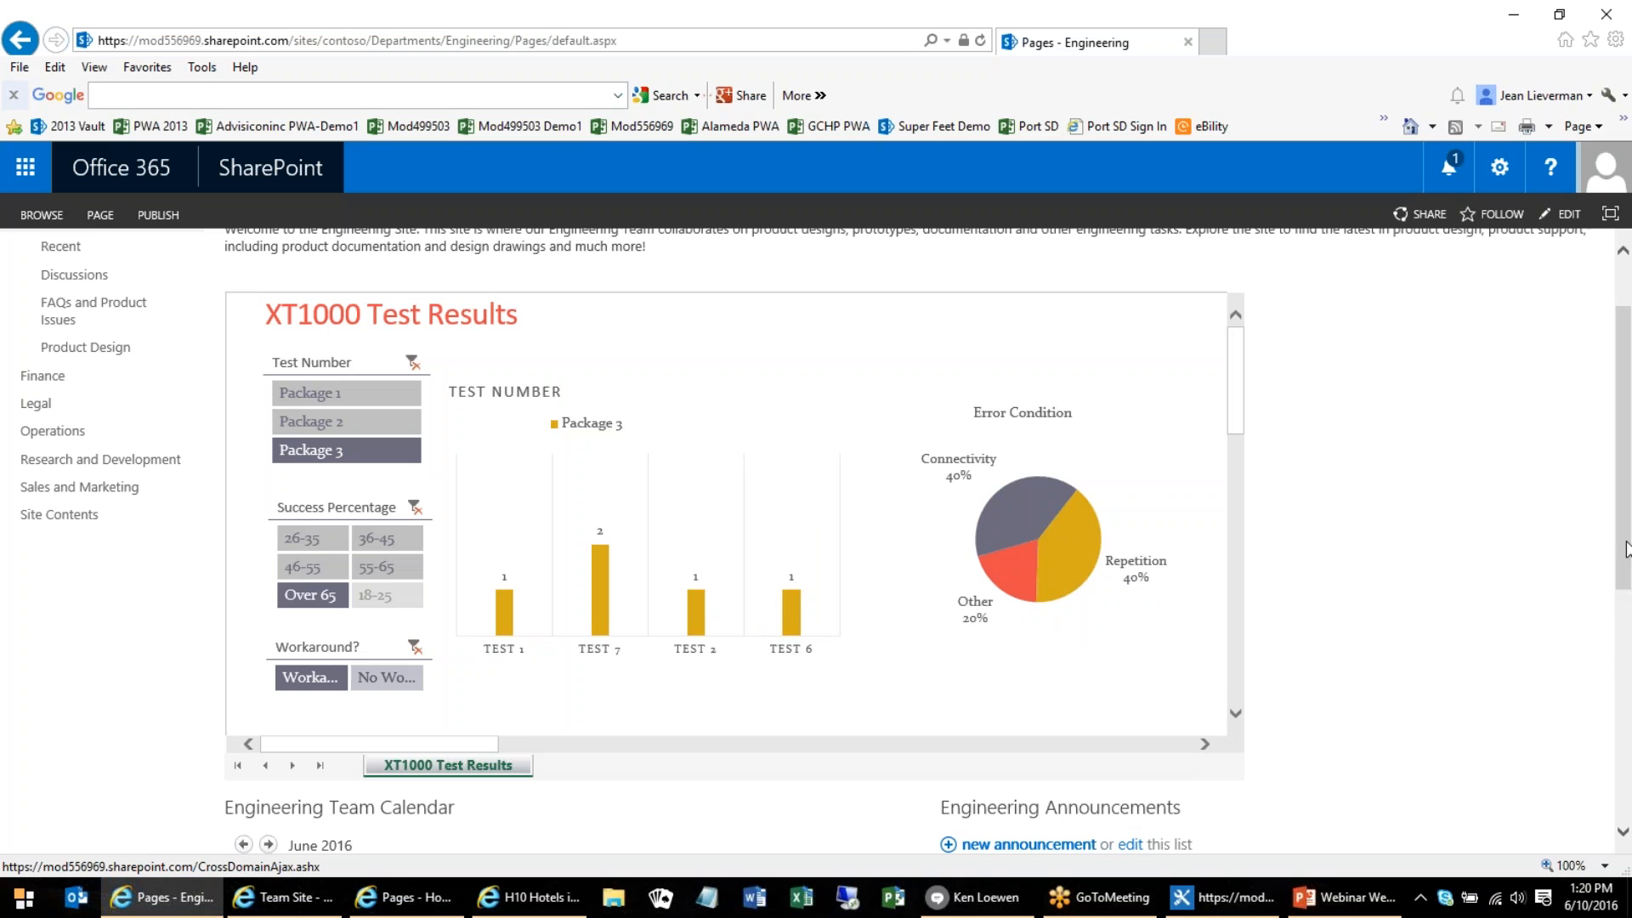
Open the Legal department site from the Engineering site
scroll(1626, 549, up, 2)
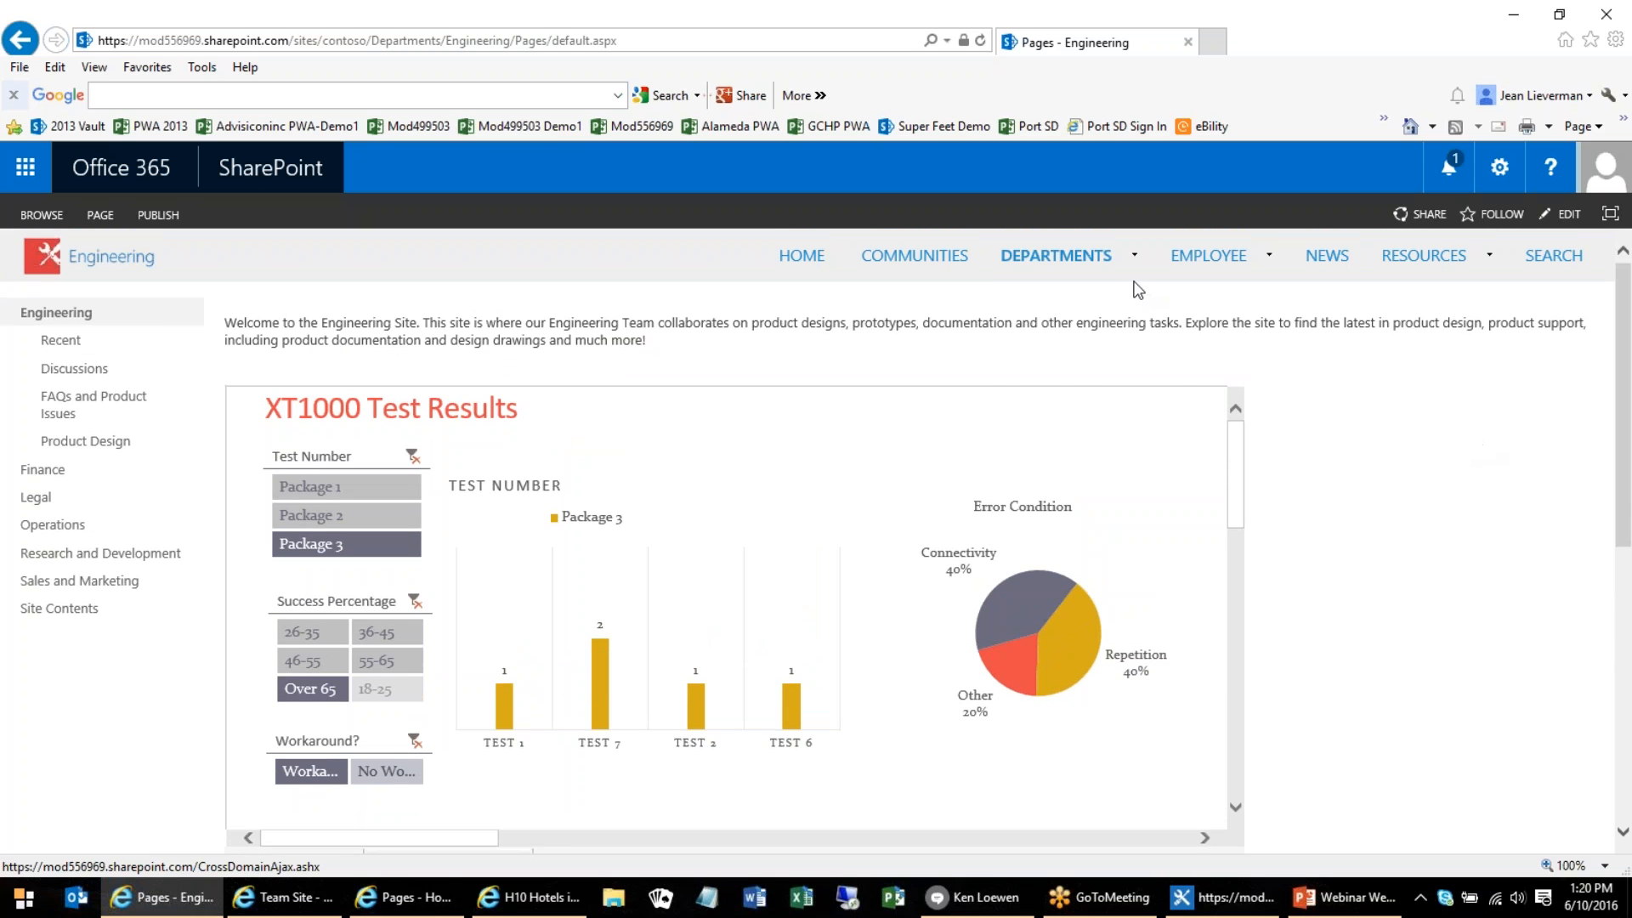
mouse_move(1132, 263)
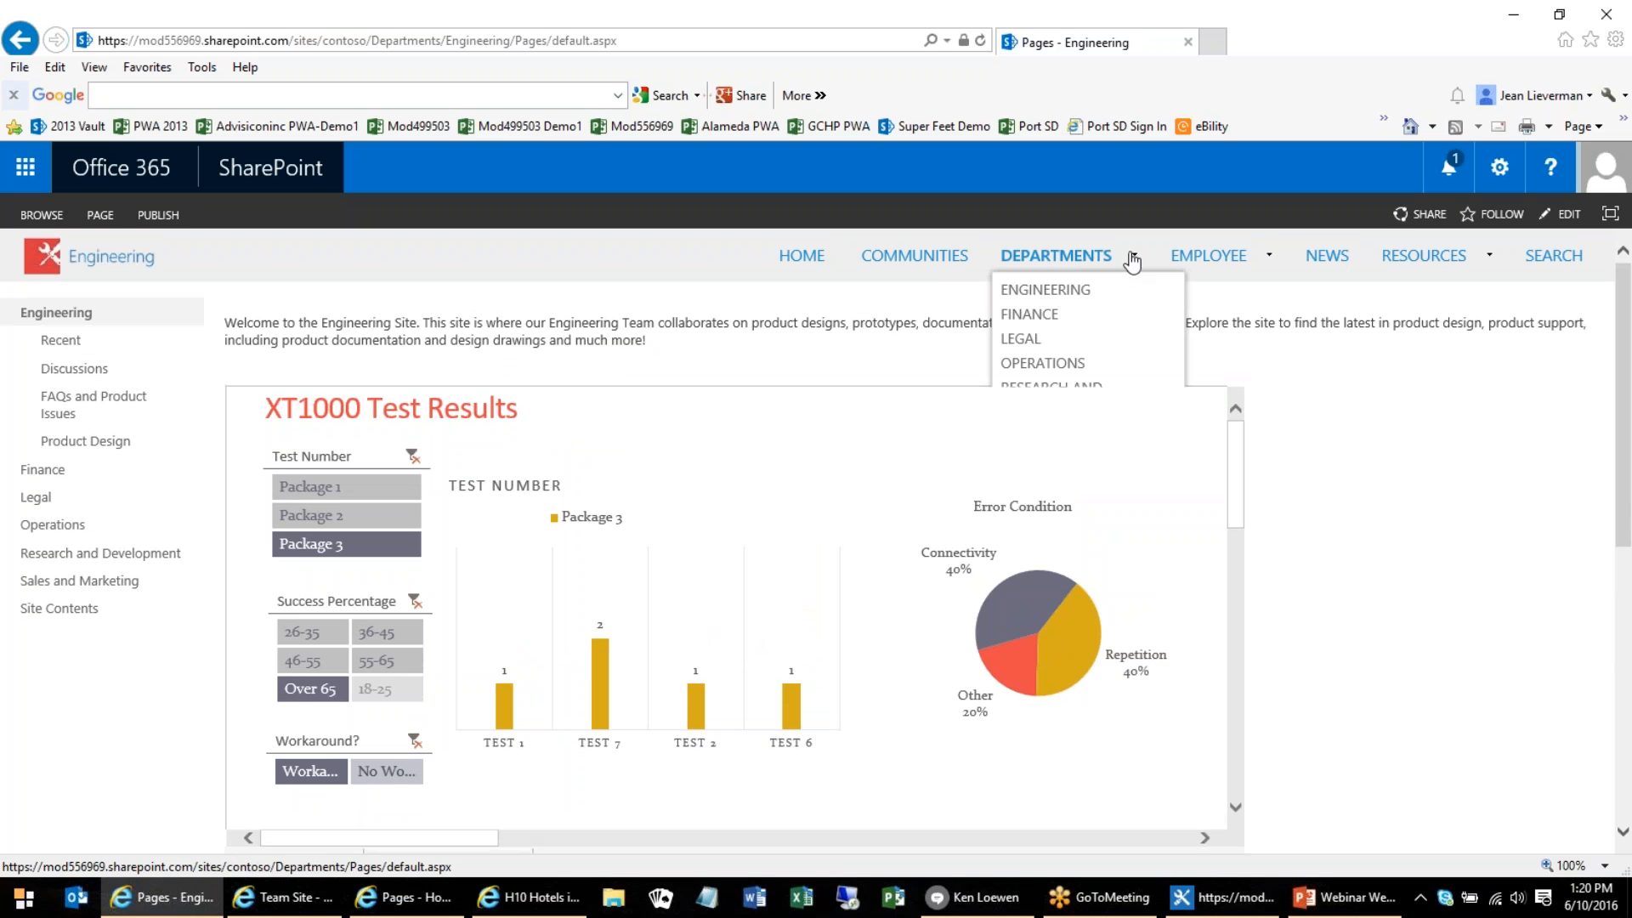
click(1054, 341)
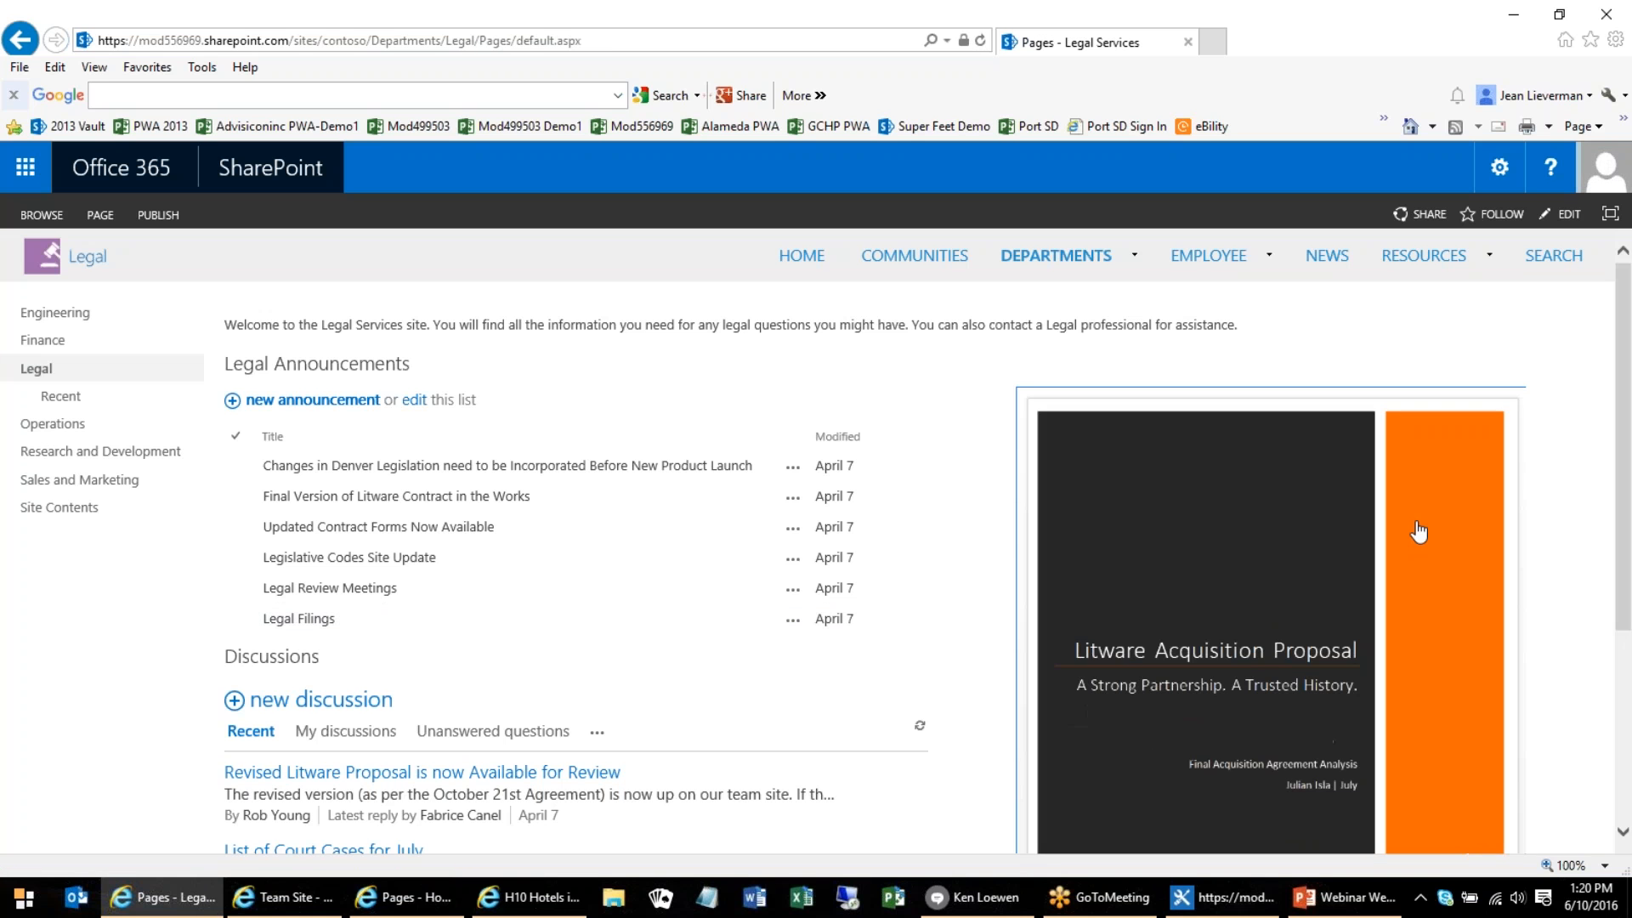
Look through the Litware Acquisition Proposal embedded on the Legal page, including its sales analysis, and return to its cover
drag(1623, 466, 1622, 551)
scroll(1360, 567, down, 2)
scroll(1361, 567, down, 5)
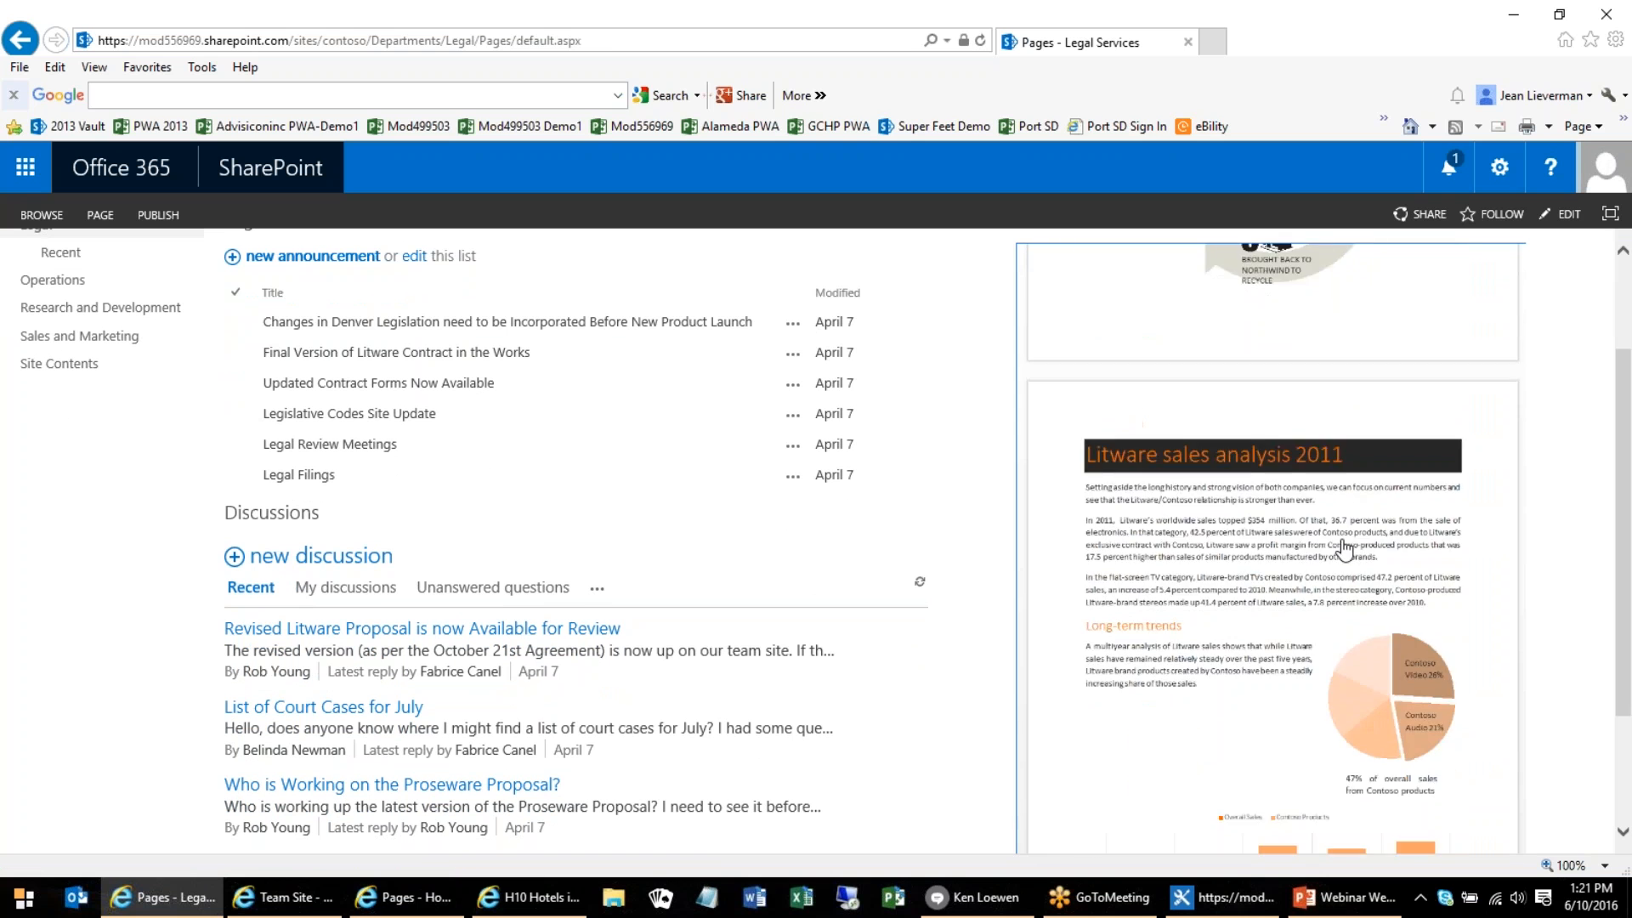
scroll(1343, 544, up, 3)
scroll(1342, 544, up, 3)
Open the embedded Litware proposal full-size in Word Online and look through its pages, ending at the cover
drag(1627, 639, 1629, 732)
click(1502, 753)
scroll(1085, 612, down, 8)
scroll(1085, 612, down, 20)
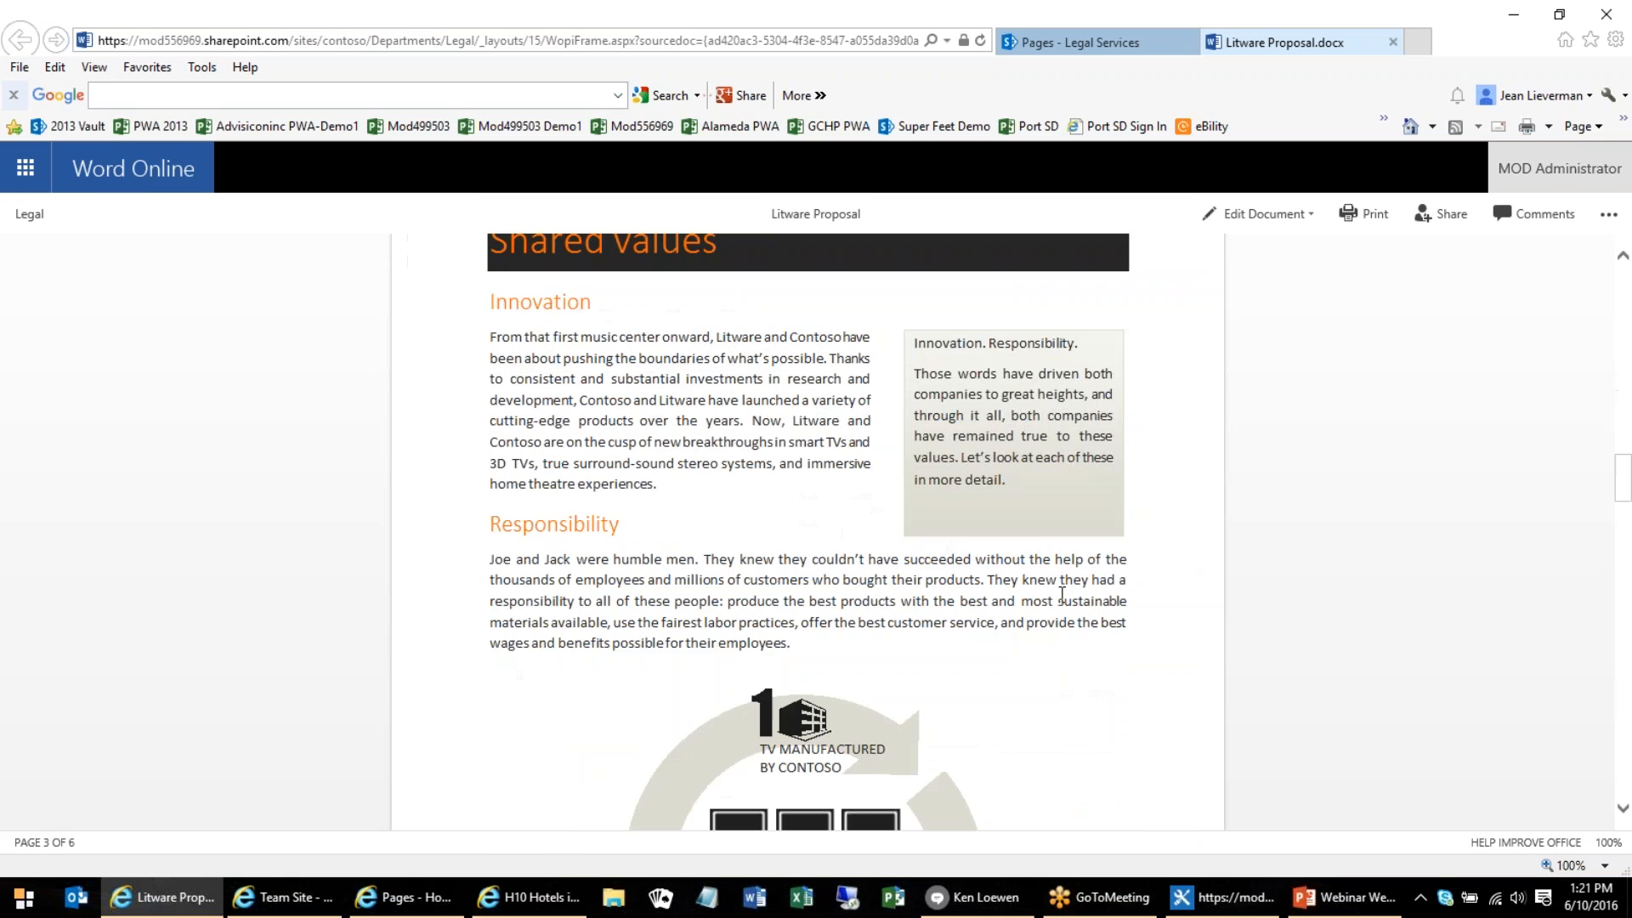
scroll(1135, 537, up, 15)
scroll(1130, 537, up, 10)
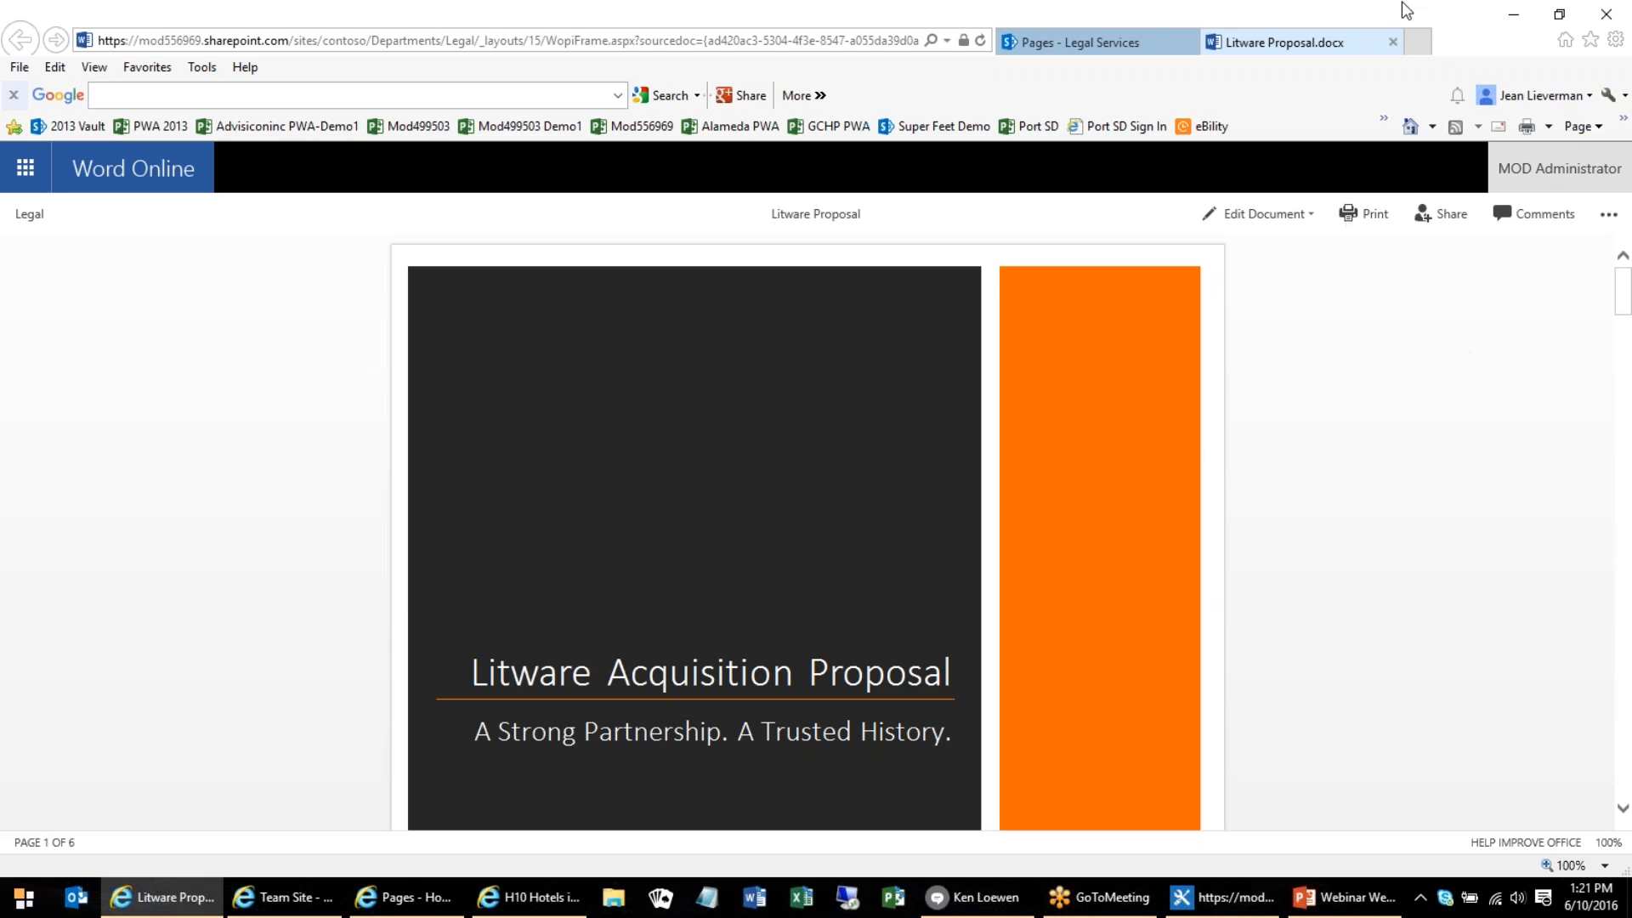
Return to the Legal Services page and open the Research and Development department site
click(1101, 38)
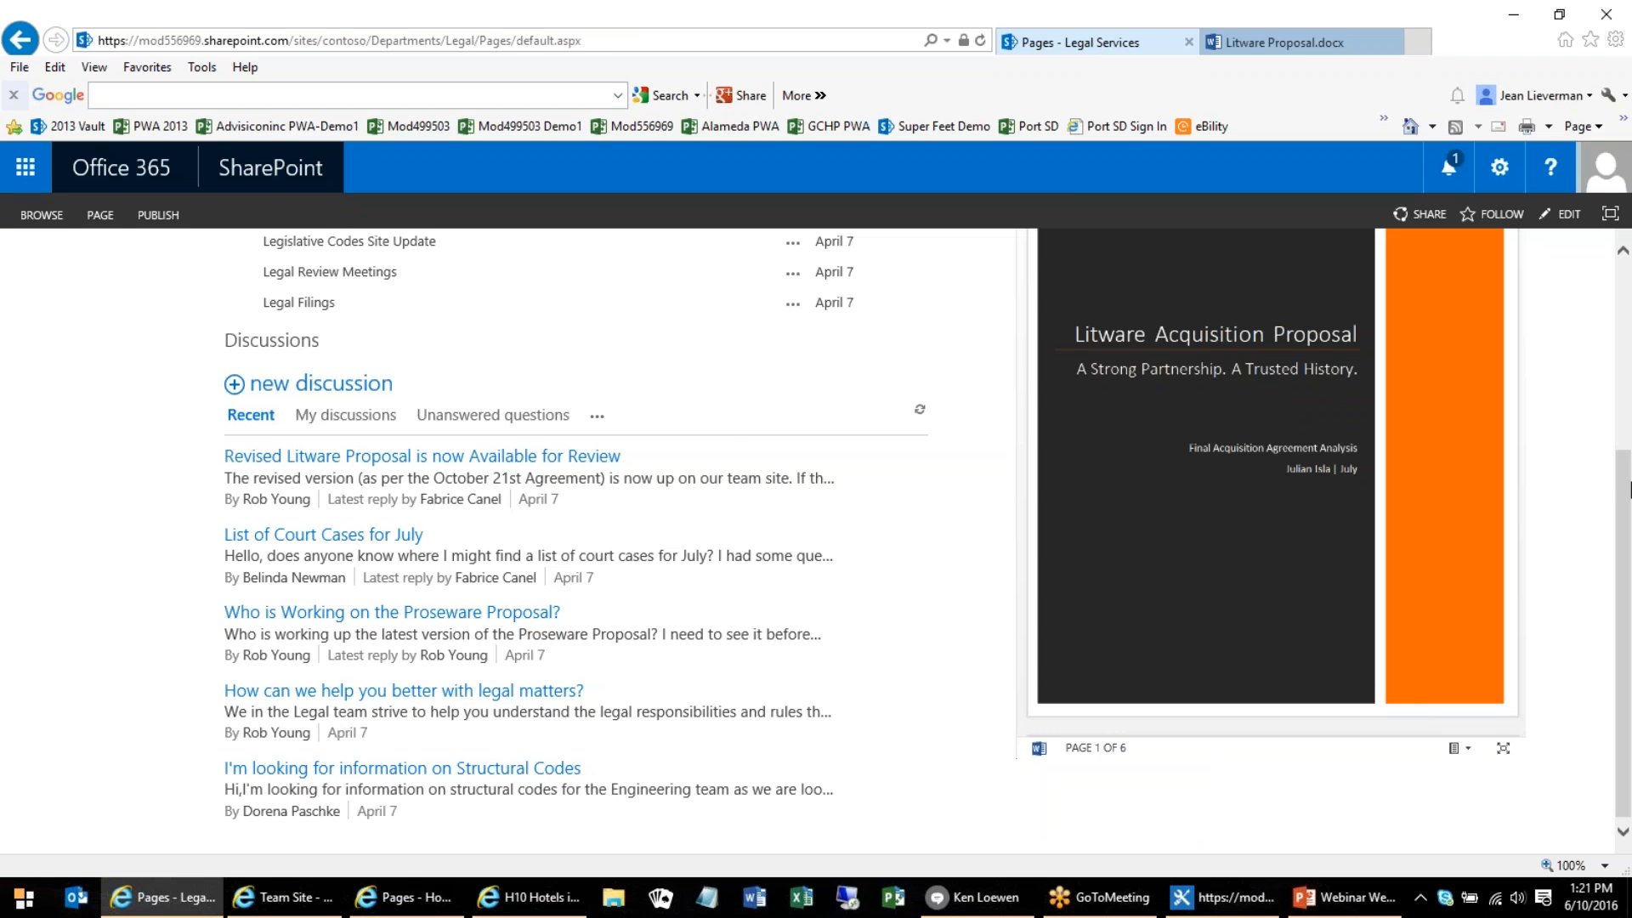
scroll(1611, 519, up, 1)
scroll(1610, 519, up, 7)
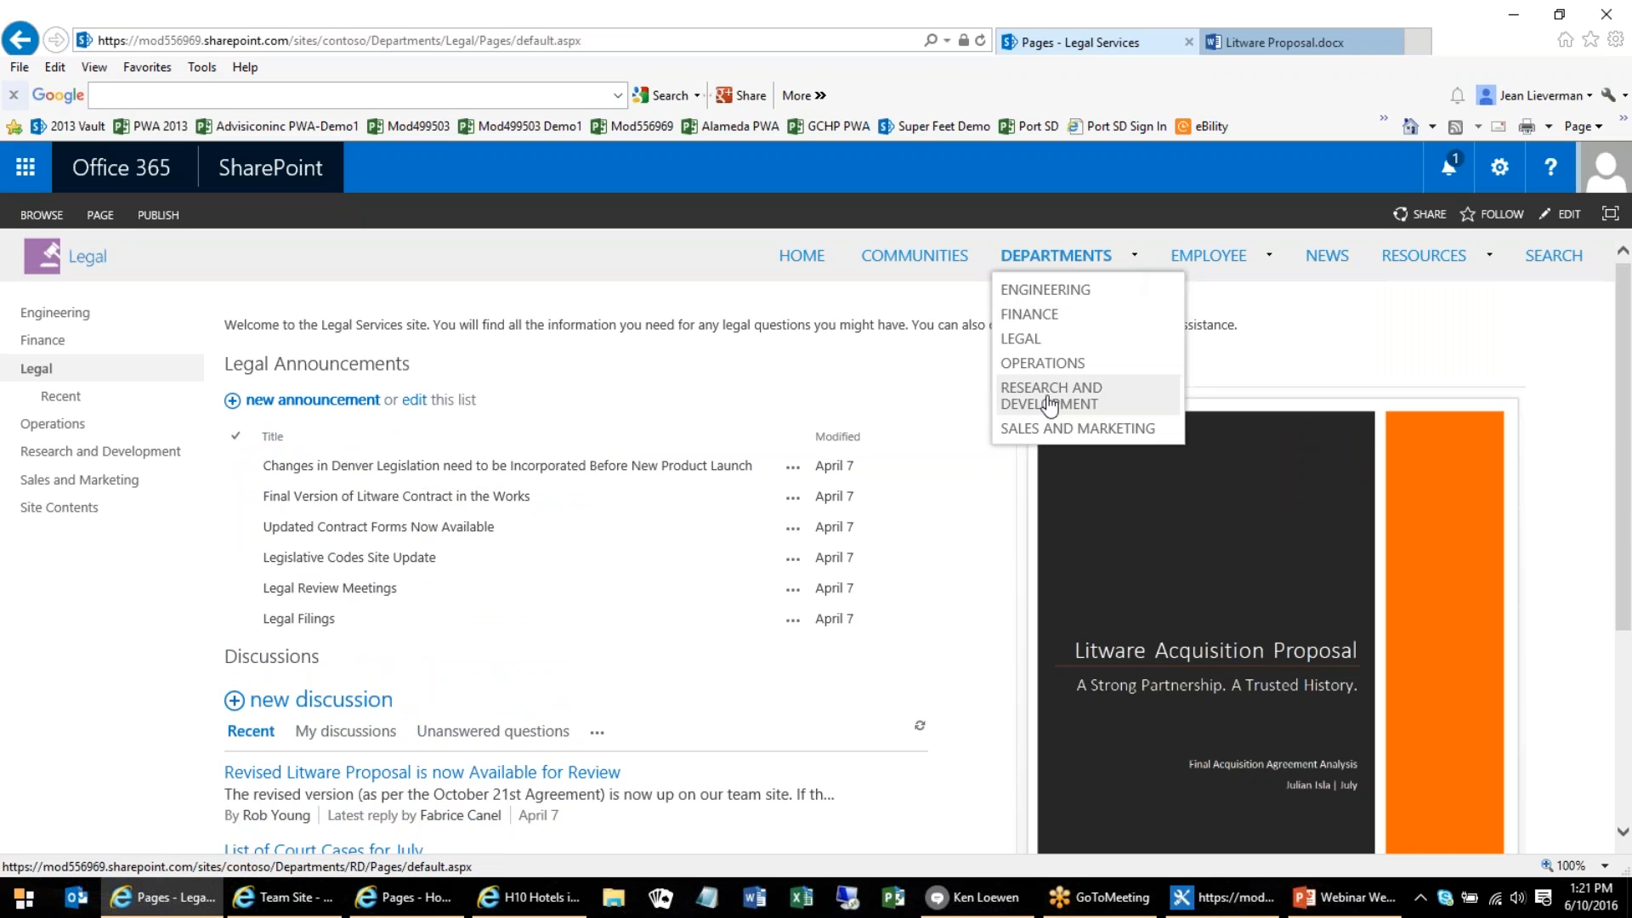
click(1048, 397)
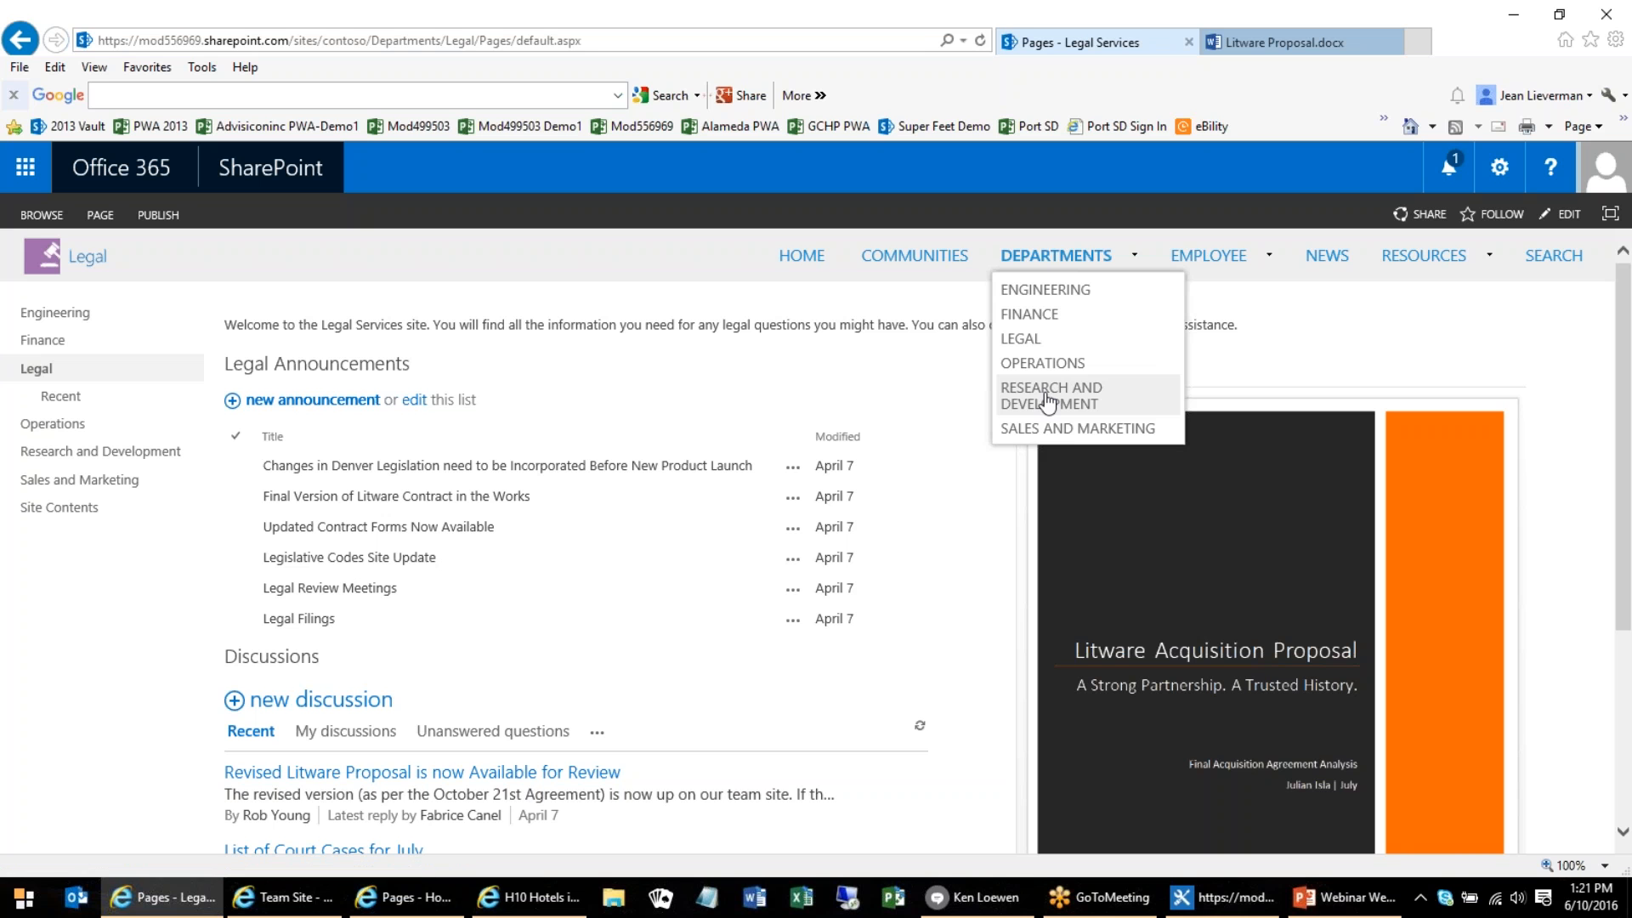
click(1044, 408)
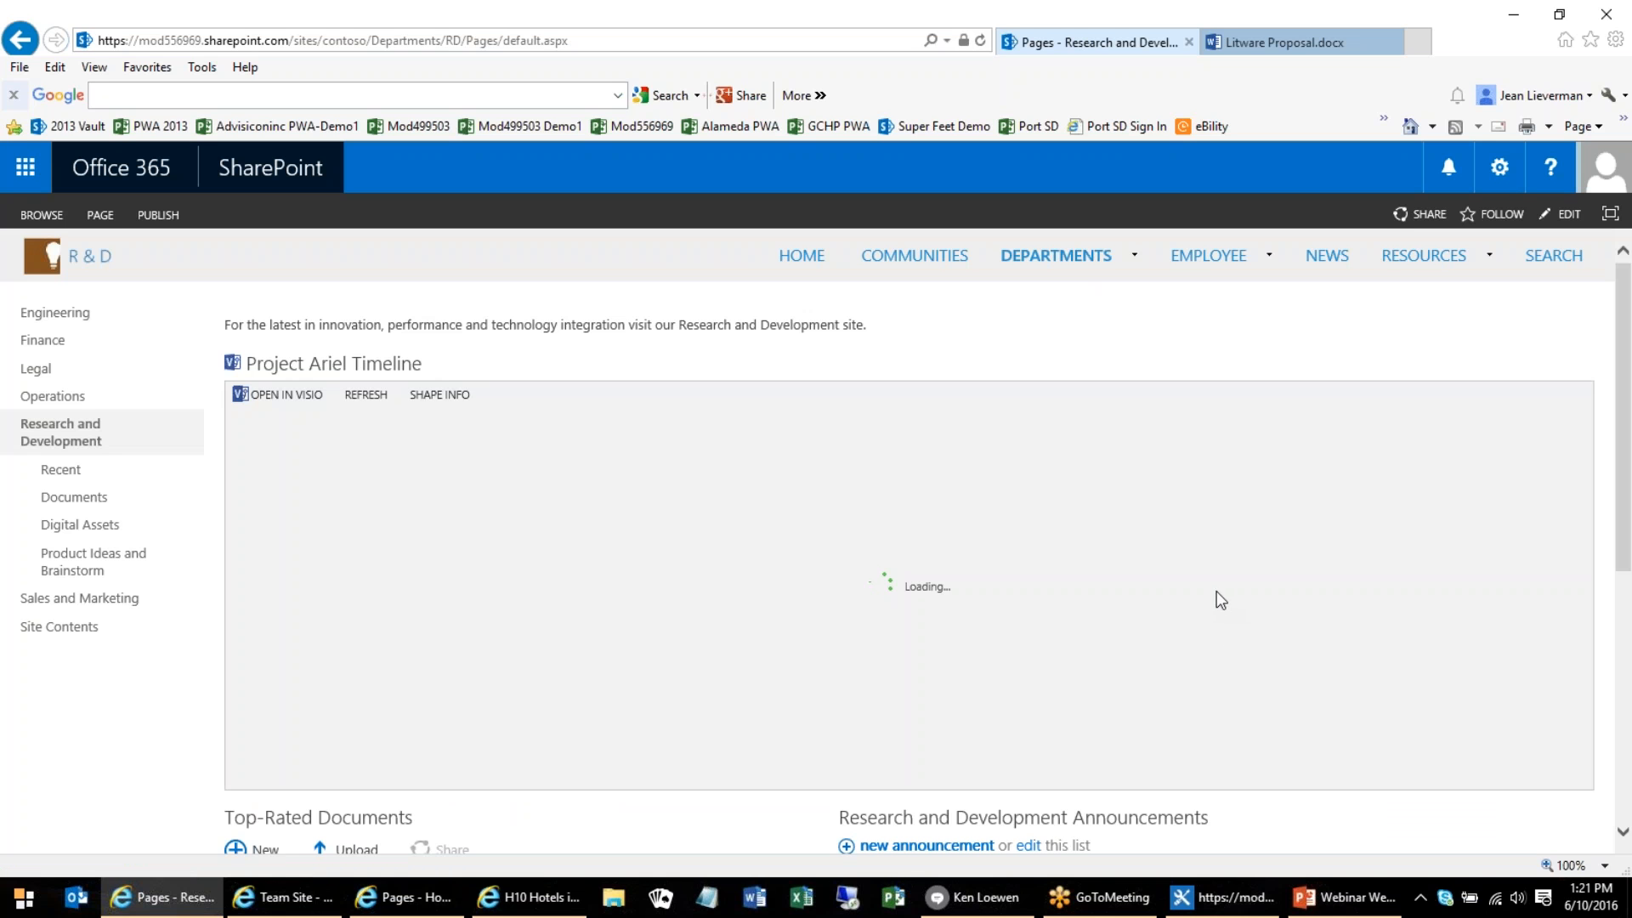
Load the Contoso intranet home page in place of the open Litware Proposal document
click(1300, 49)
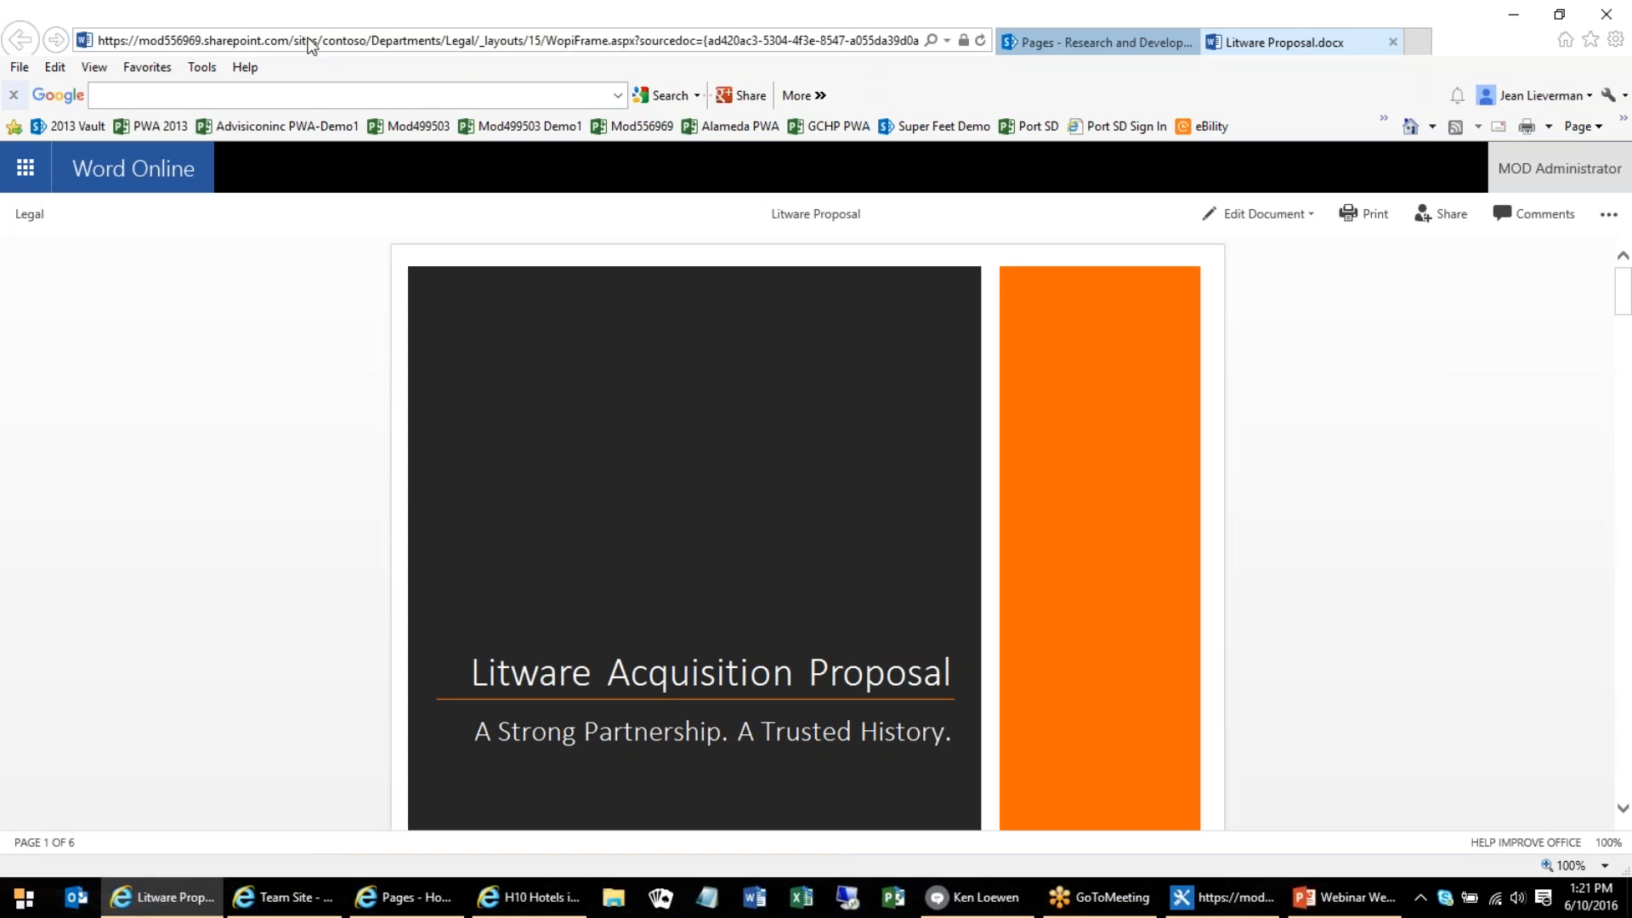
click(124, 71)
mouse_move(193, 498)
click(476, 493)
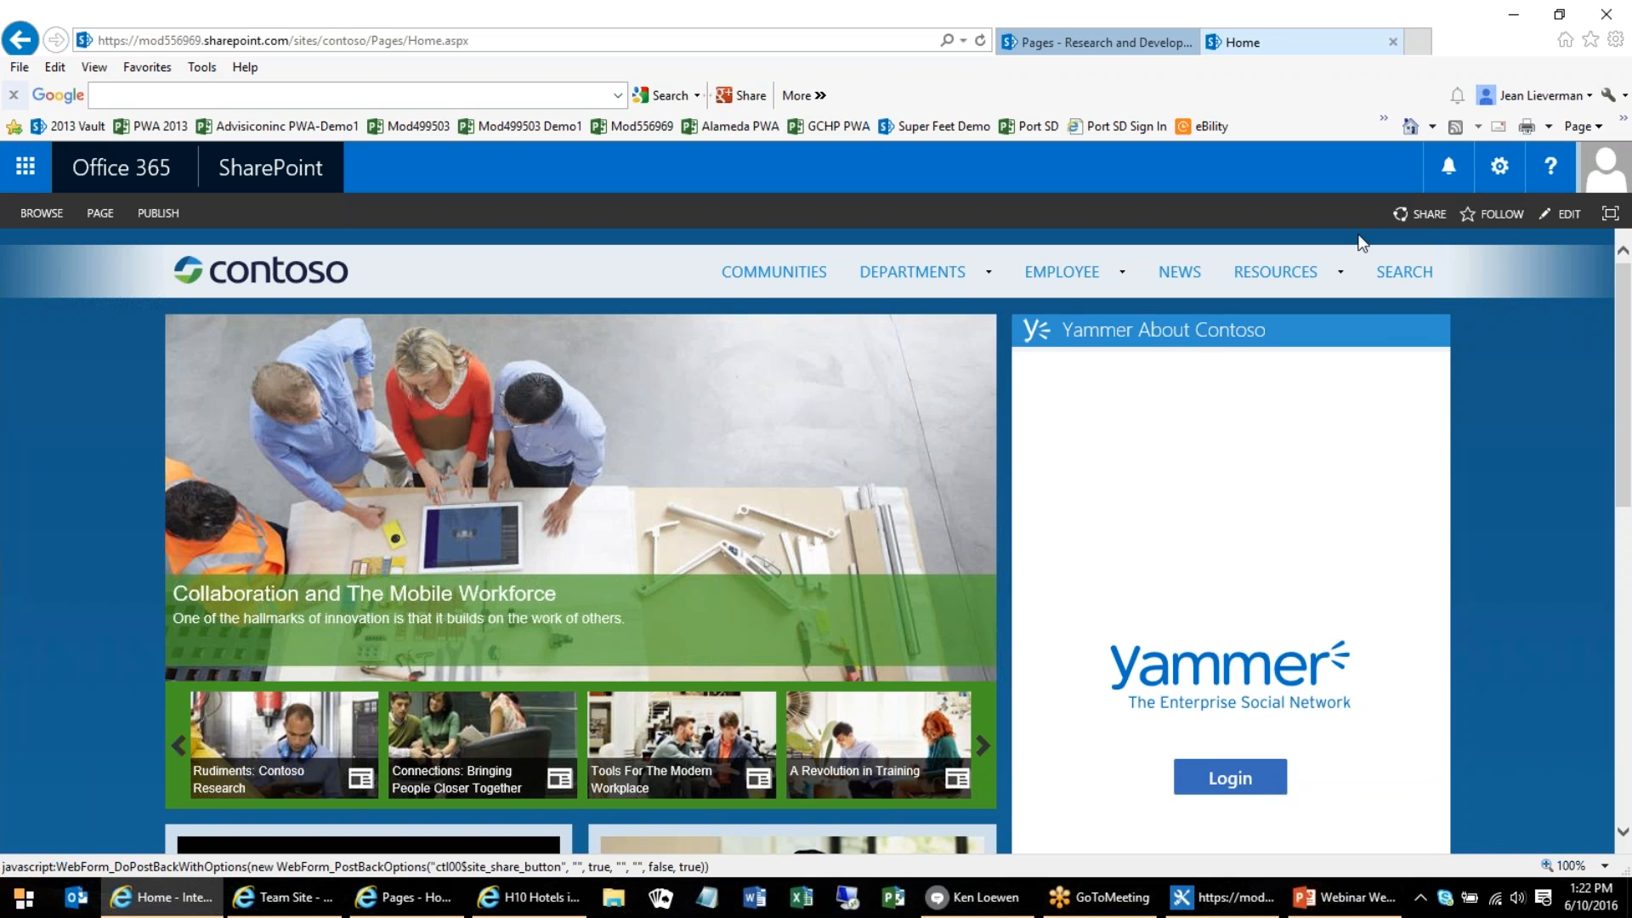
Open the Contoso site's Navigation settings and review the global, current and structural navigation options
click(1498, 167)
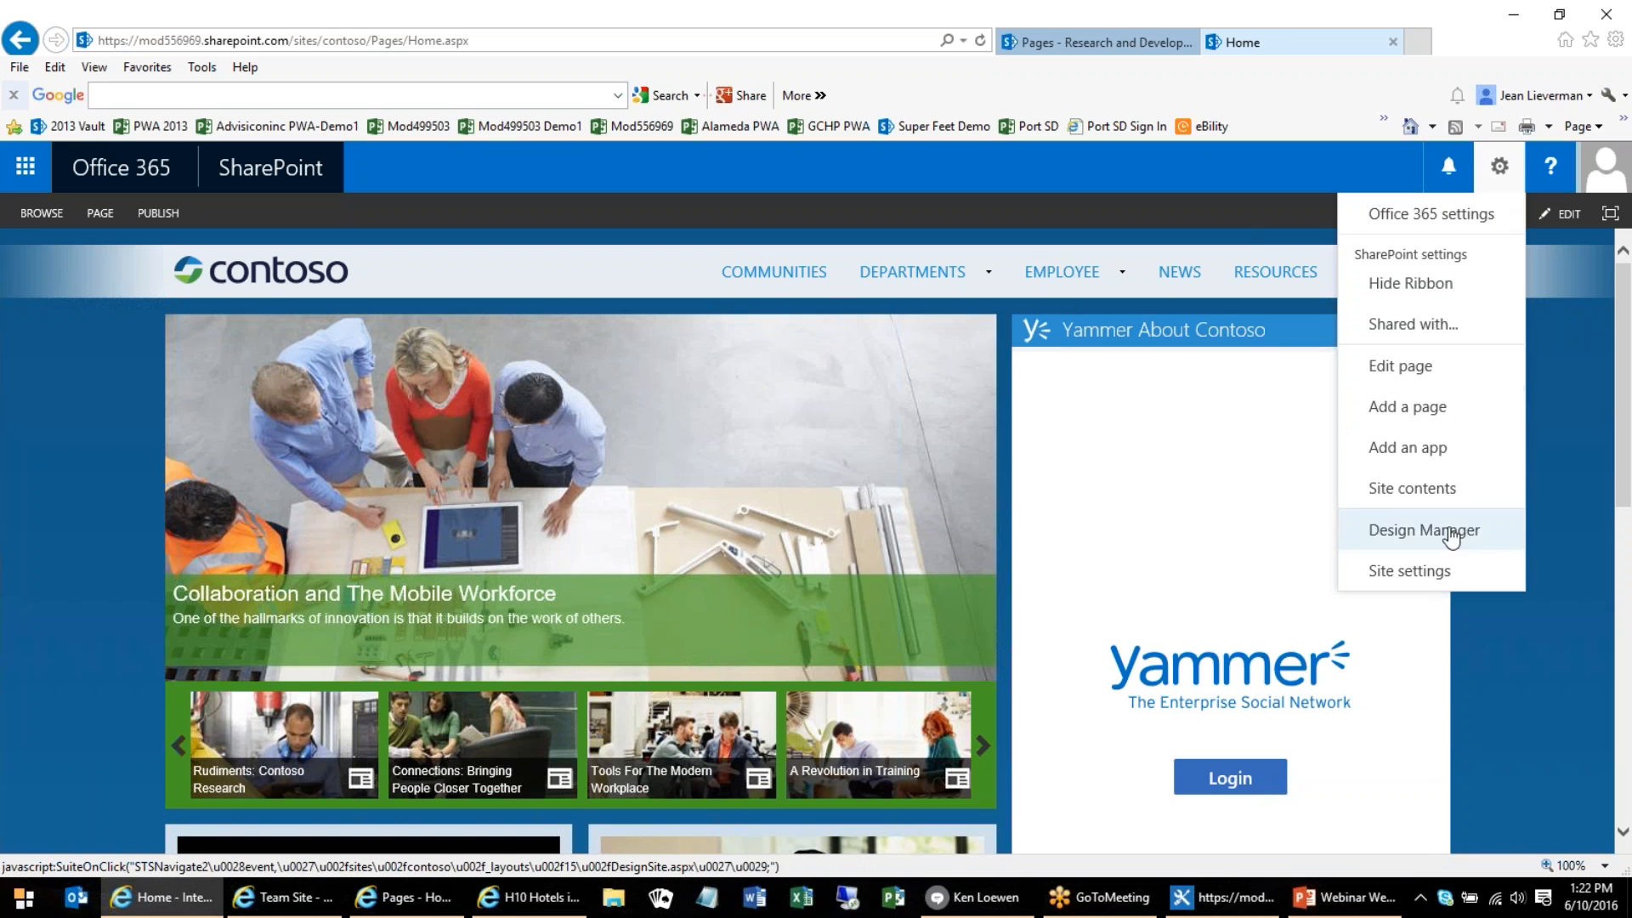
click(1430, 574)
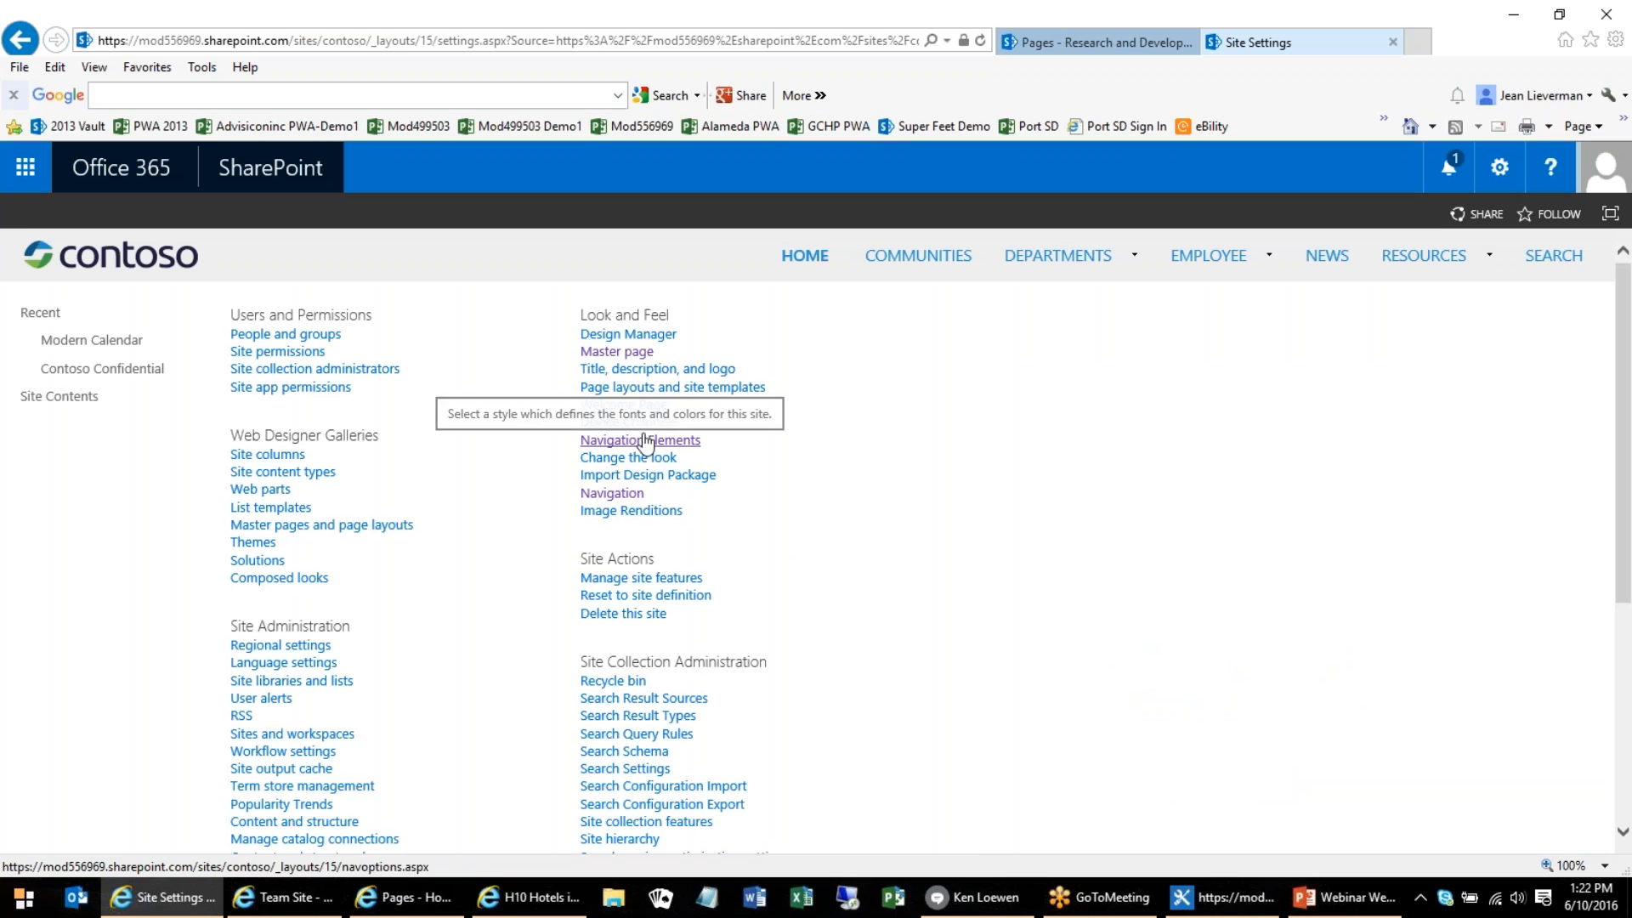
click(613, 495)
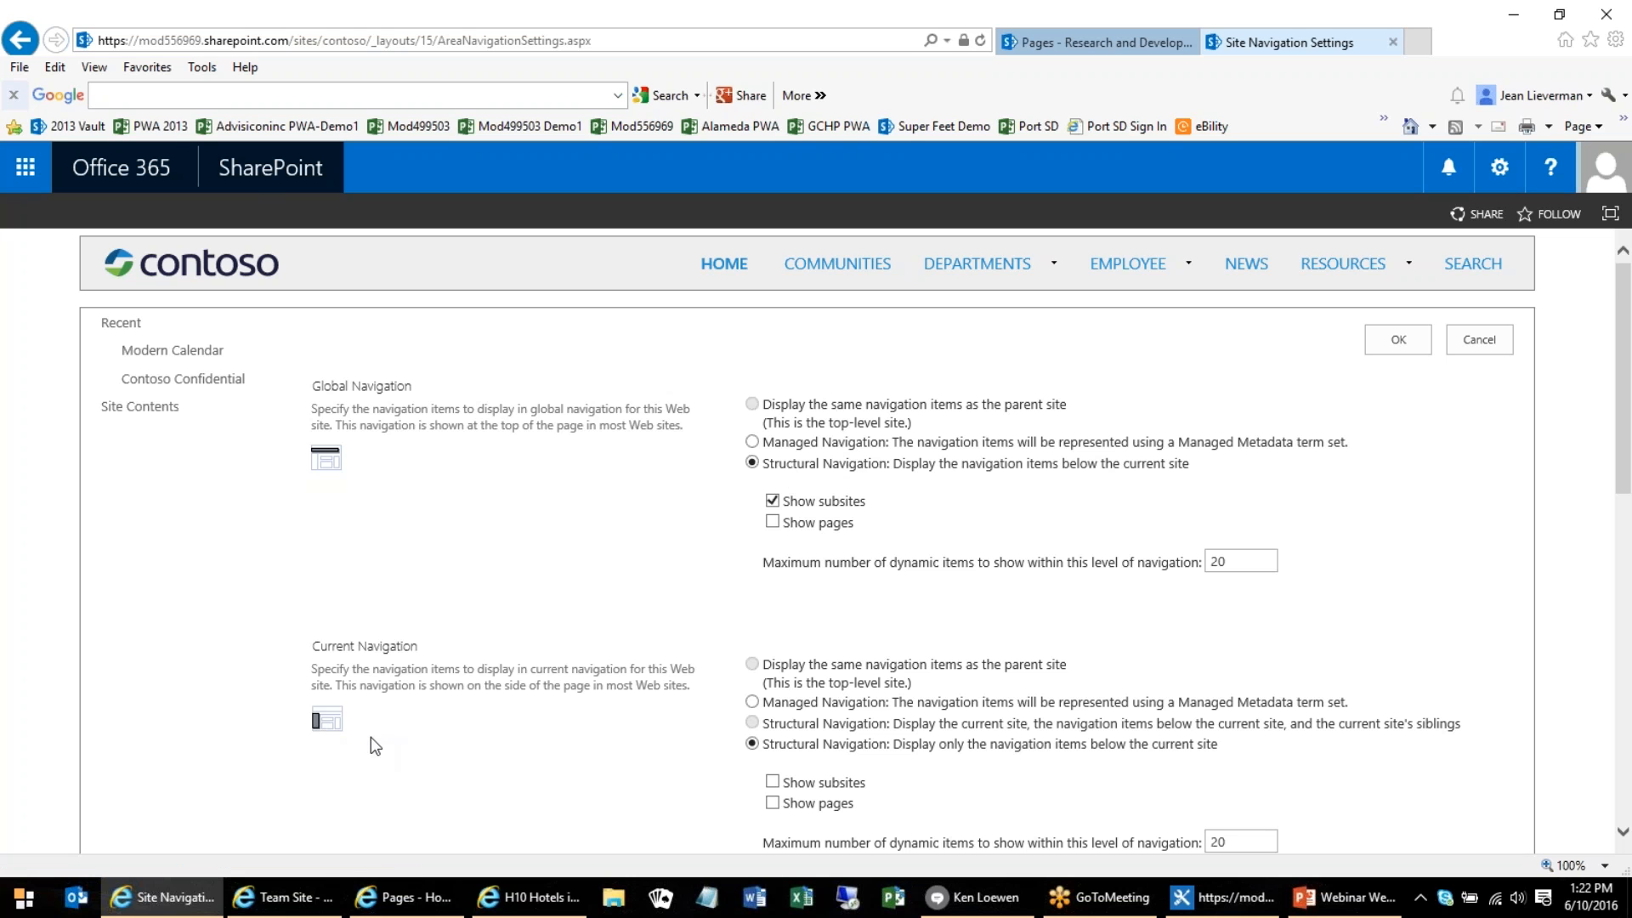
scroll(370, 736, down, 3)
scroll(790, 361, up, 3)
scroll(1498, 531, down, 1)
scroll(1500, 510, down, 6)
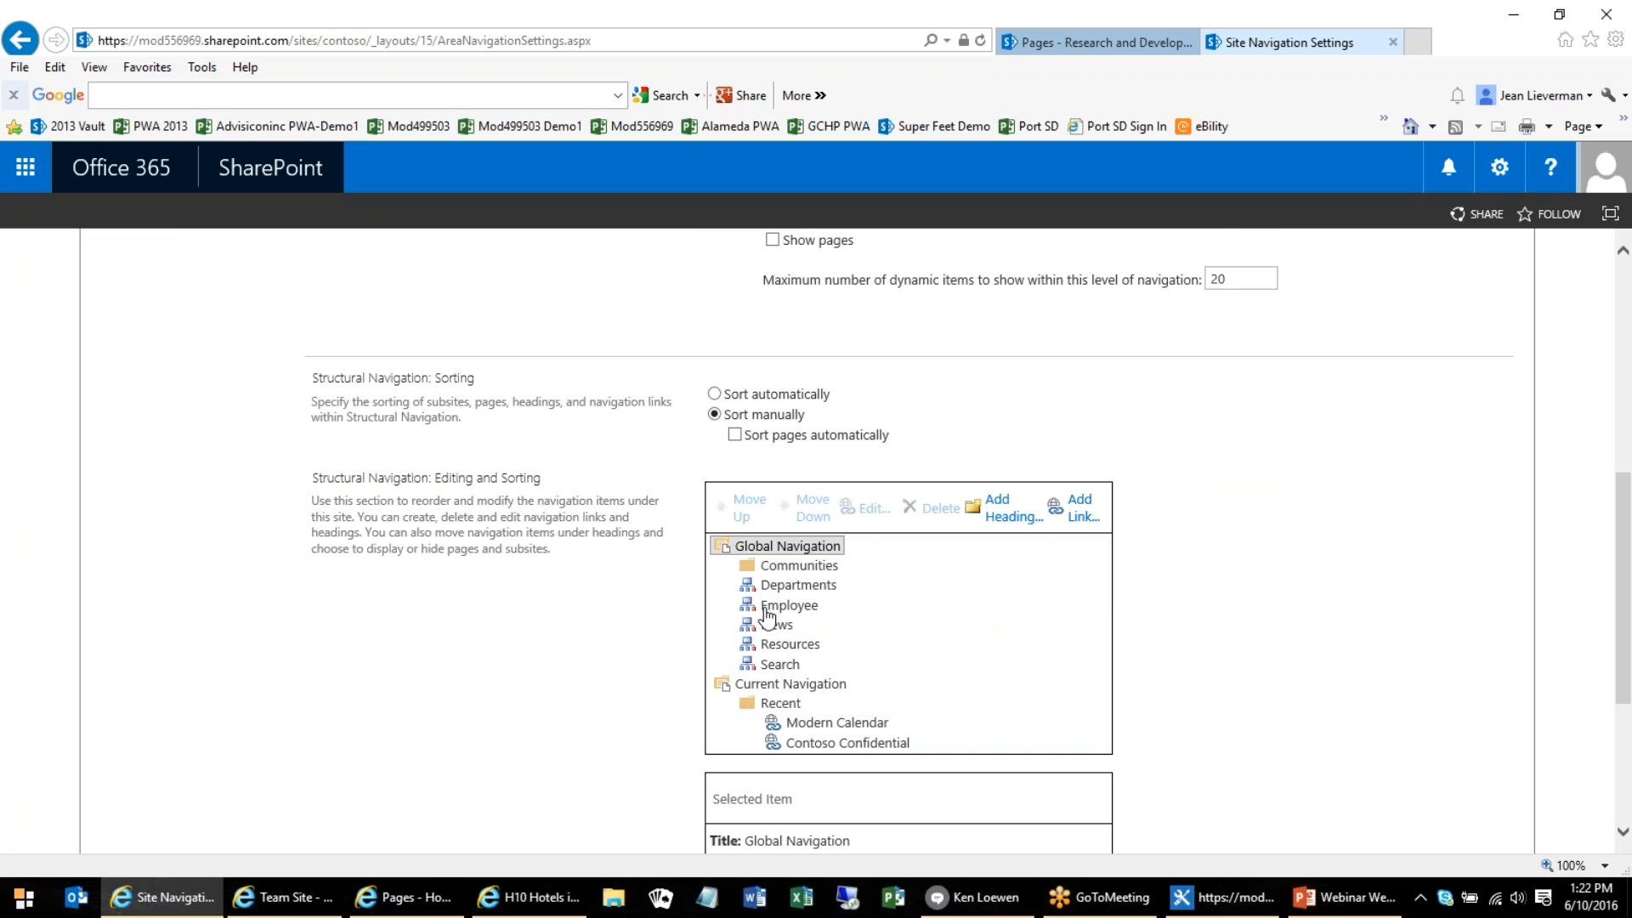
Select Employee in the structural navigation list, look over the settings, and cancel back to Site Settings
click(787, 605)
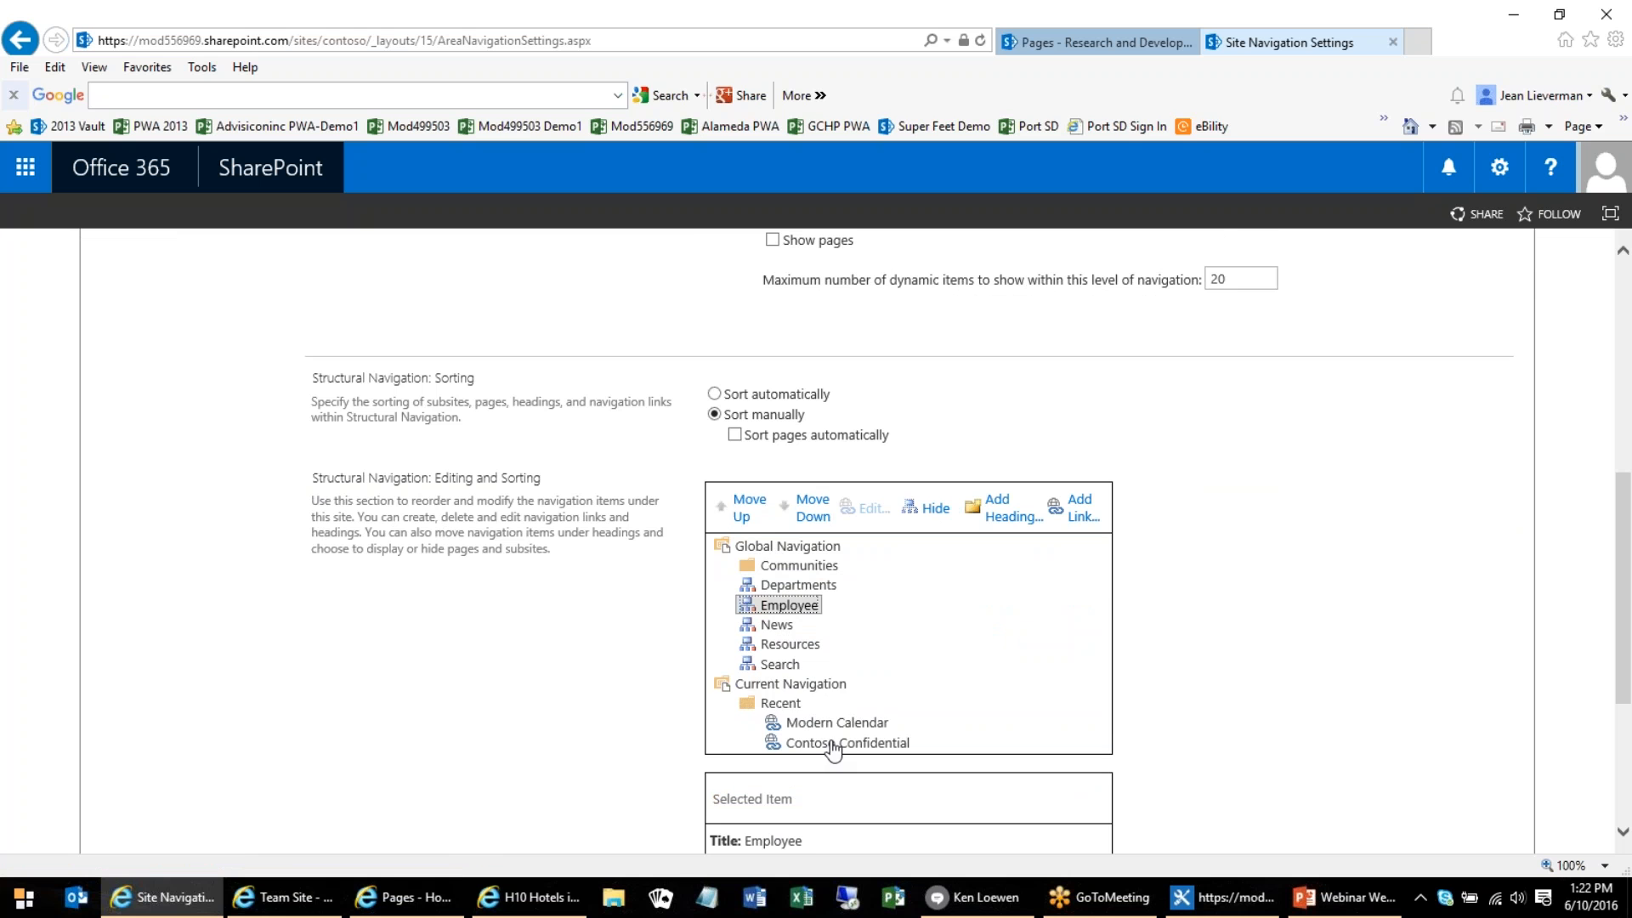
scroll(1304, 685, up, 1)
scroll(1304, 685, up, 4)
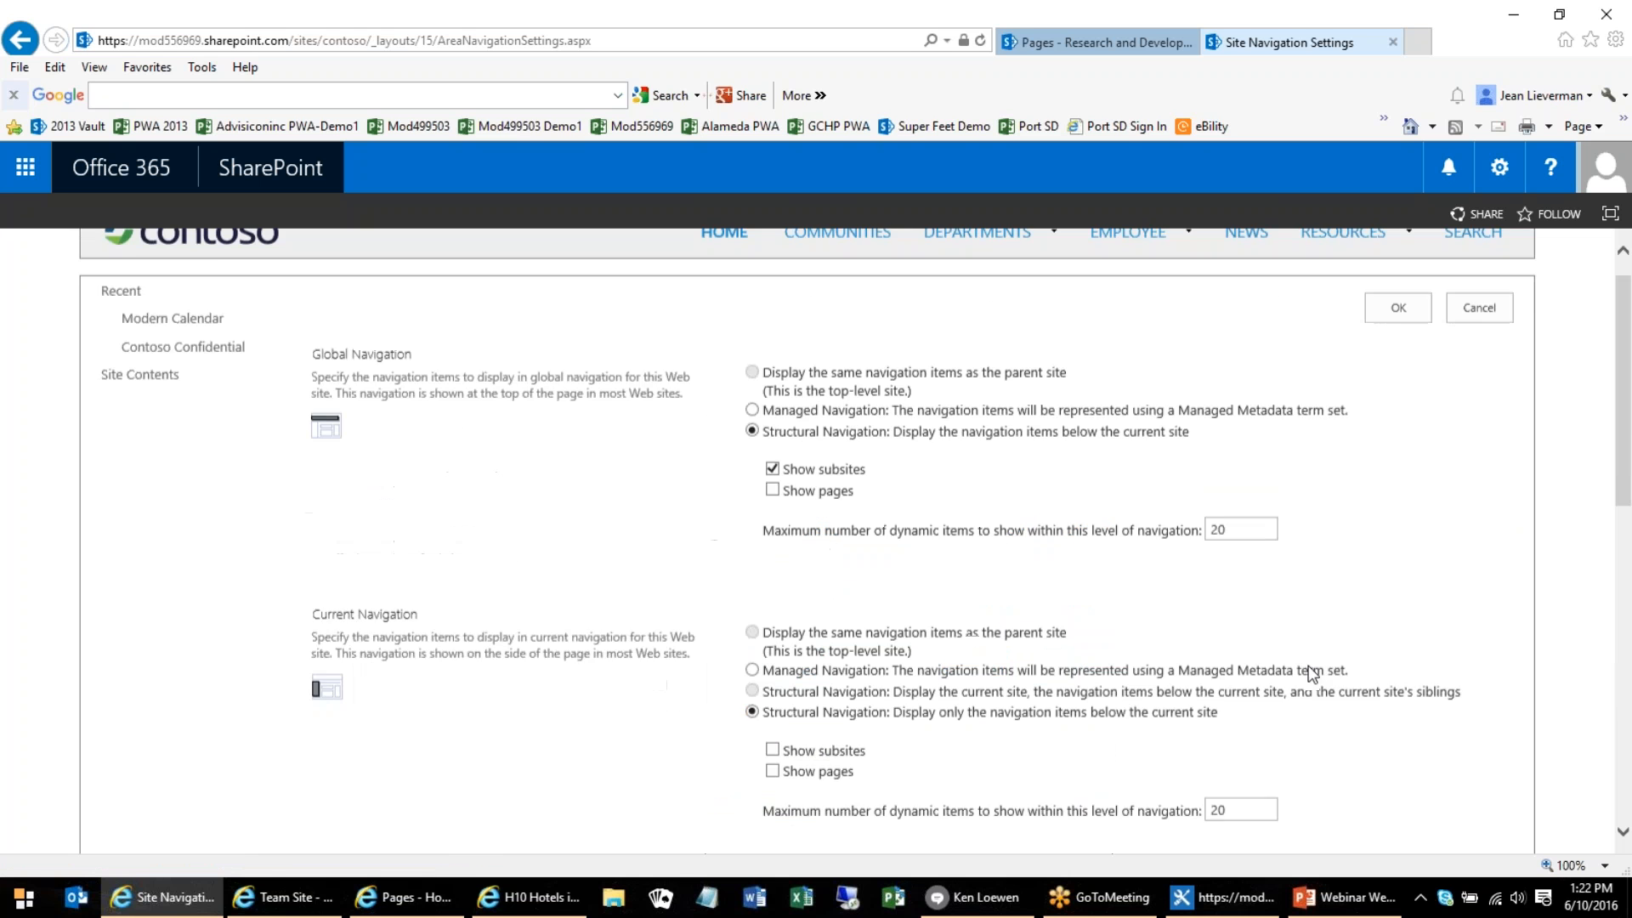
click(1470, 342)
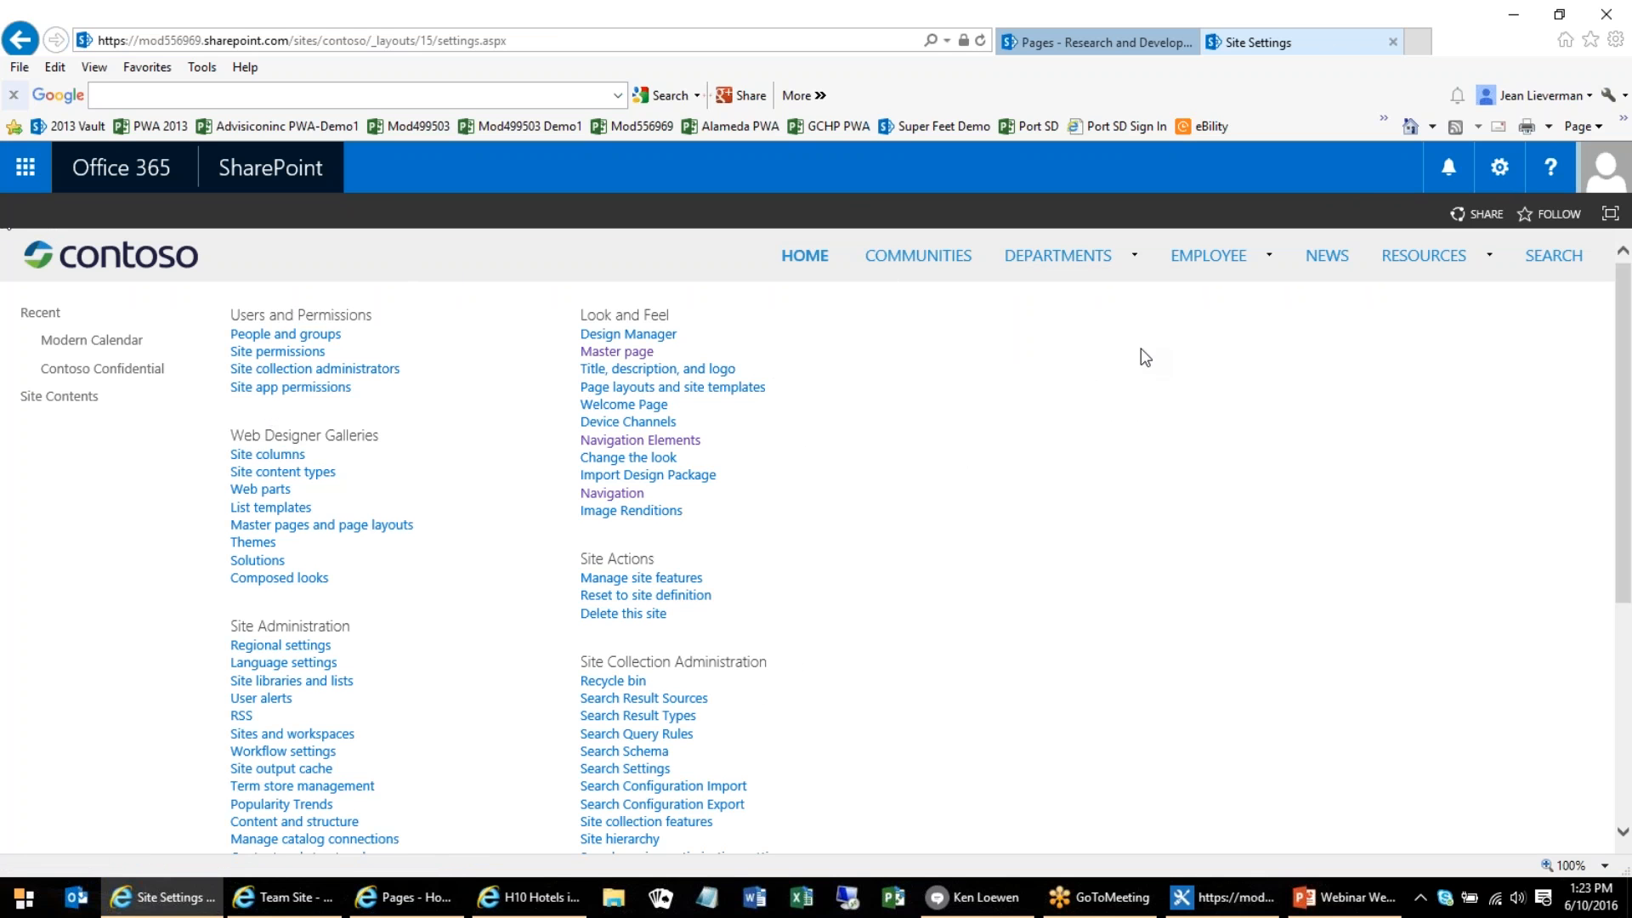
Open the Contoso site's Master page settings and examine the available default site master pages, keeping the current choice
click(1497, 175)
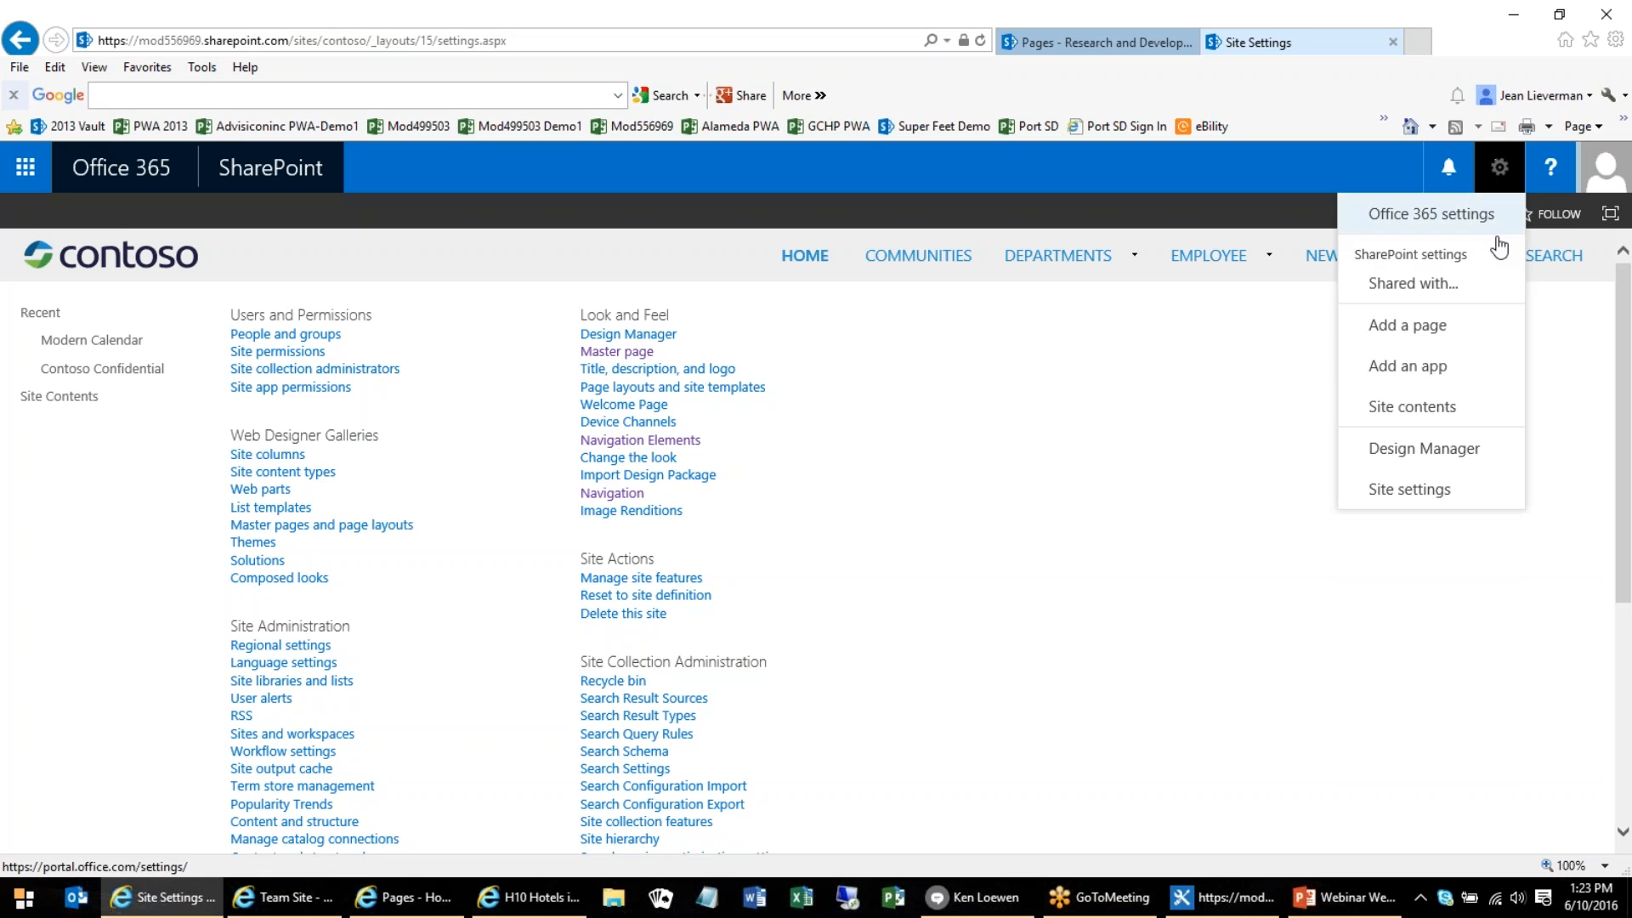
click(1545, 433)
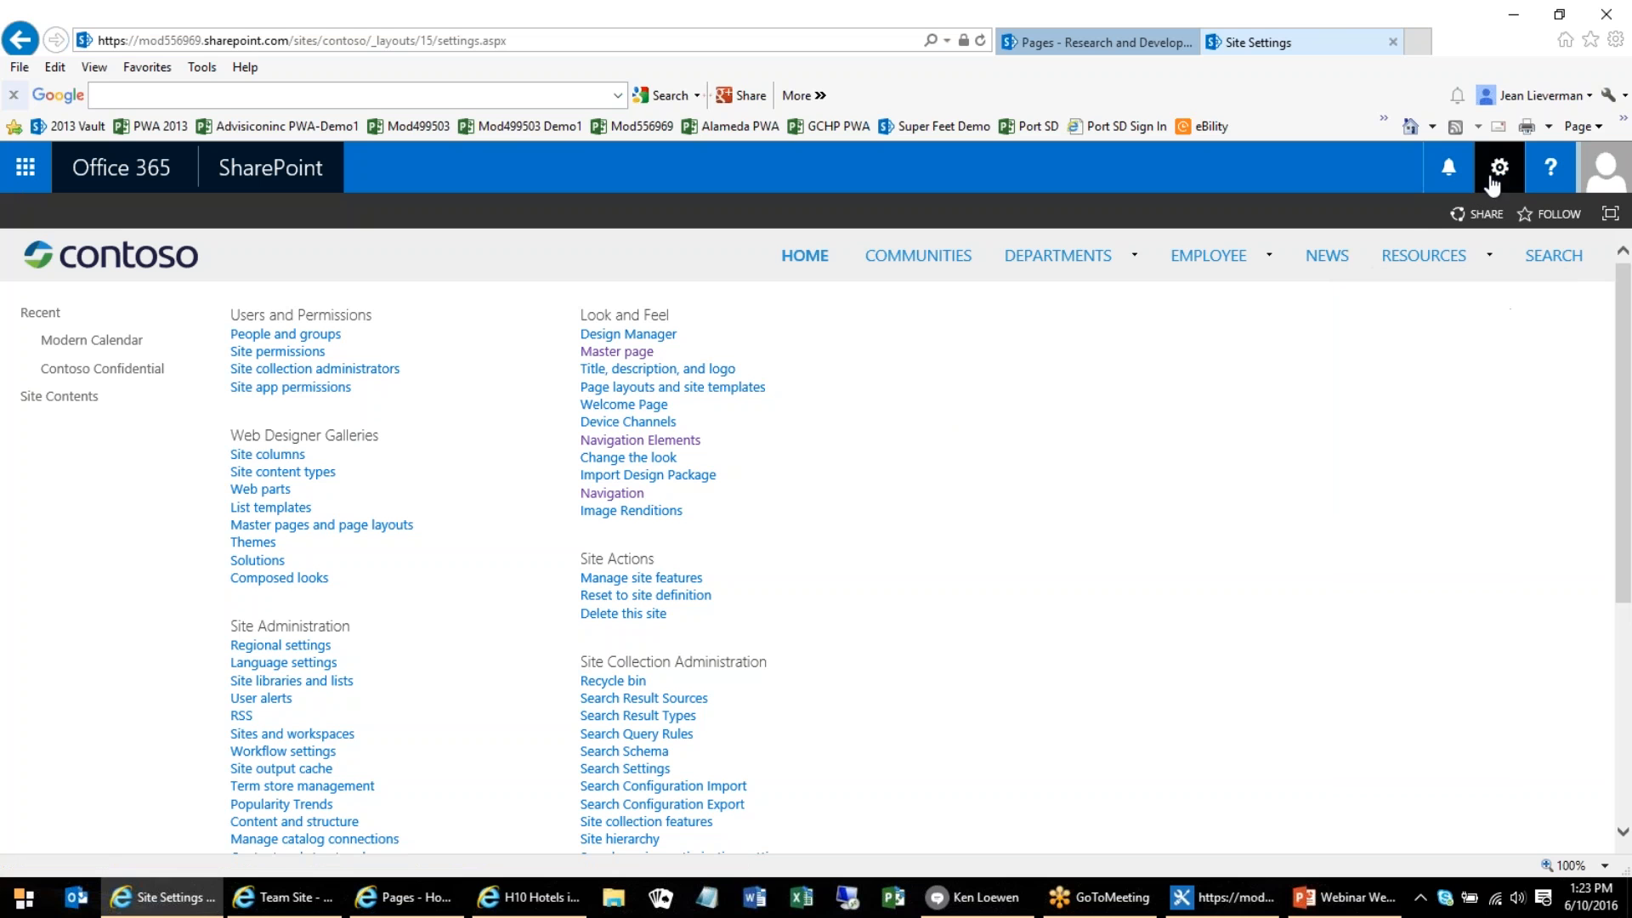
click(610, 353)
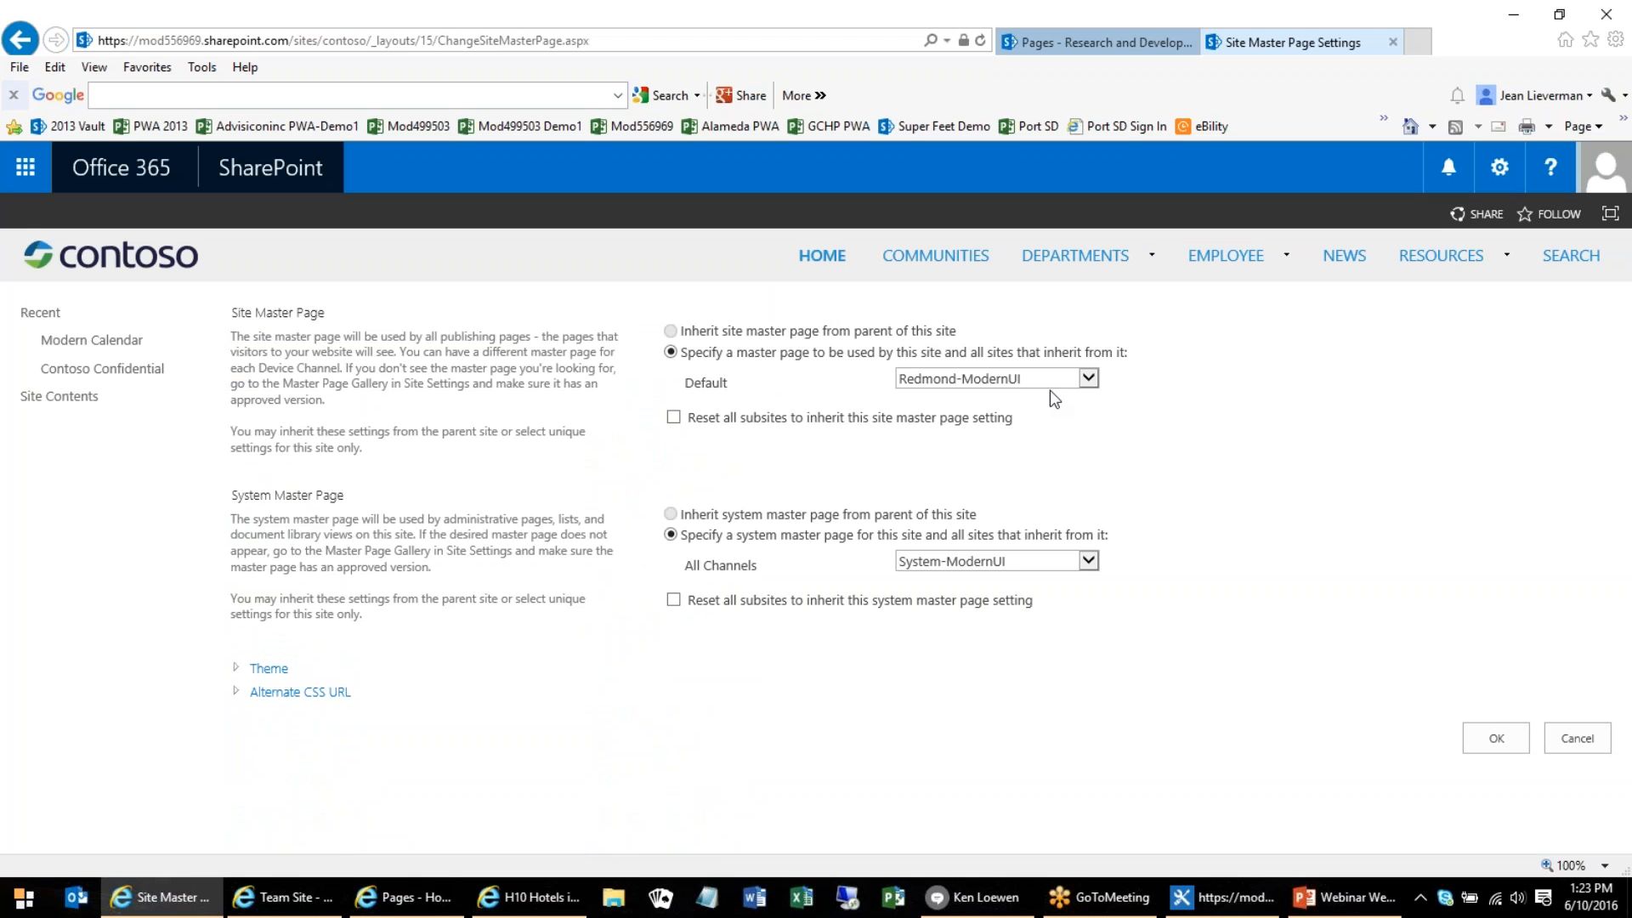
click(1088, 378)
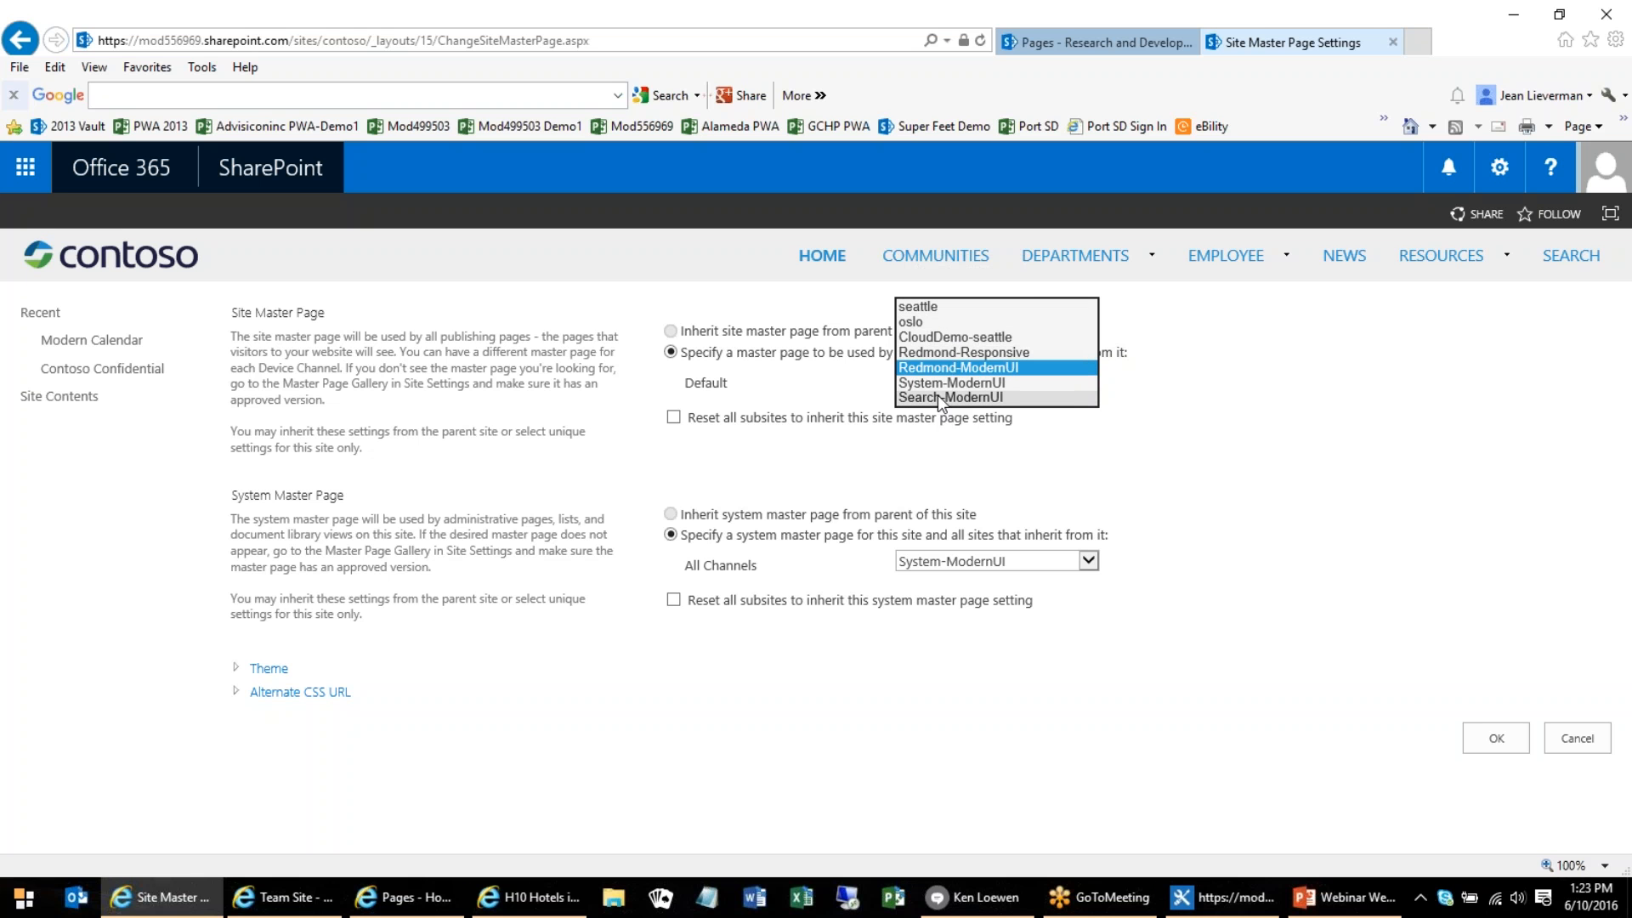
click(1151, 408)
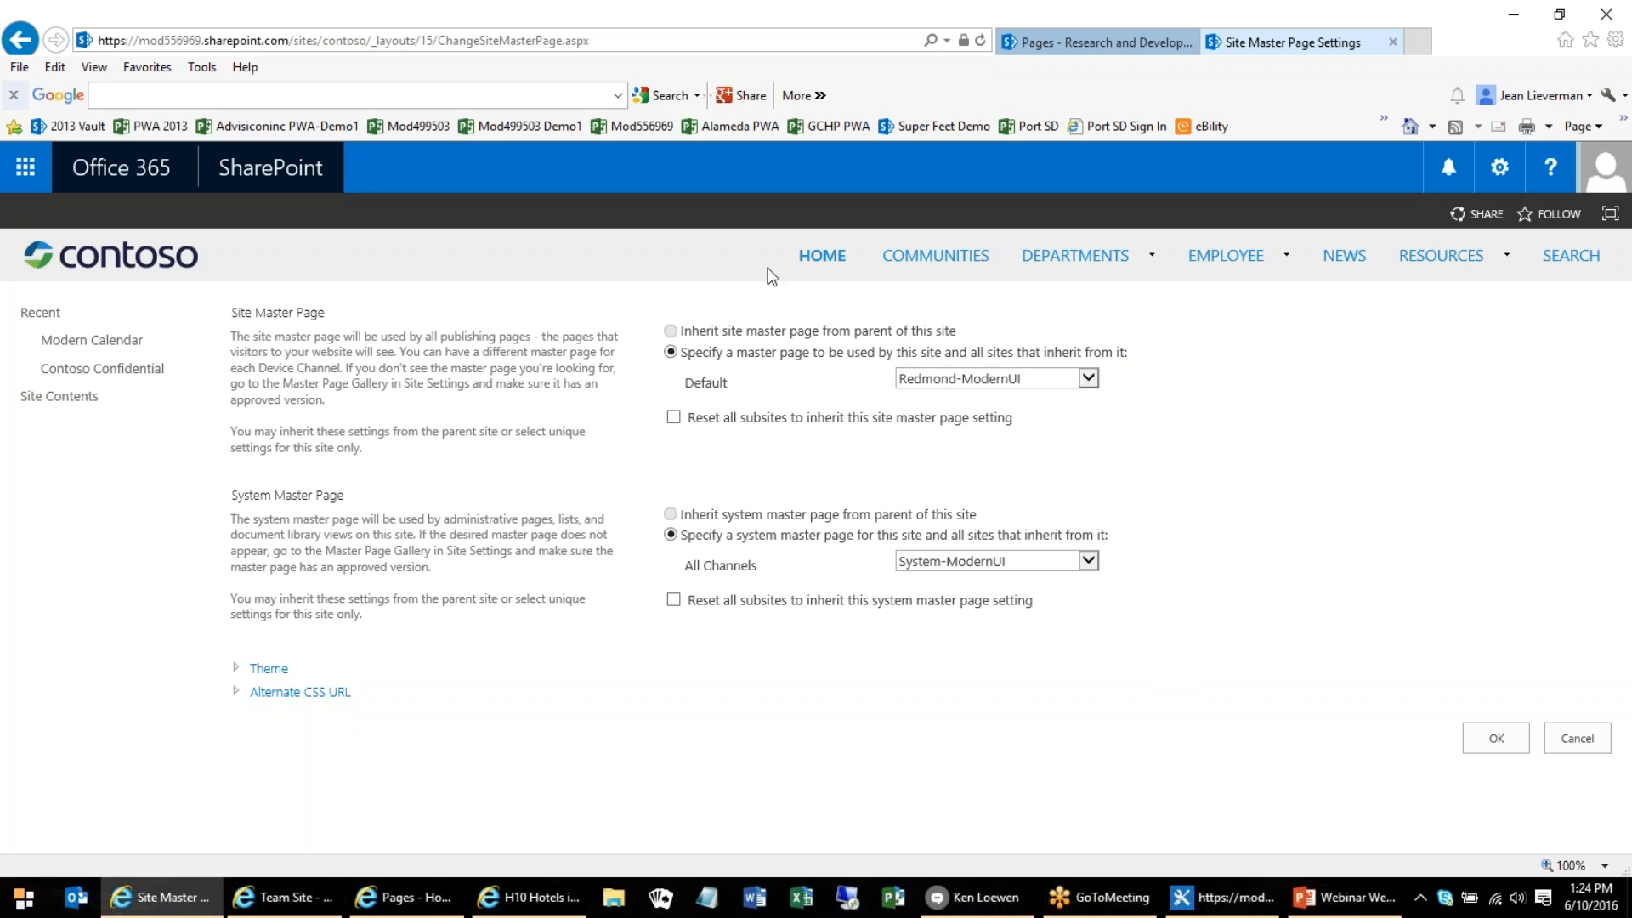
mouse_move(1124, 257)
Switch to SharePoint Designer and view the Advisicon World site overview and its lists and libraries in a new tab
click(1223, 897)
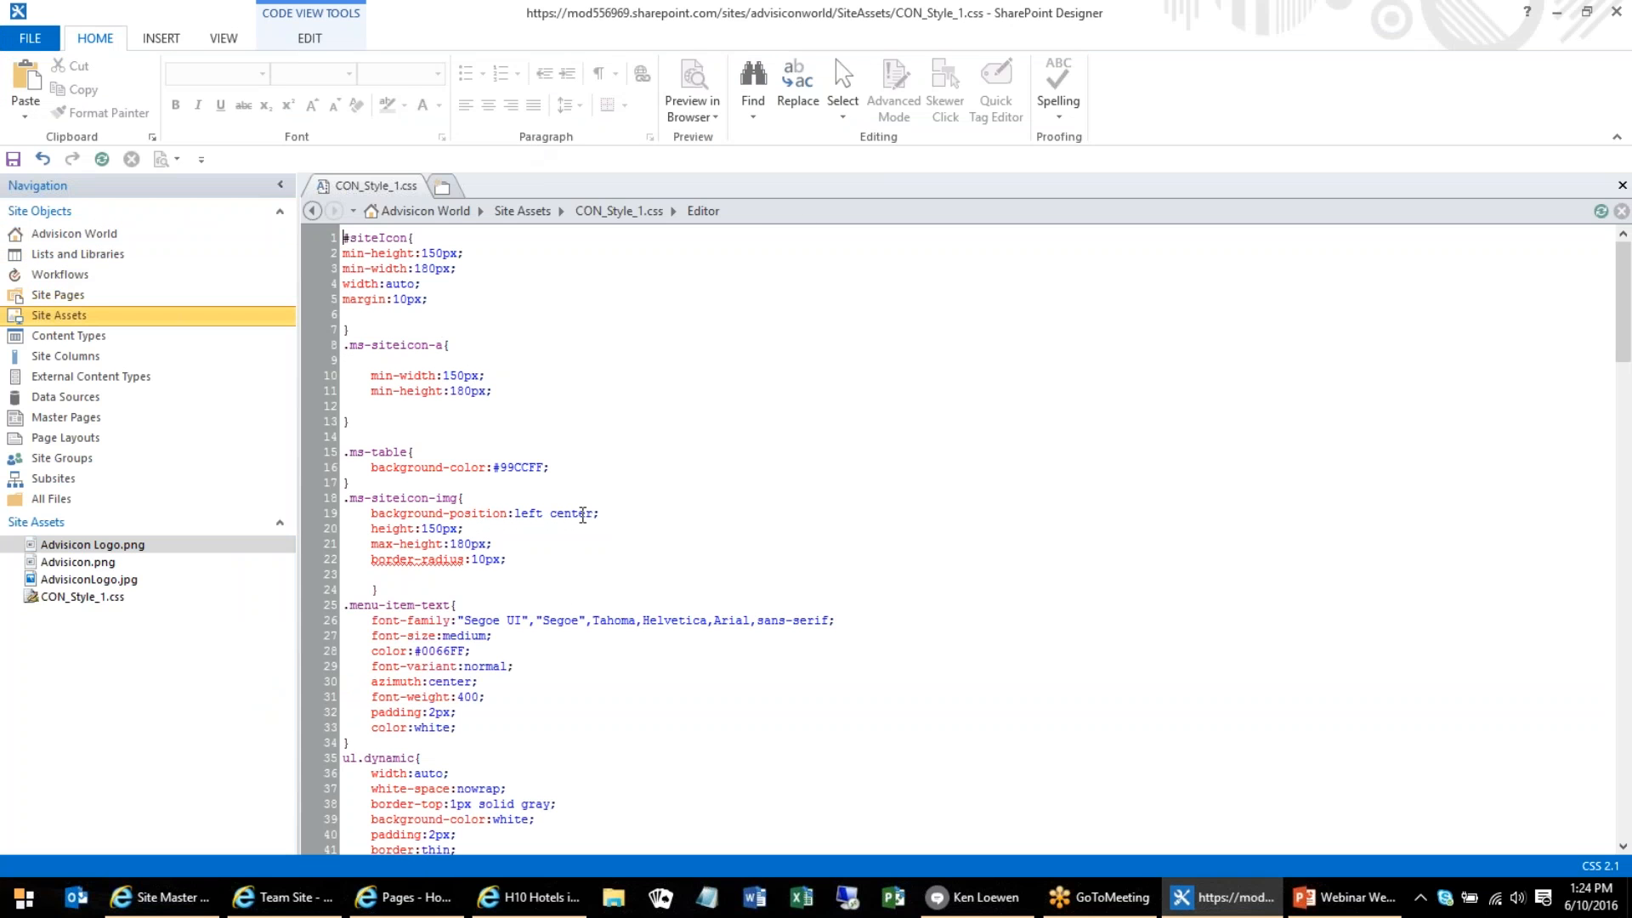
click(442, 186)
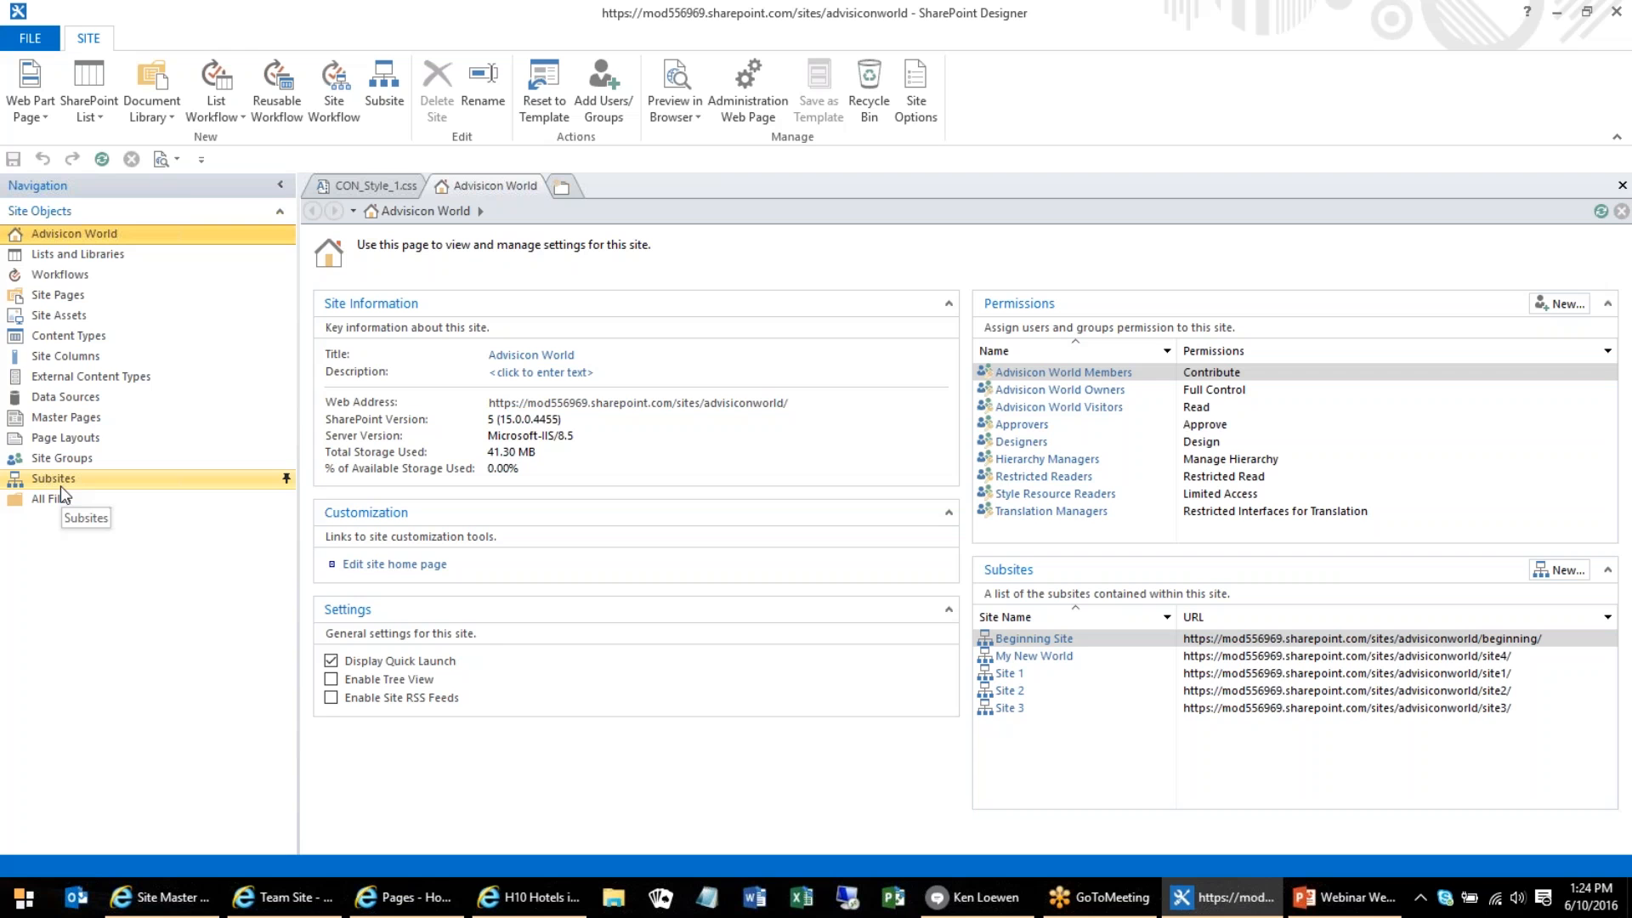
click(53, 257)
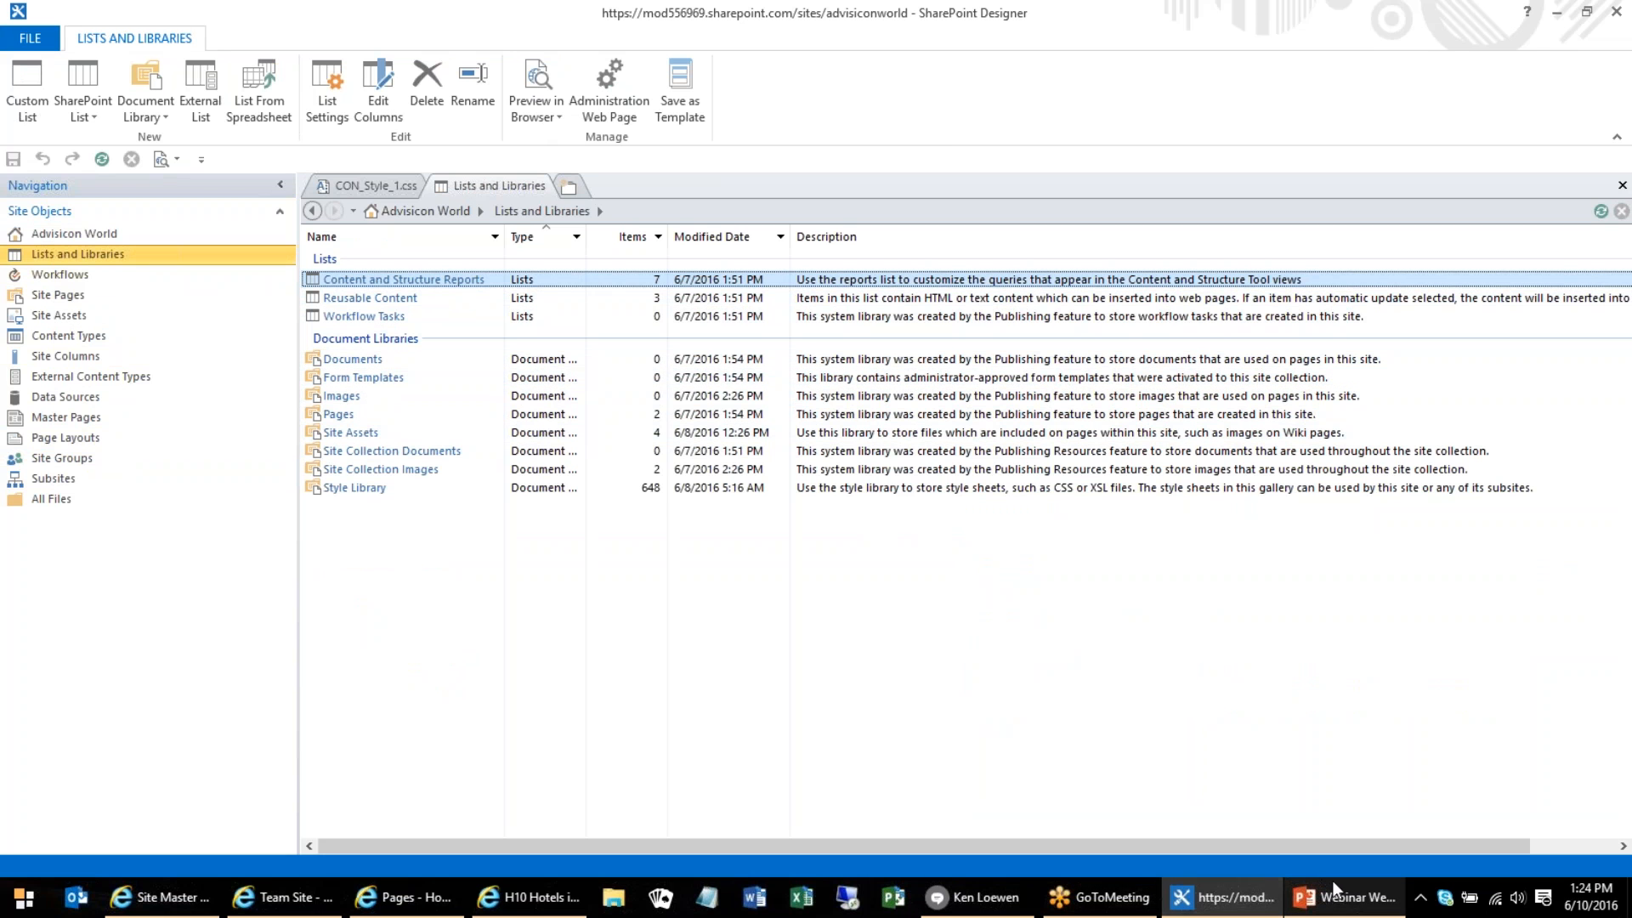
mouse_move(1315, 901)
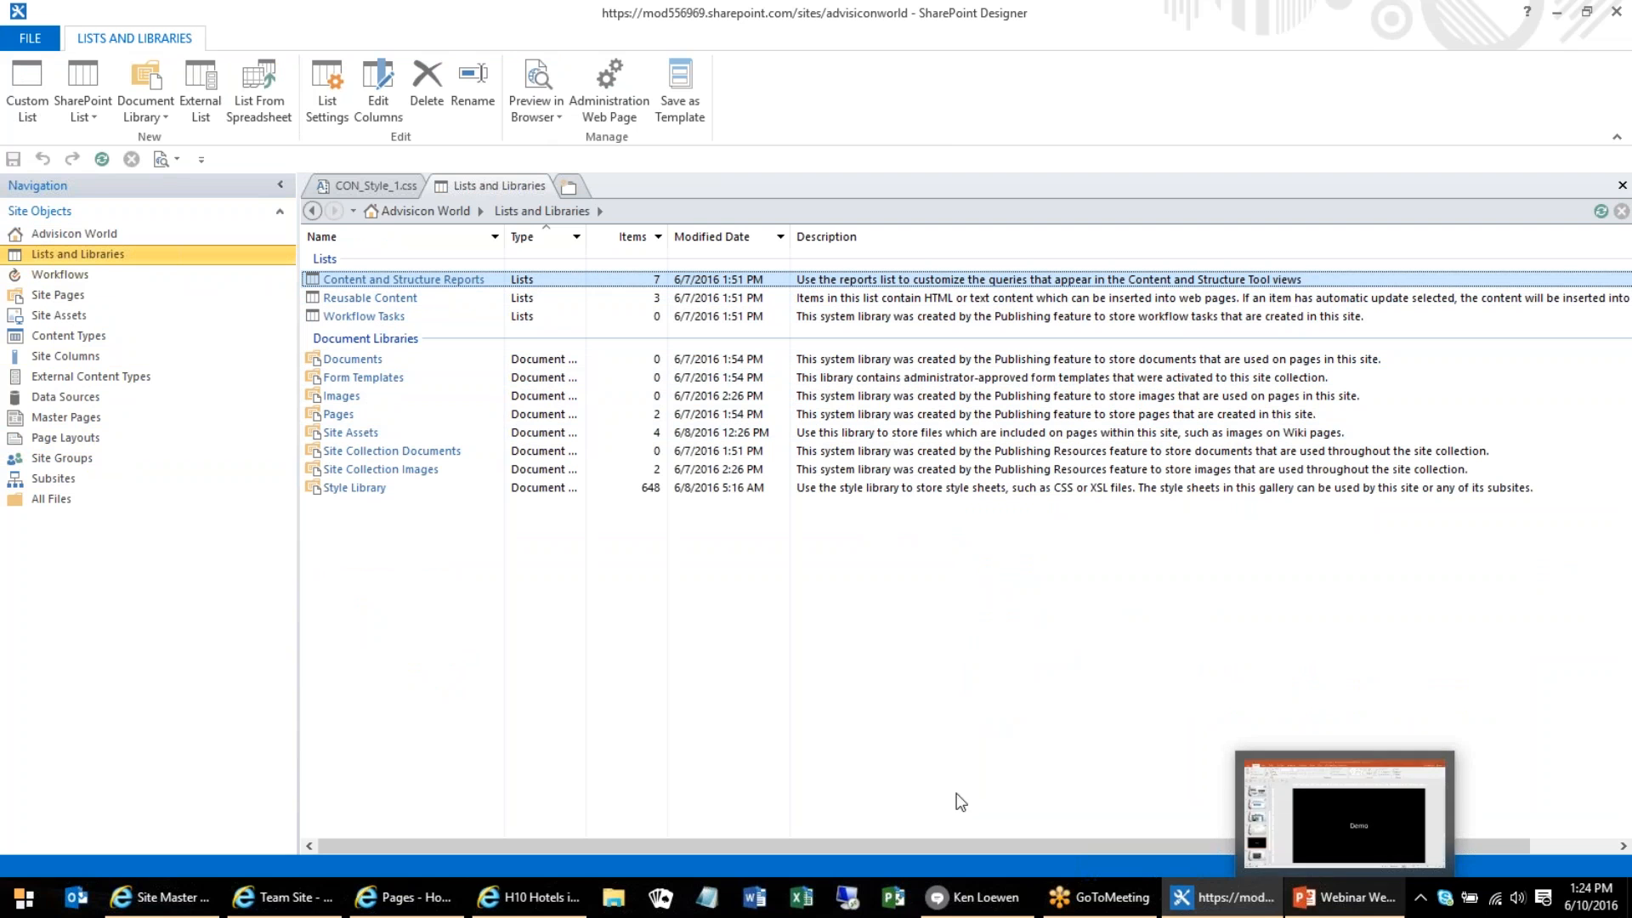
Switch to the Team Site in Internet Explorer and open its Title, description, and logo settings
click(194, 908)
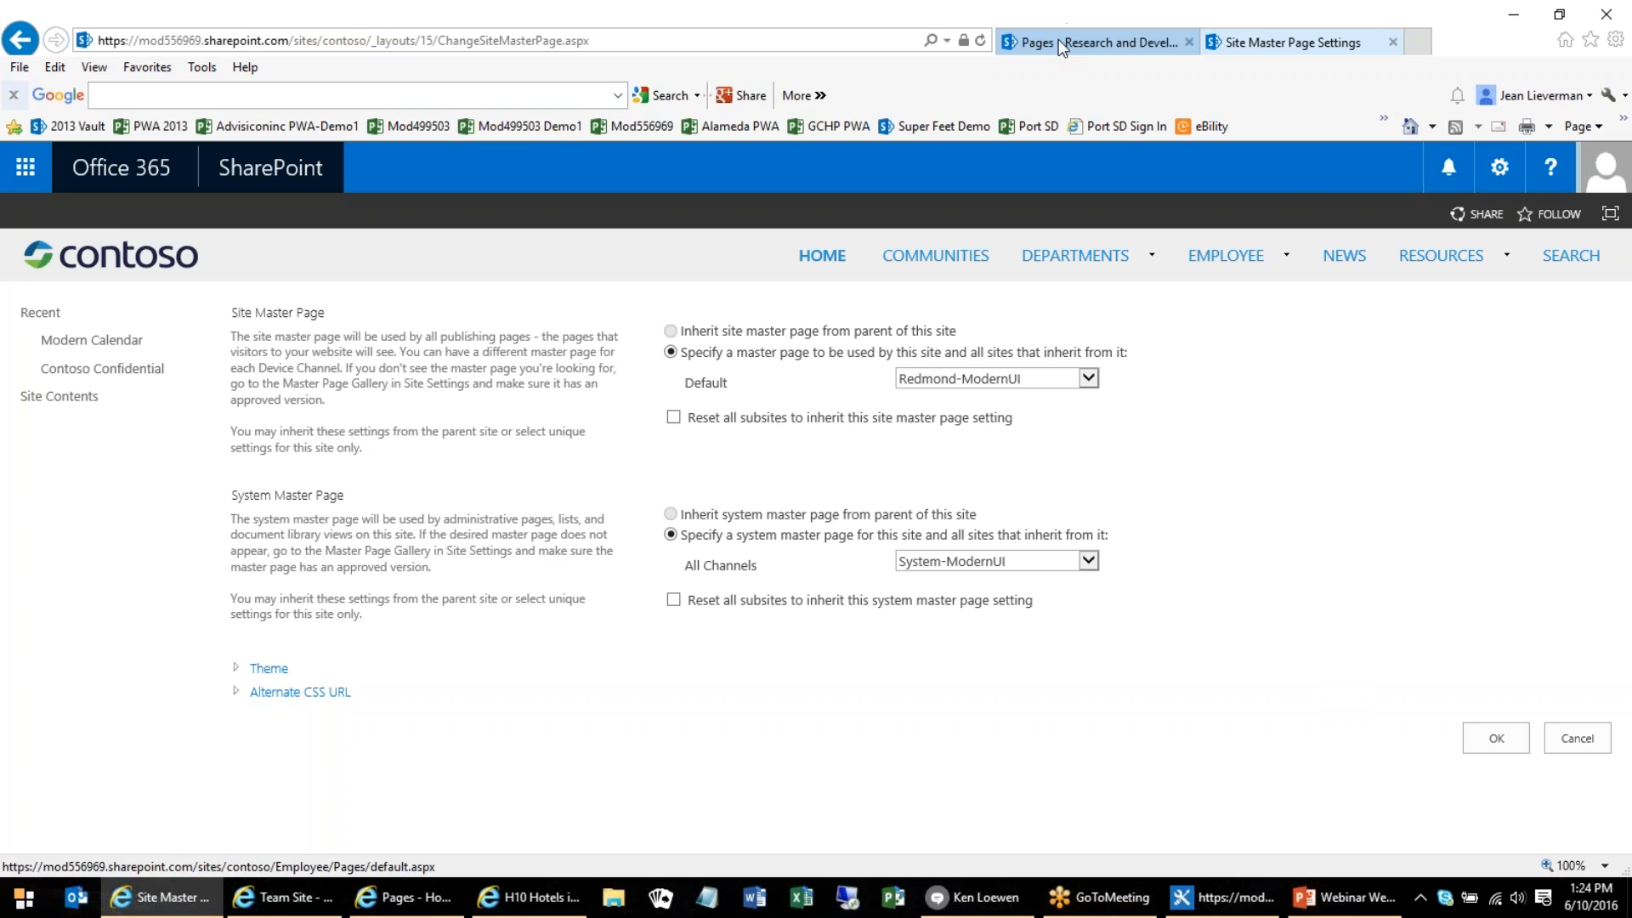
click(301, 910)
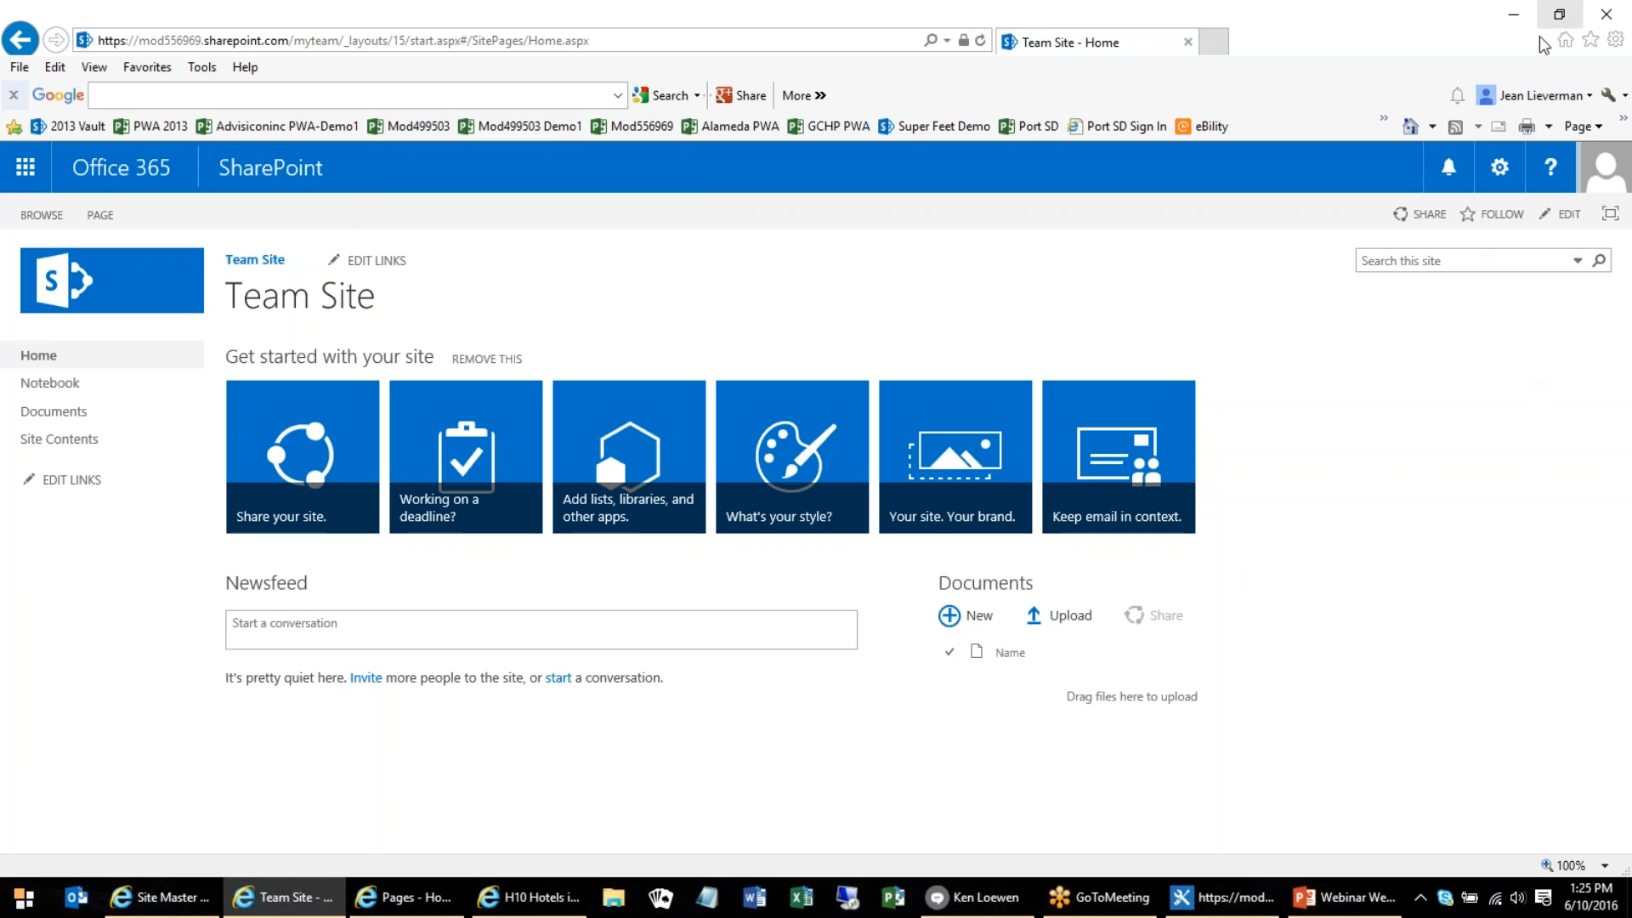
click(1496, 166)
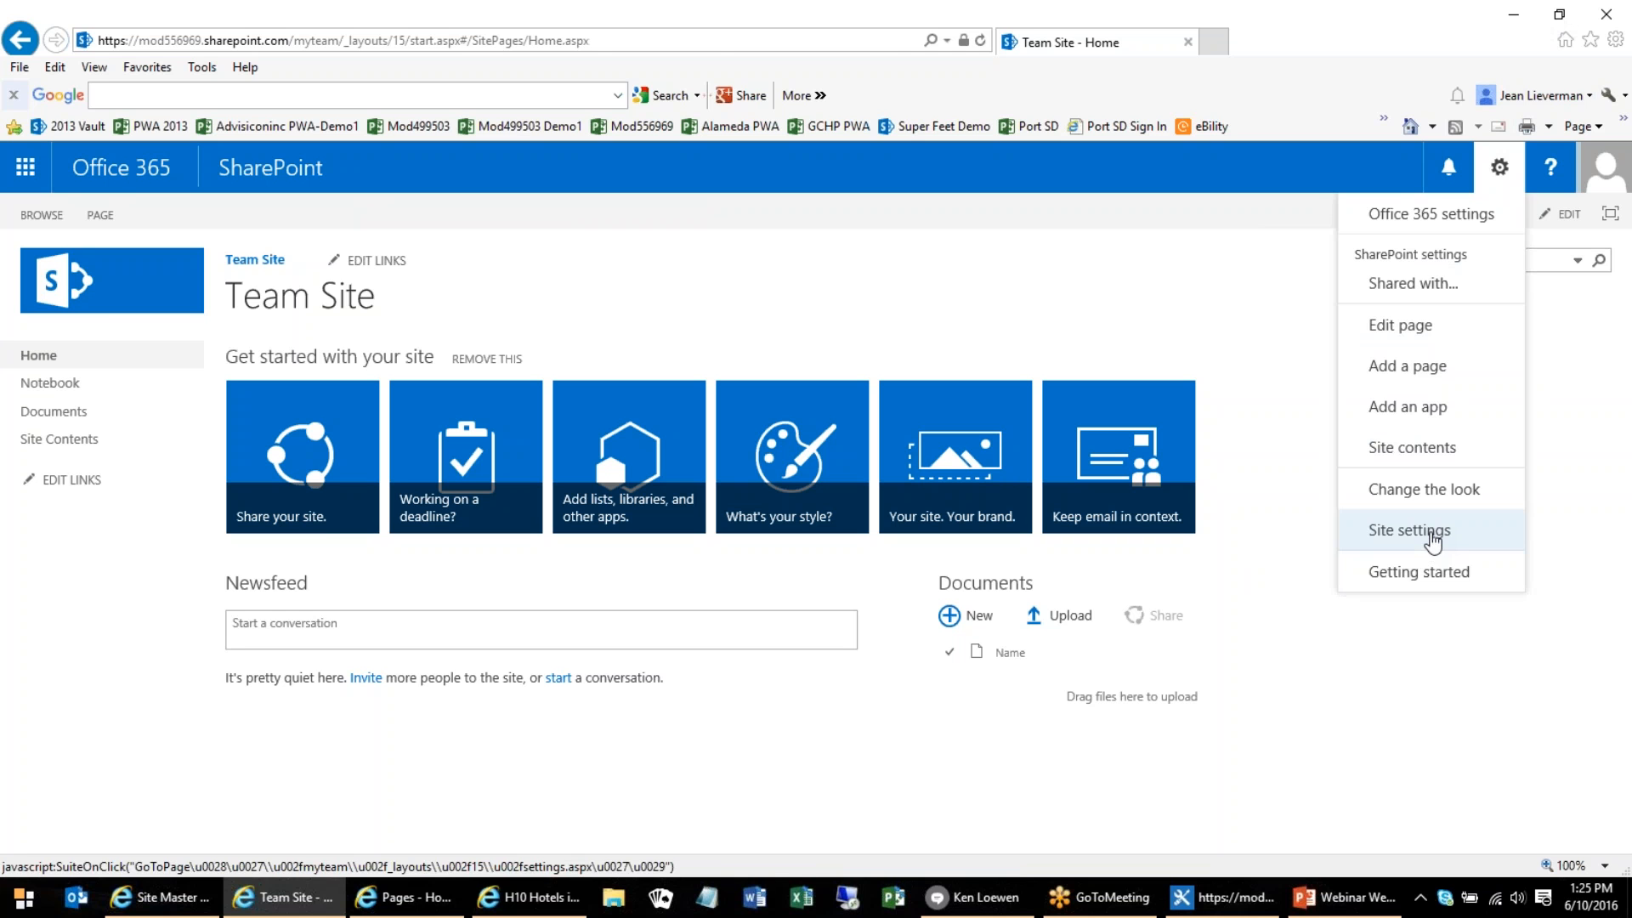
click(1432, 535)
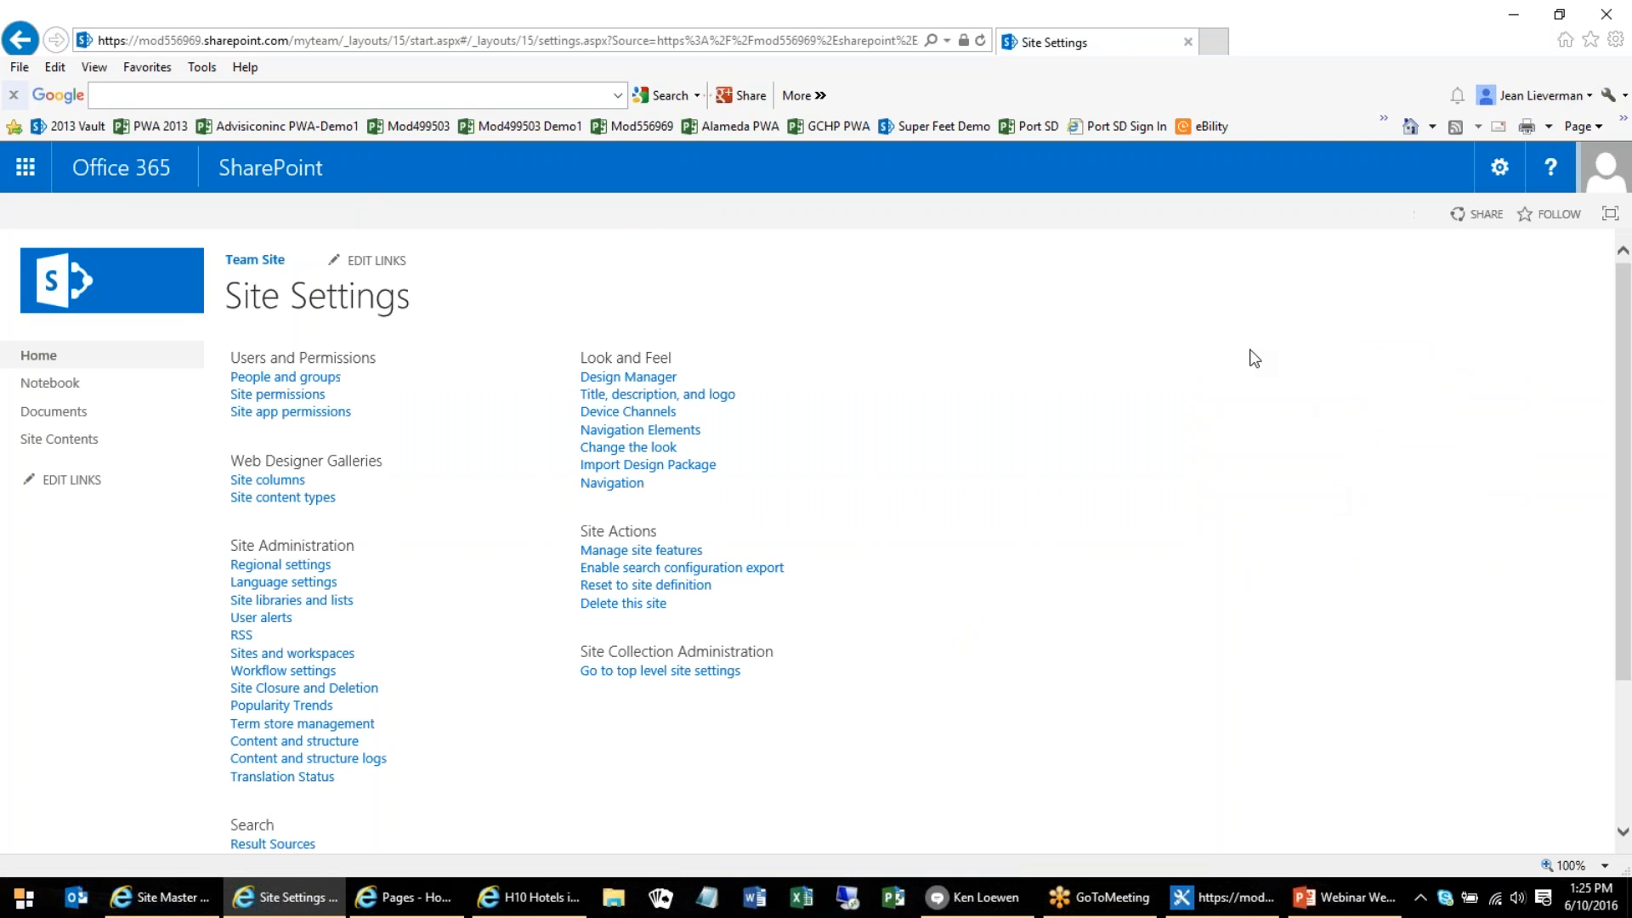
click(638, 395)
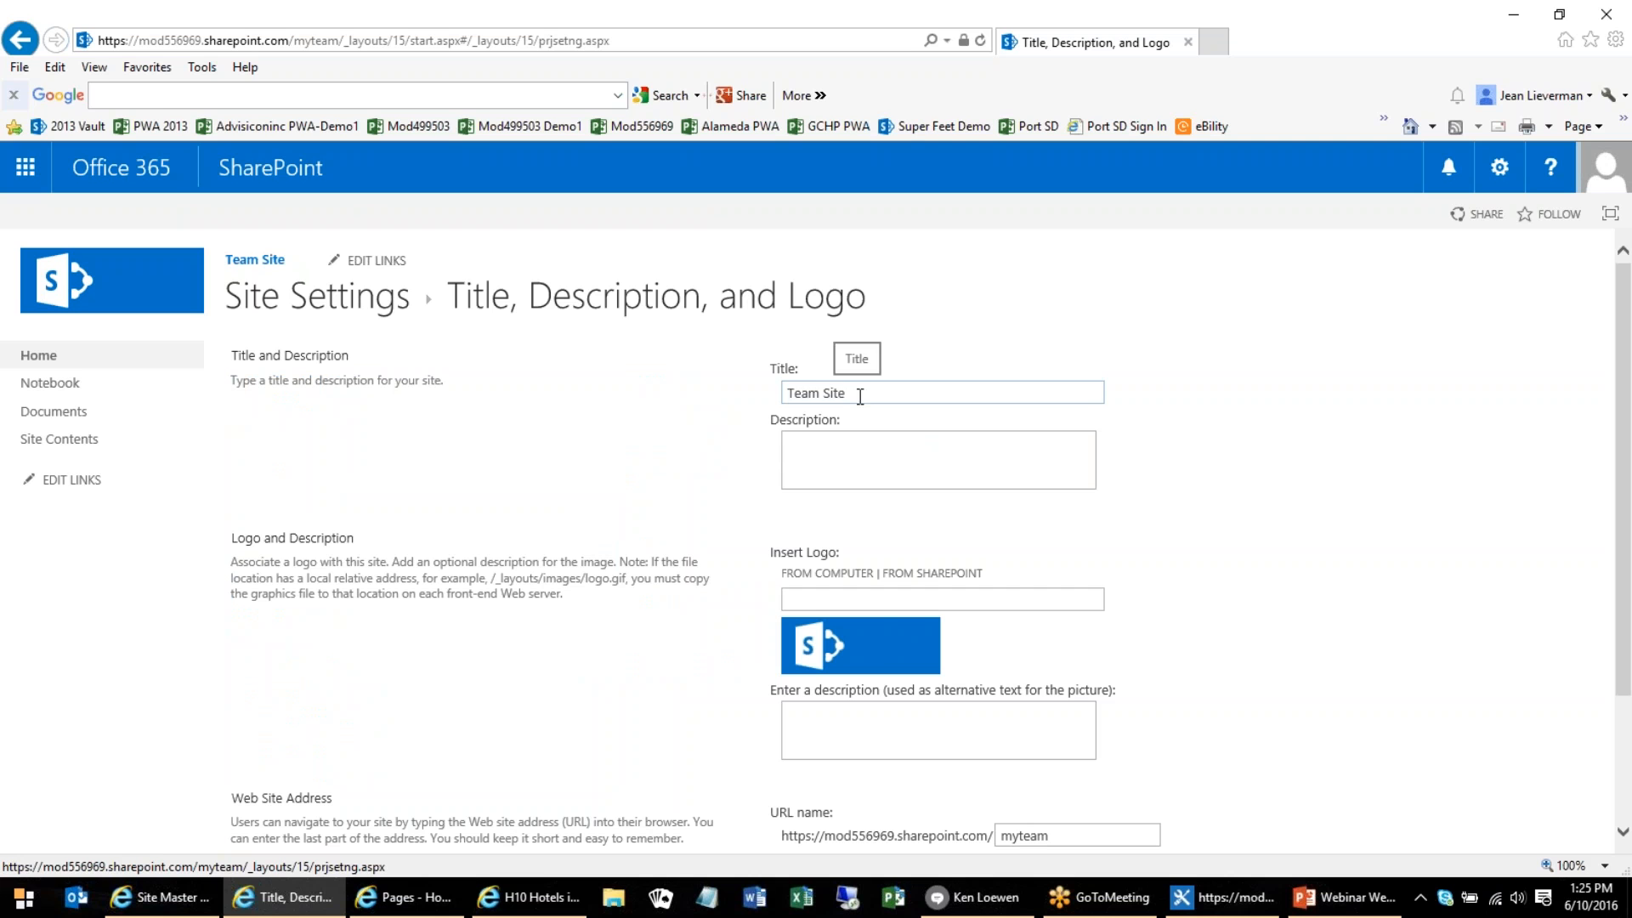
Change the team site's title to "My Great Site"
drag(860, 397, 767, 409)
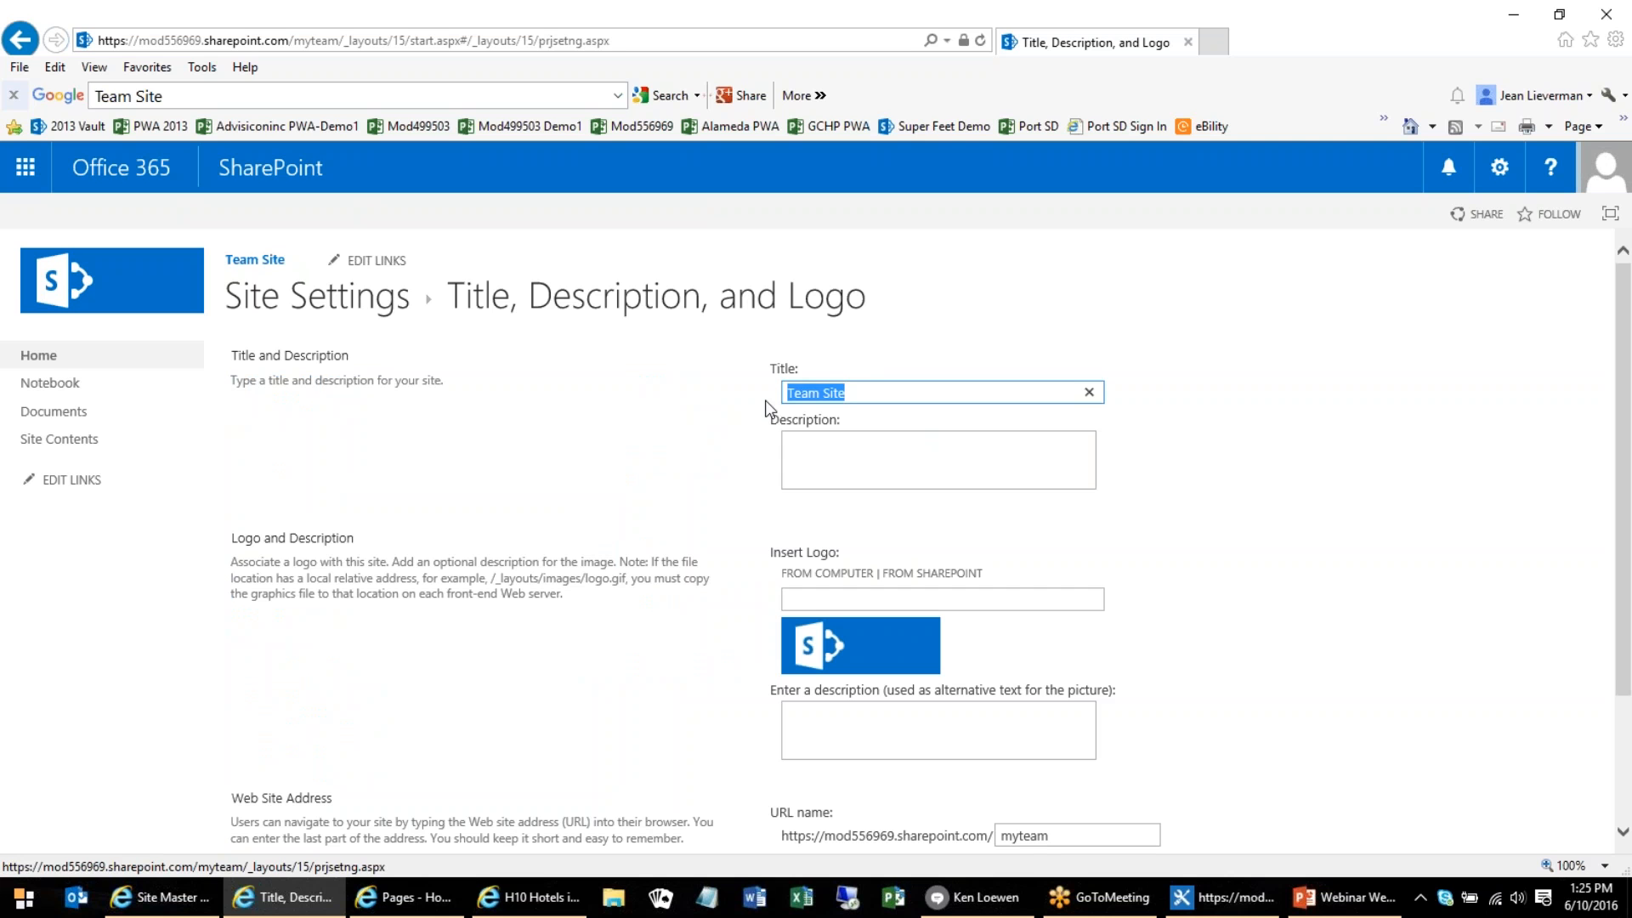
text(My Great Site)
Upload Advisicon.png from the computer's Pictures folder as the site logo
click(826, 574)
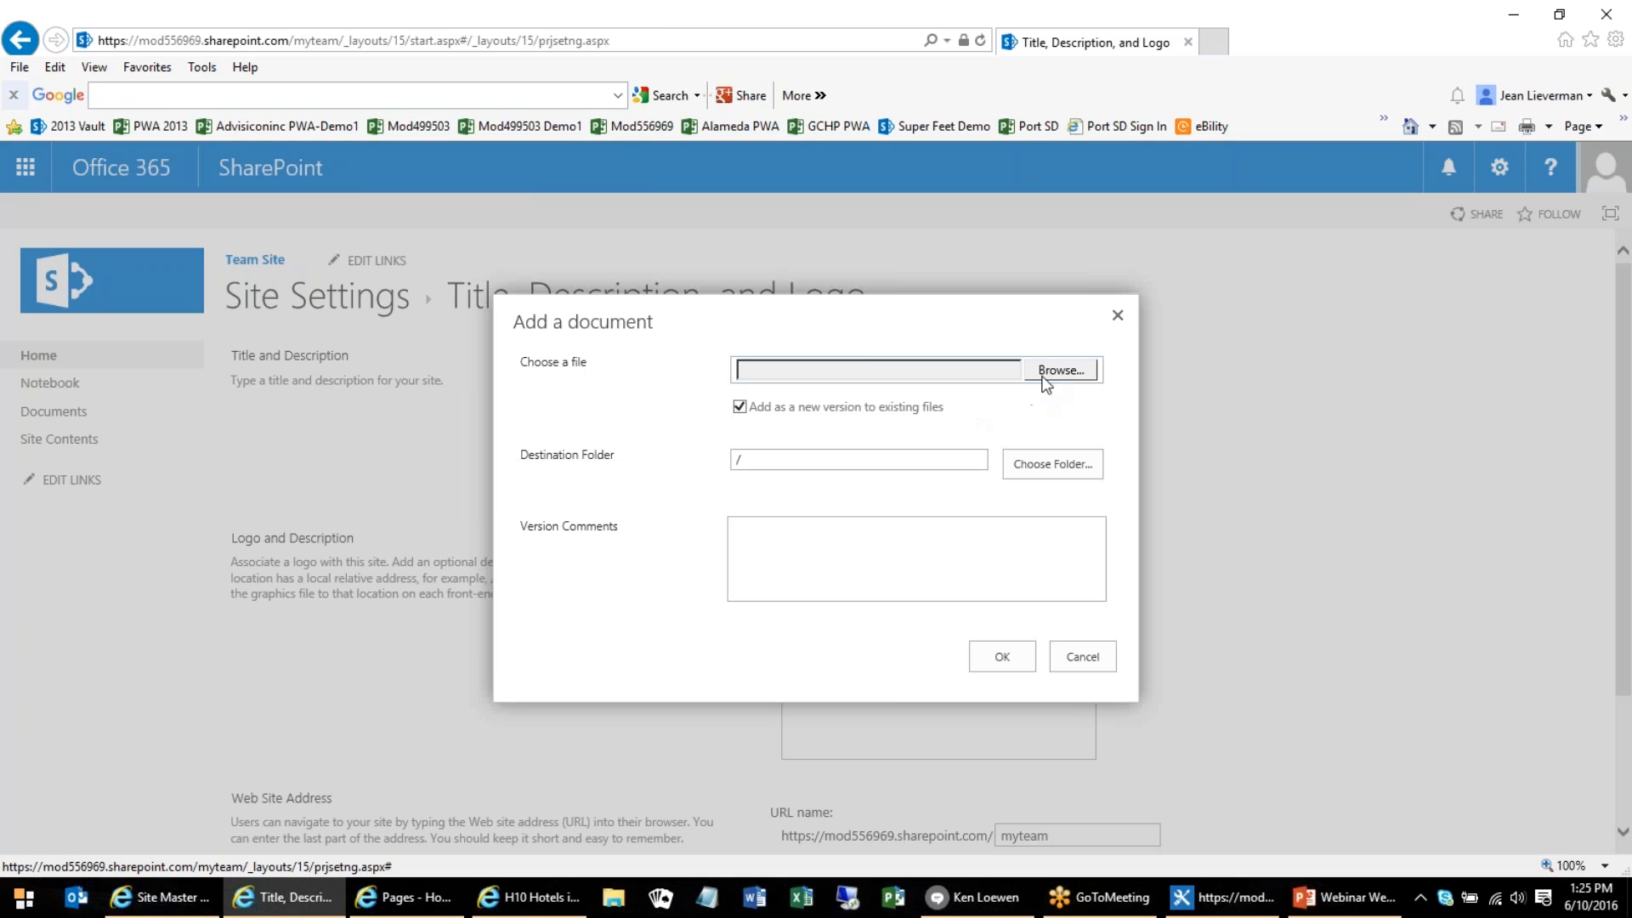
click(1053, 371)
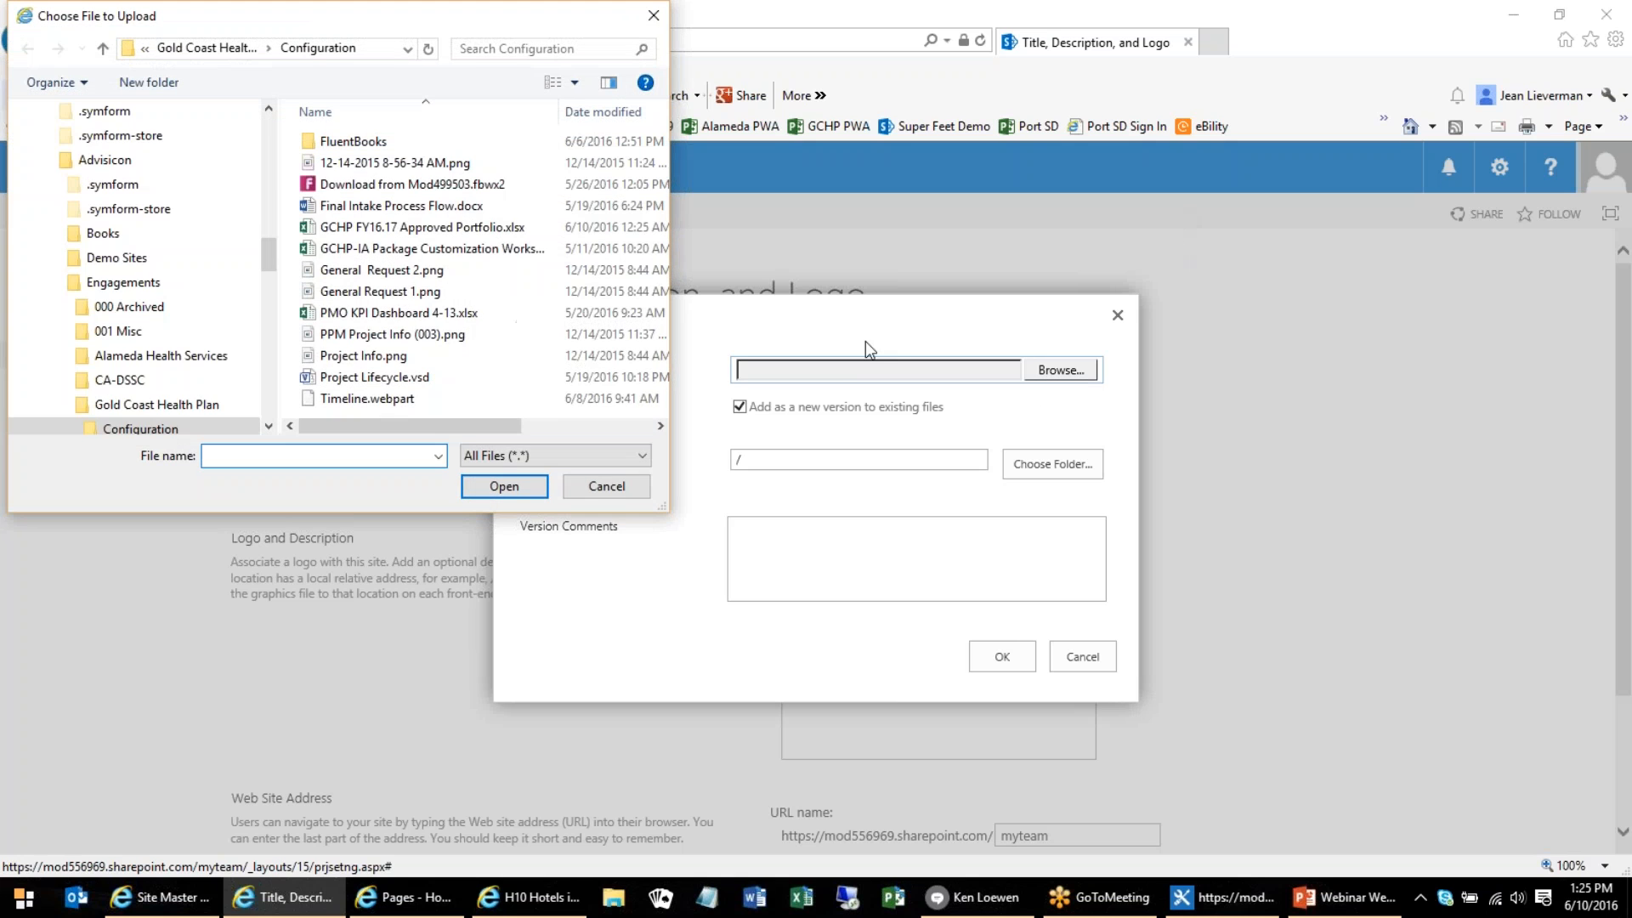
drag(263, 267, 264, 392)
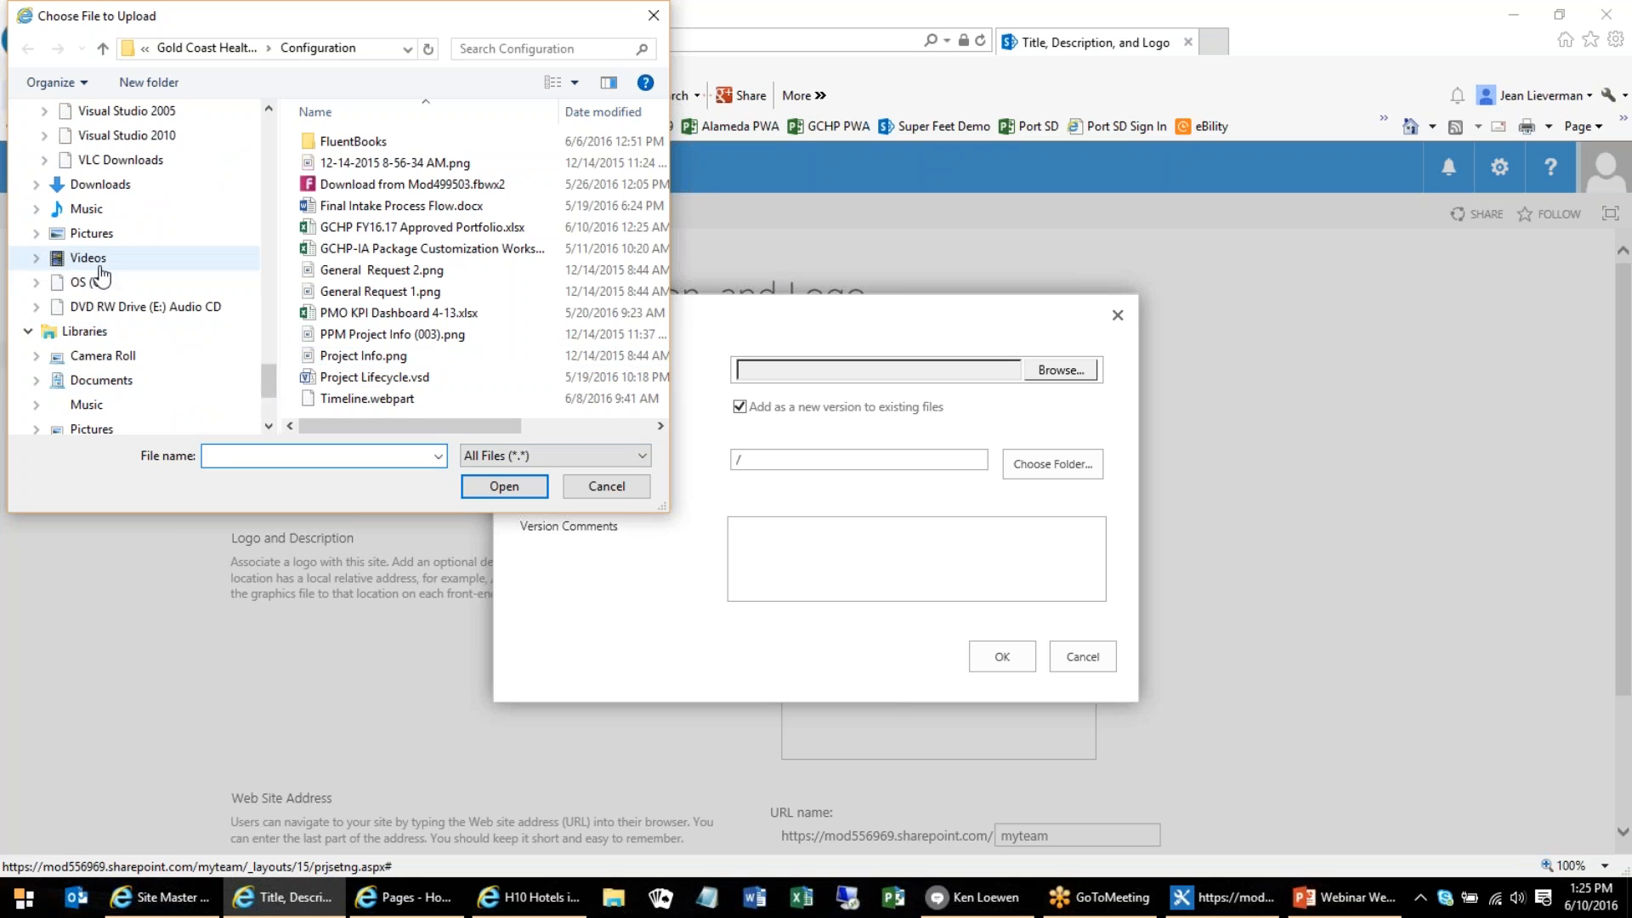
click(91, 236)
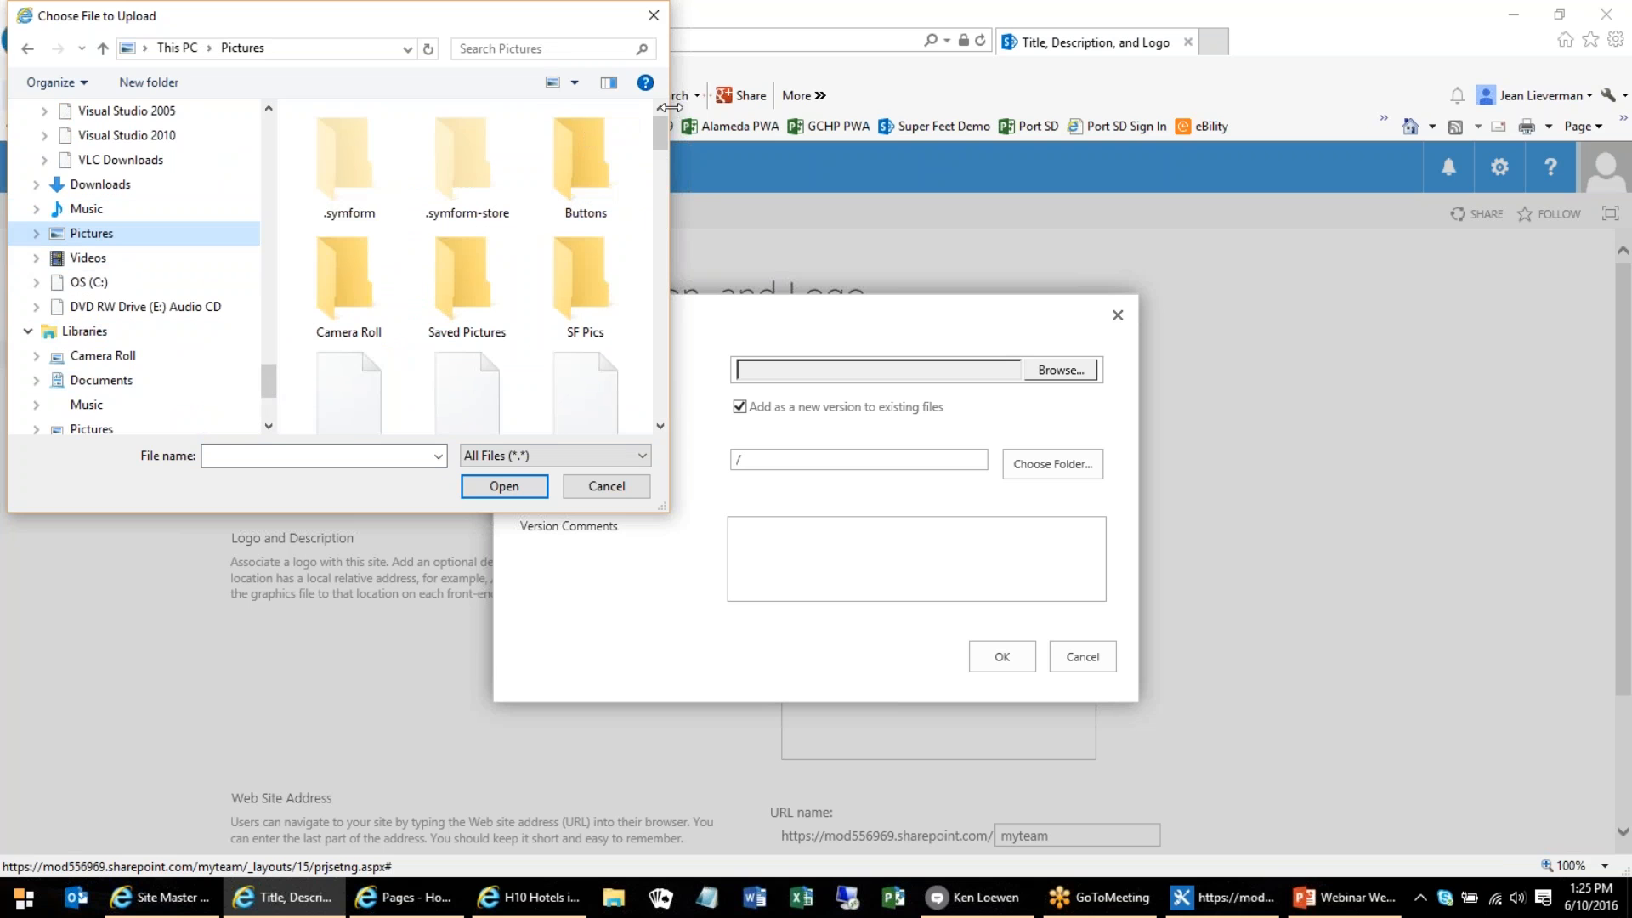
scroll(466, 255, down, 2)
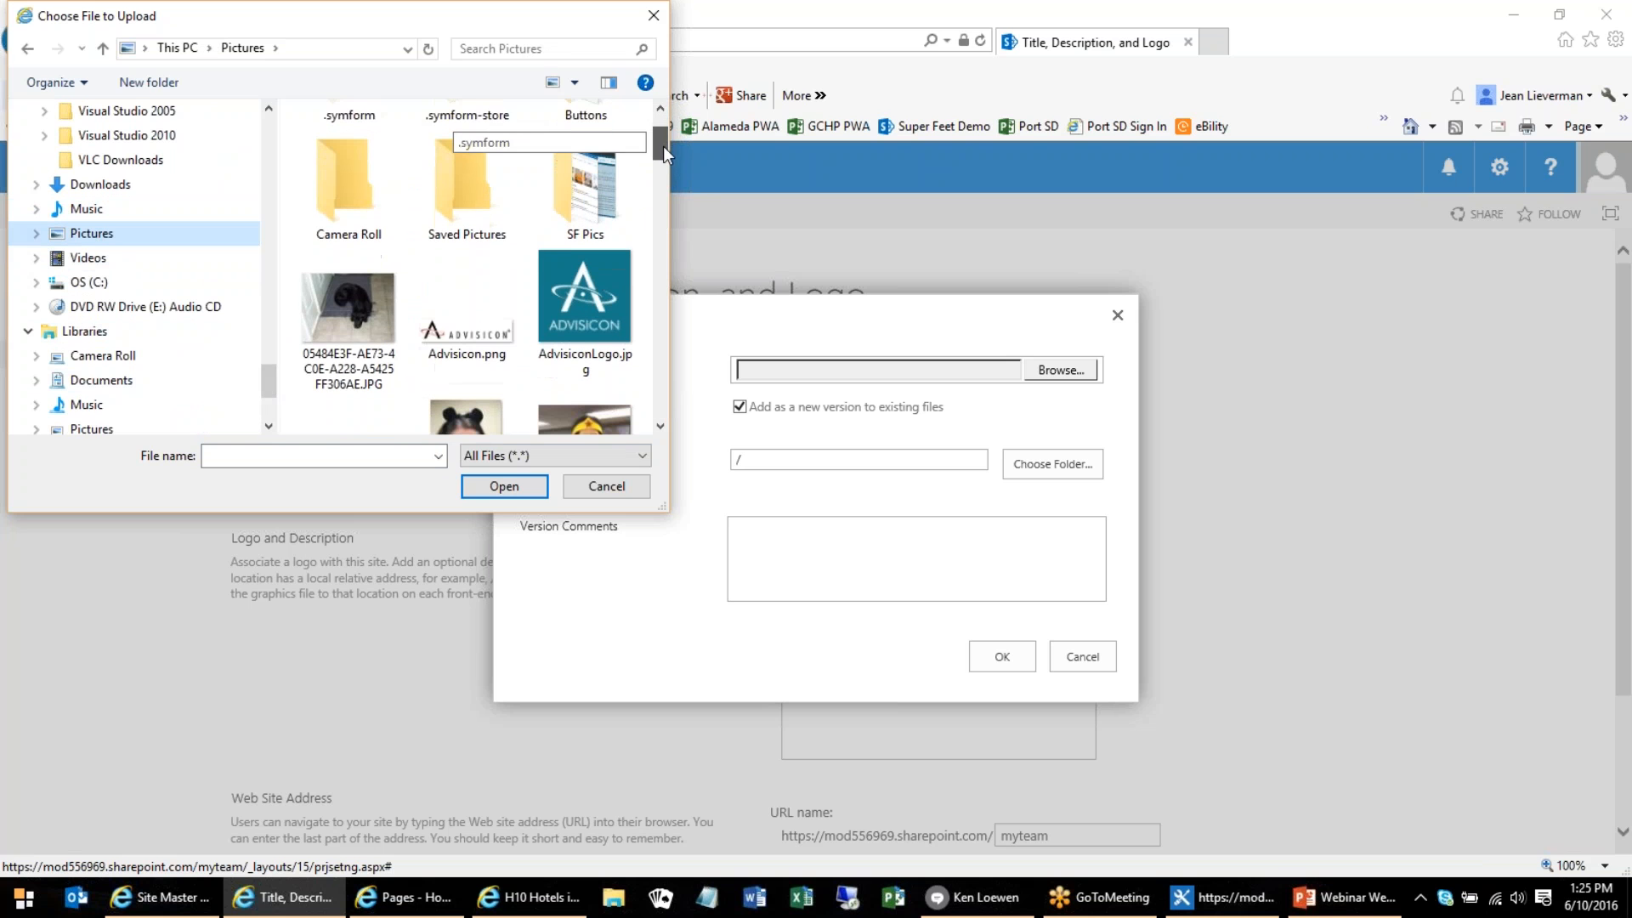
double_click(467, 255)
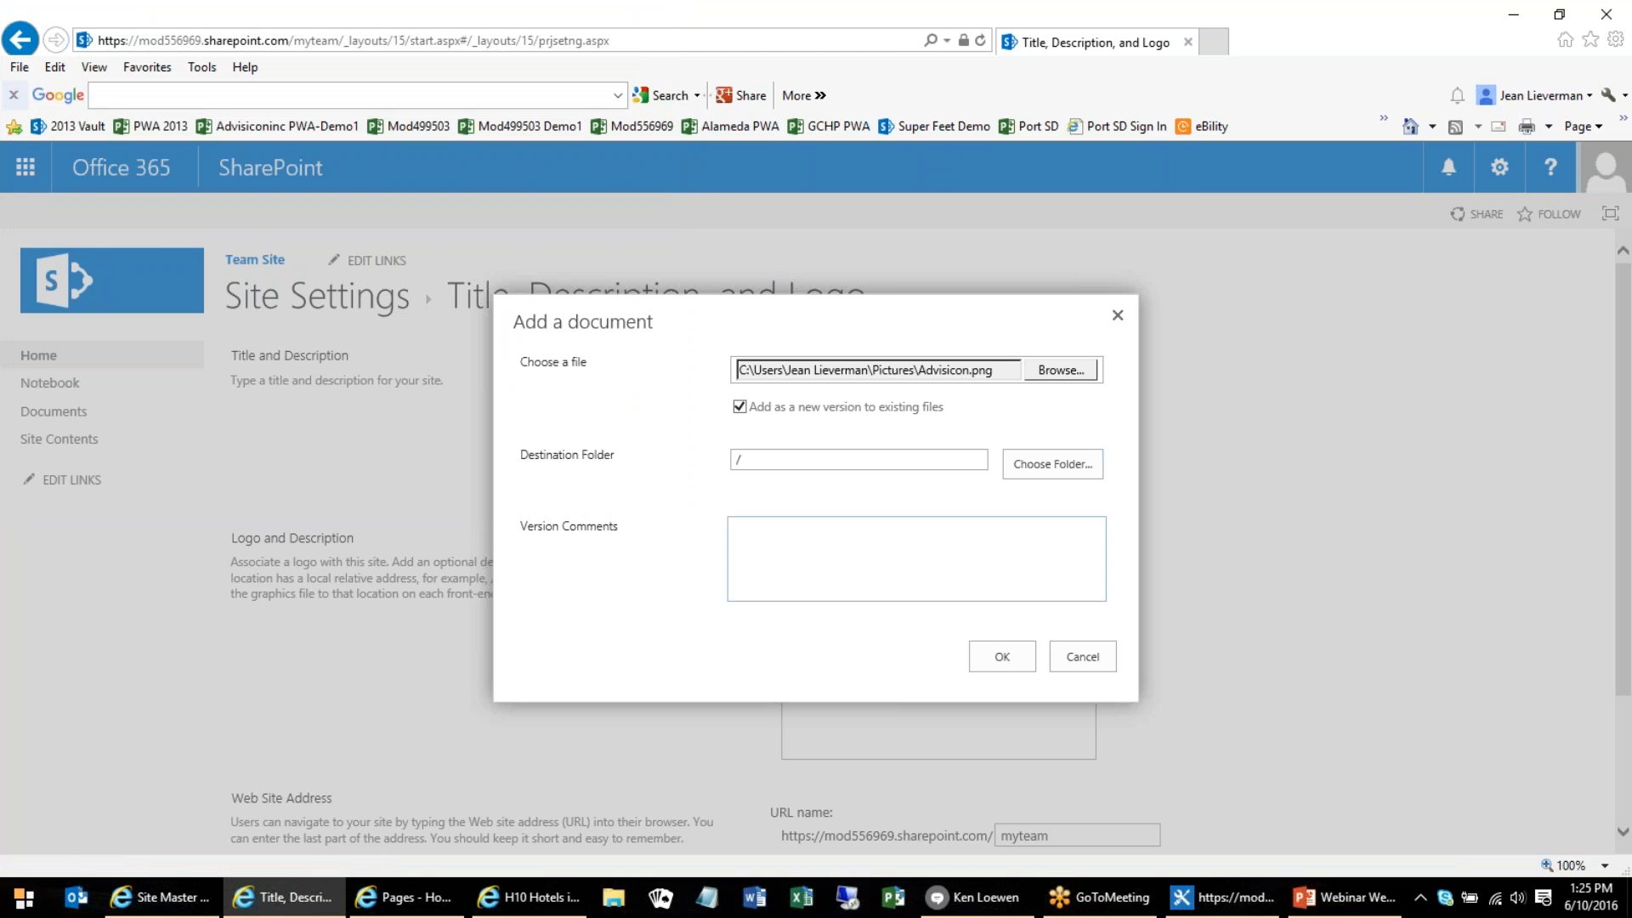
click(1002, 659)
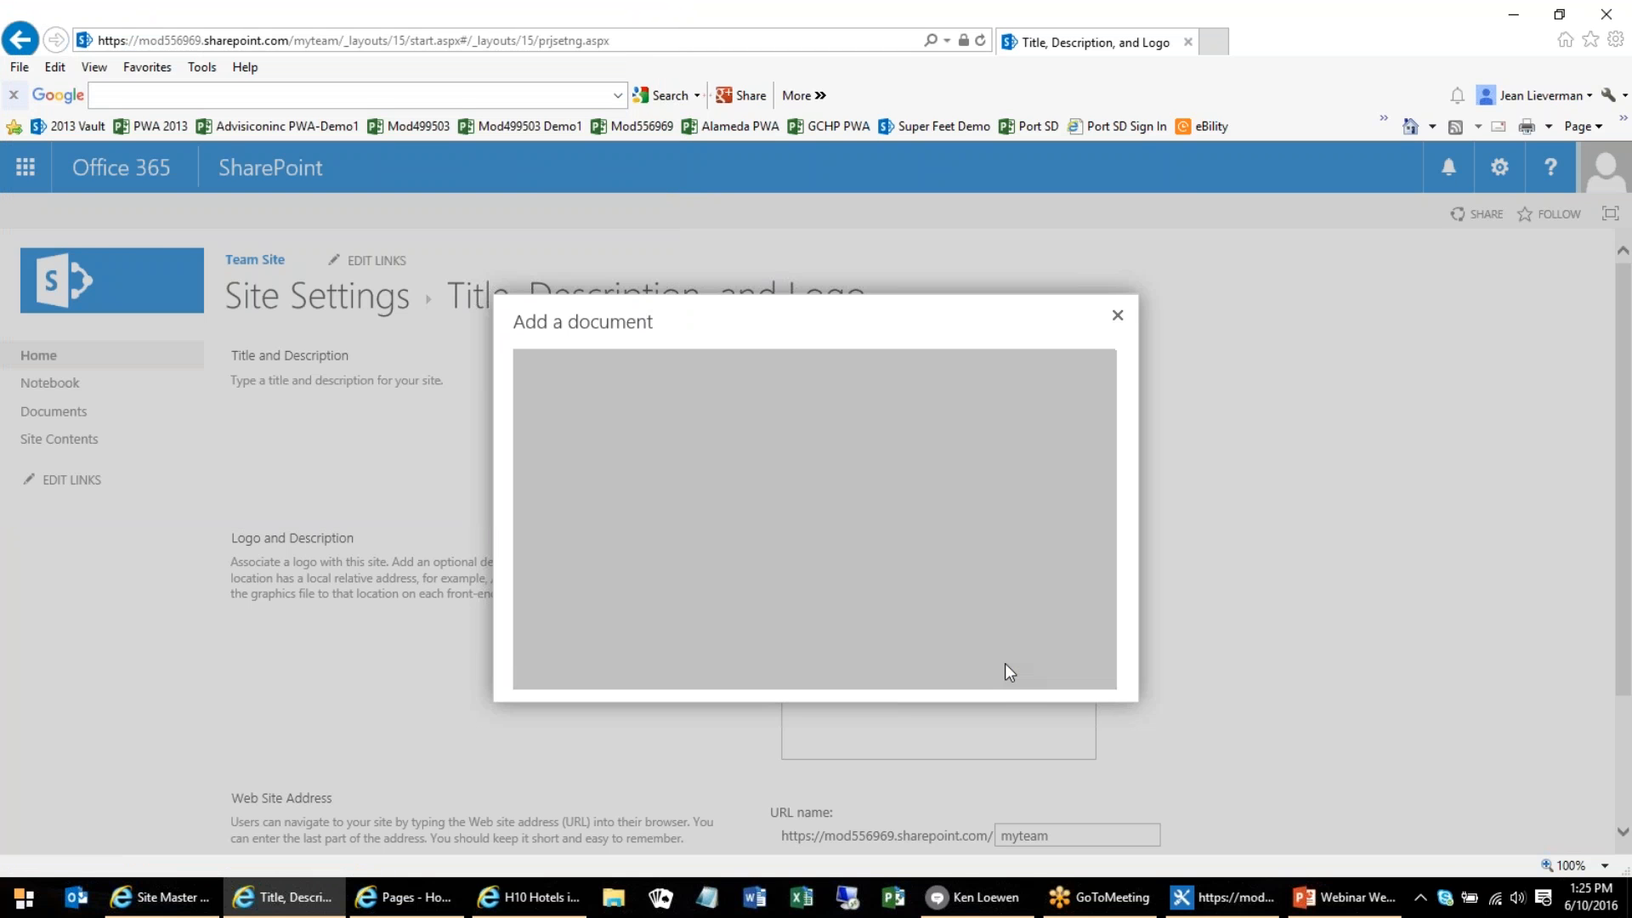
Review the title, description and logo settings and save them
scroll(1426, 625, down, 2)
scroll(1428, 626, up, 2)
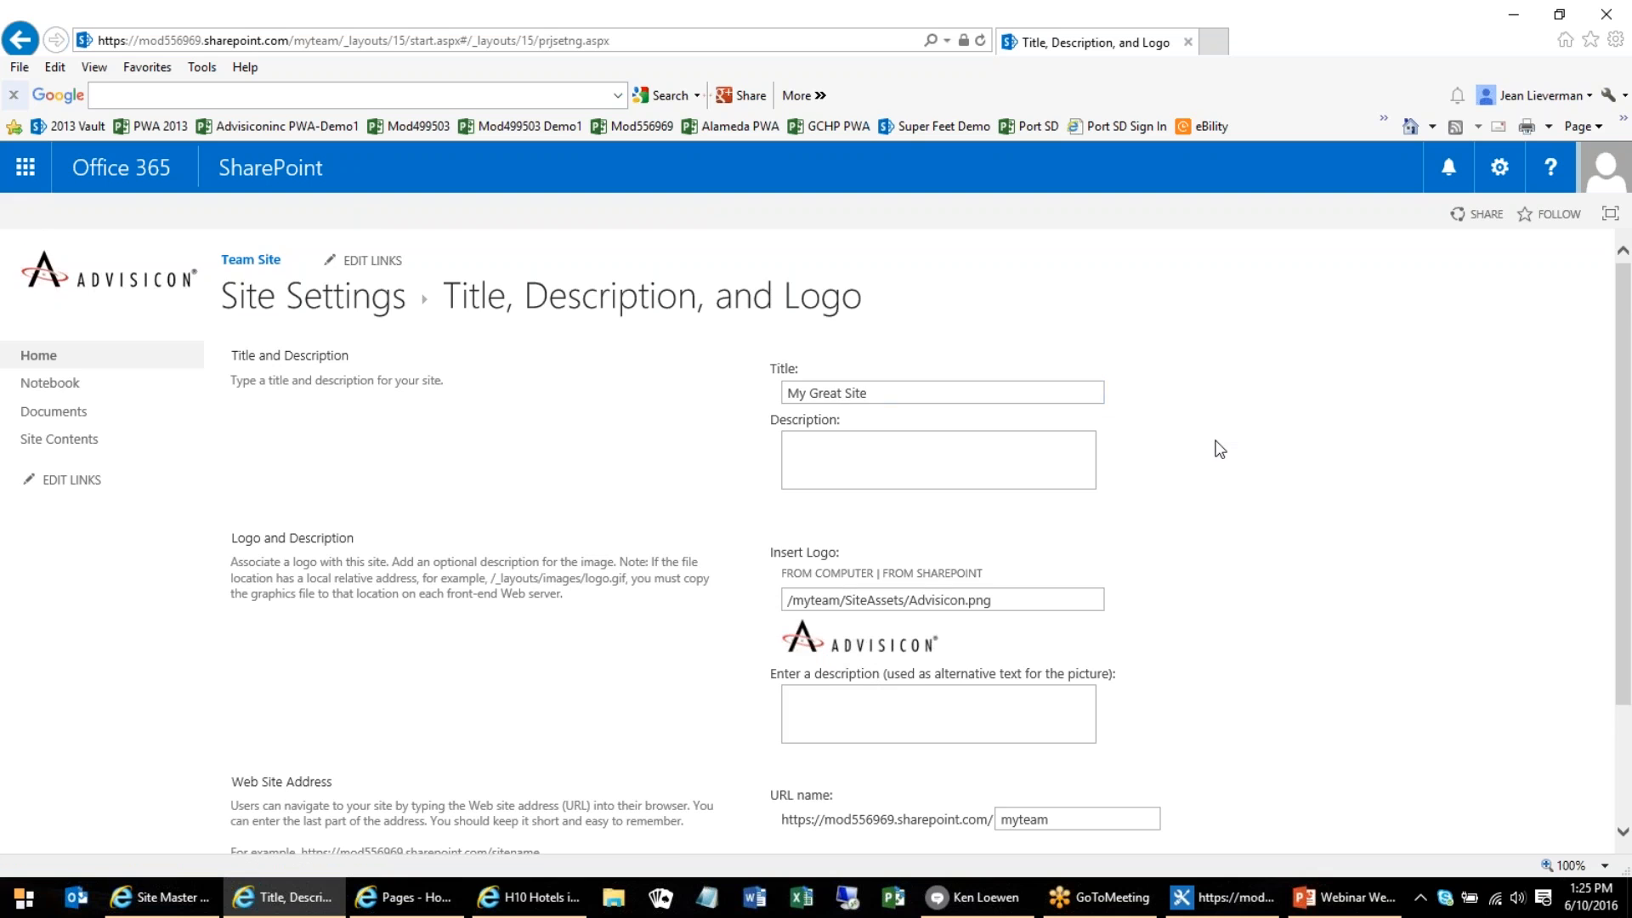
scroll(1216, 459, down, 2)
click(1477, 765)
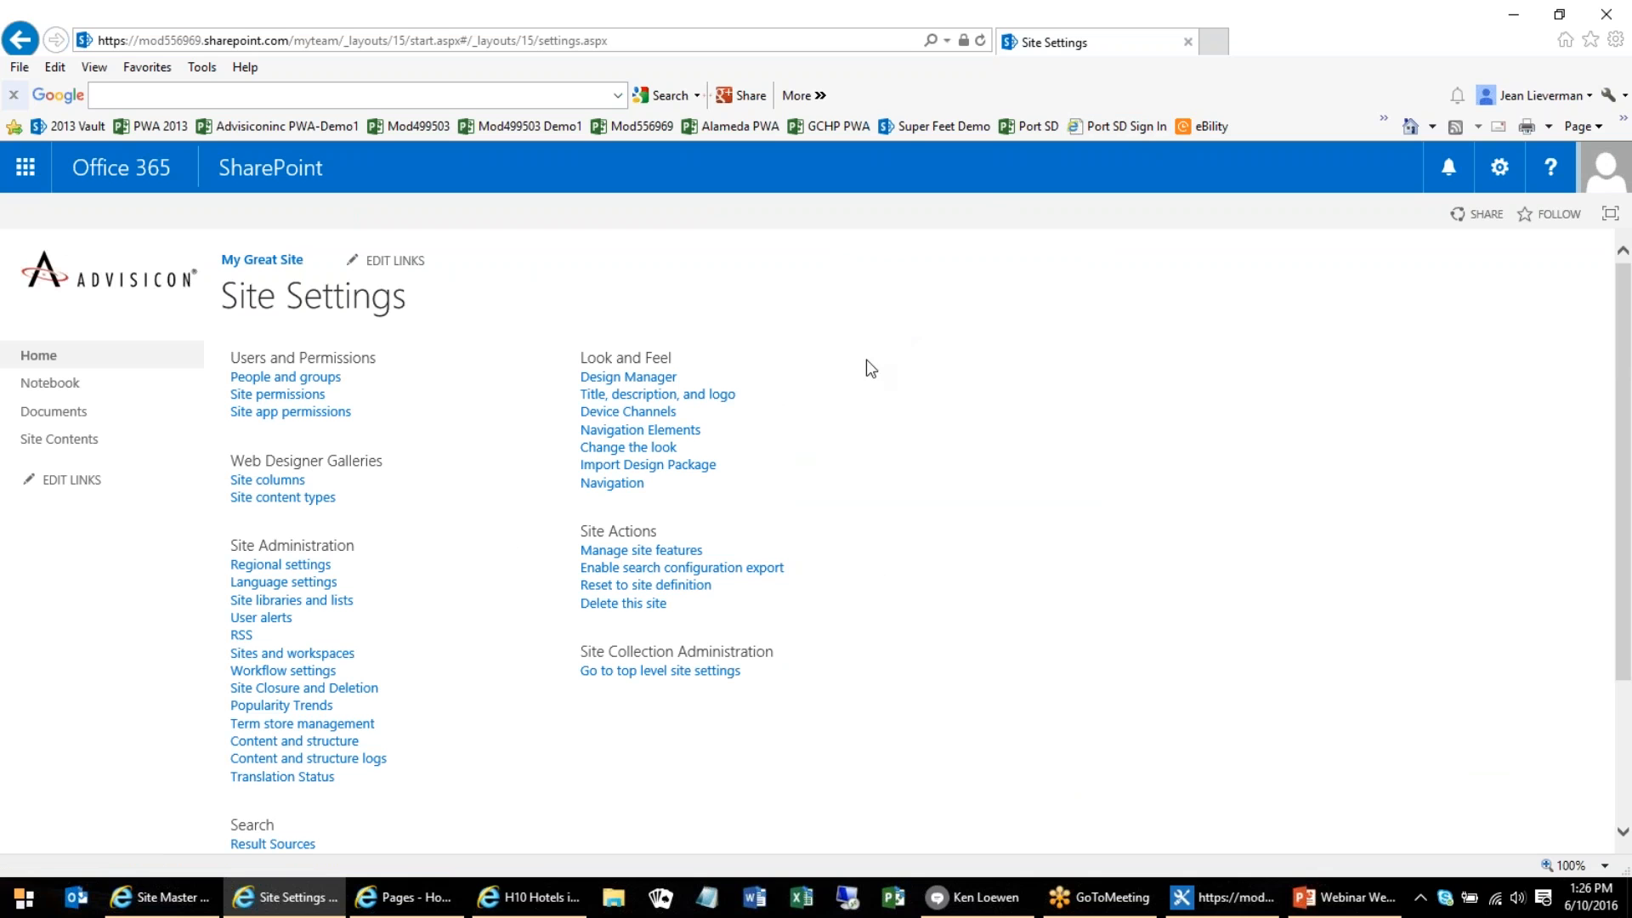
Browse the Change the look gallery for the team site and choose the Blossom design
click(605, 449)
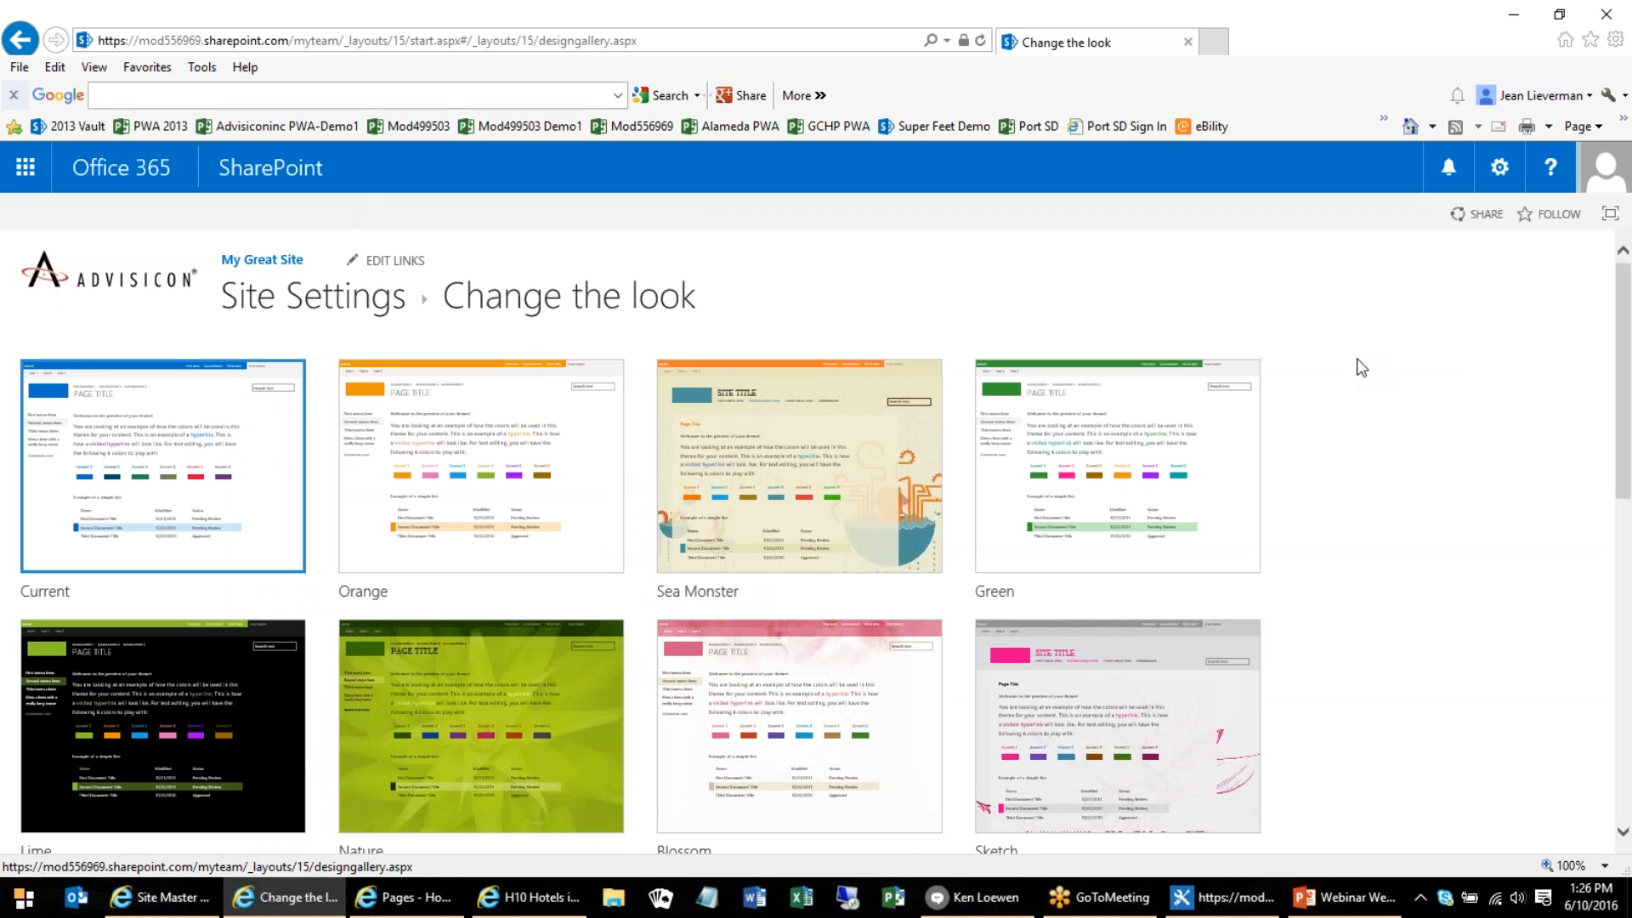
scroll(1358, 365, down, 1)
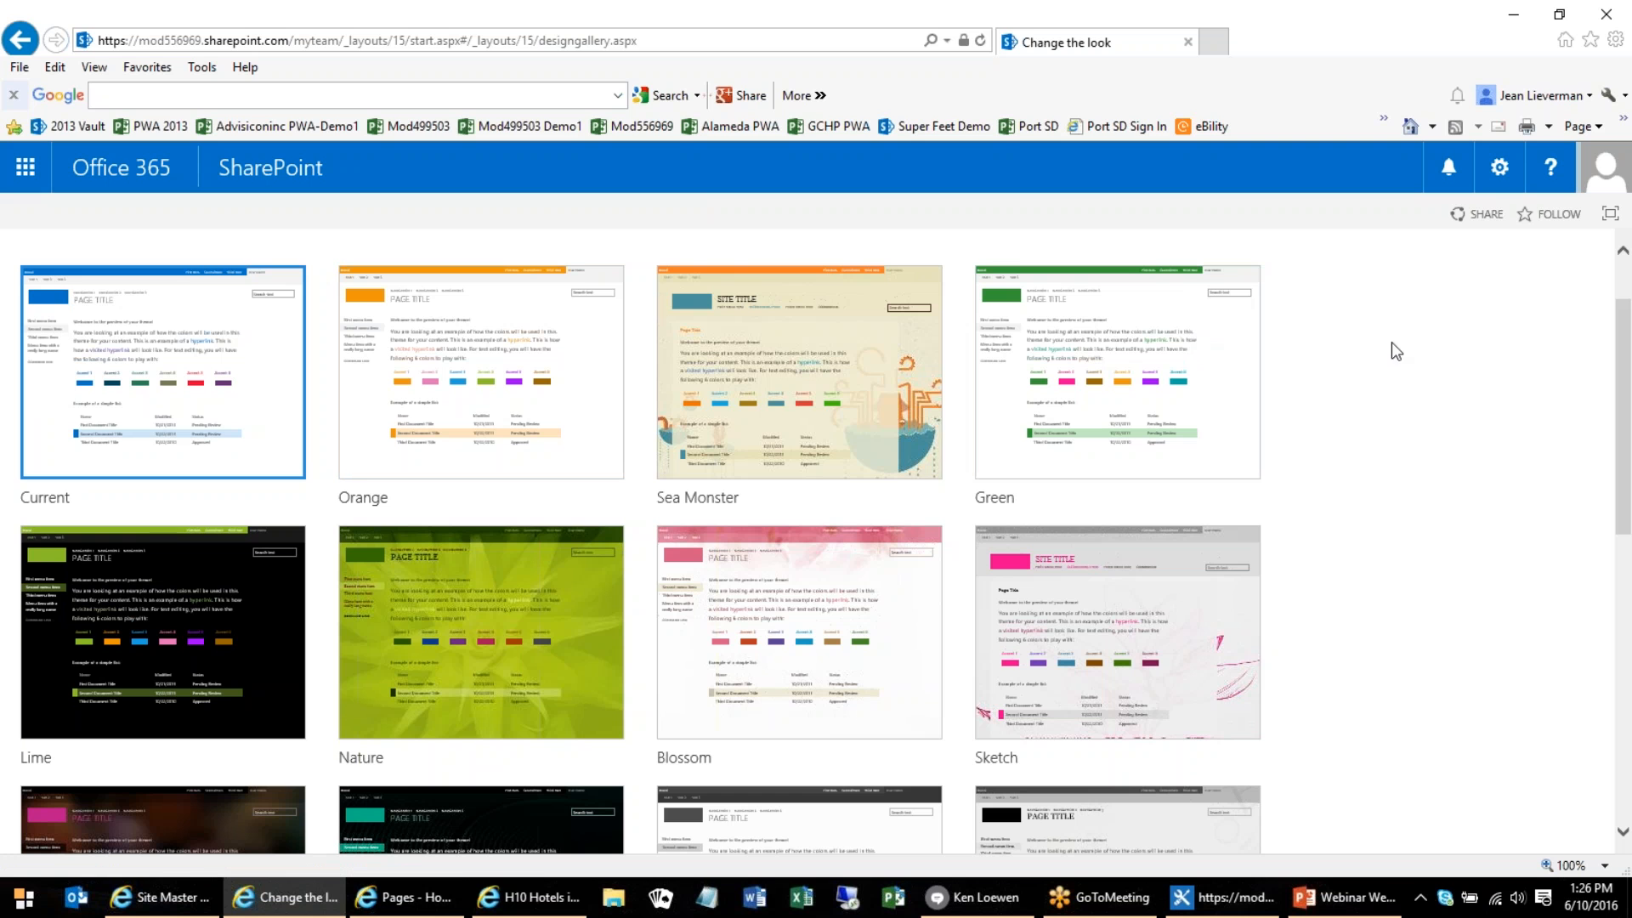
scroll(1324, 354, down, 1)
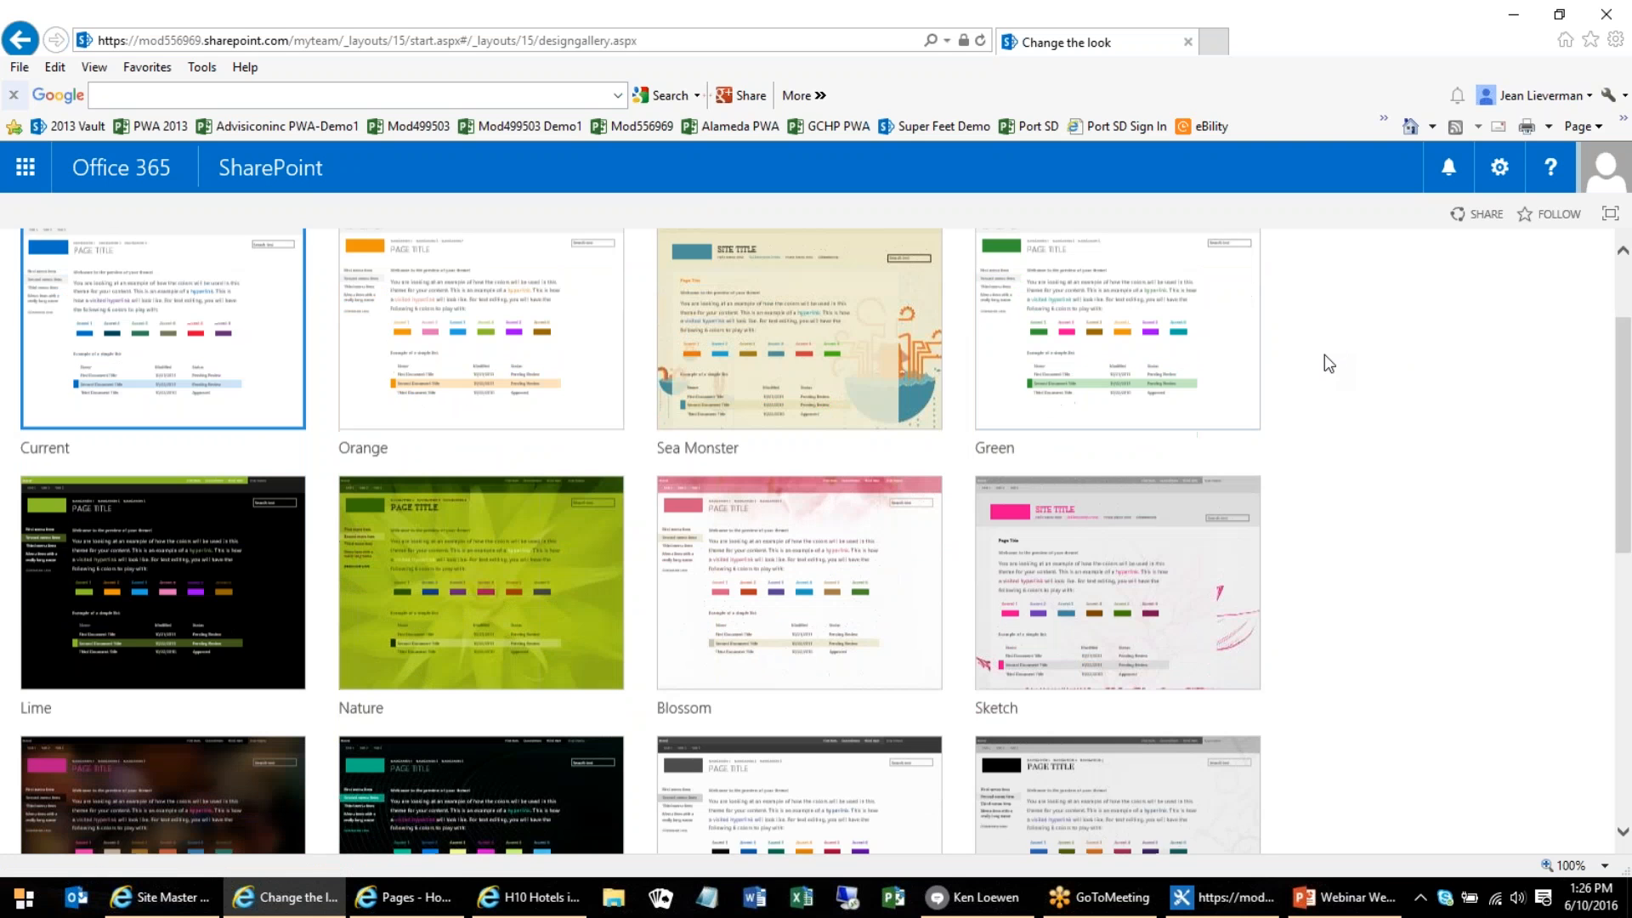
click(814, 505)
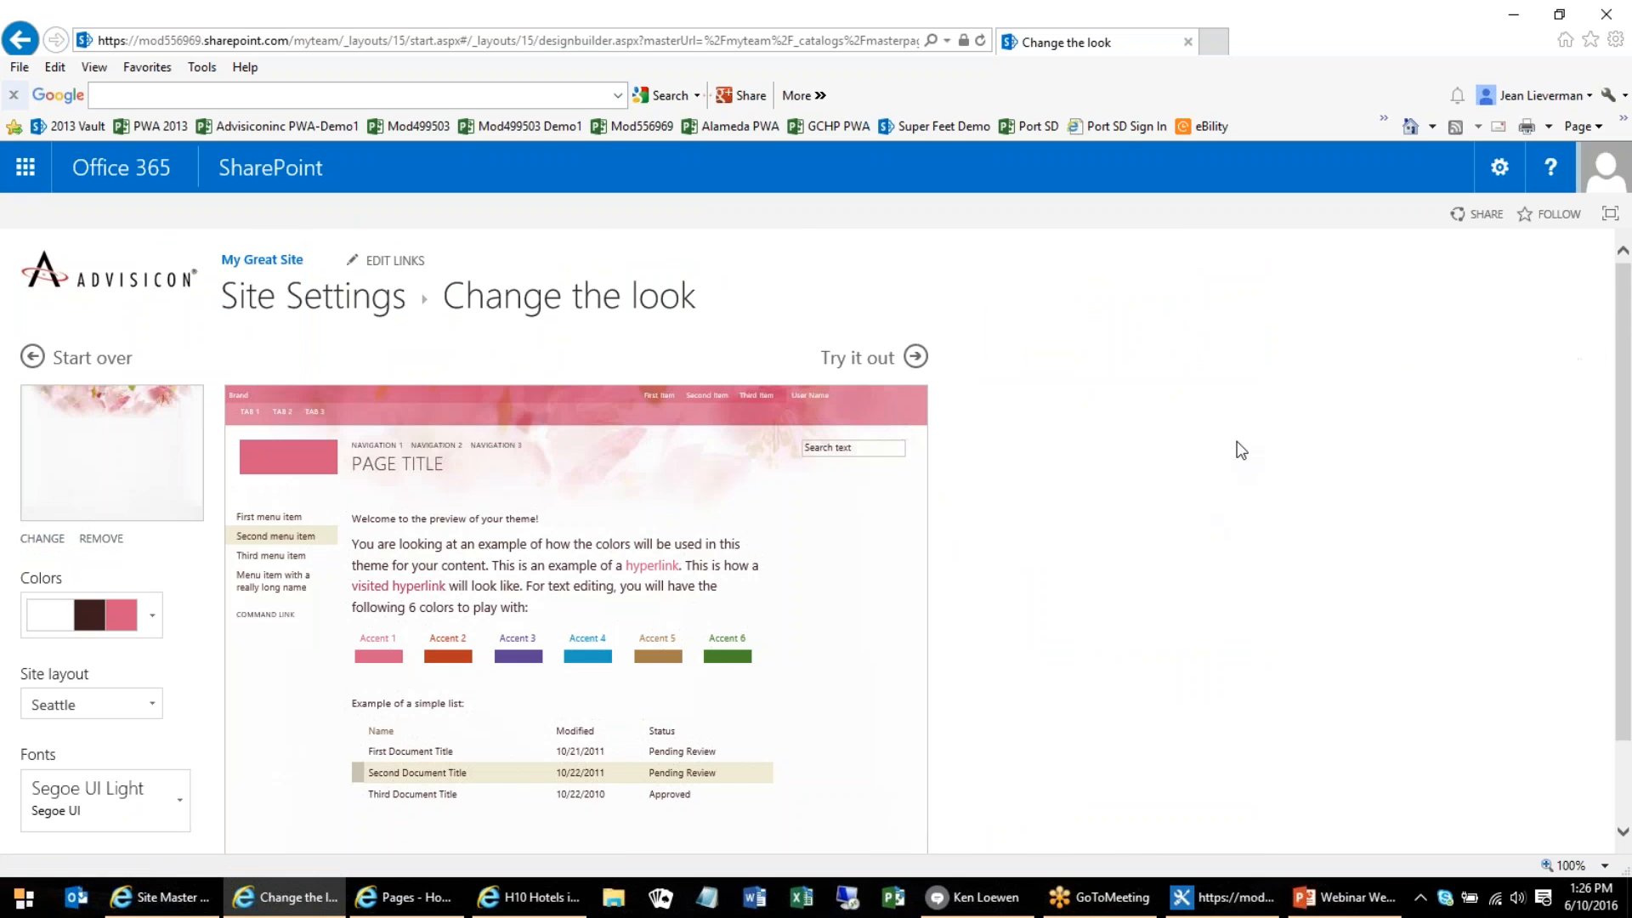
Try the white, navy and brown palette, and the black, white and mint palette, on the Blossom design
scroll(1238, 451, down, 1)
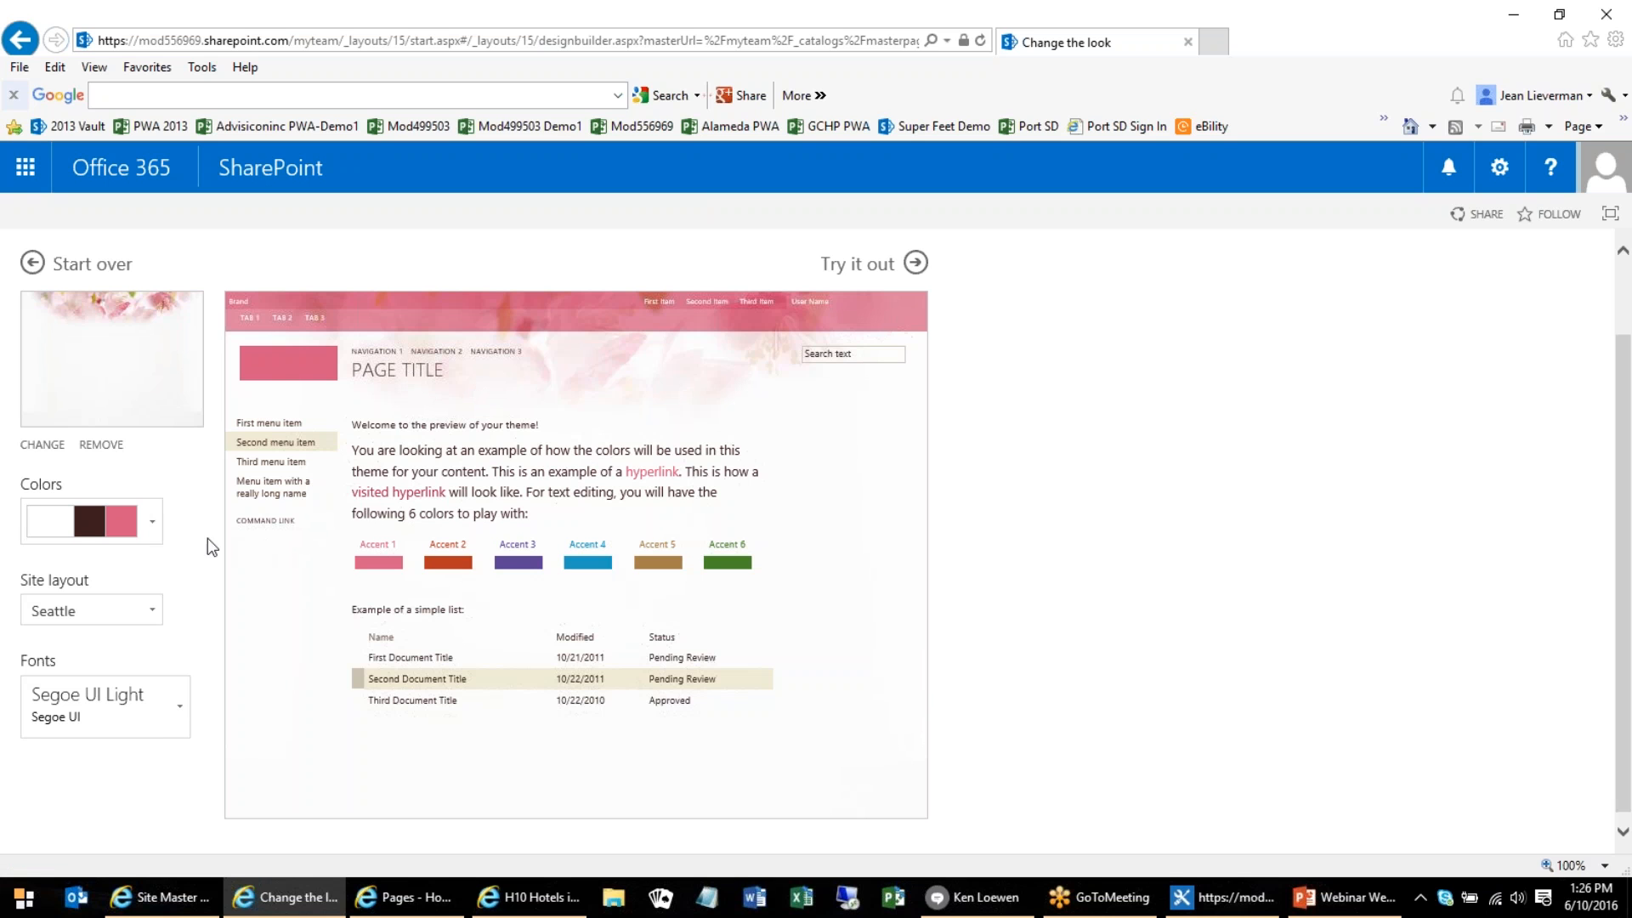
click(153, 522)
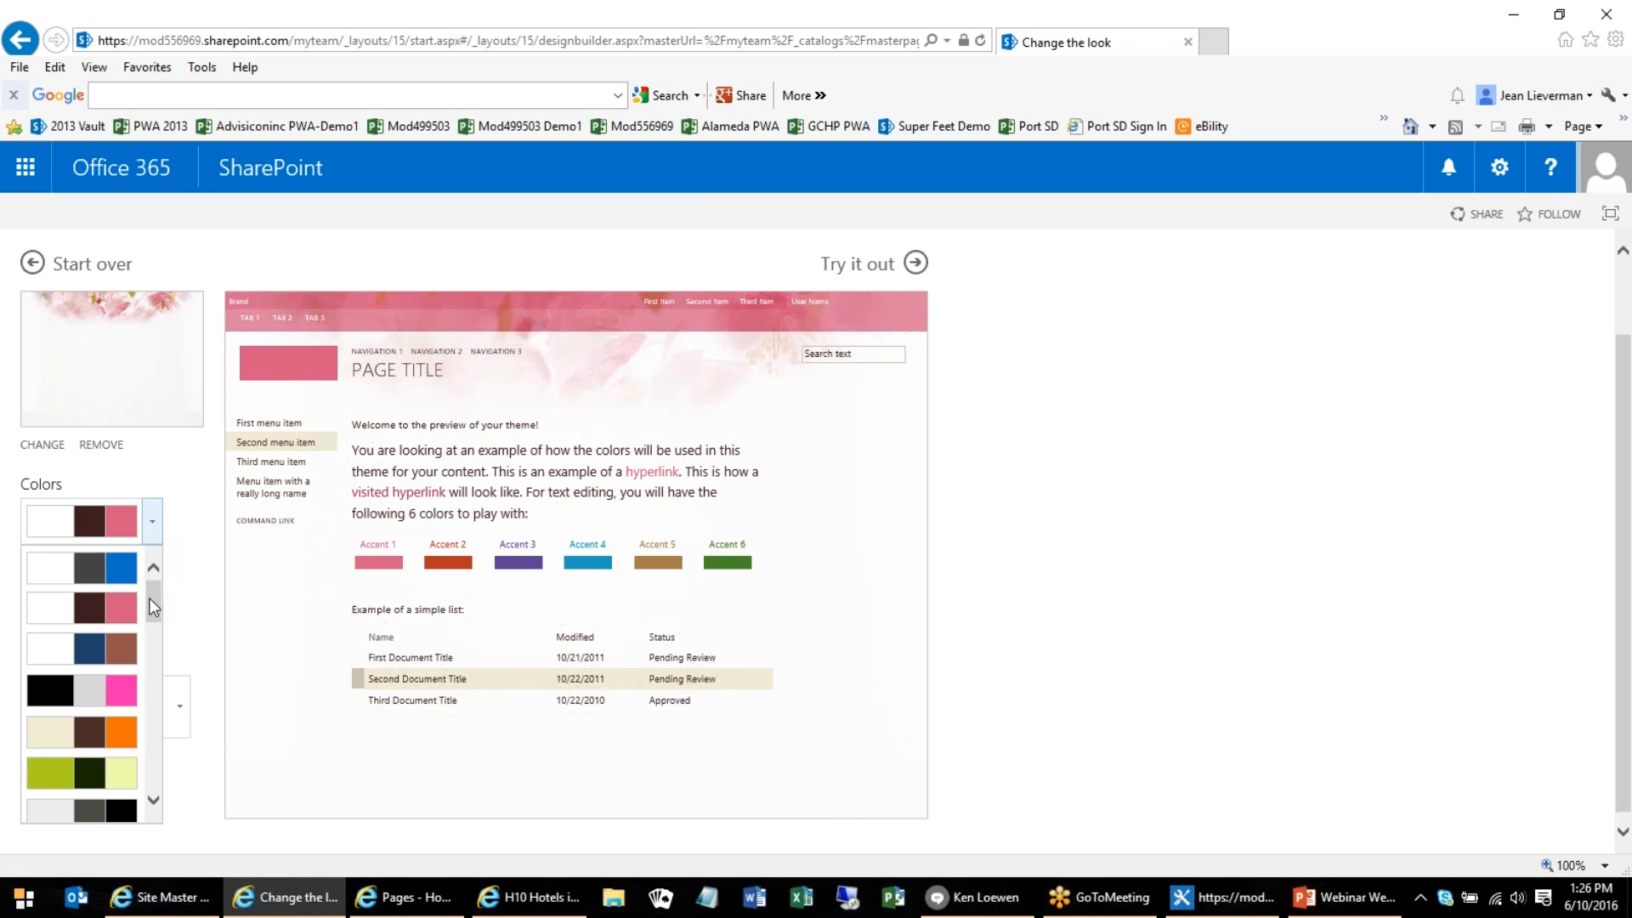
click(110, 647)
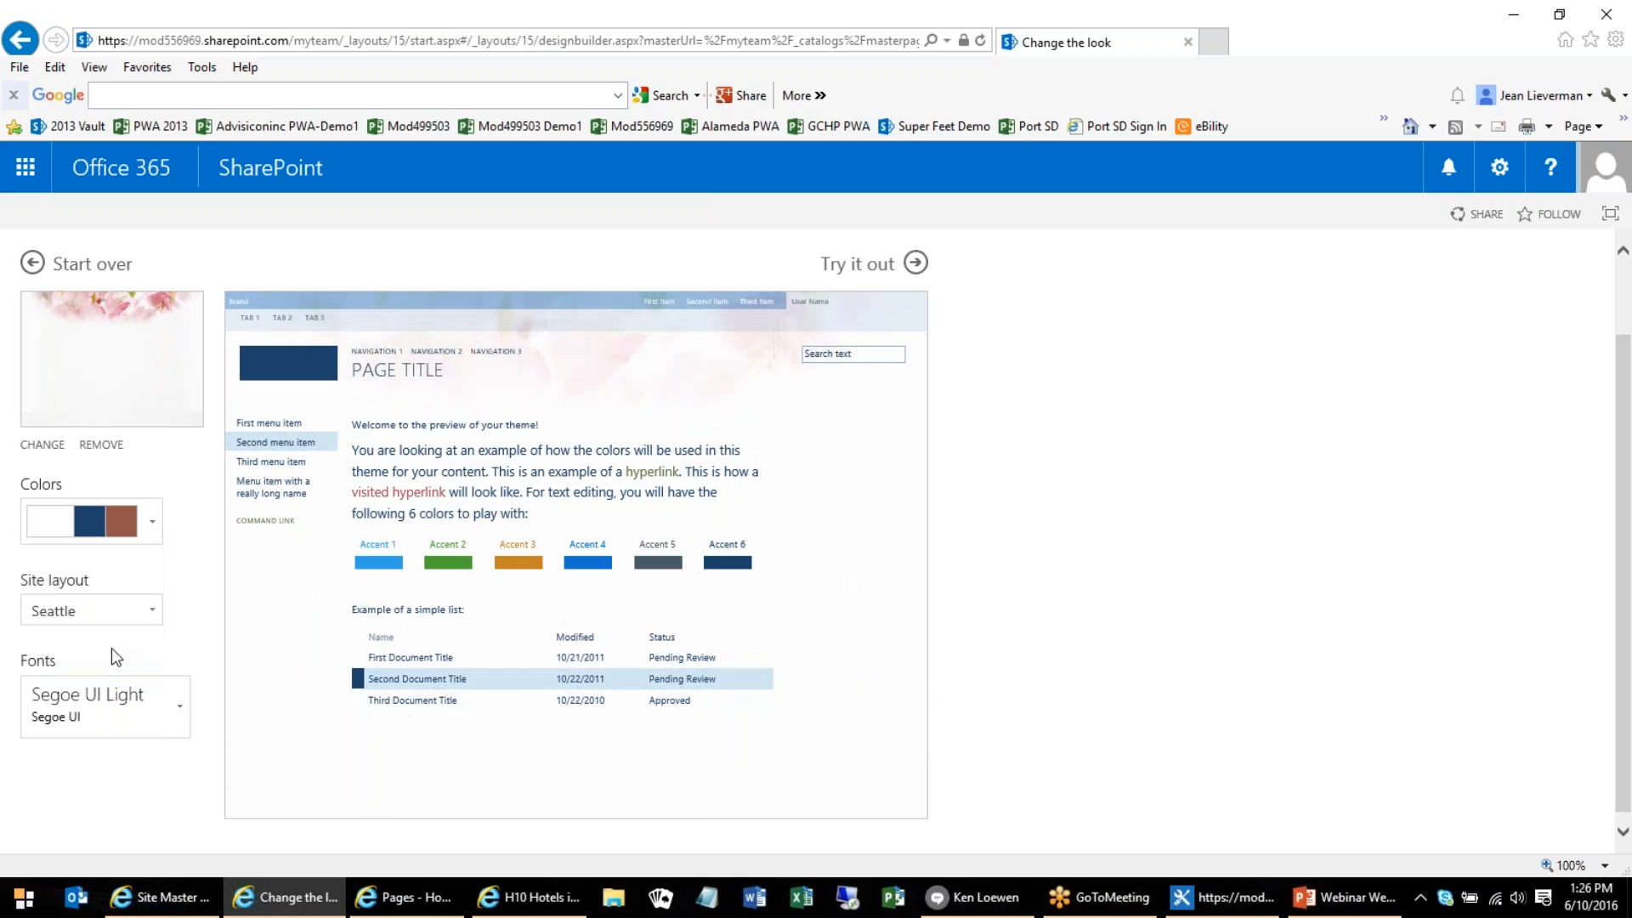
click(152, 521)
scroll(141, 636, down, 3)
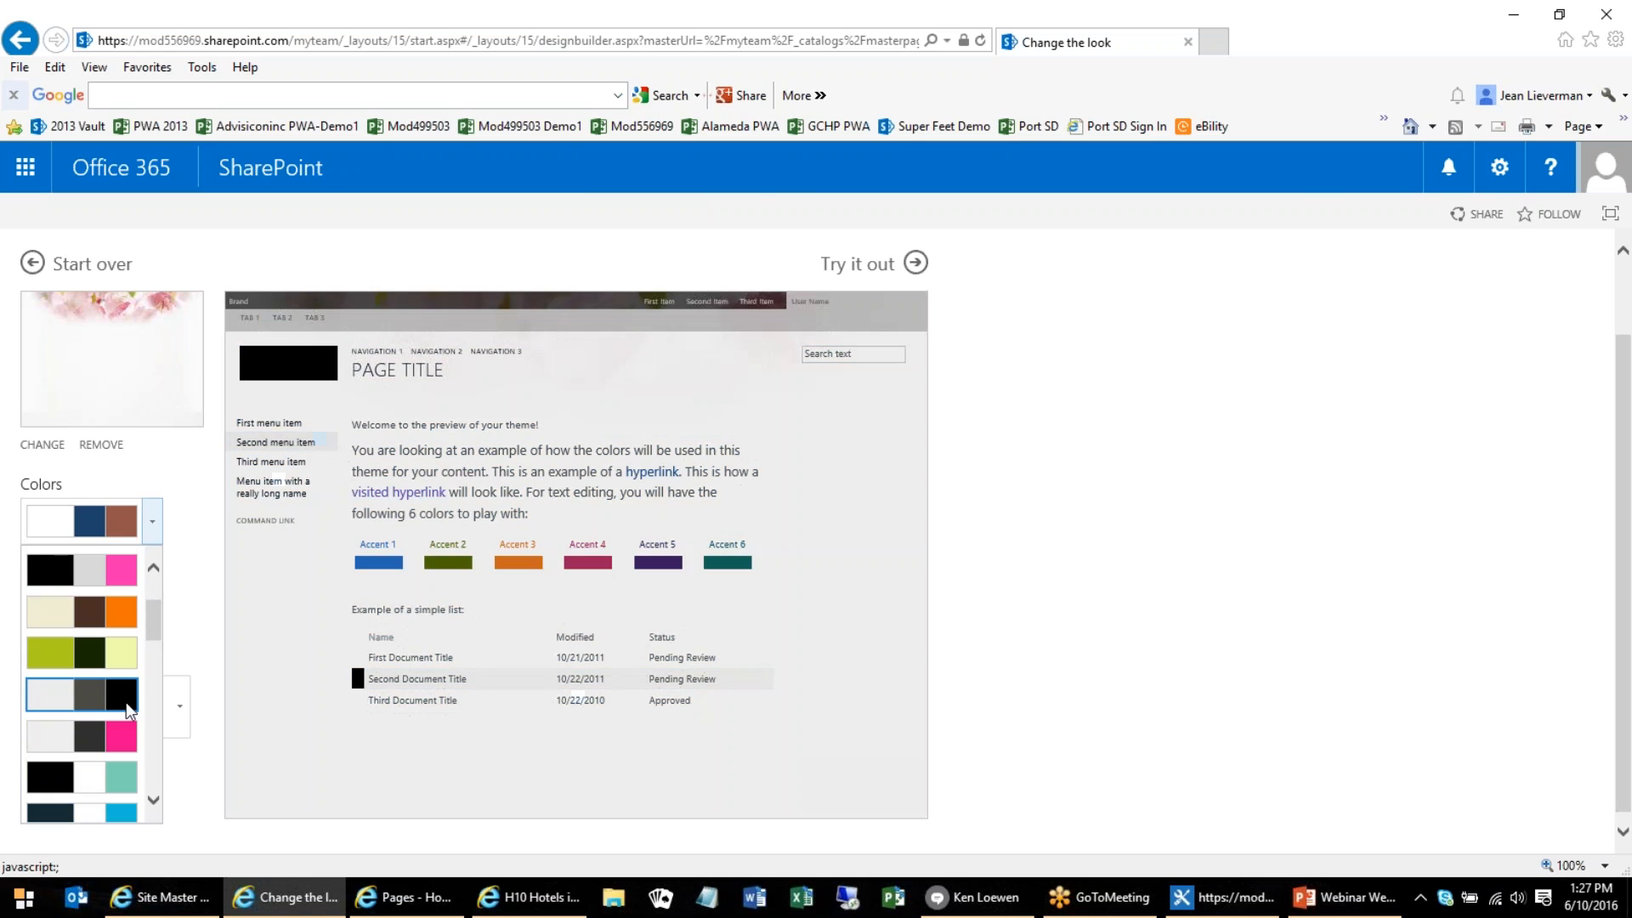
click(126, 735)
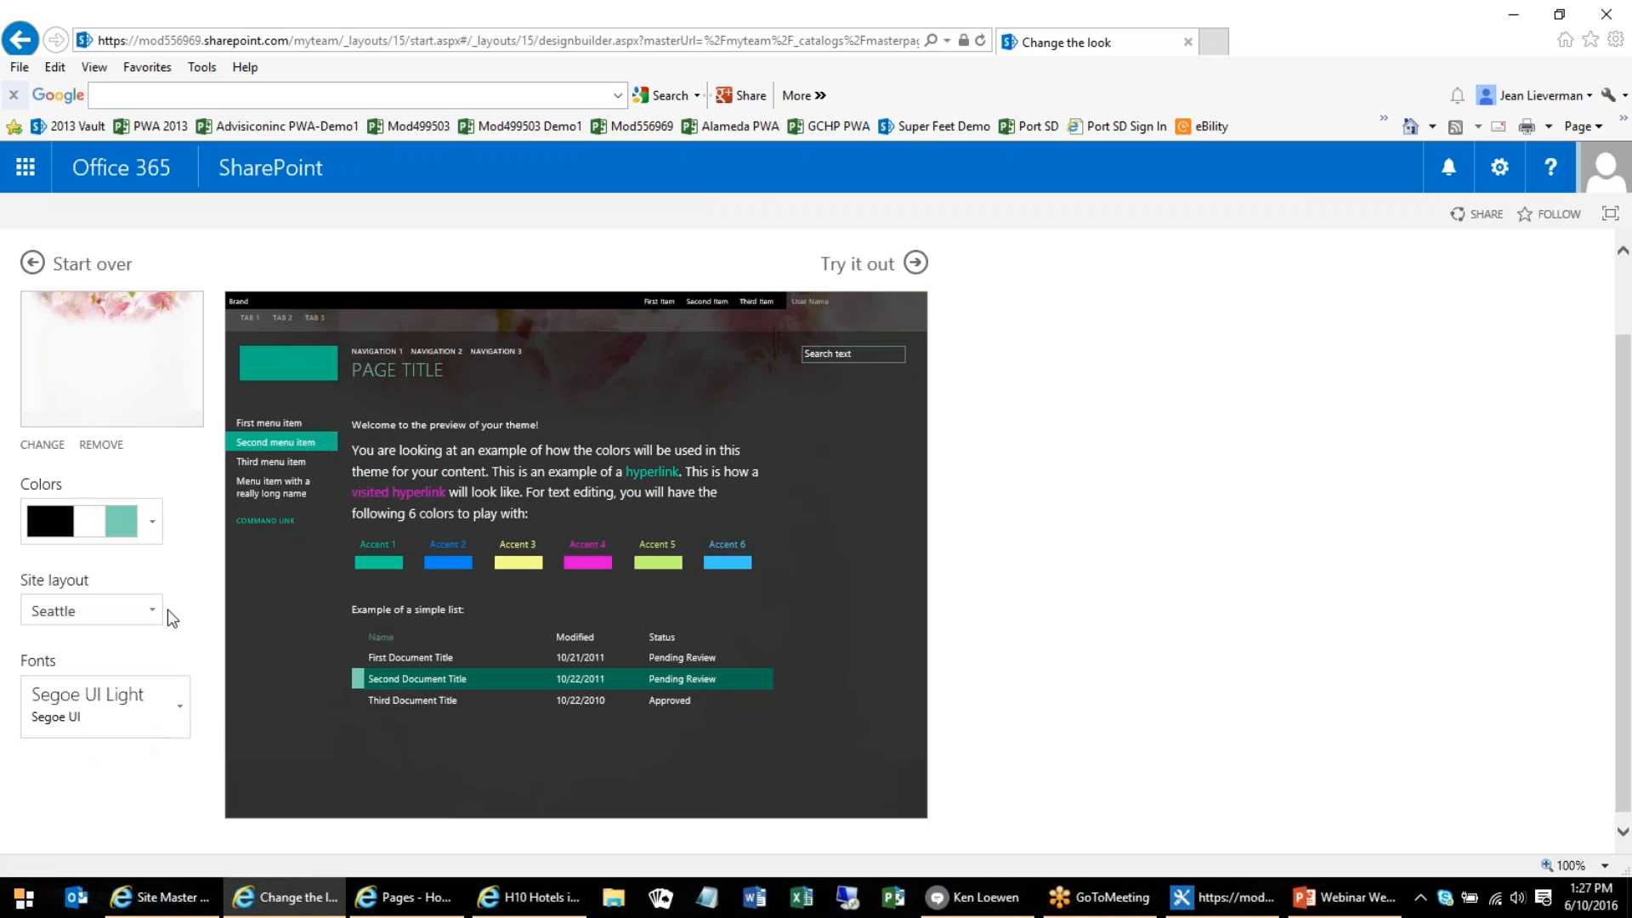
Set the Blossom design's colors to the white, dark gray and teal palette and its site layout to Oslo
click(152, 522)
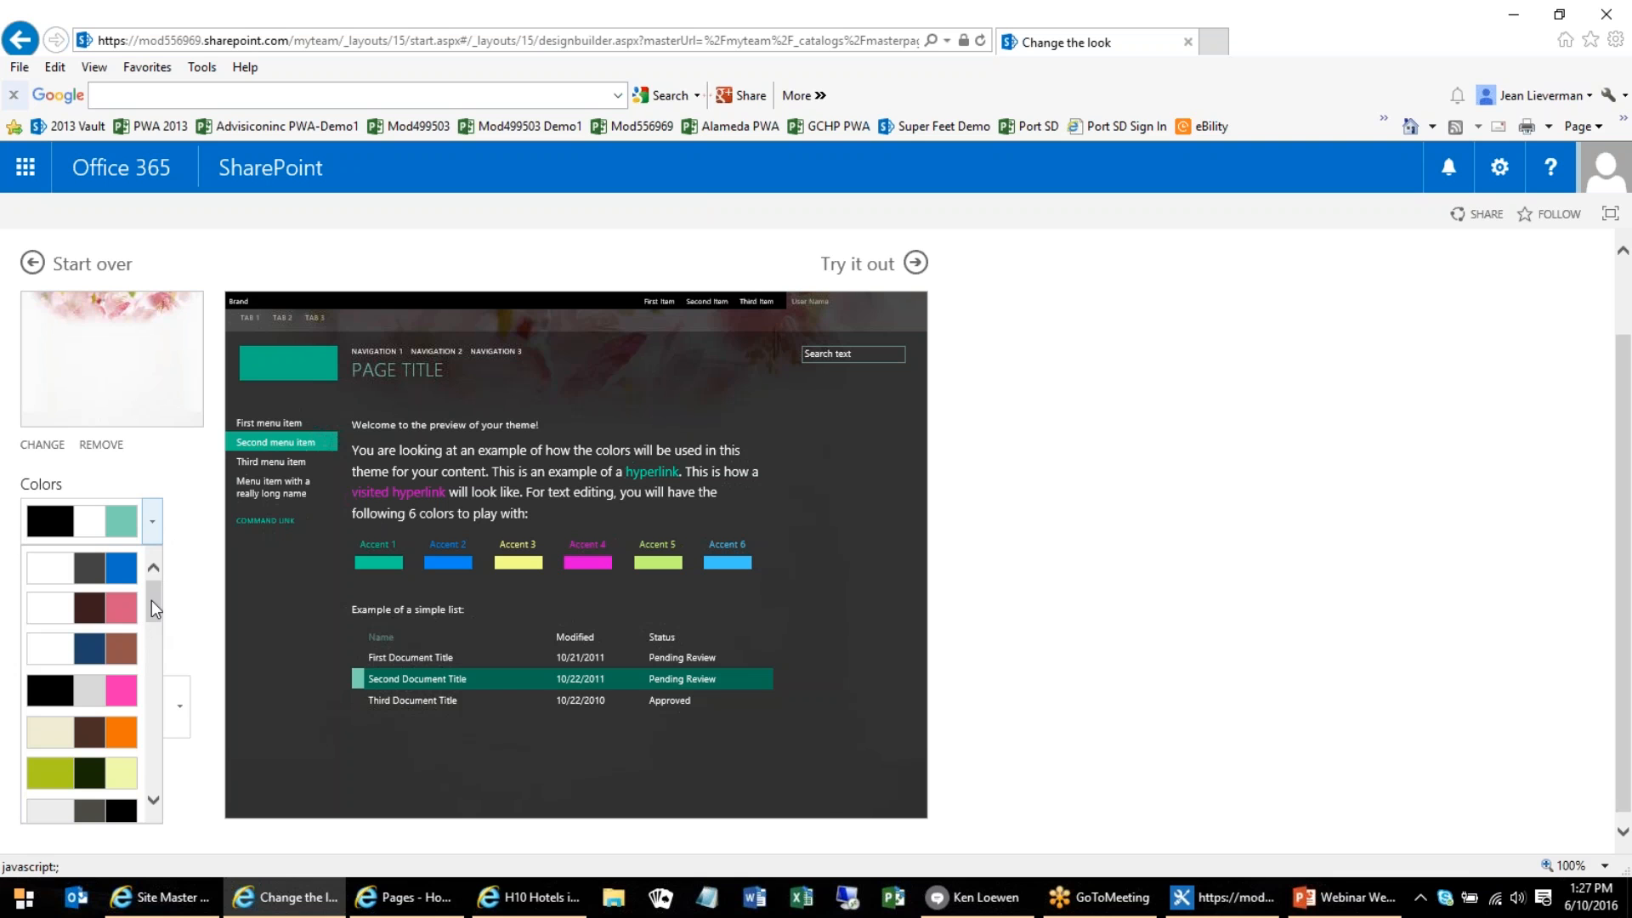
drag(152, 600, 176, 698)
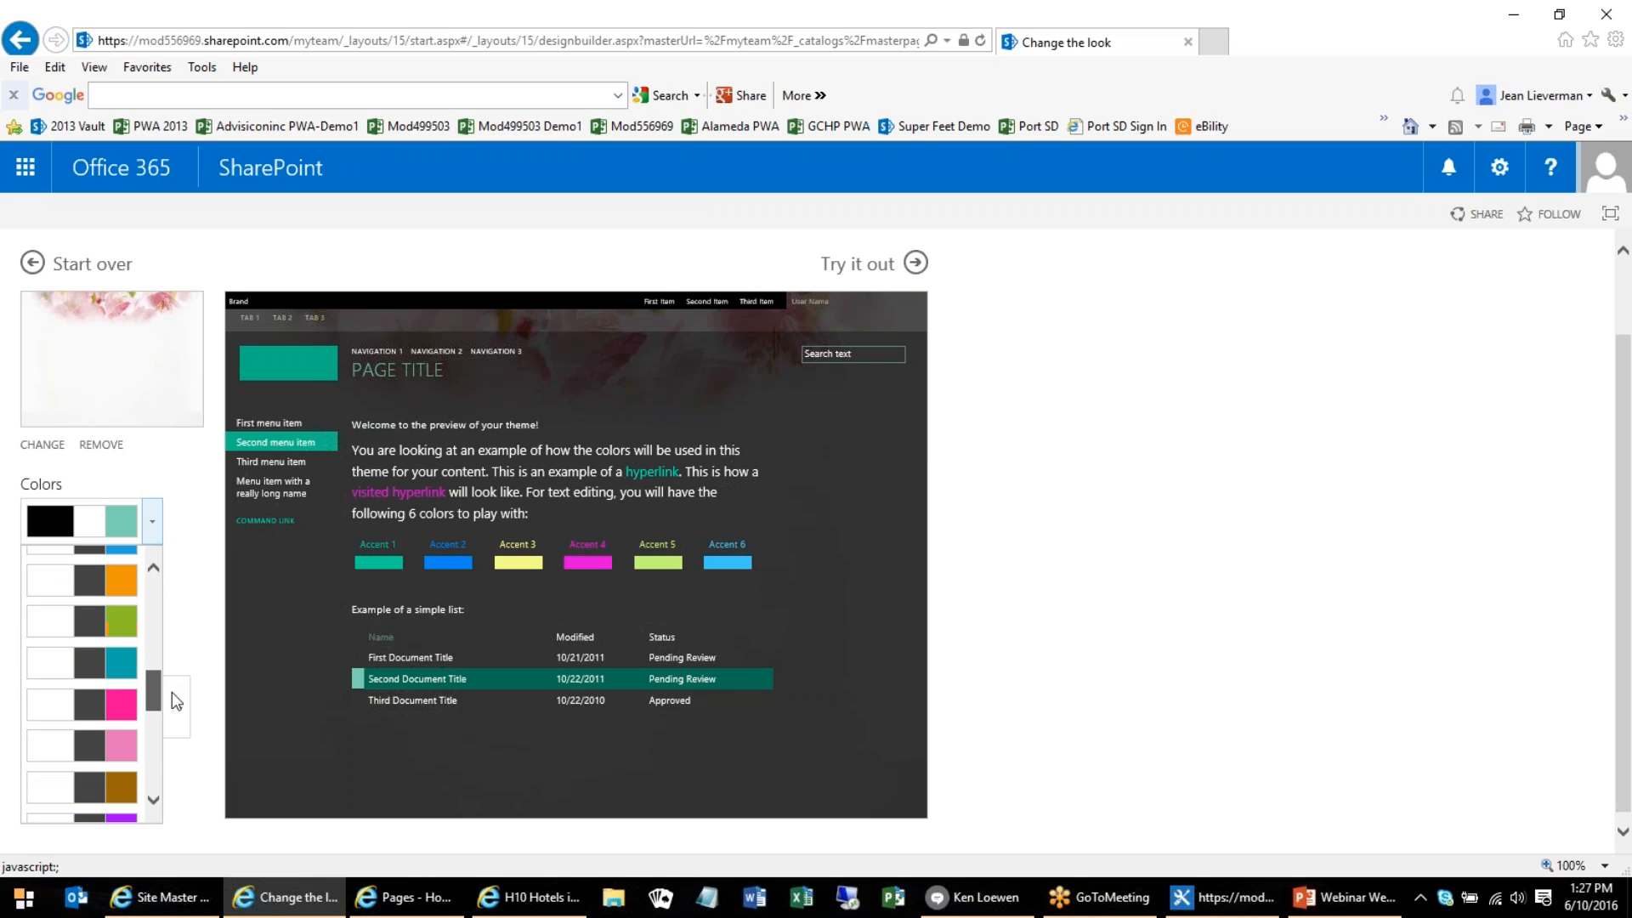
click(131, 677)
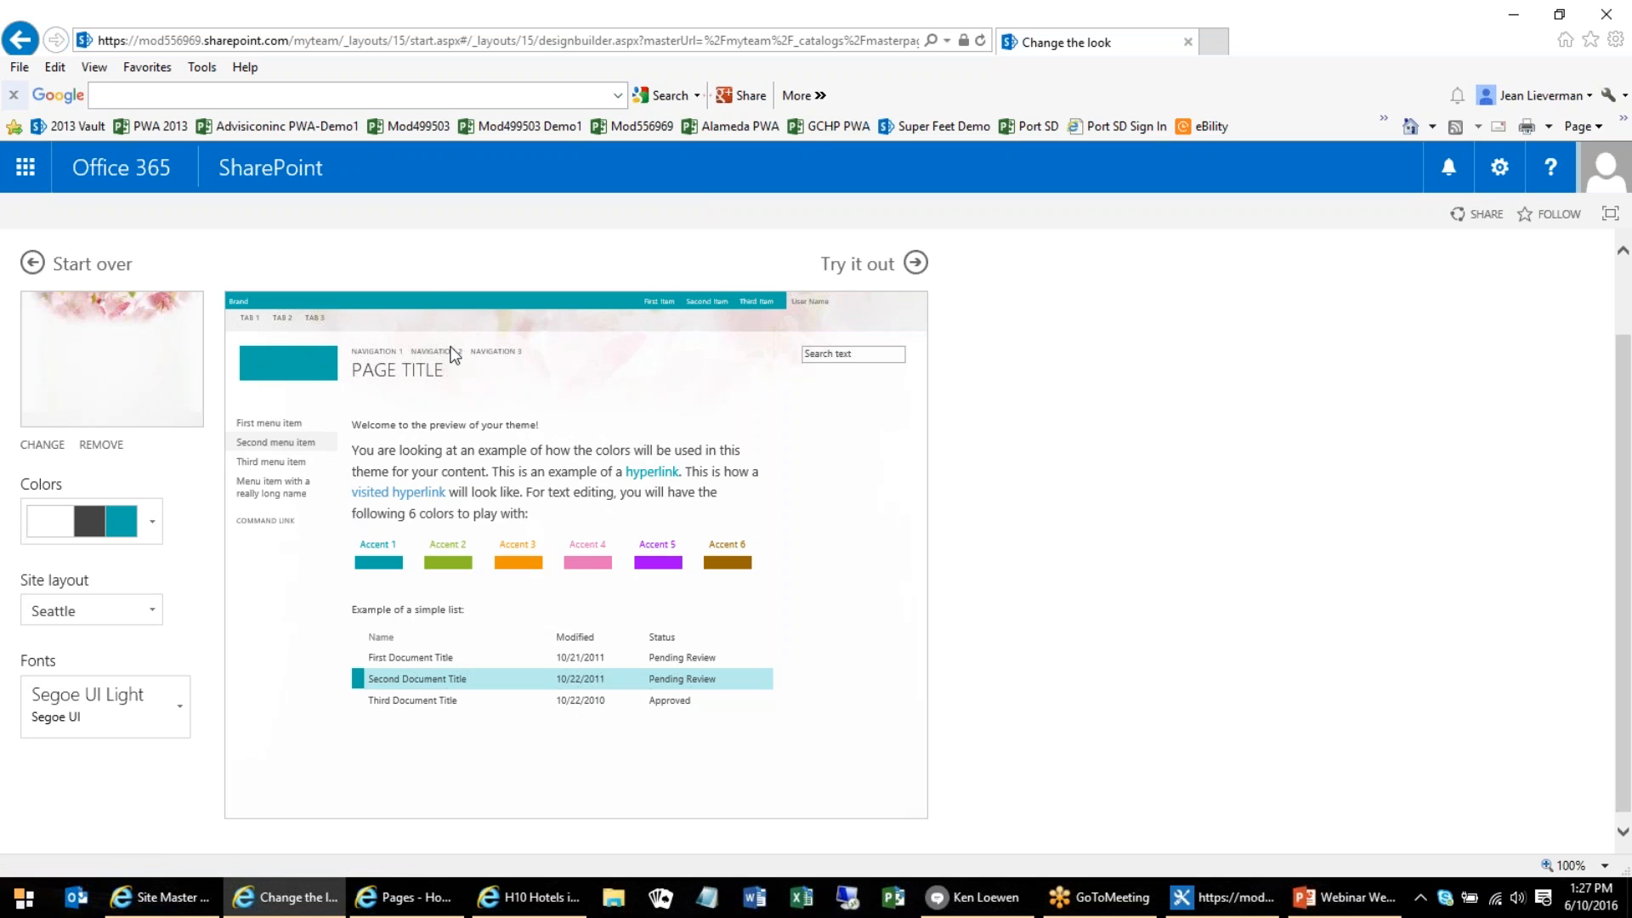
click(152, 610)
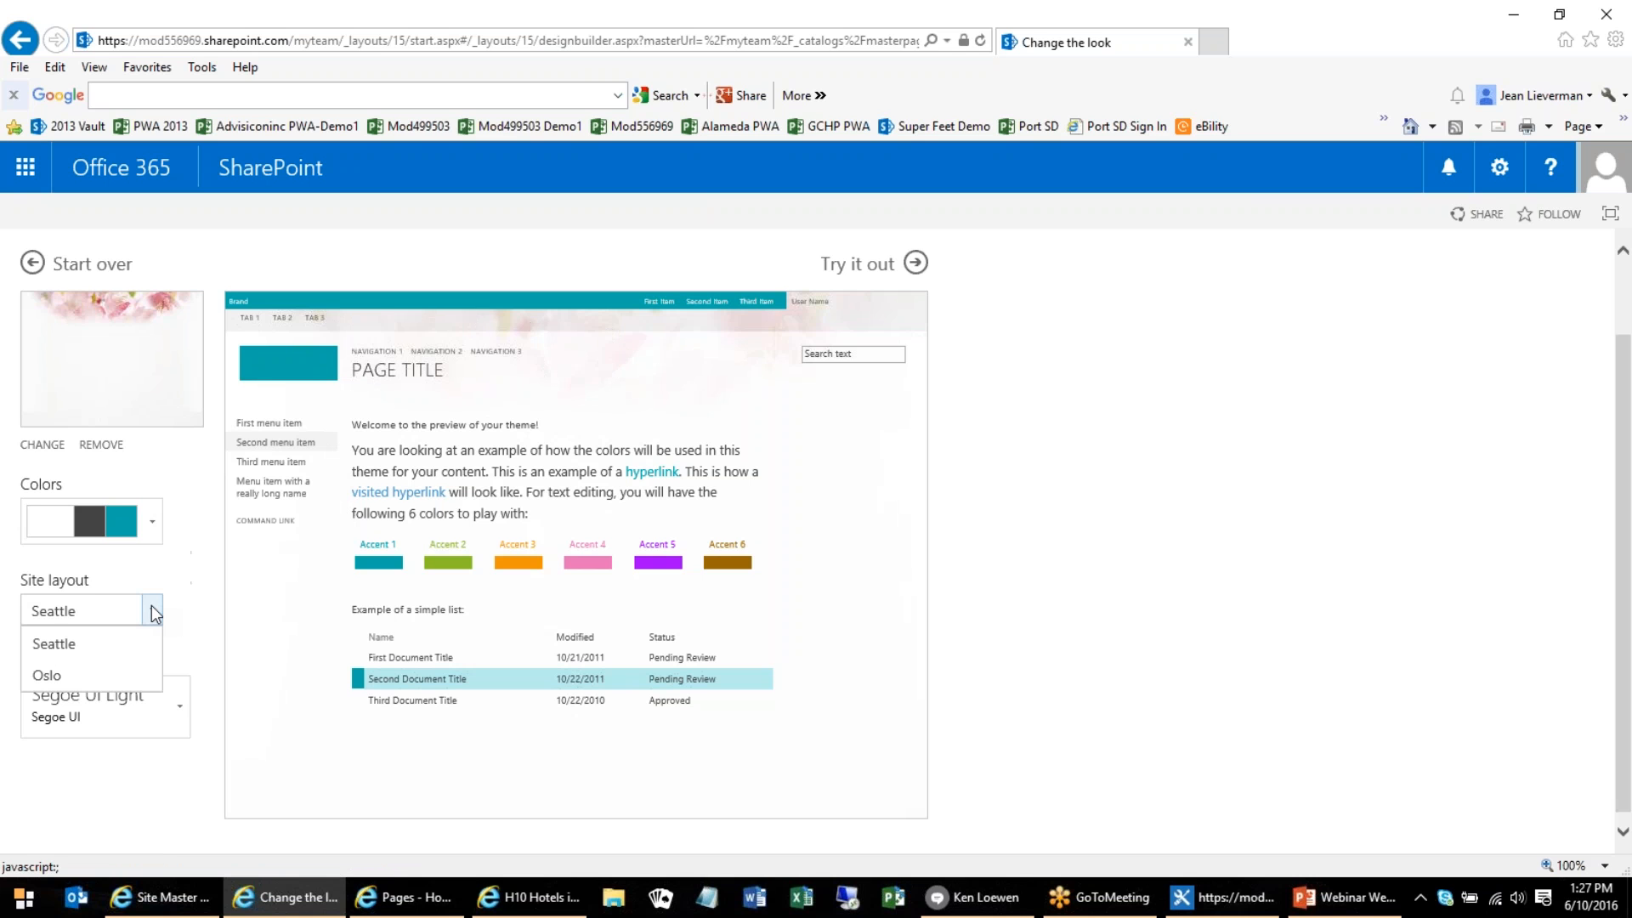
click(55, 673)
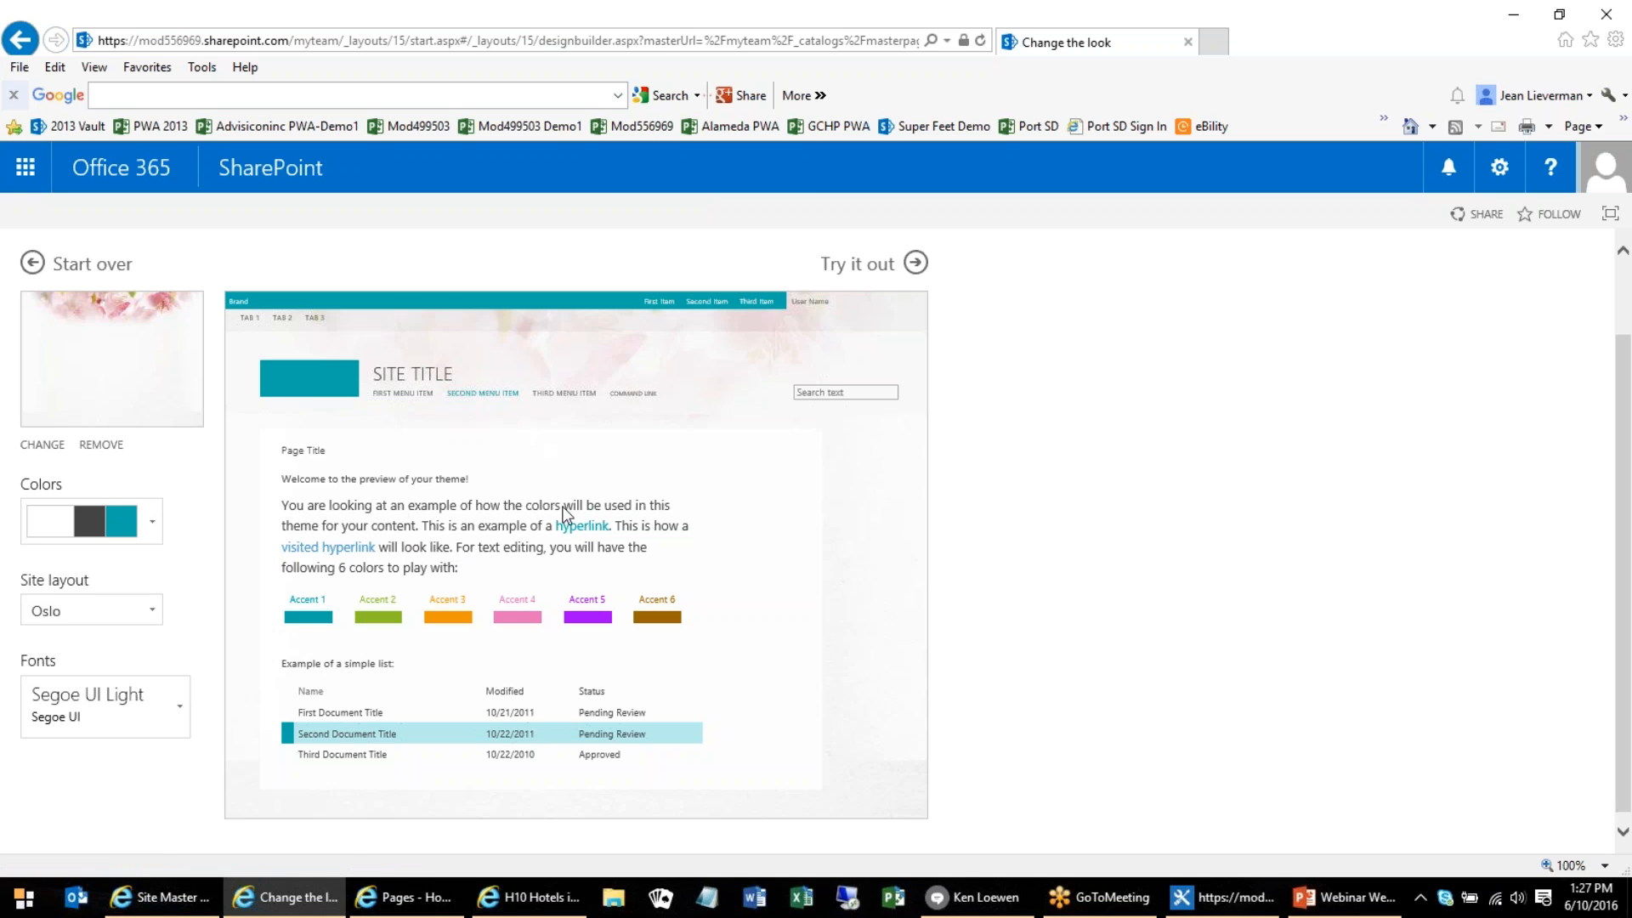
Try out the customized Blossom design and apply it to the team site
scroll(812, 582, down, 1)
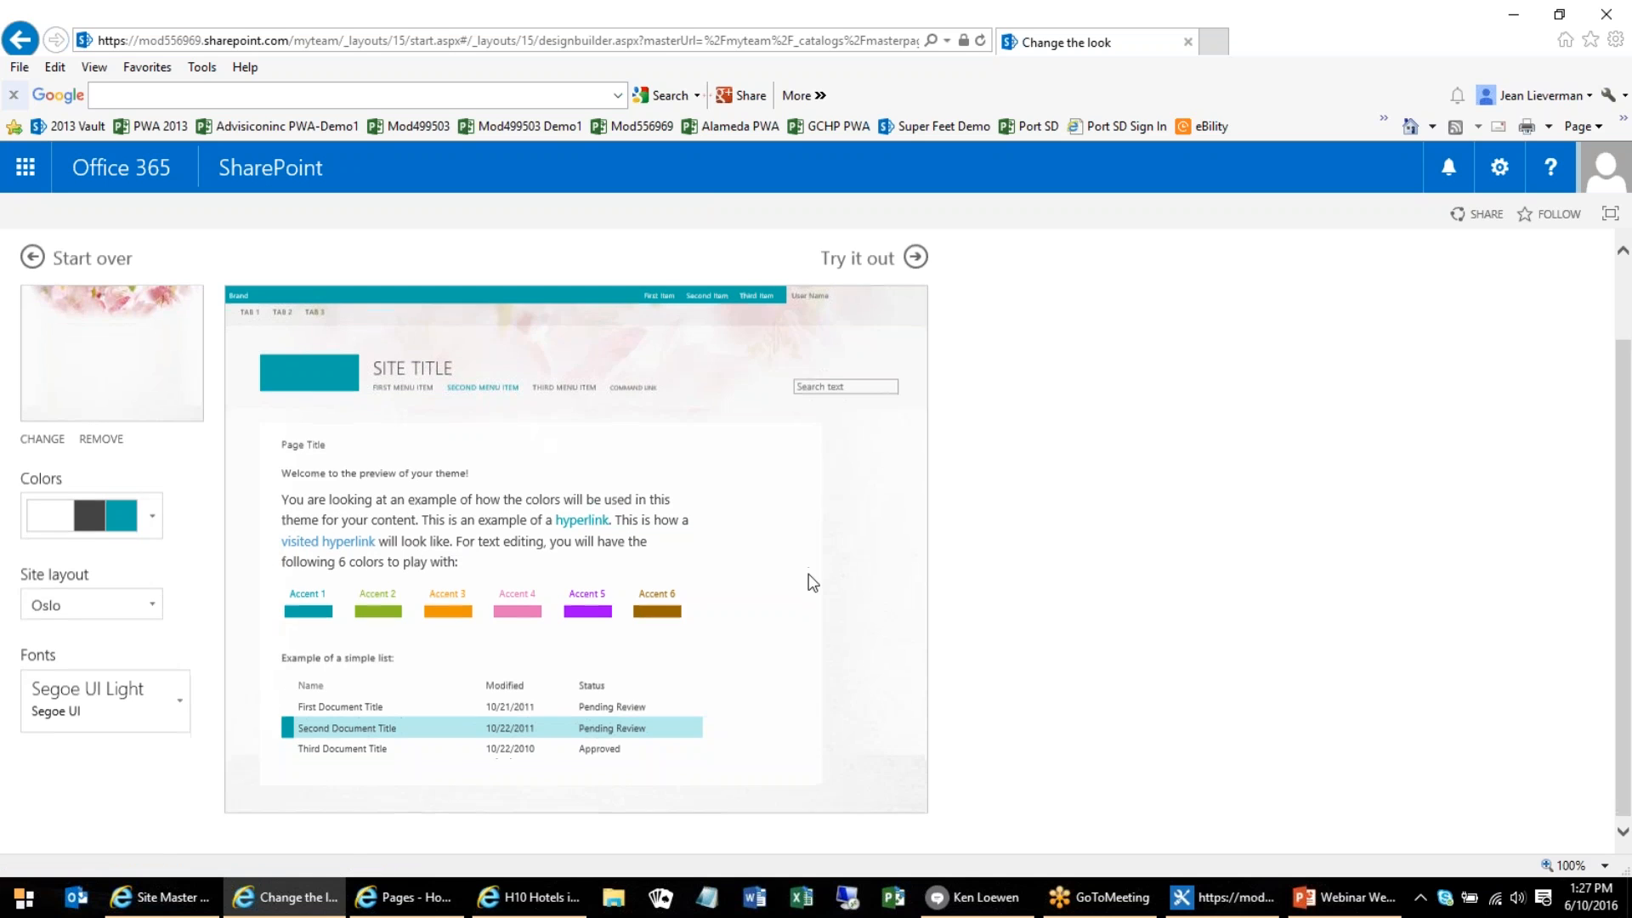
click(845, 260)
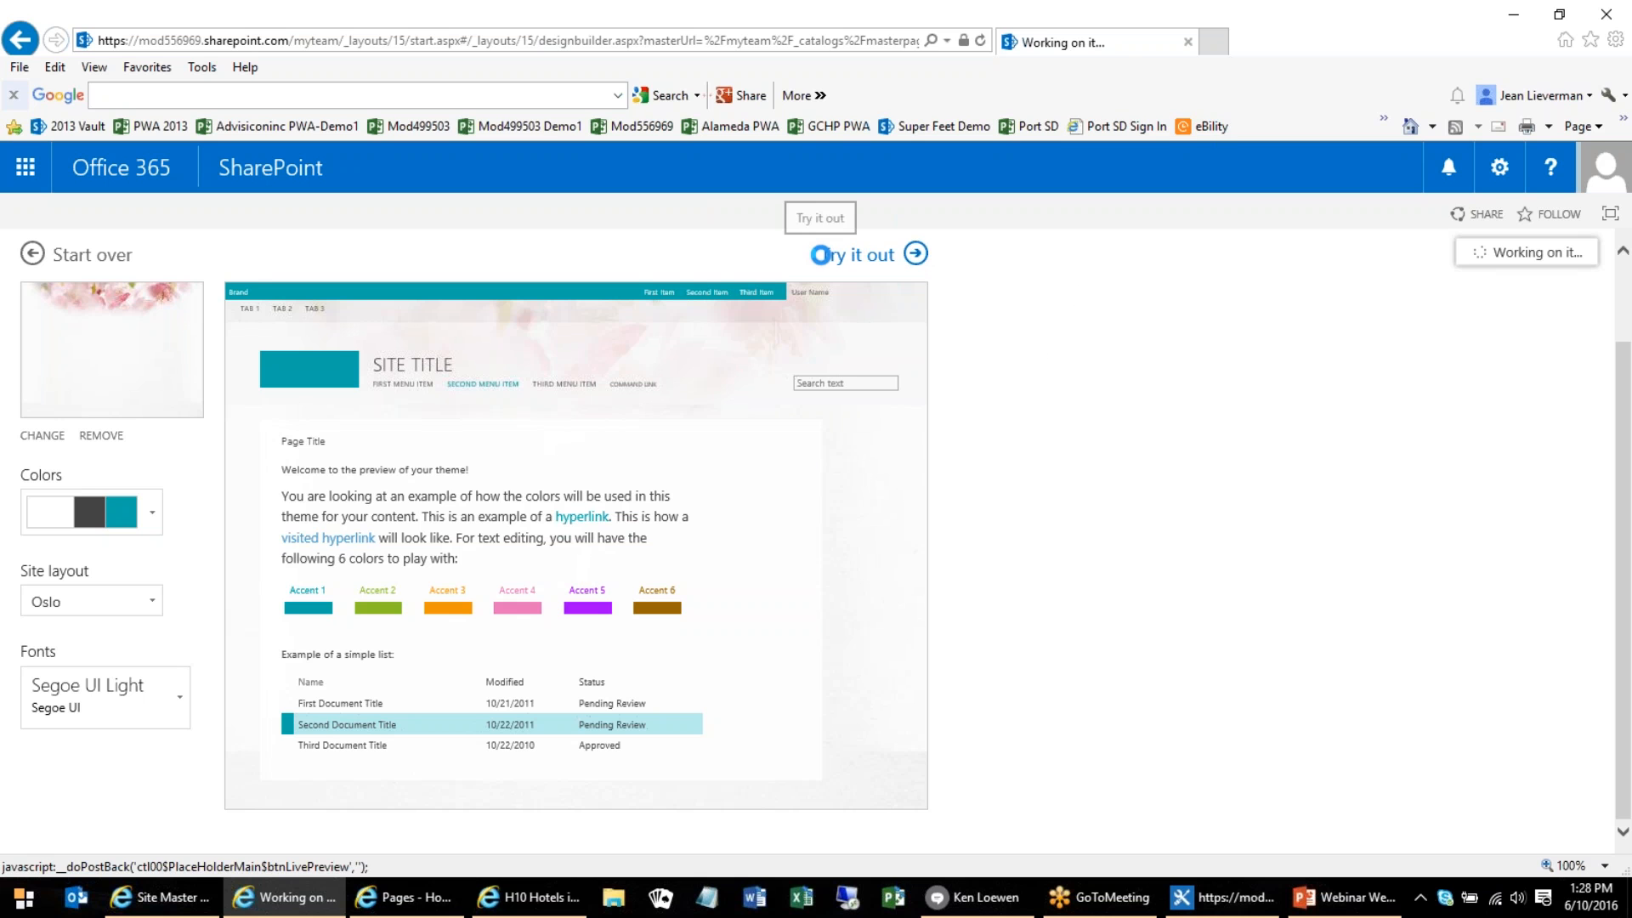
click(852, 255)
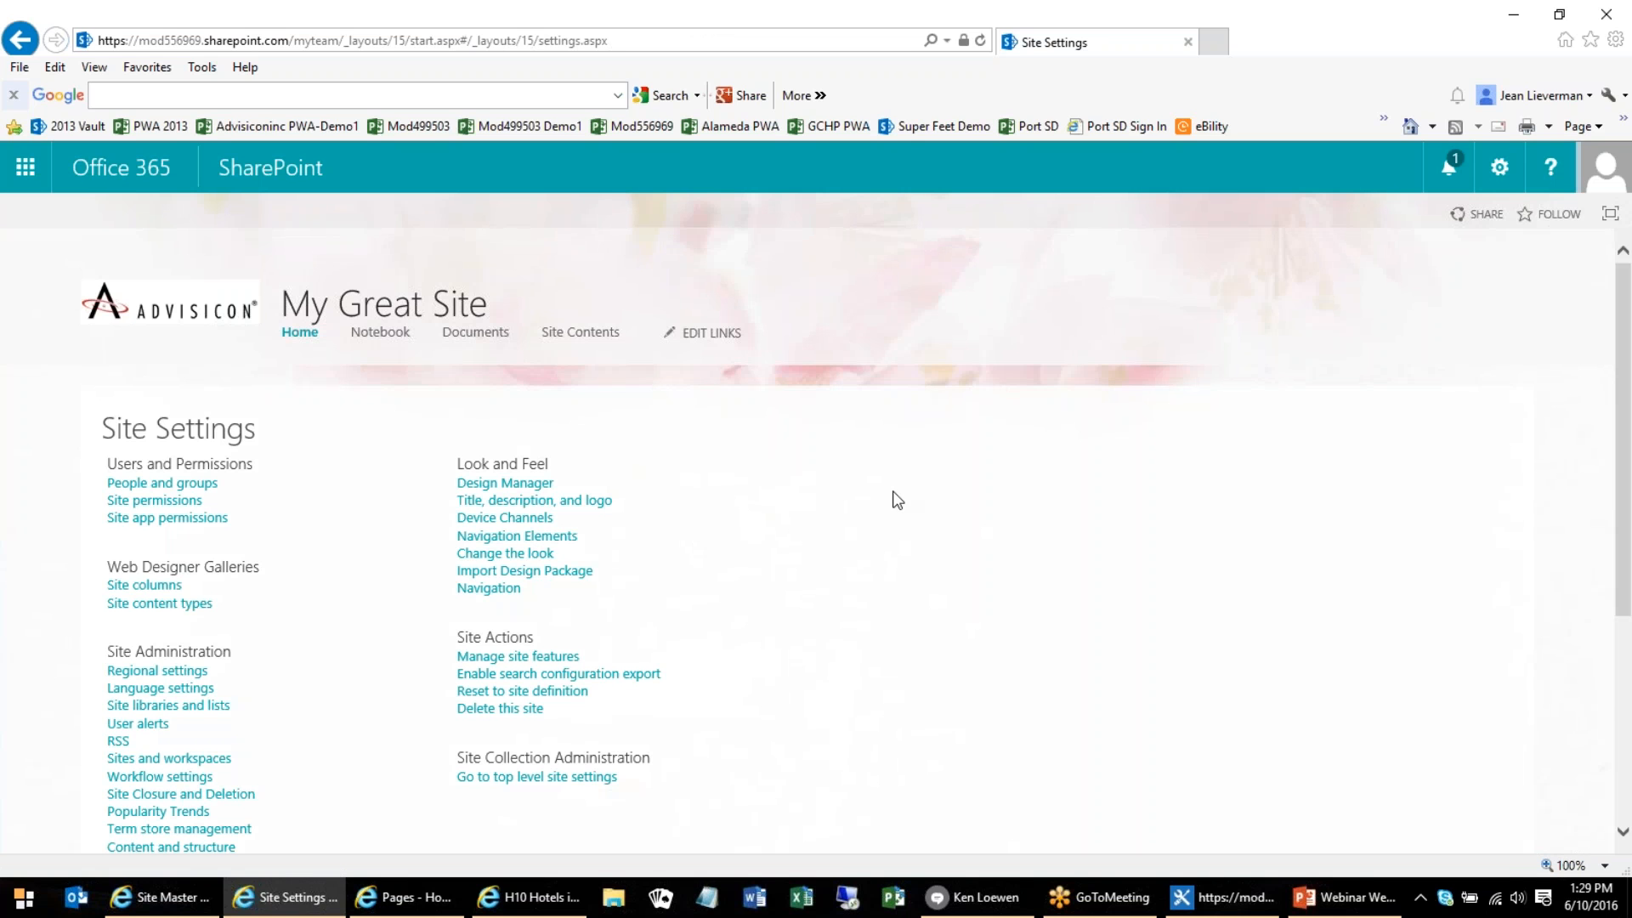
Open the home page of My Great Site to view its new look
click(1504, 173)
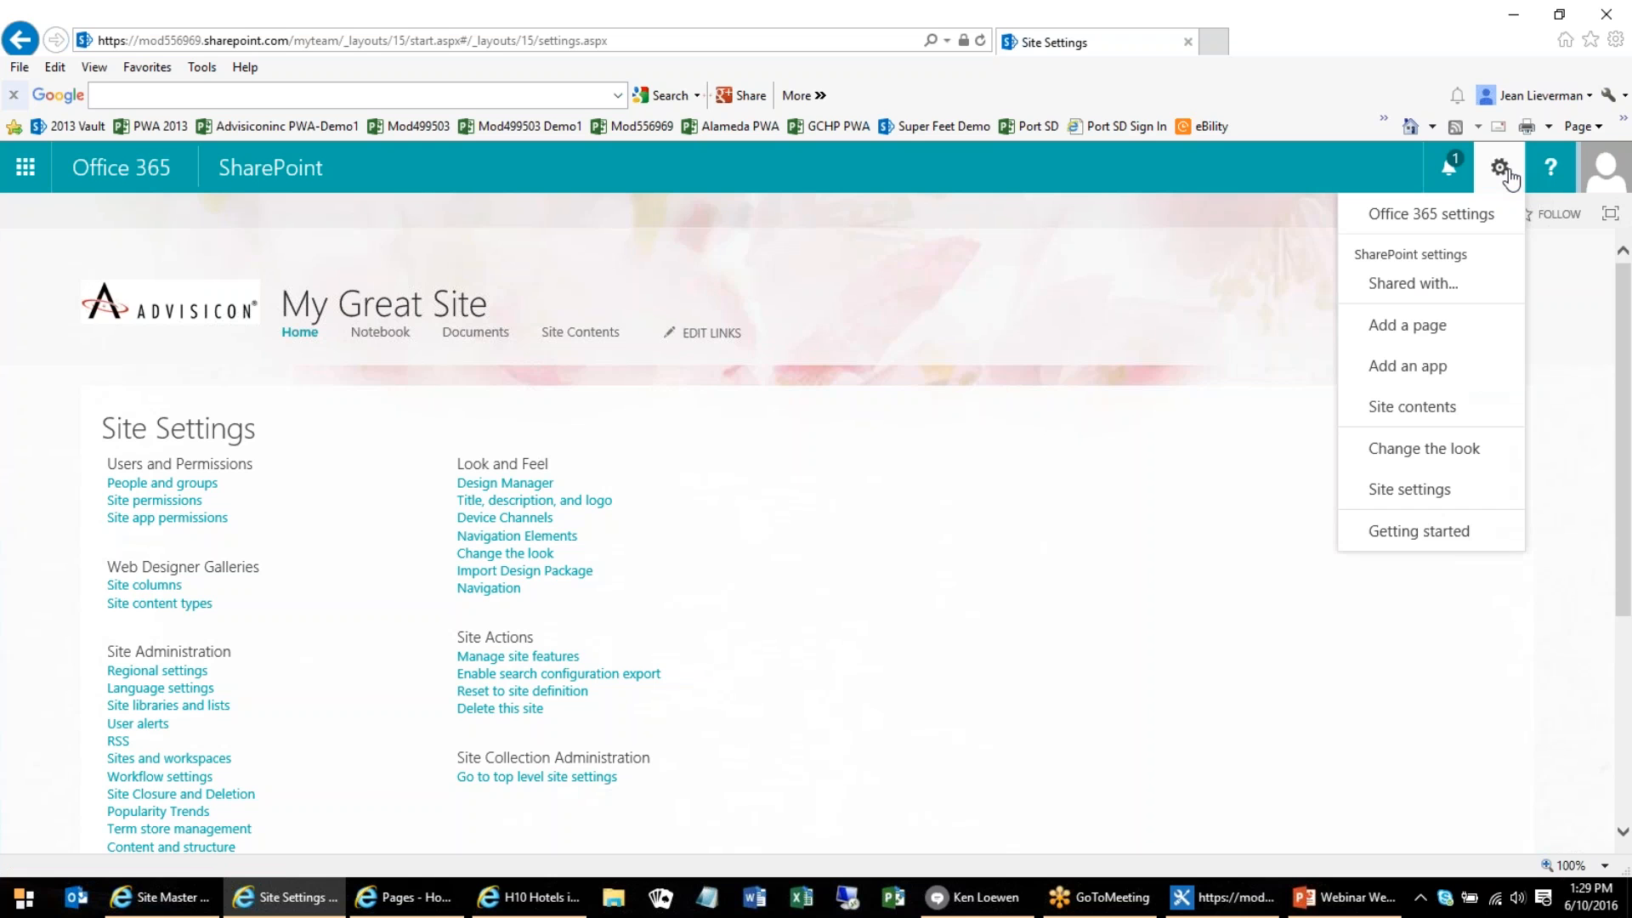
click(1558, 335)
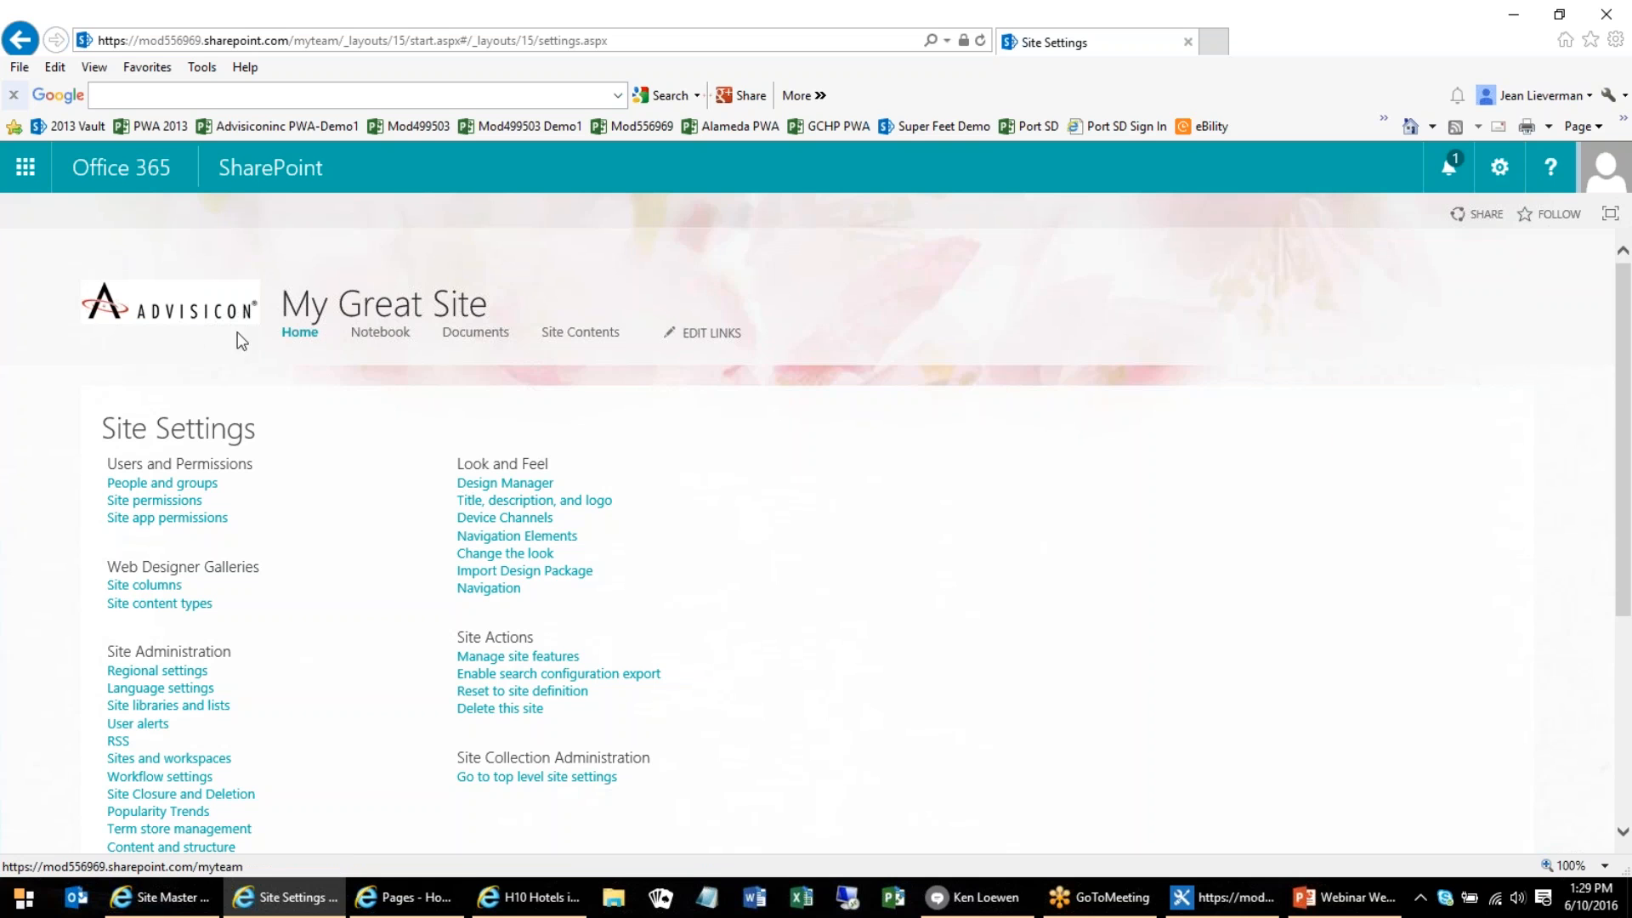
click(326, 315)
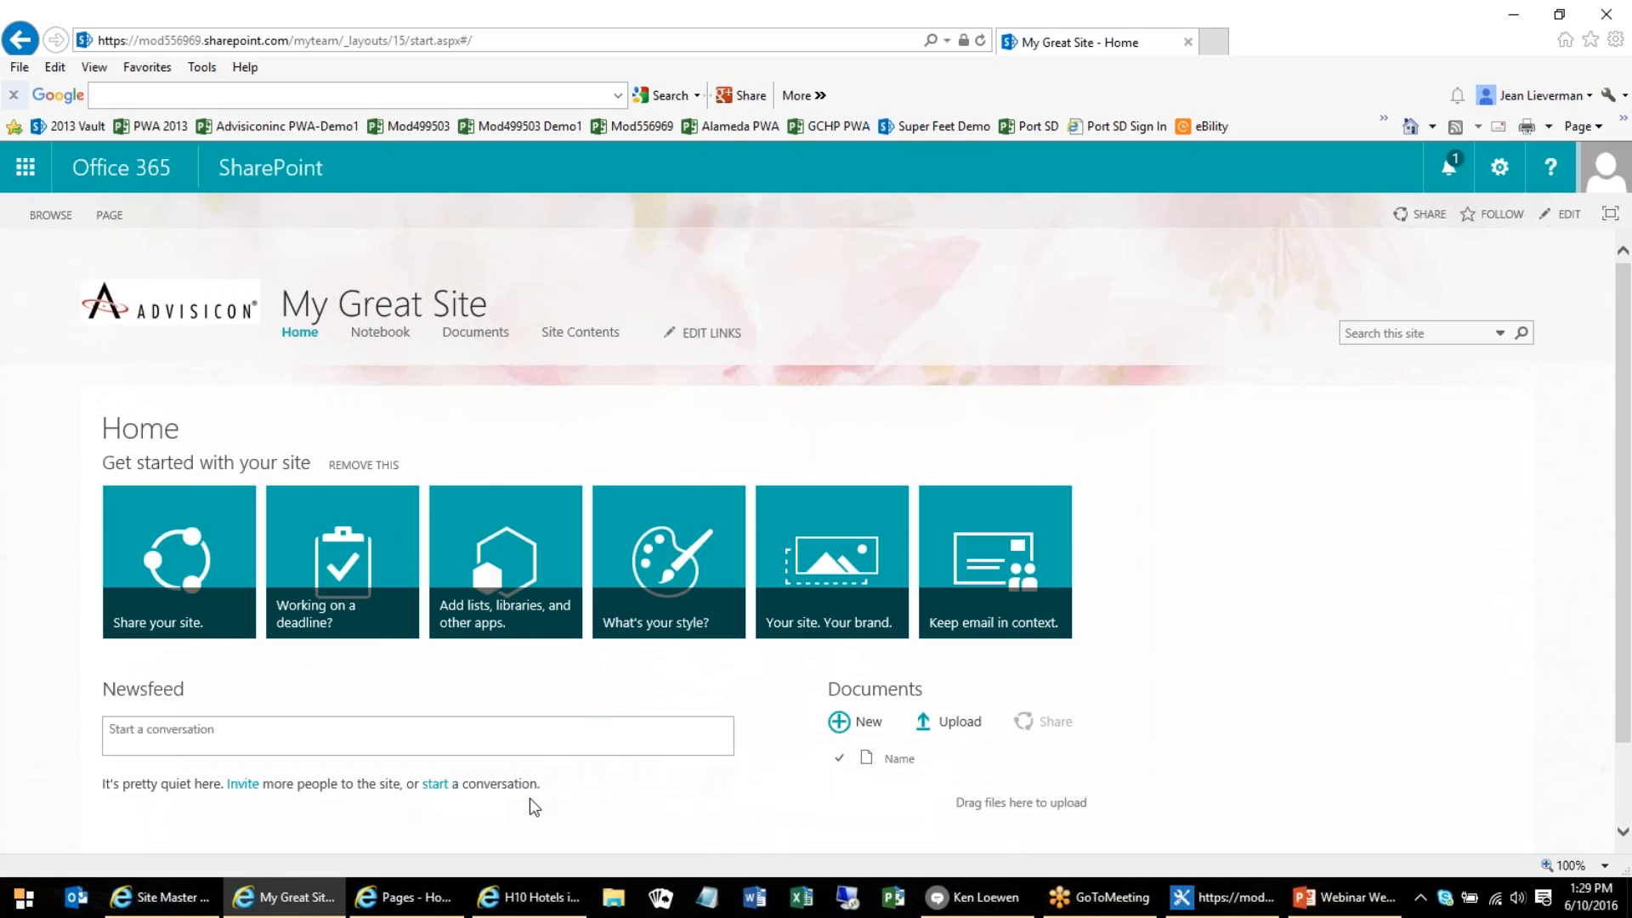
Switch to the Advisicon World site, view its Site 1 subsite, and return to the parent site's home page
click(392, 901)
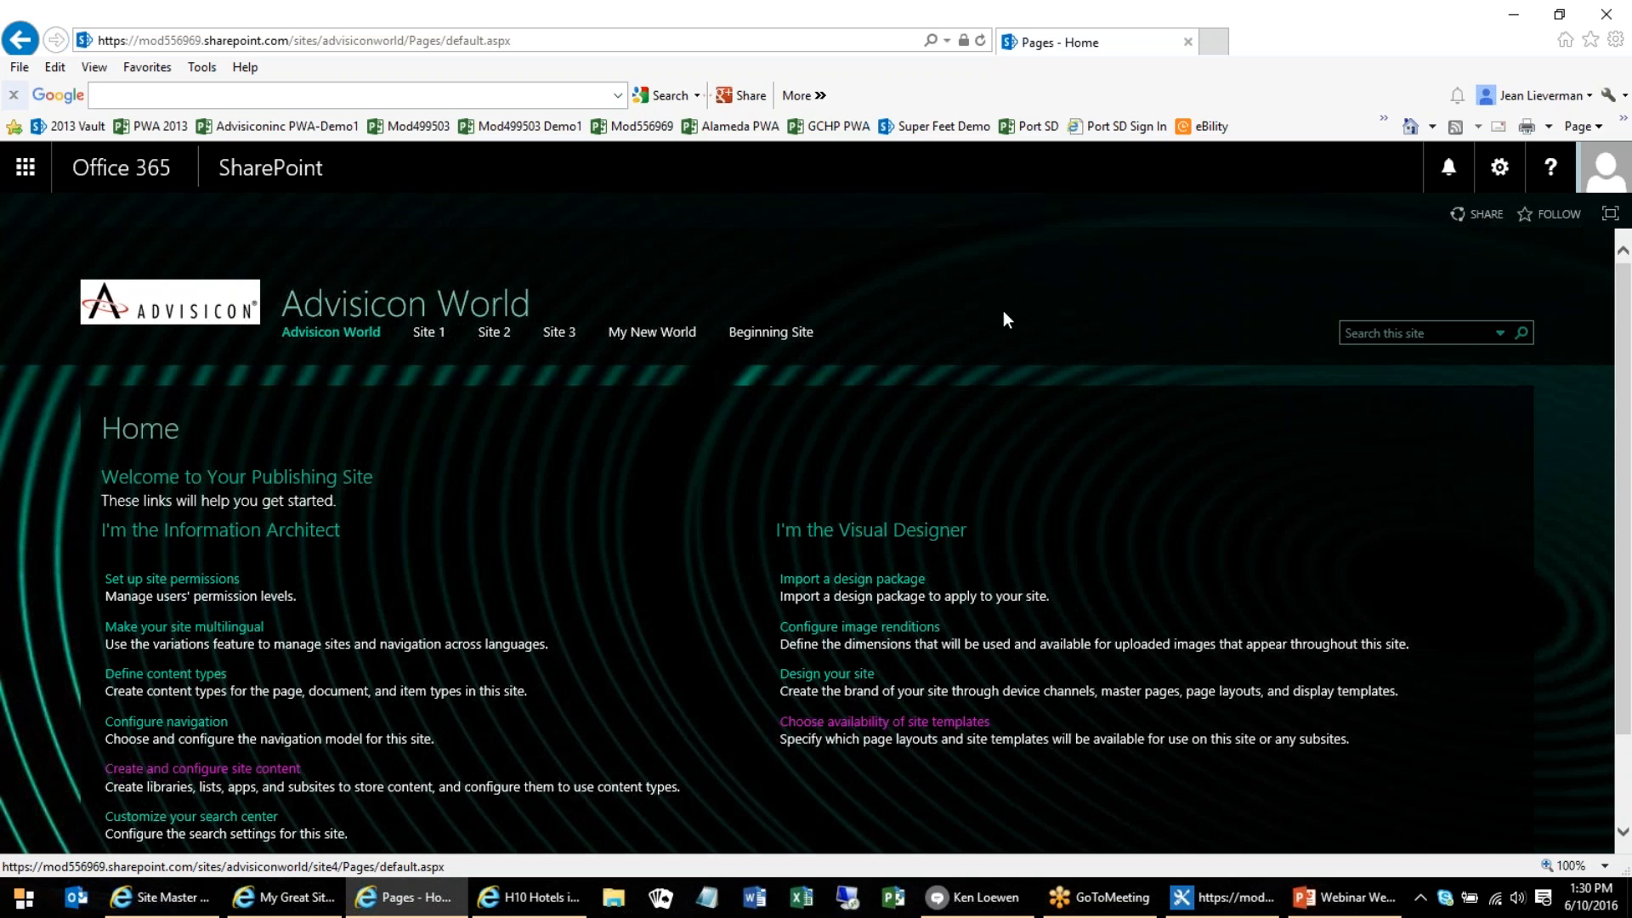
click(430, 336)
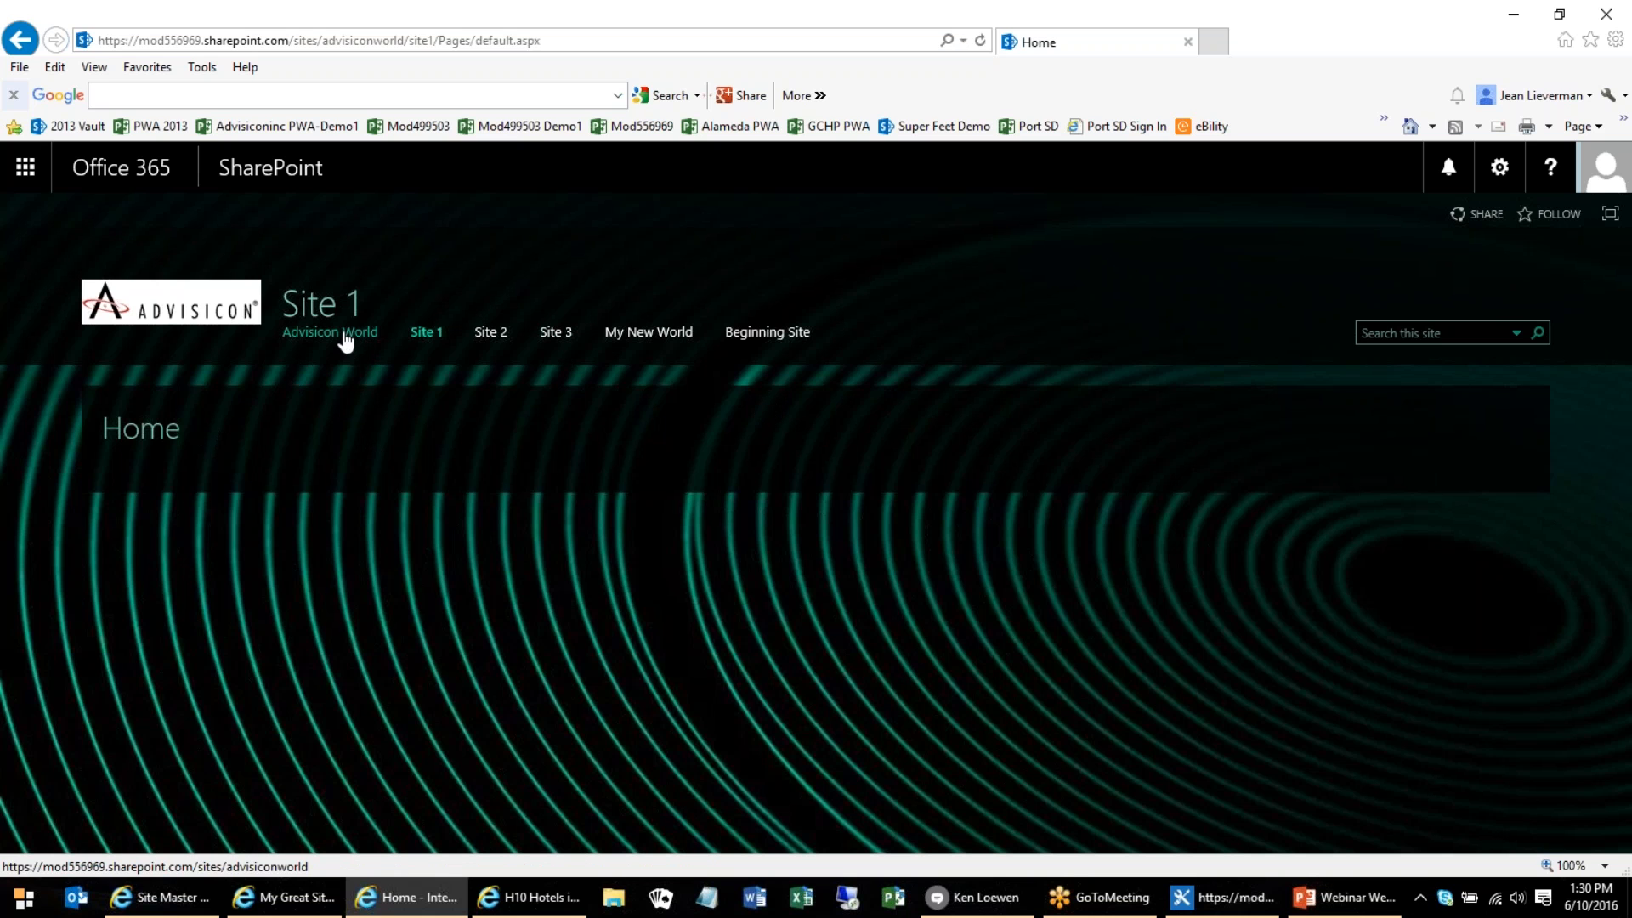
click(345, 340)
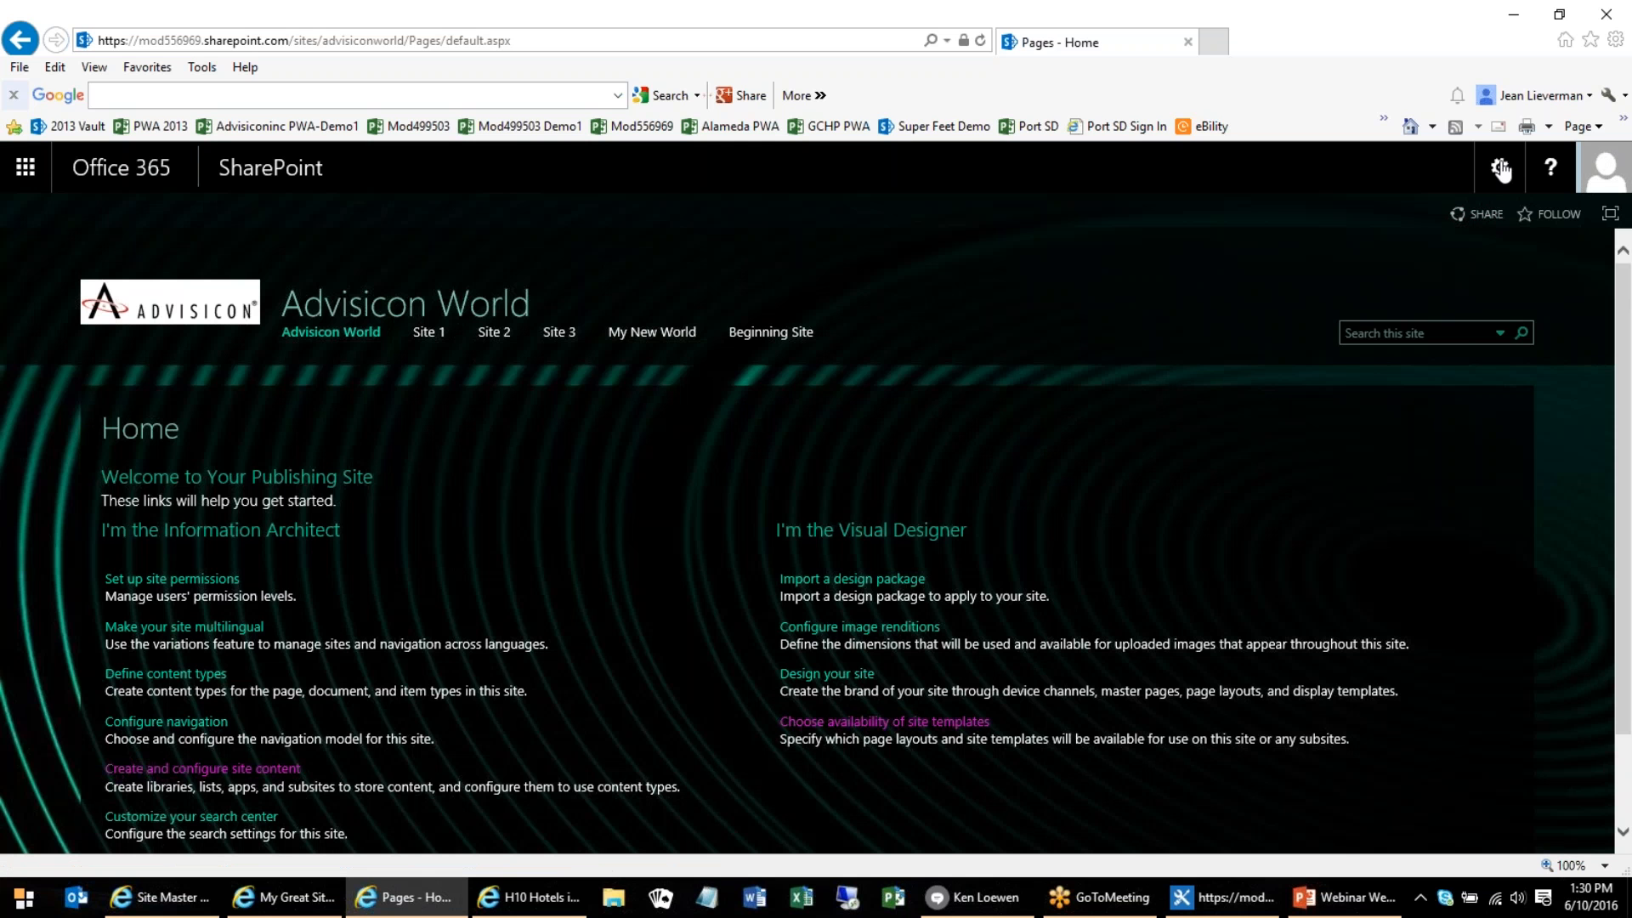
Open the navigation settings of the Advisicon World site from its site settings
click(1499, 167)
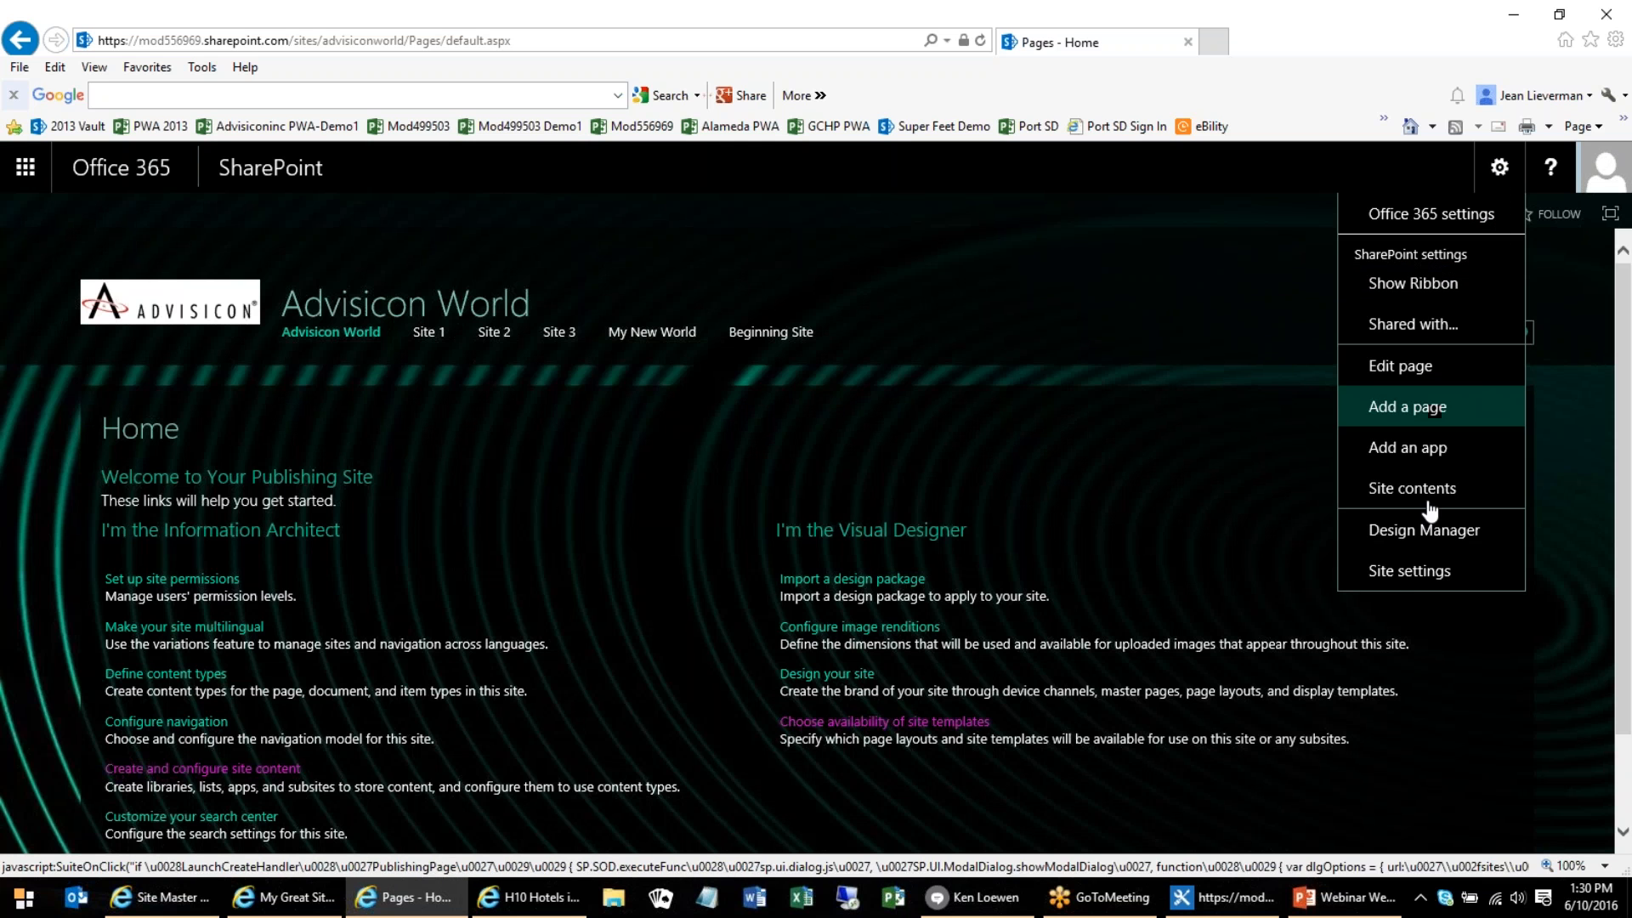
click(1409, 570)
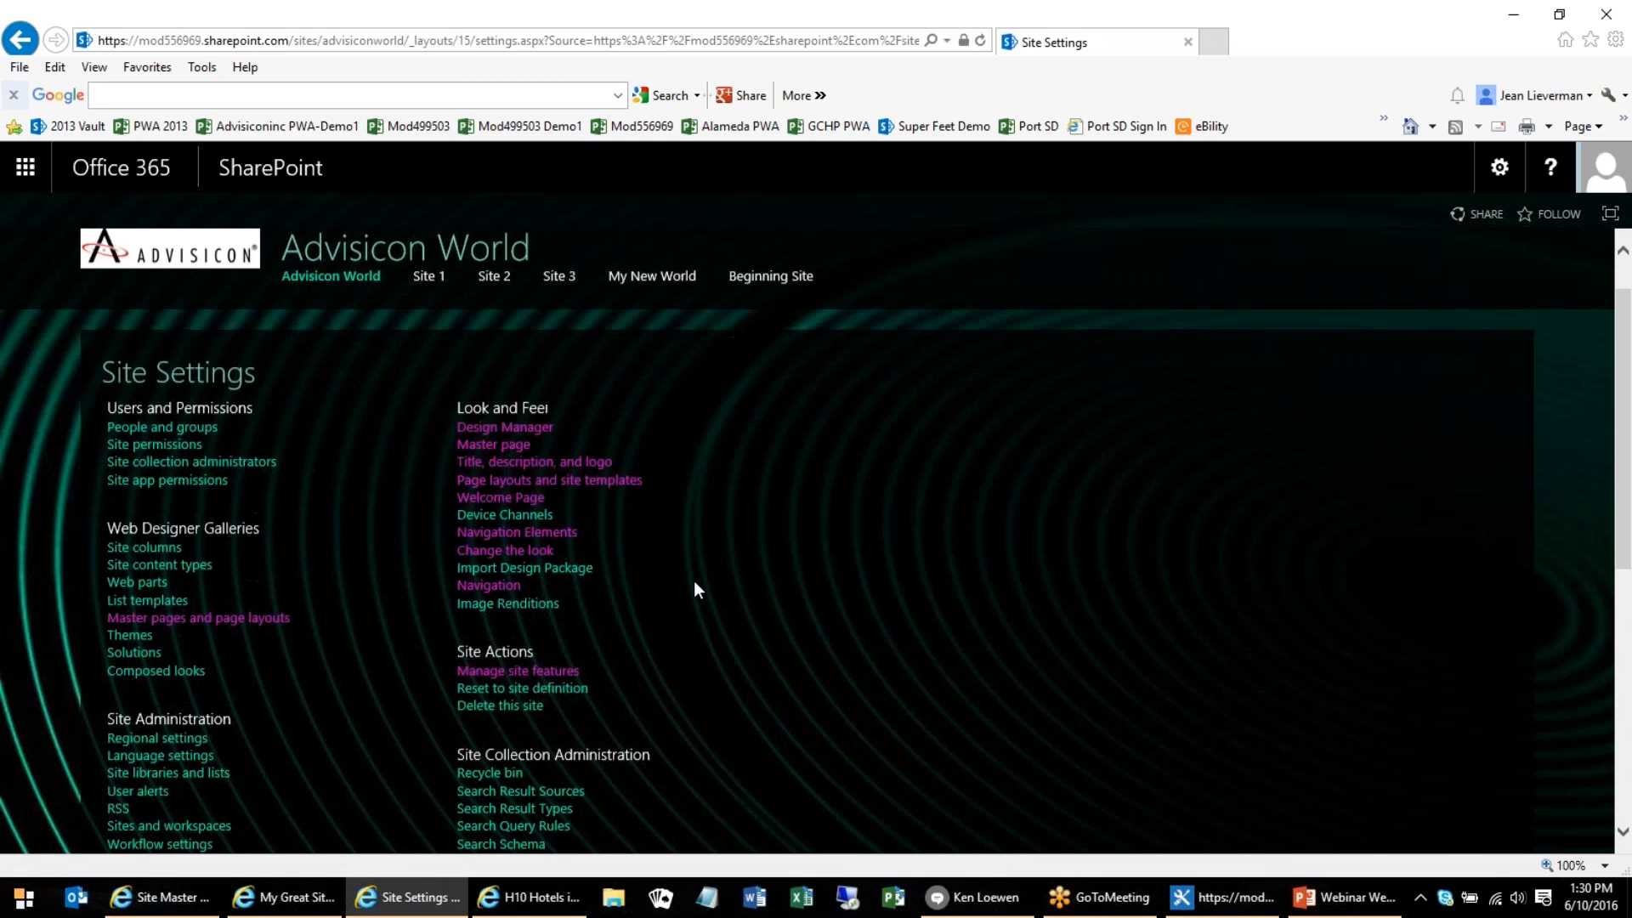
scroll(693, 590, down, 3)
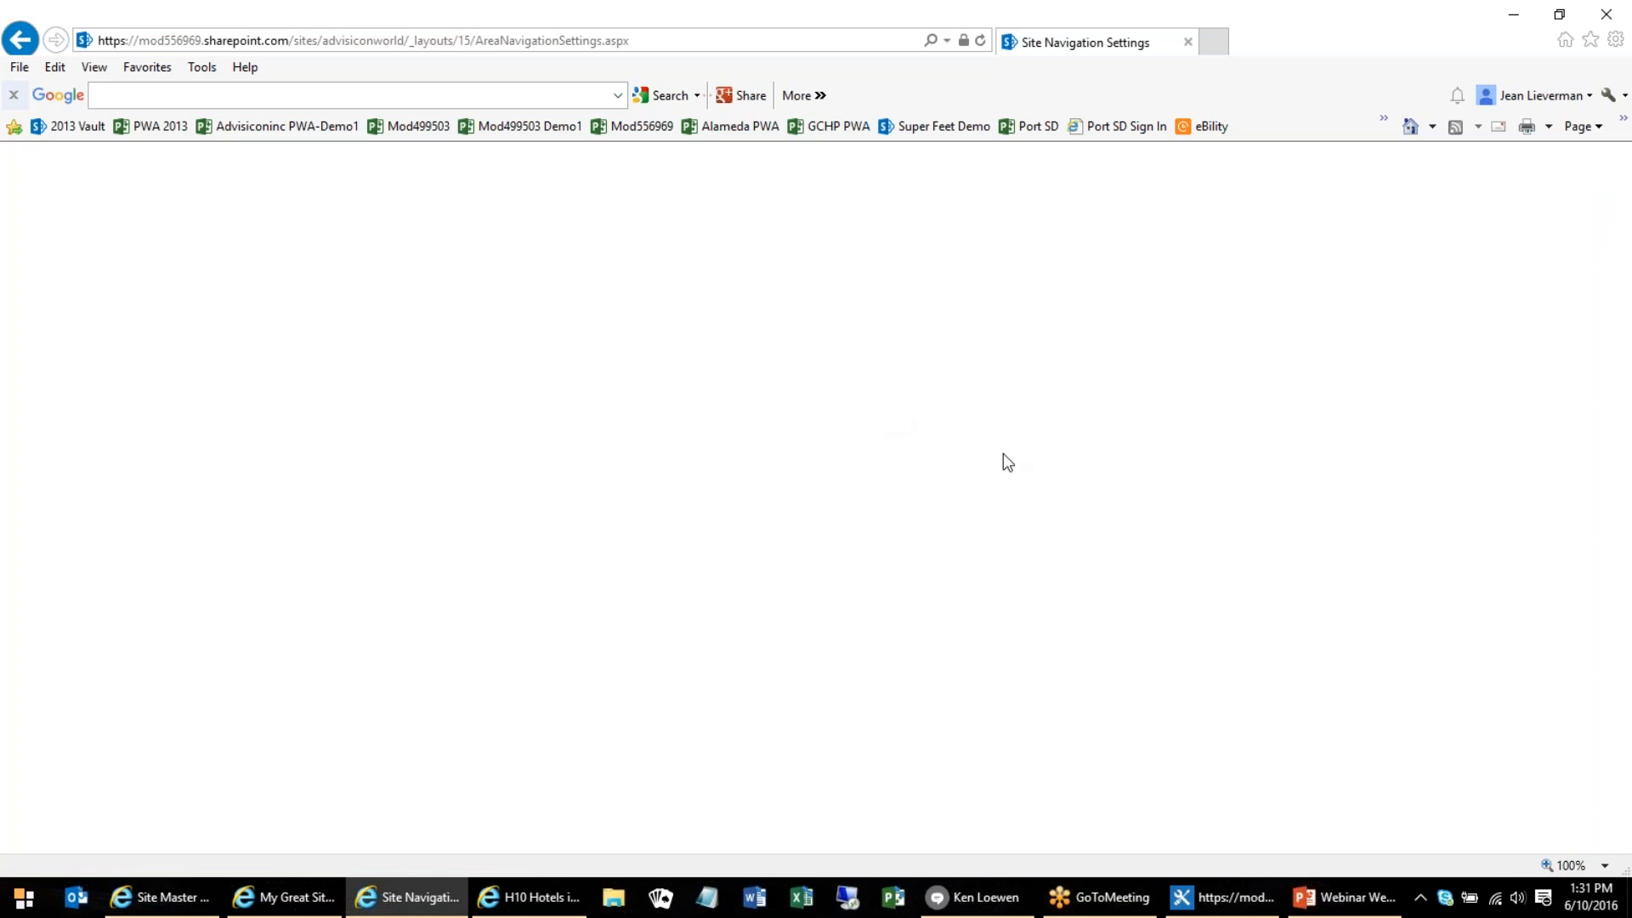
Examine the global, current and structural navigation options, including the My New World item, and leave without saving
scroll(1138, 497, down, 1)
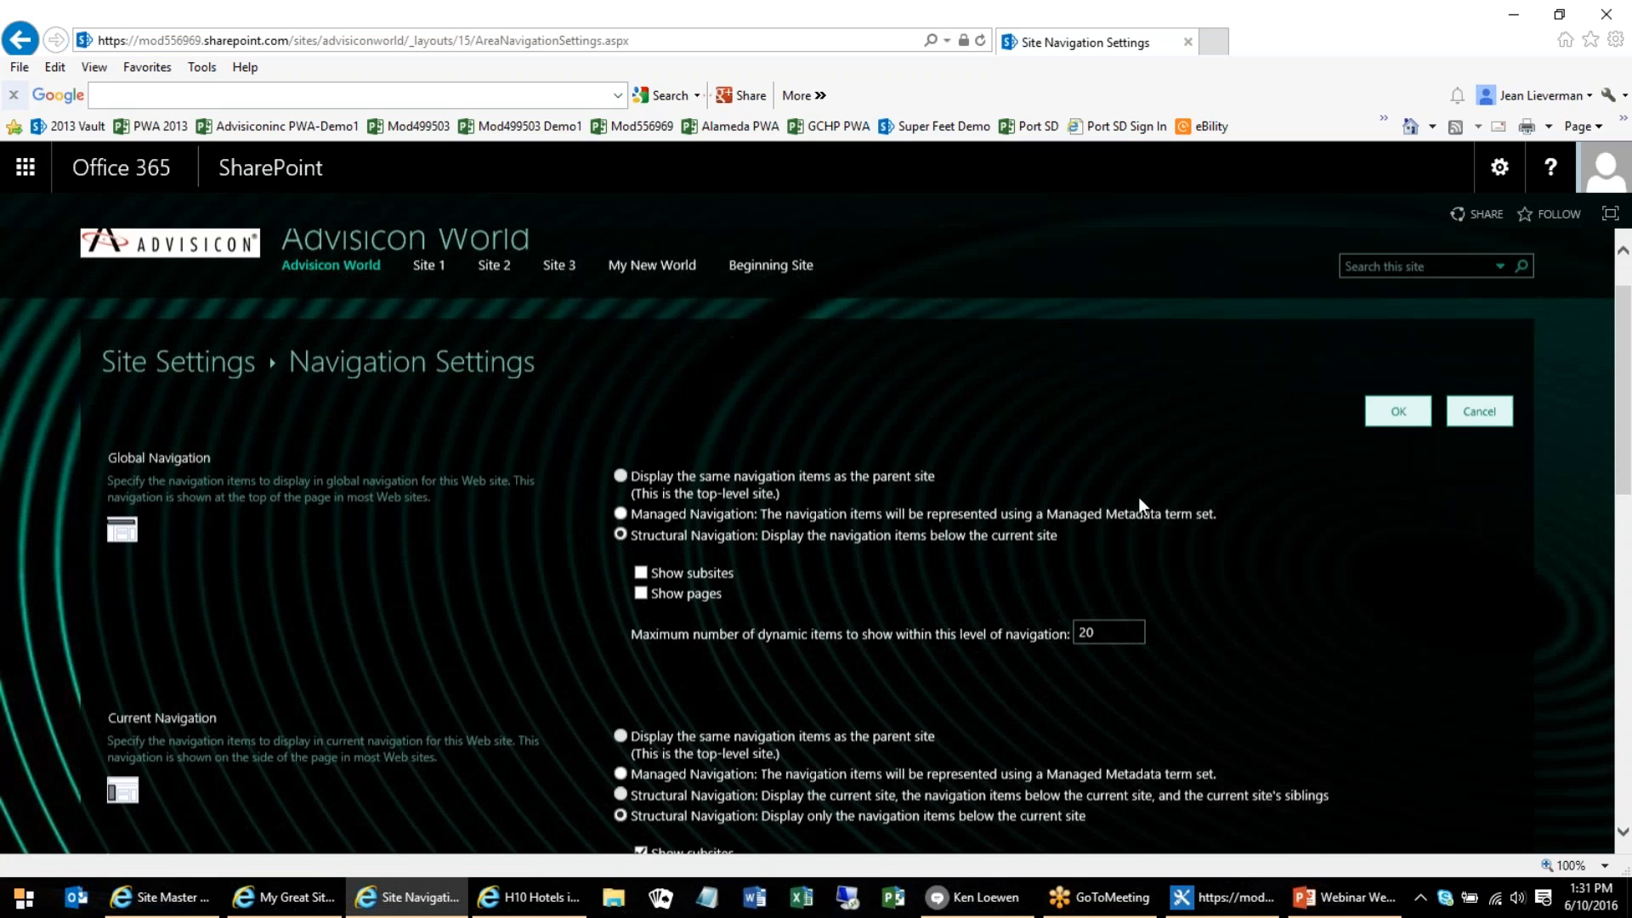
scroll(1139, 496, down, 2)
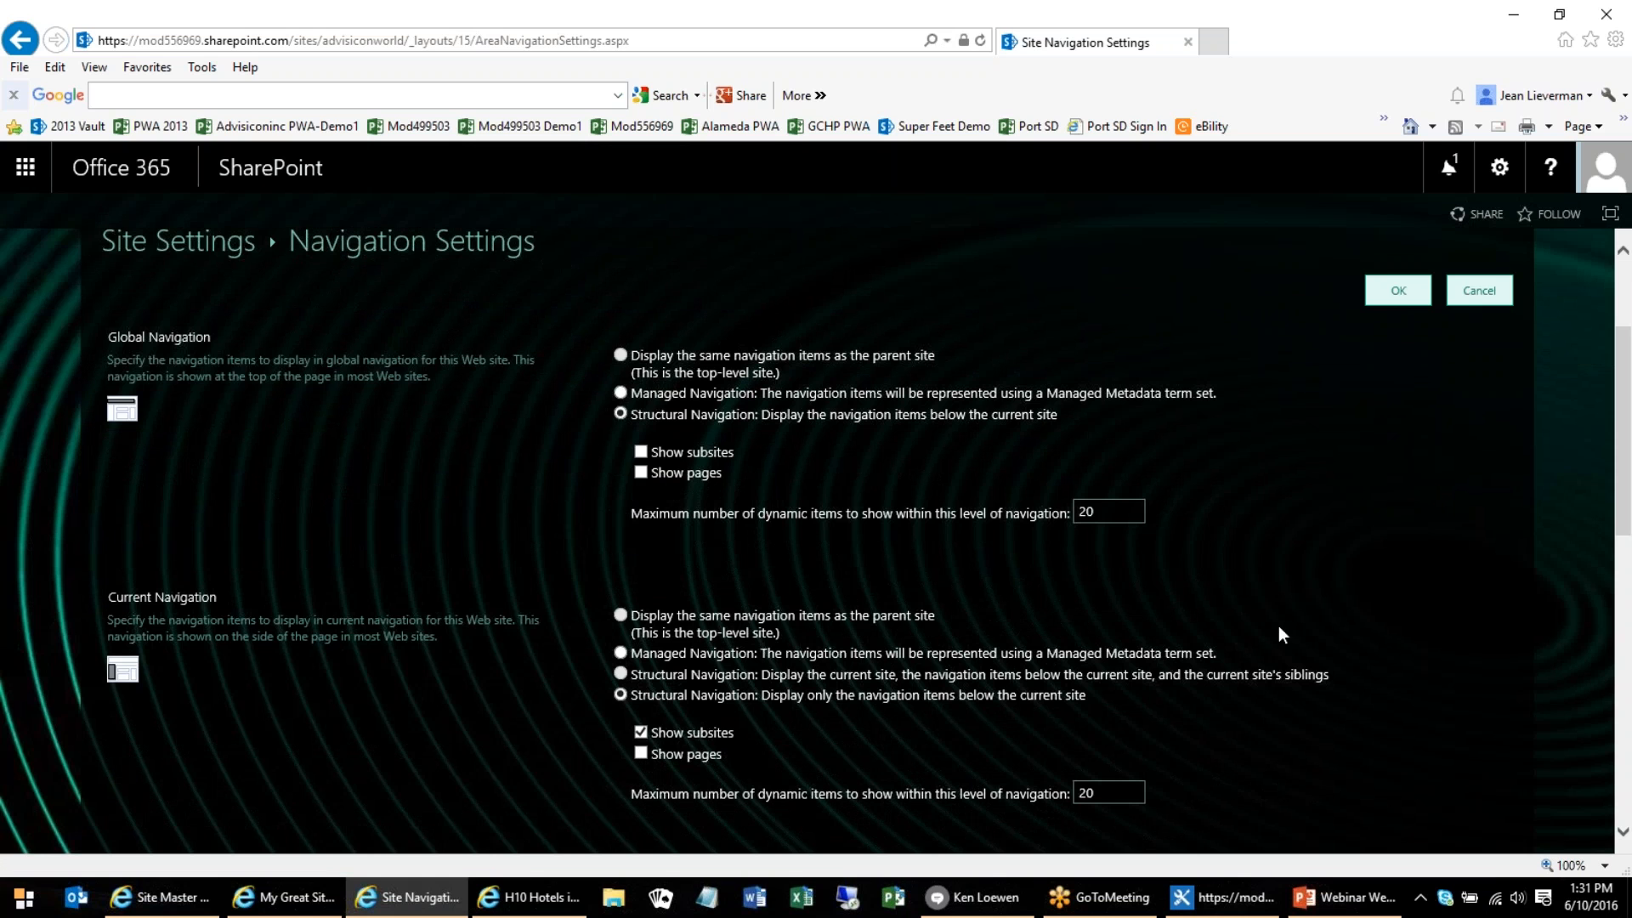
scroll(1286, 616, down, 4)
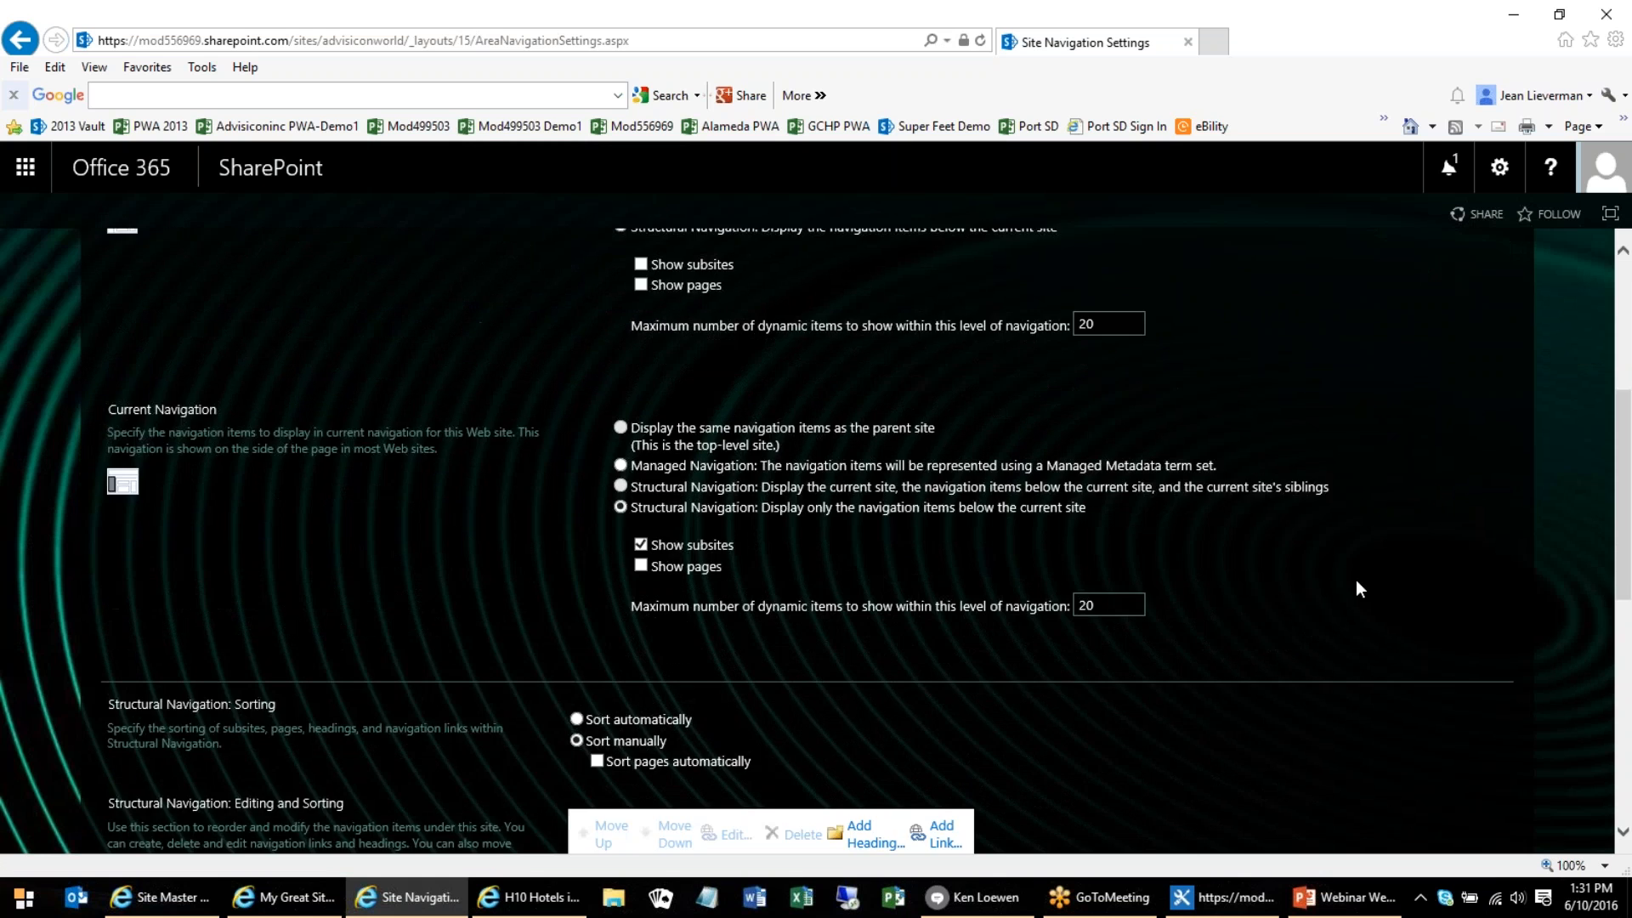
scroll(1358, 588, down, 1)
scroll(1354, 586, down, 4)
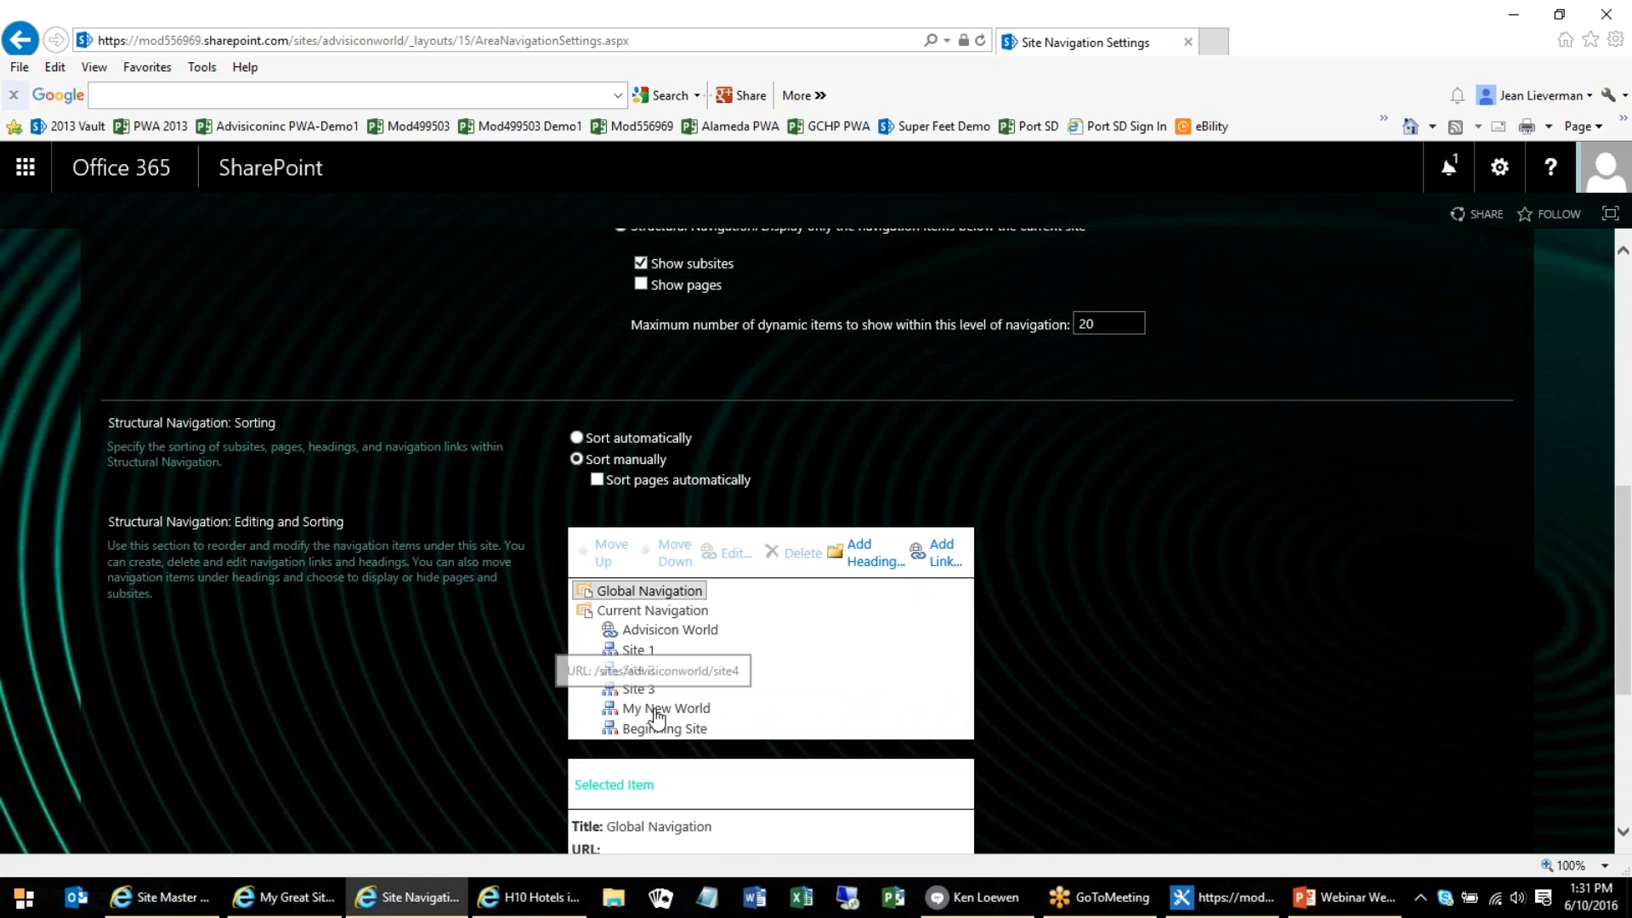
click(658, 711)
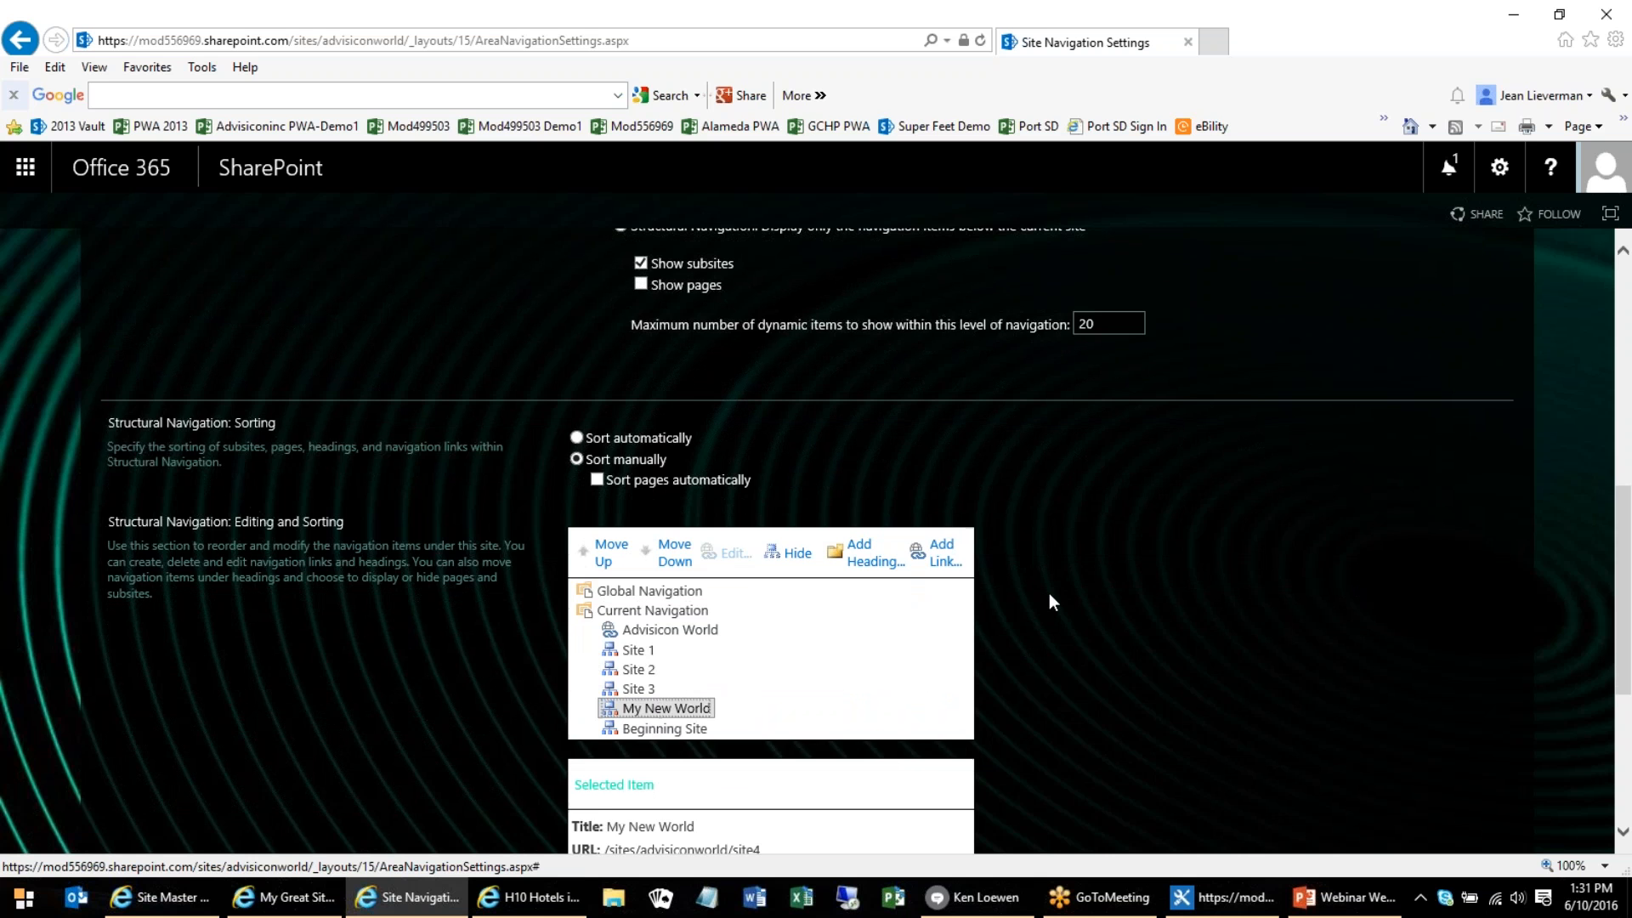
scroll(1049, 593, up, 7)
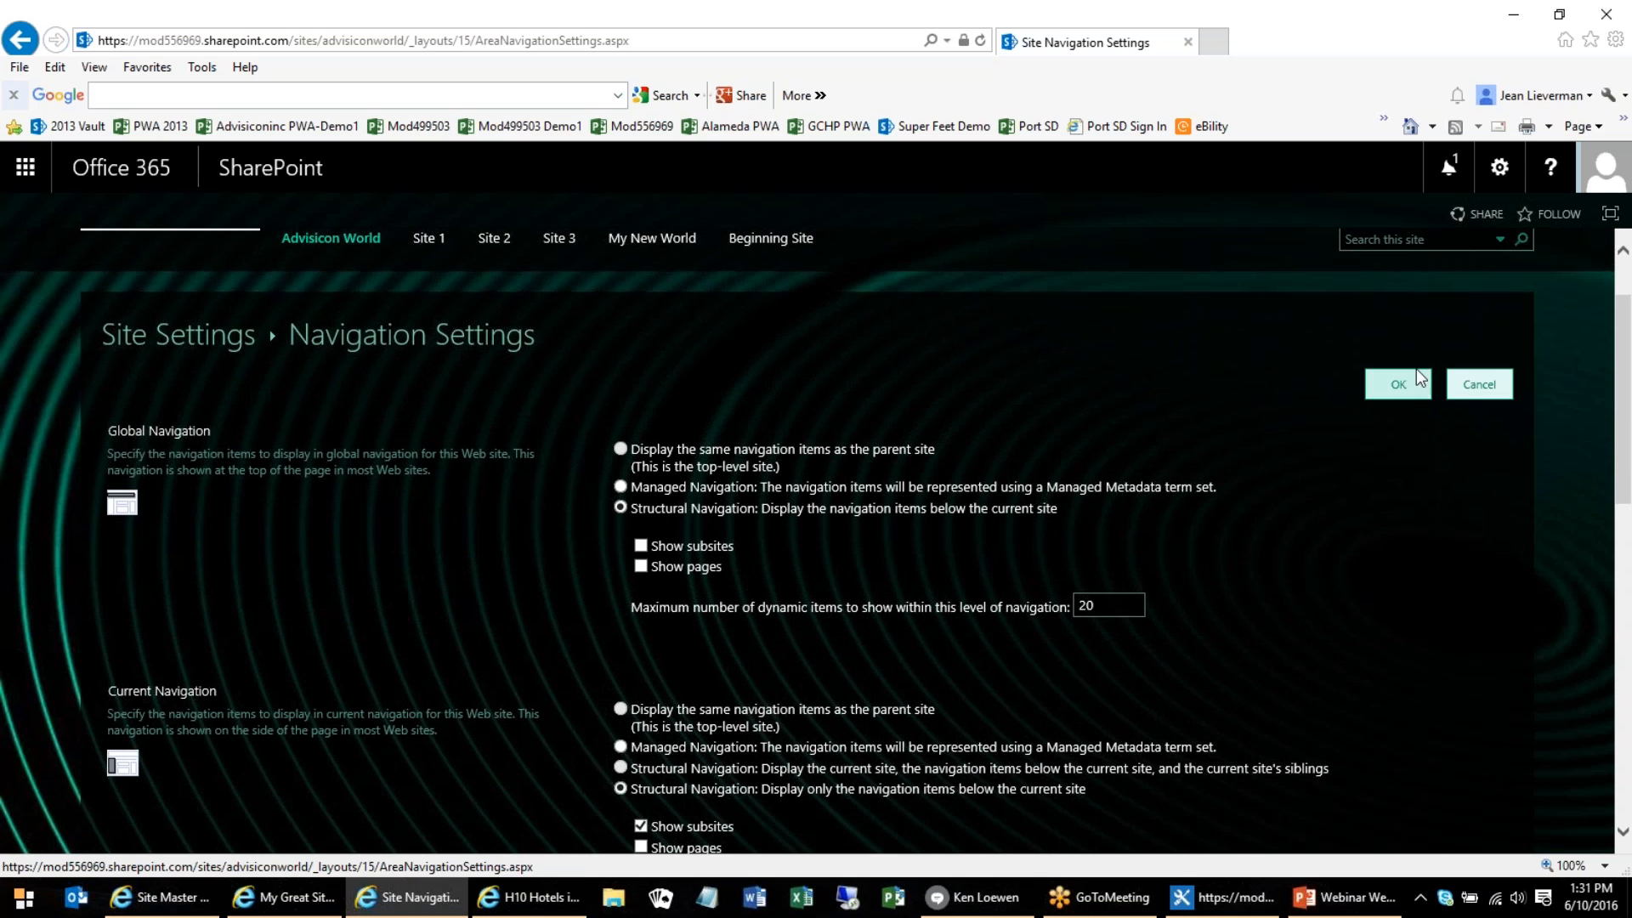
click(1468, 382)
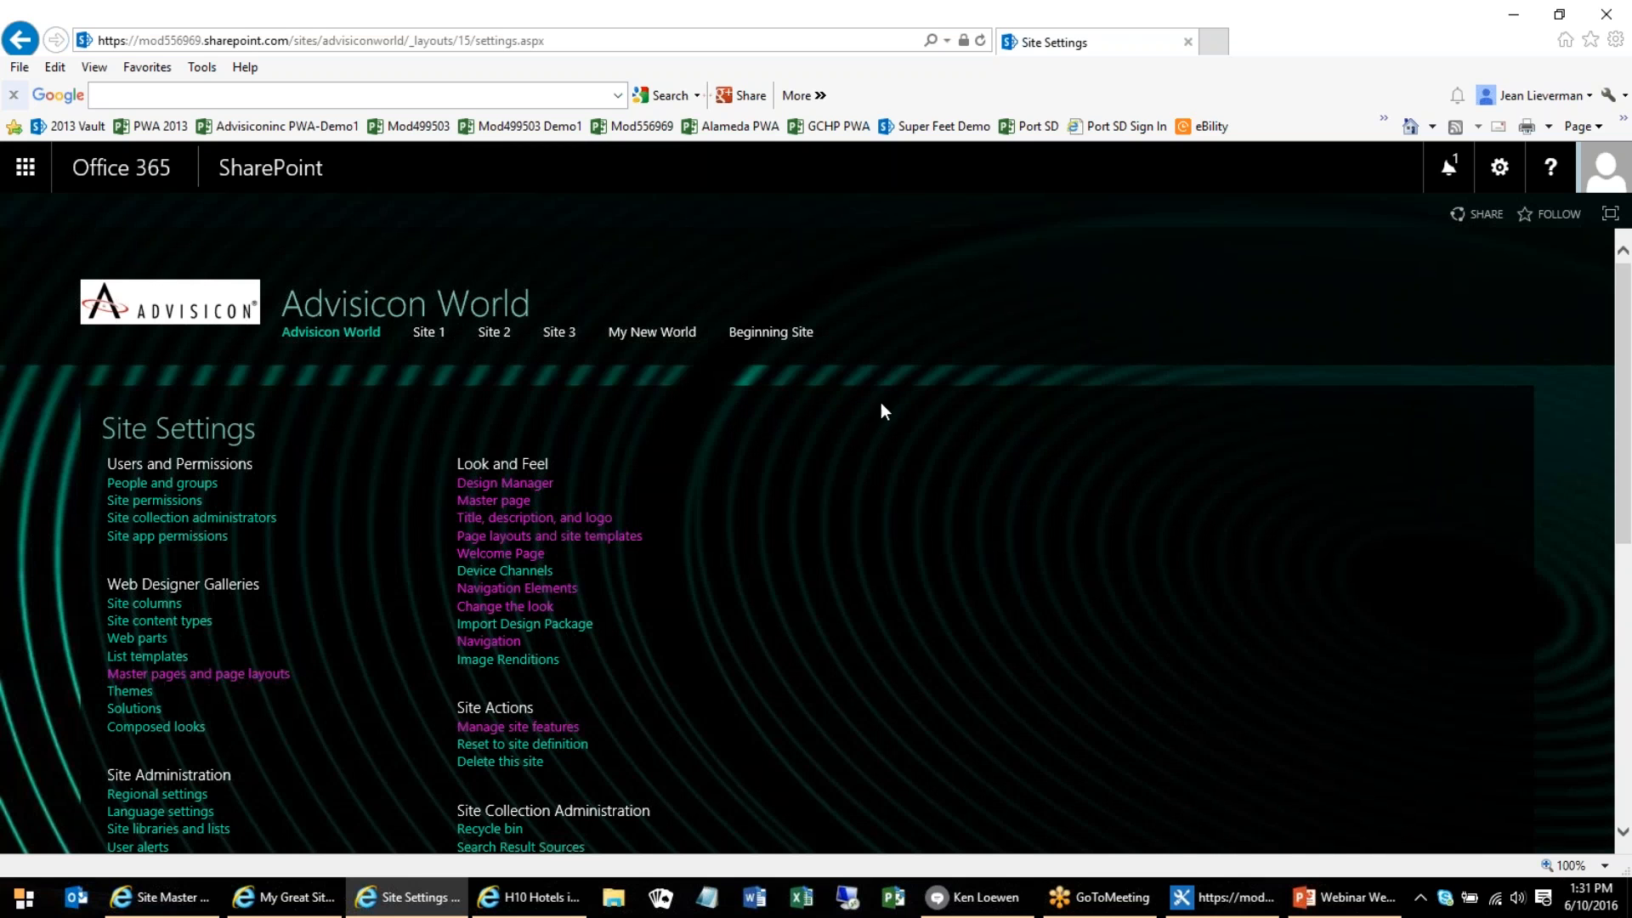
Return to the Advisicon World home page and show its ribbon
click(302, 334)
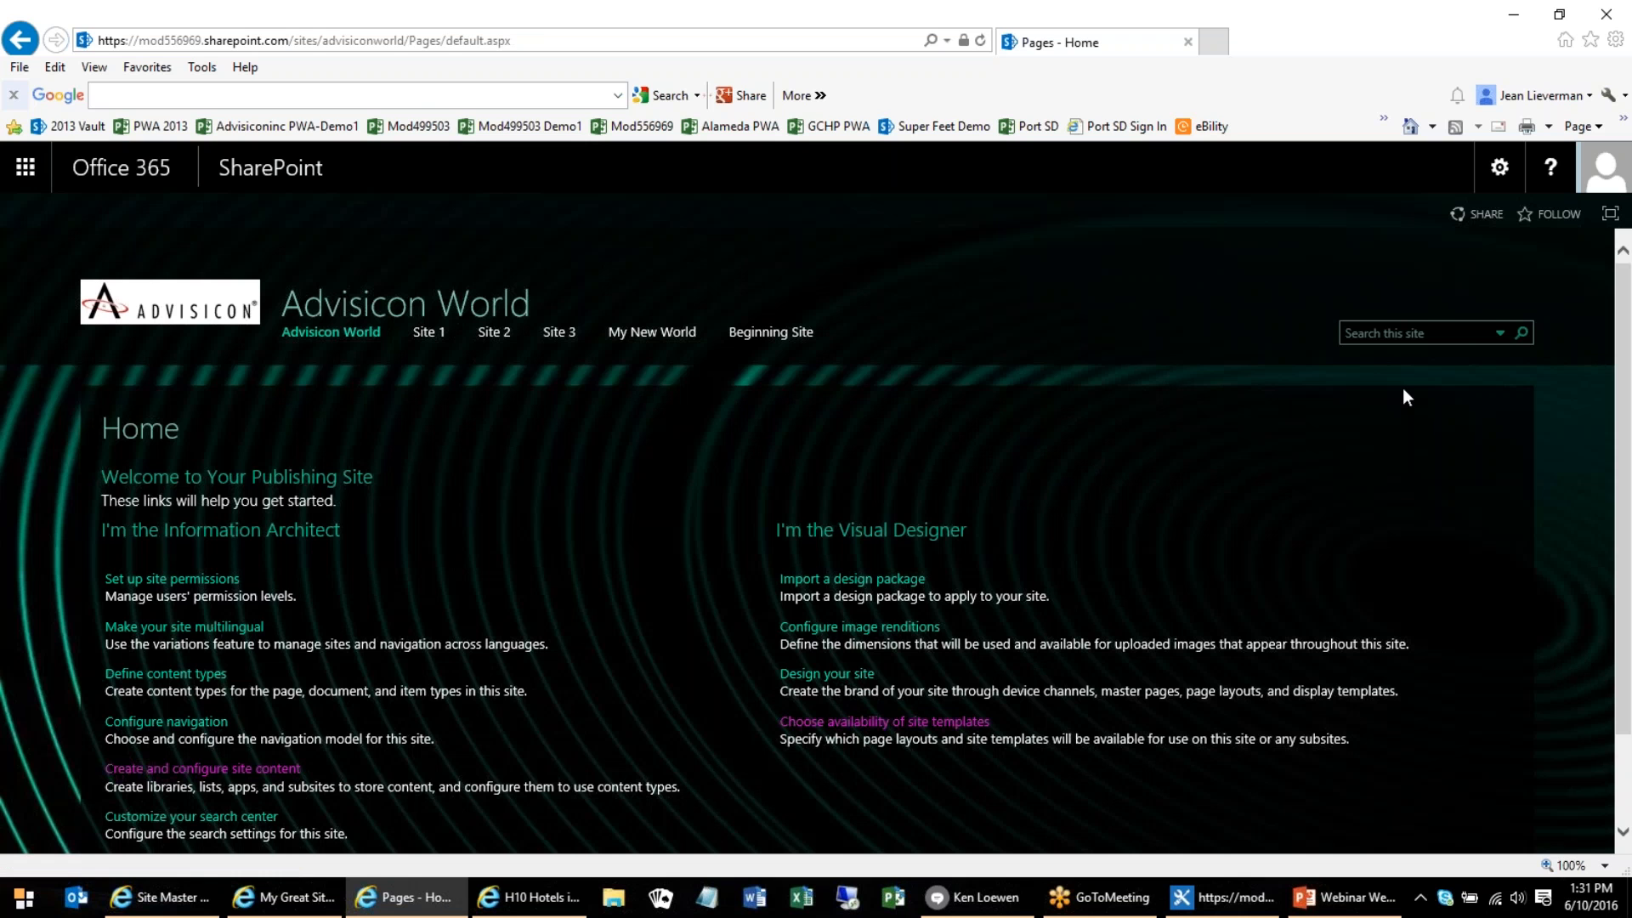
click(1503, 174)
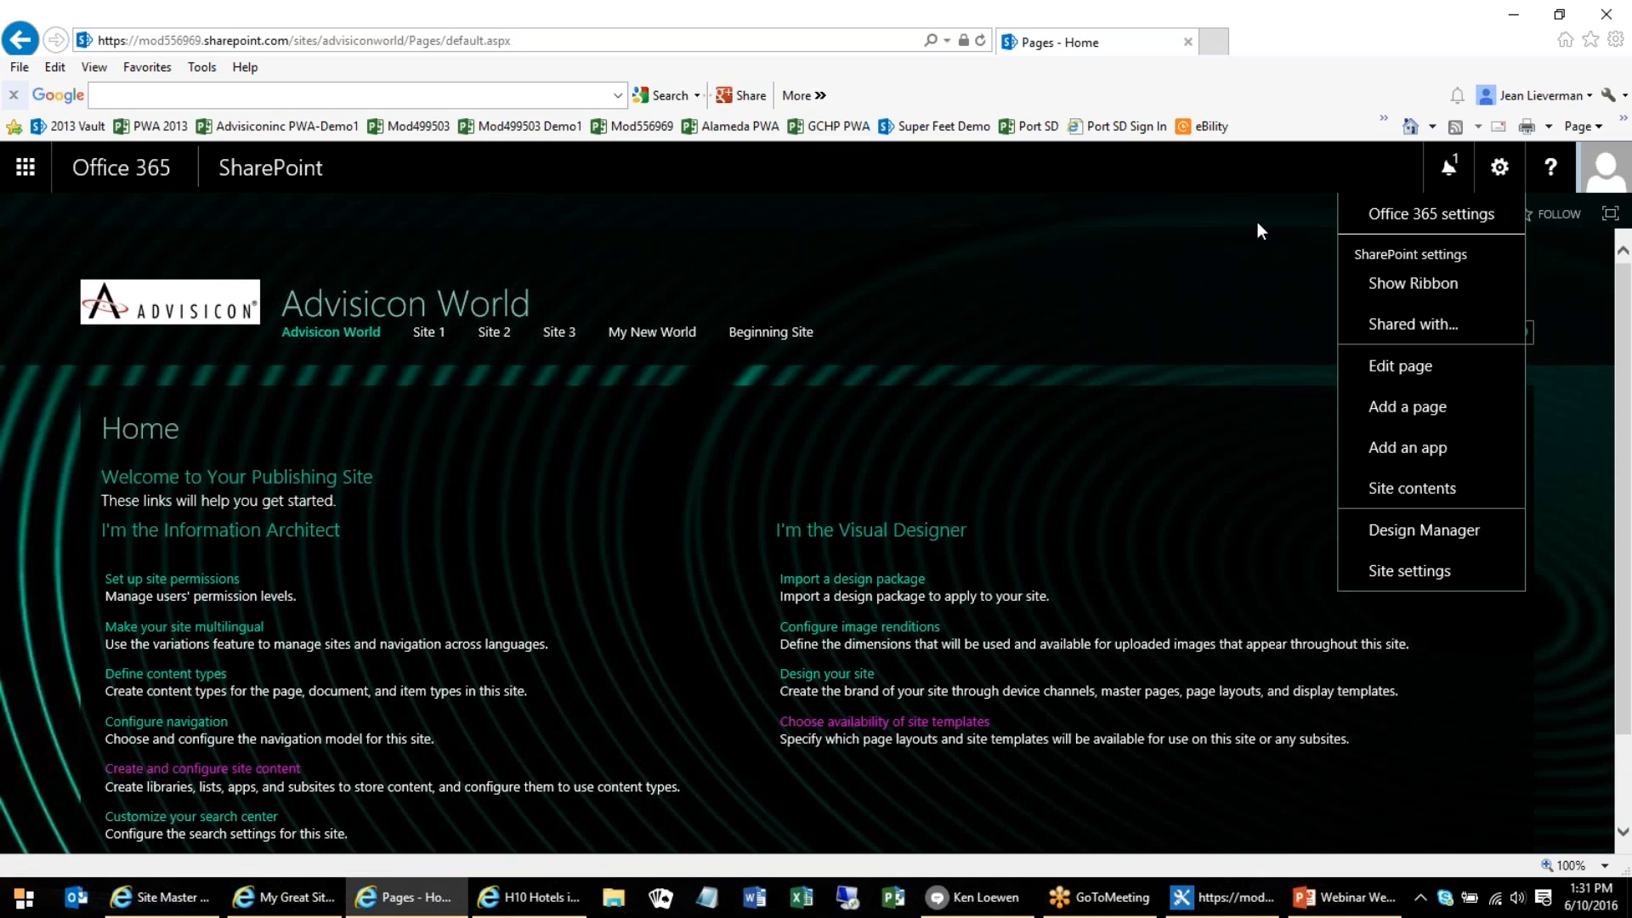
click(1253, 217)
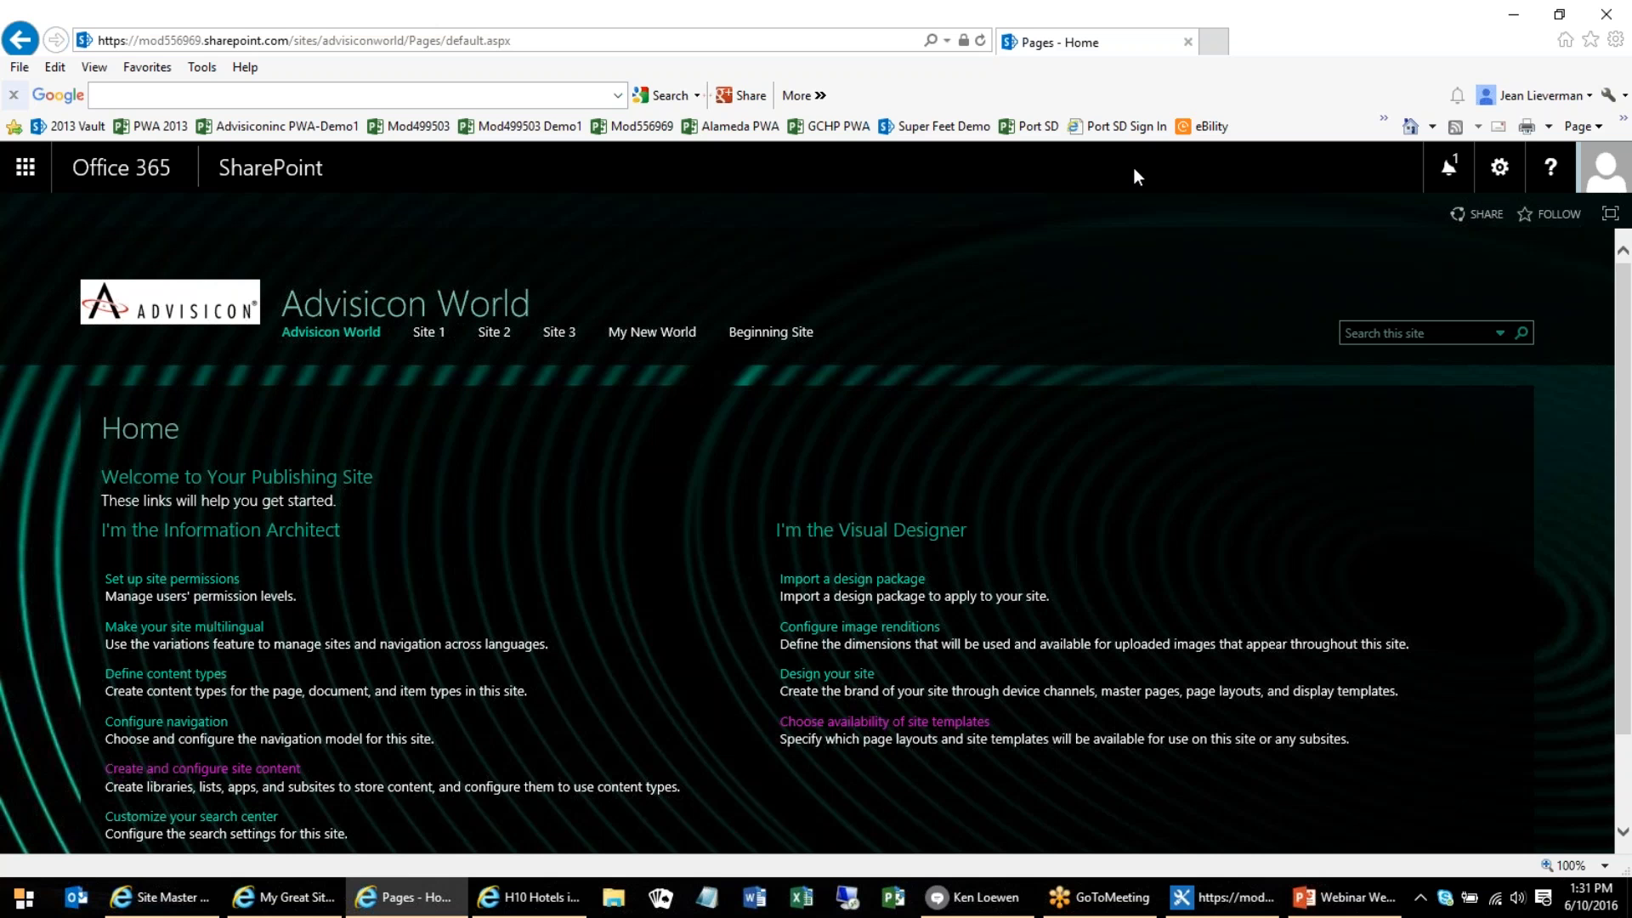
click(1499, 170)
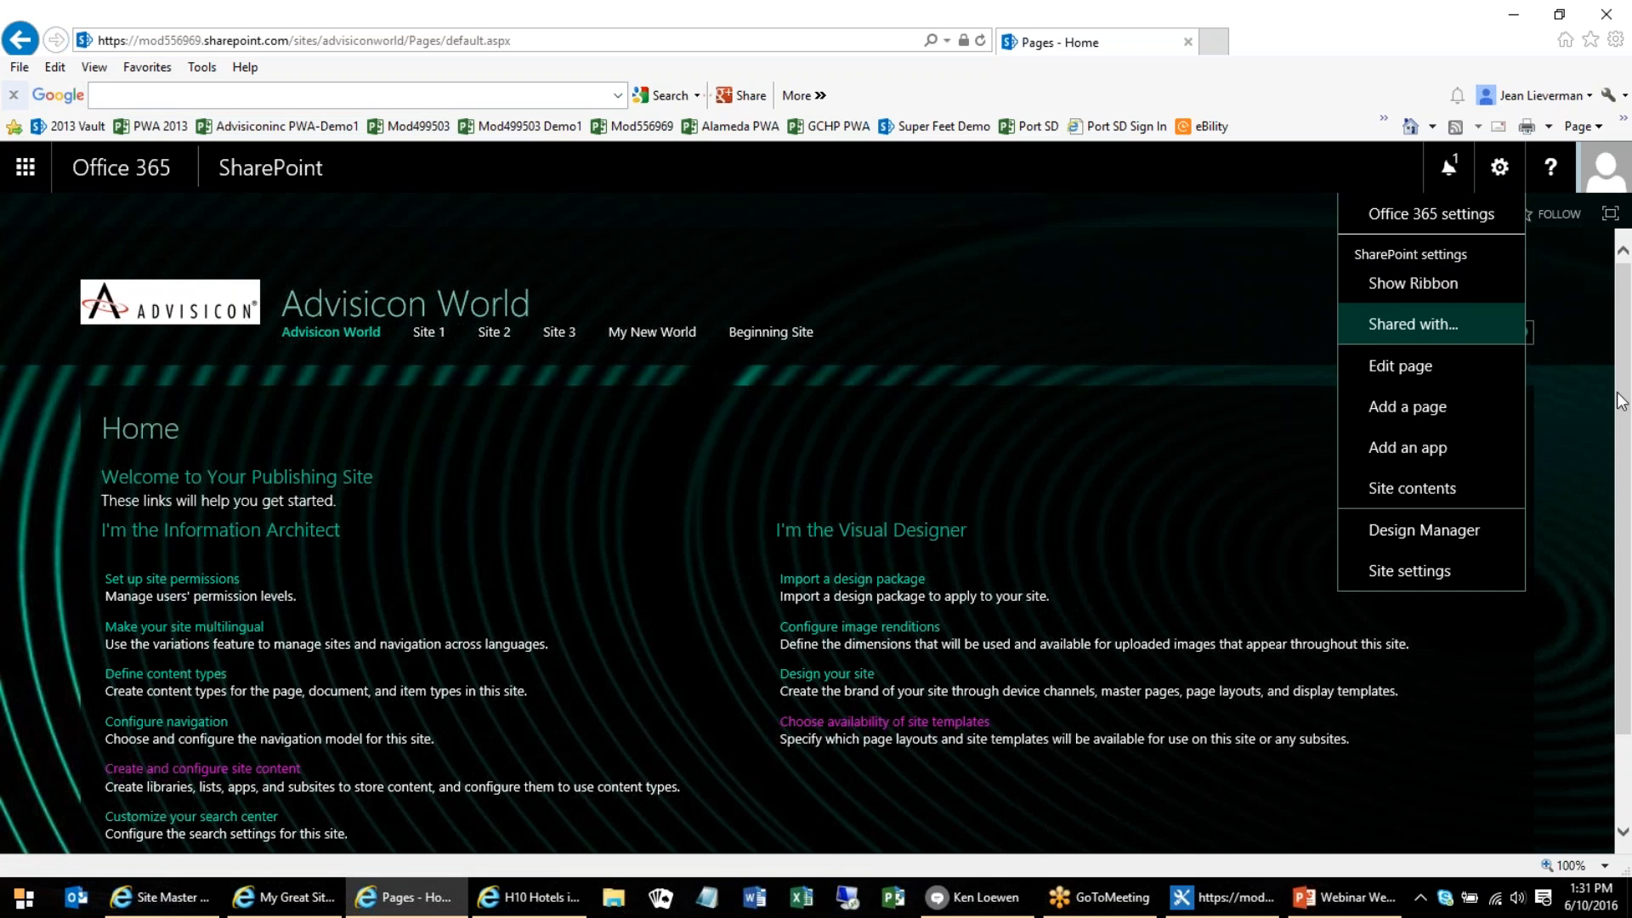
click(1407, 289)
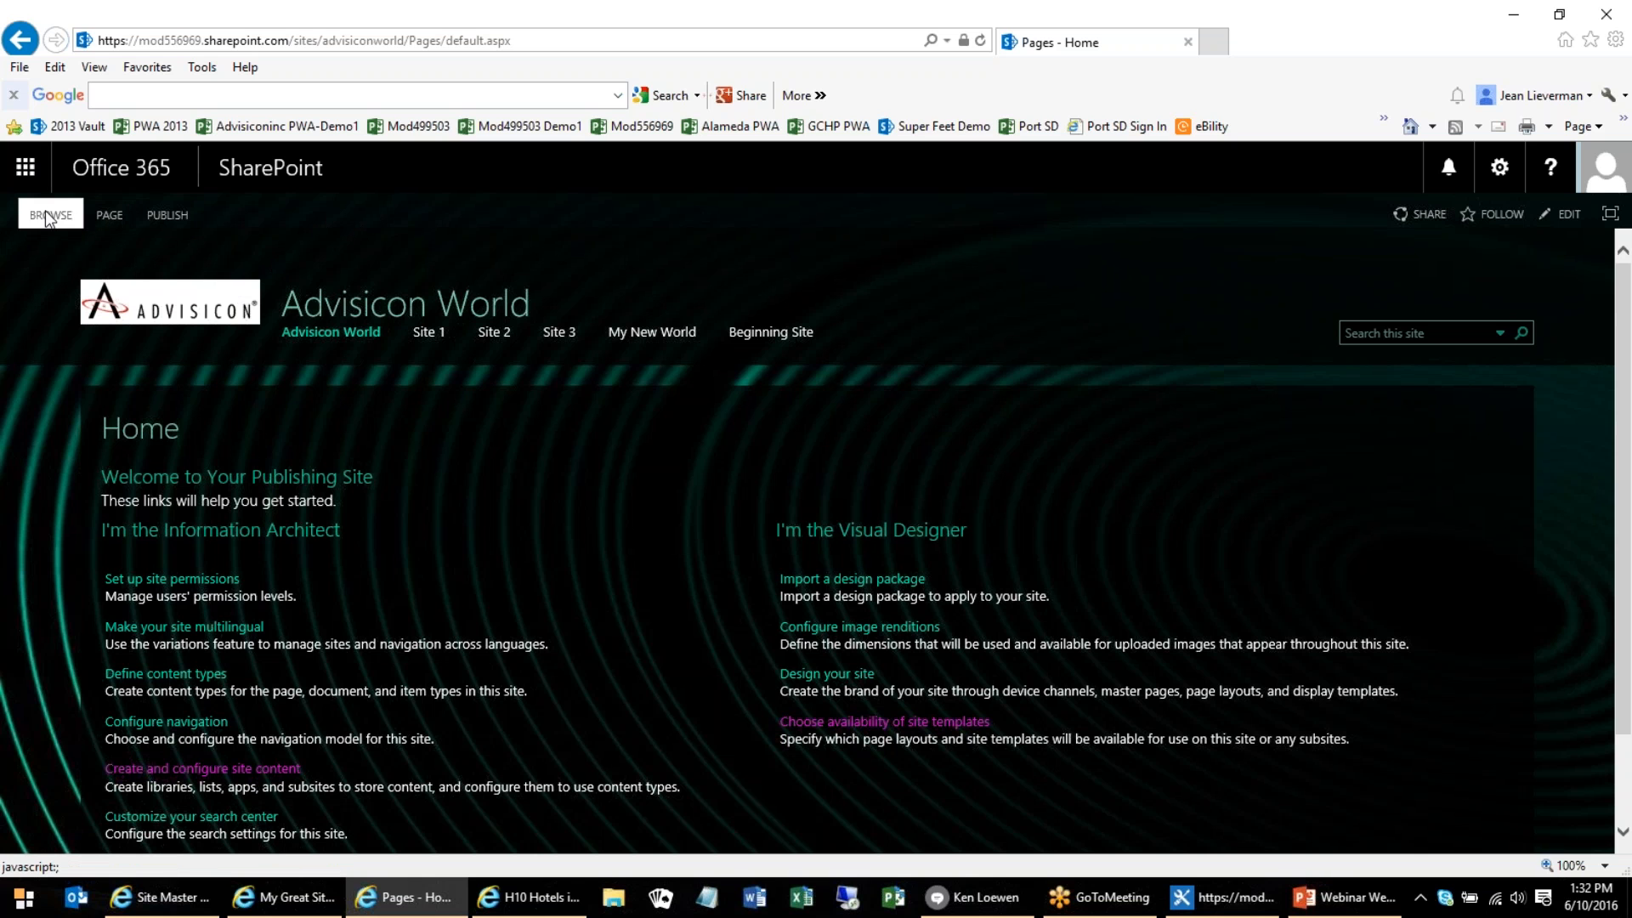
View the Page and Publish ribbon commands of the home page and hide the ribbon again
click(109, 216)
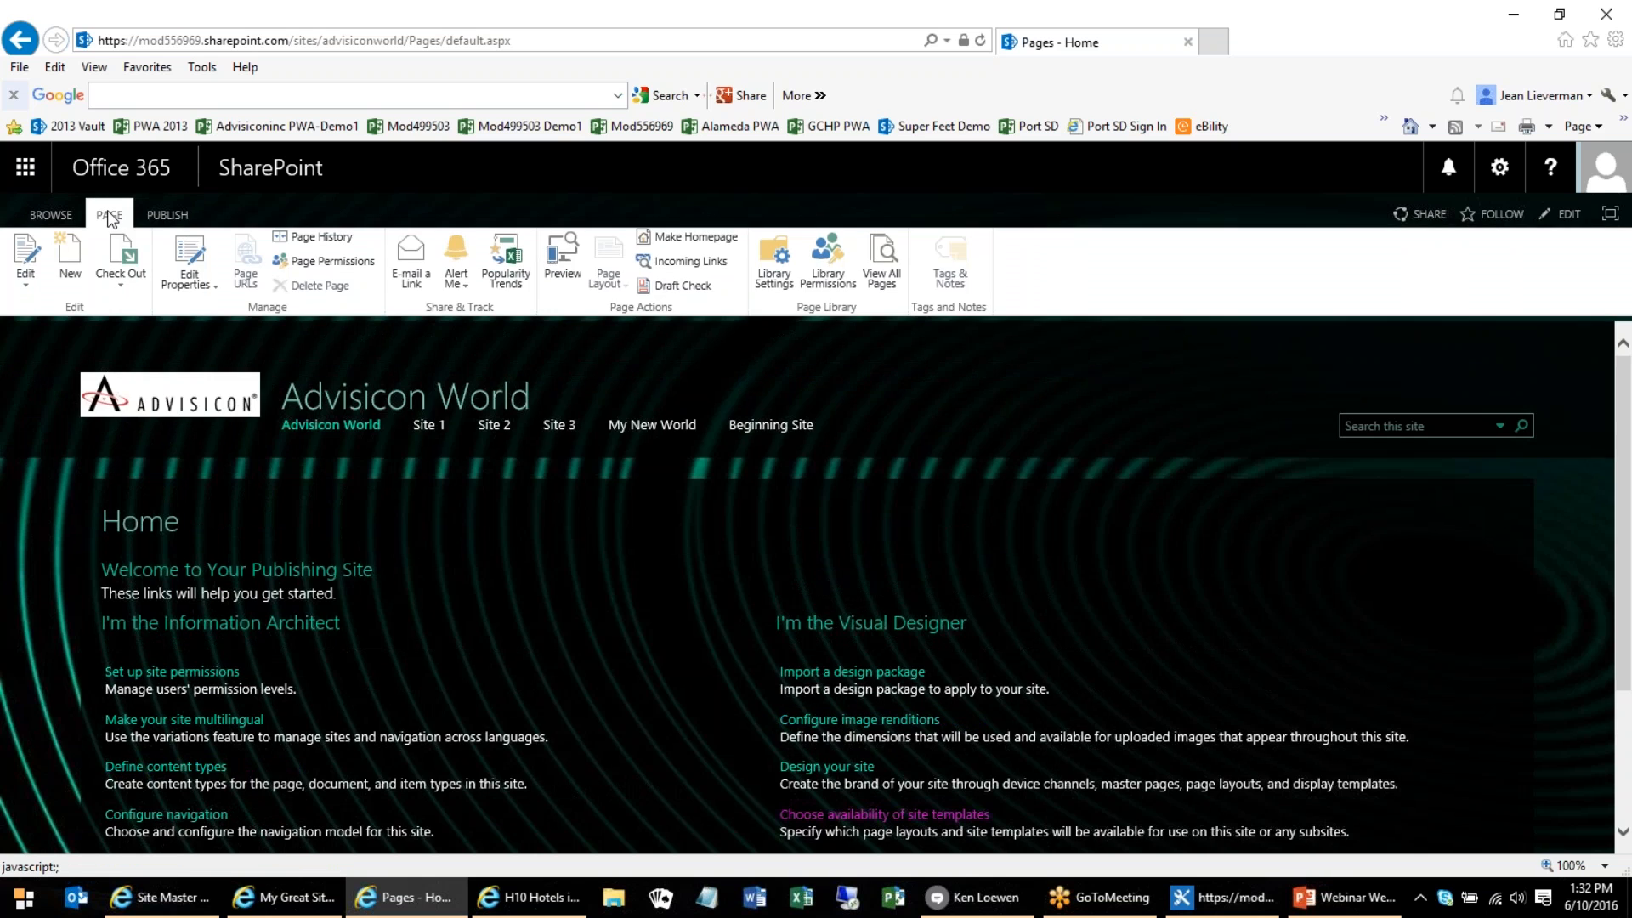
click(166, 214)
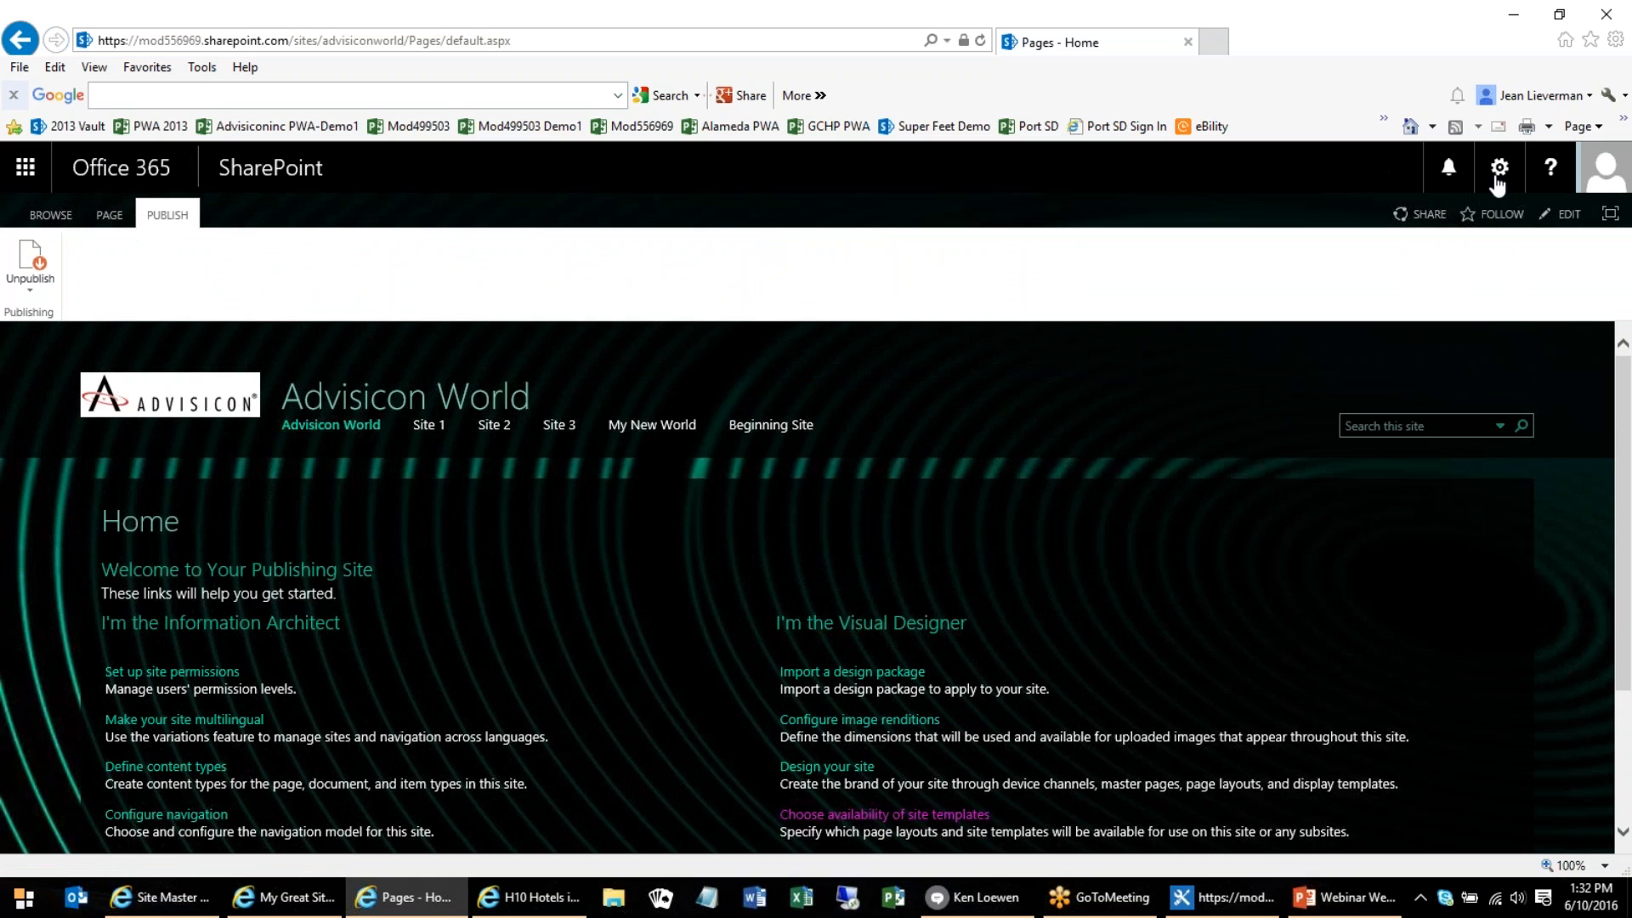
click(1499, 170)
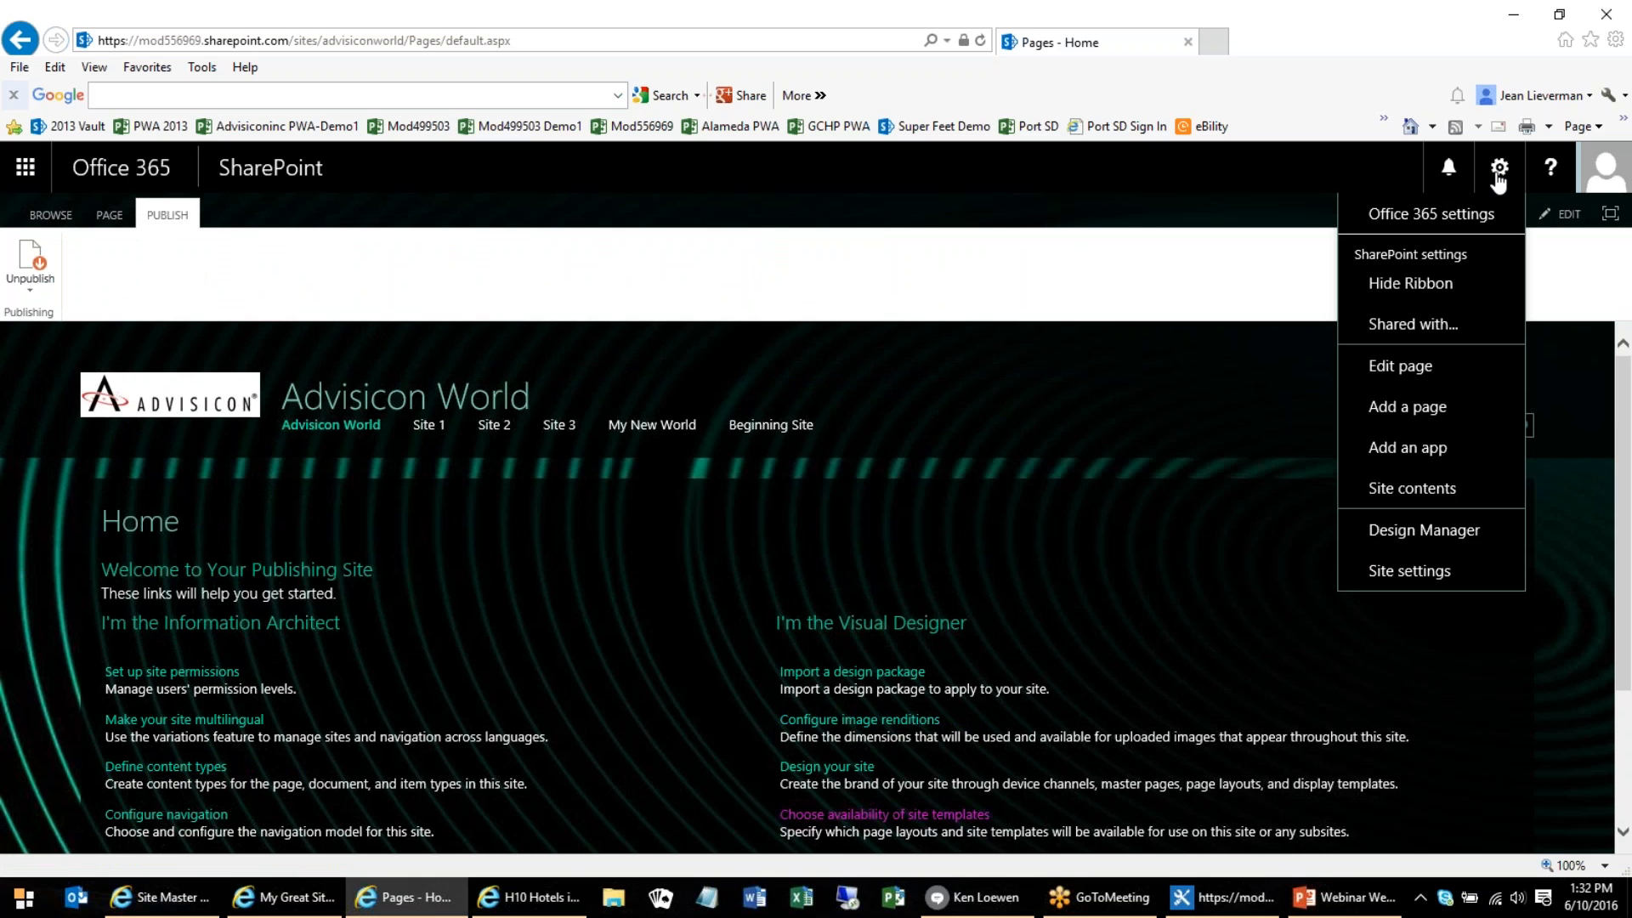
click(1411, 283)
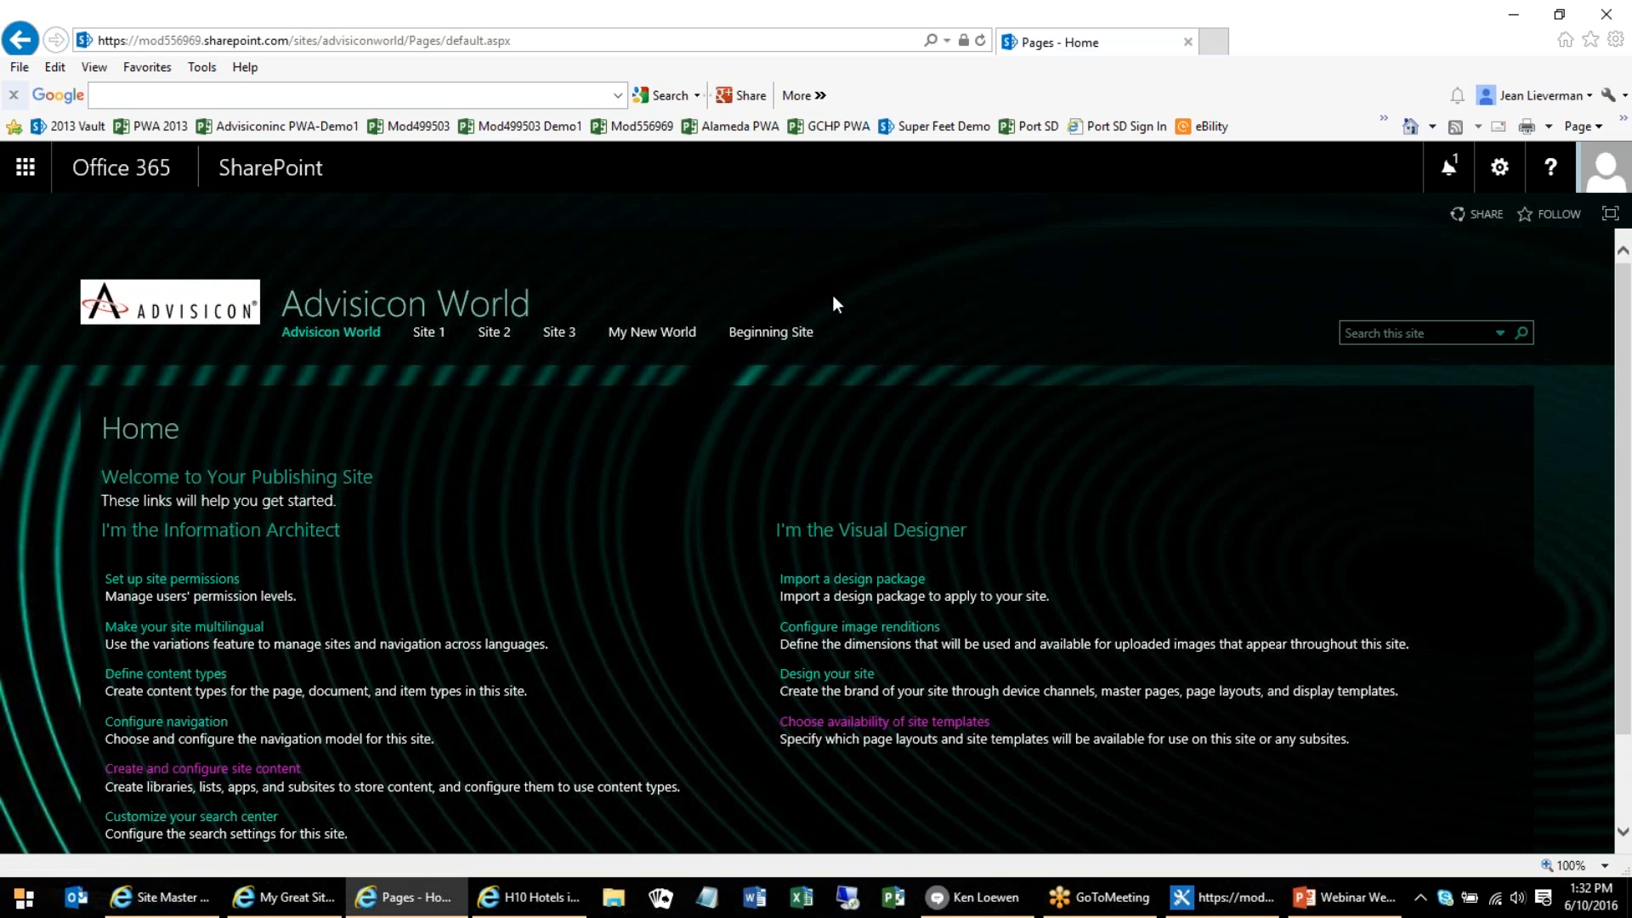
Open the Beginning Site subsite and start the F12 Developer Tools on its home page
click(783, 337)
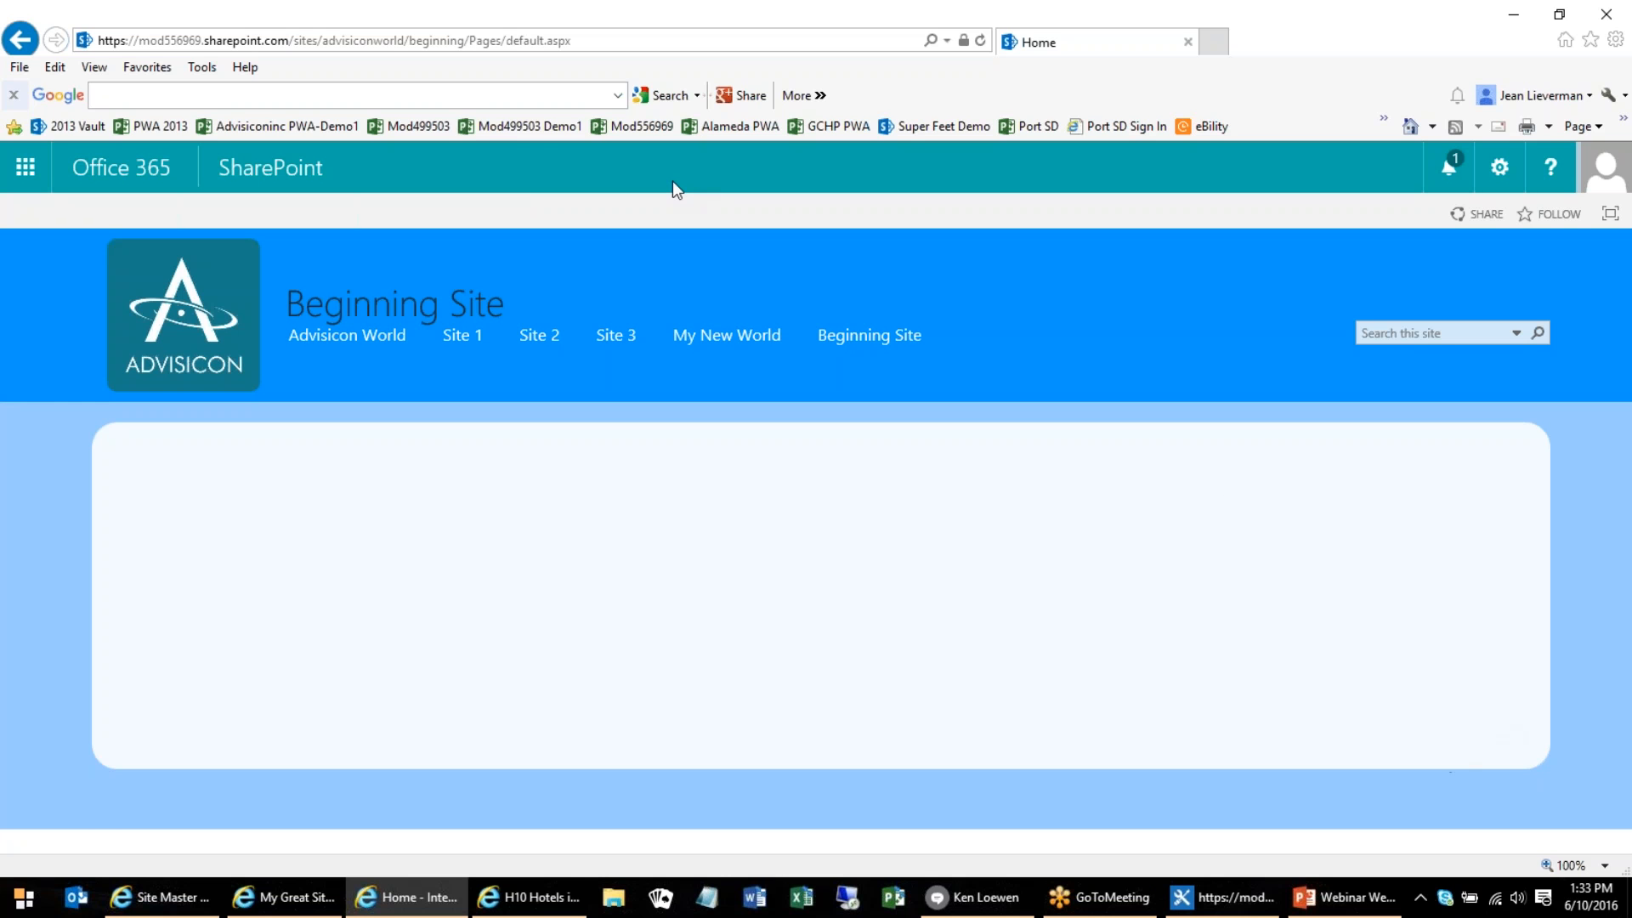
click(190, 65)
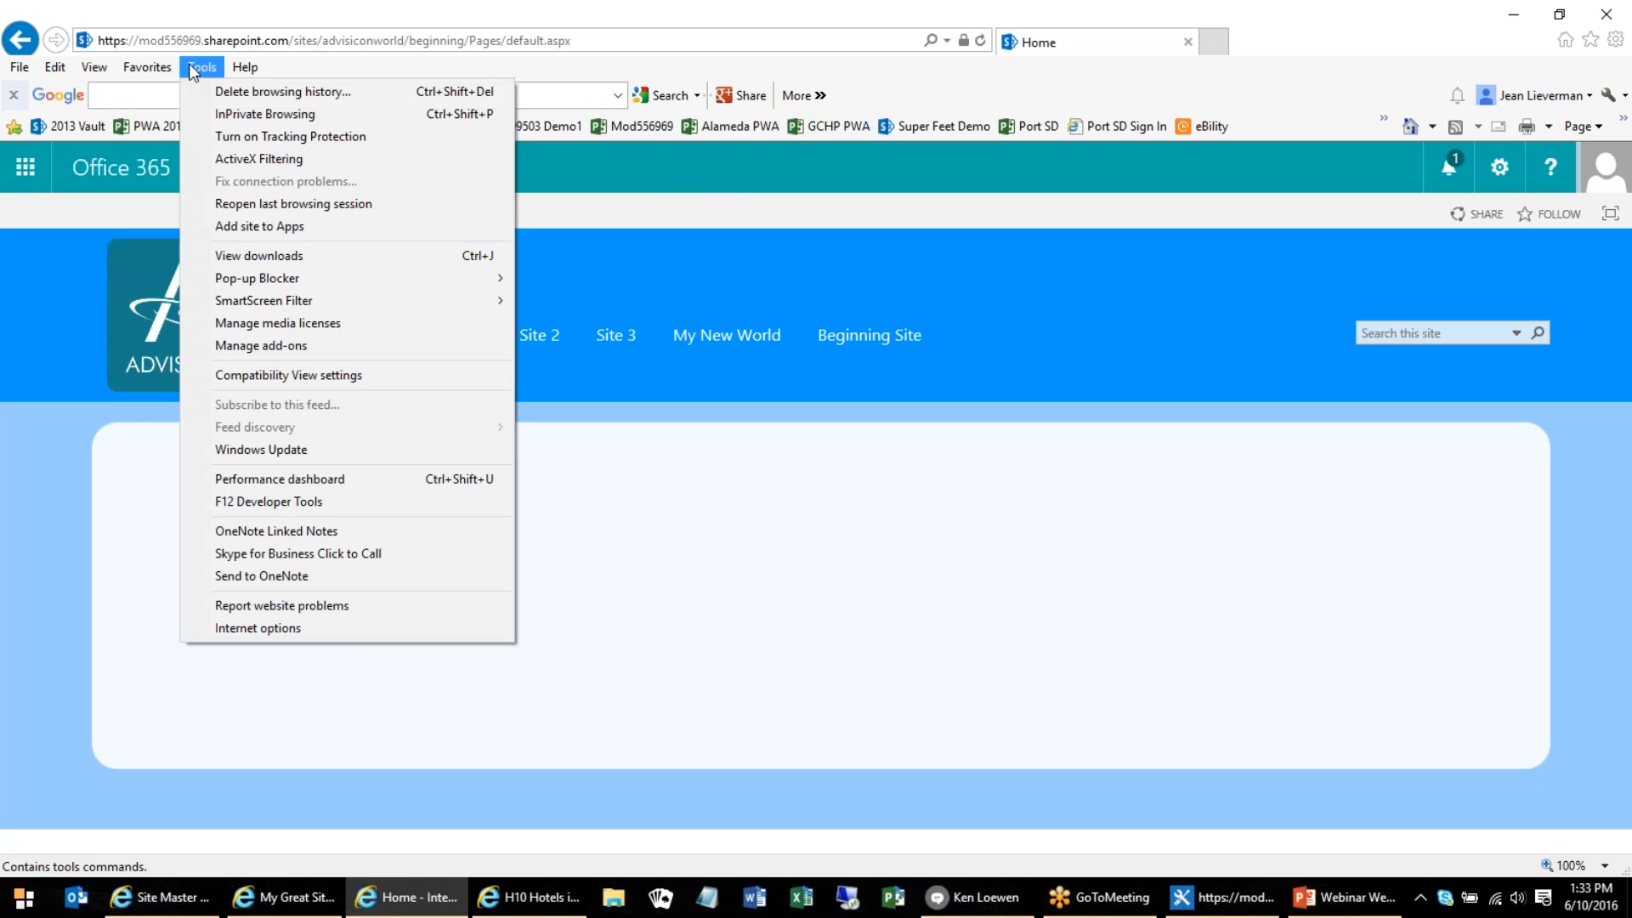
click(260, 503)
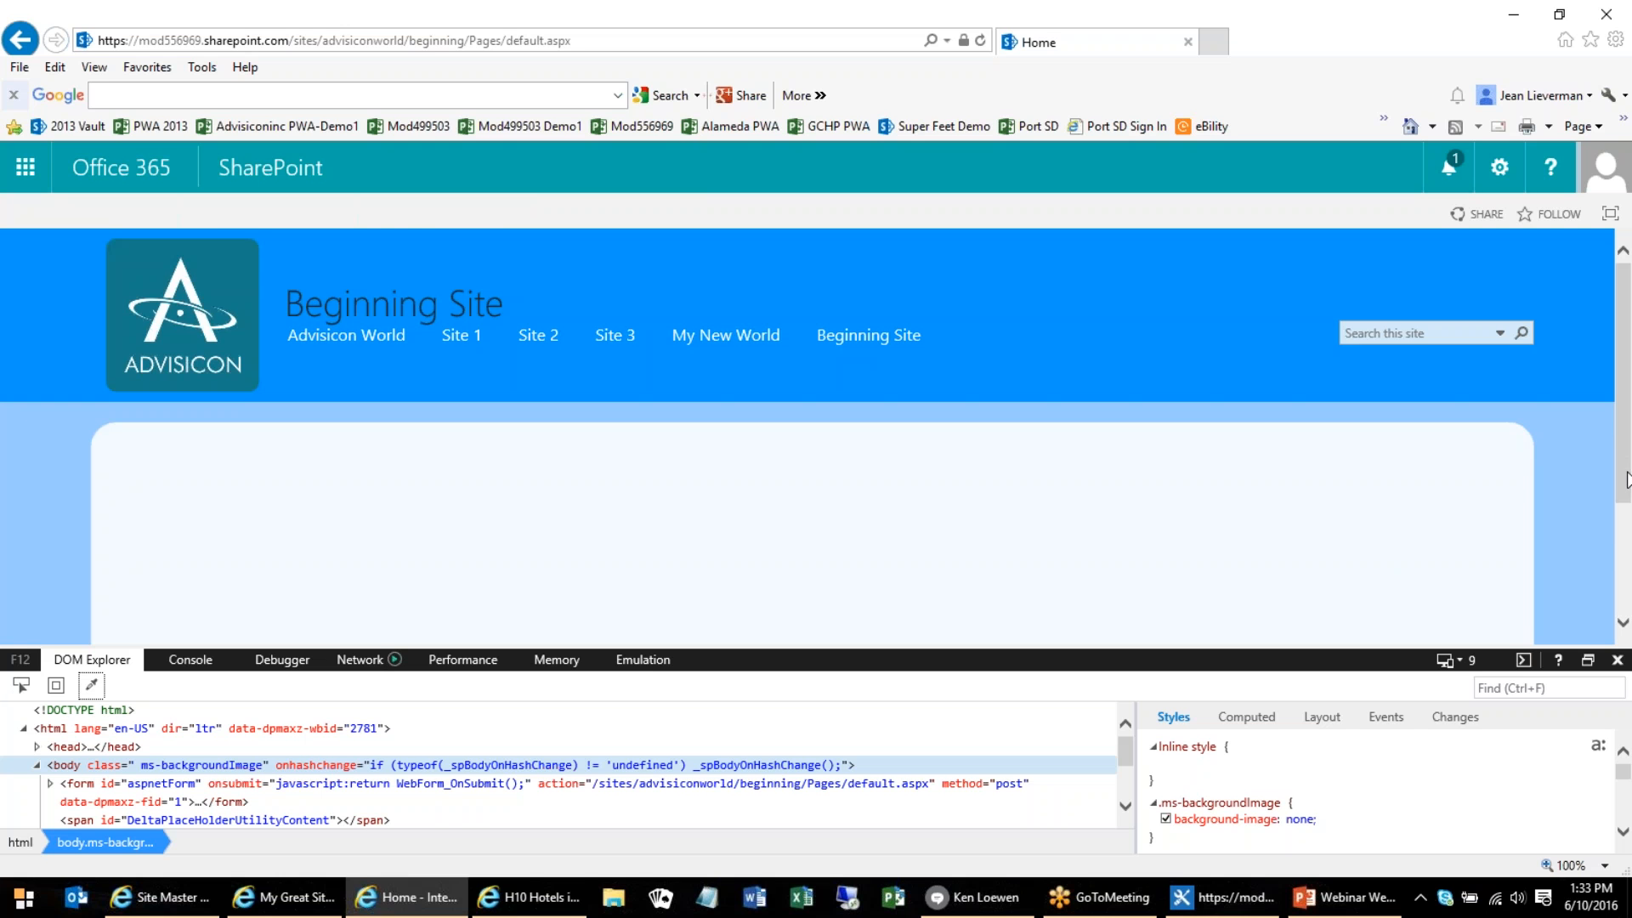
scroll(1619, 437, down, 1)
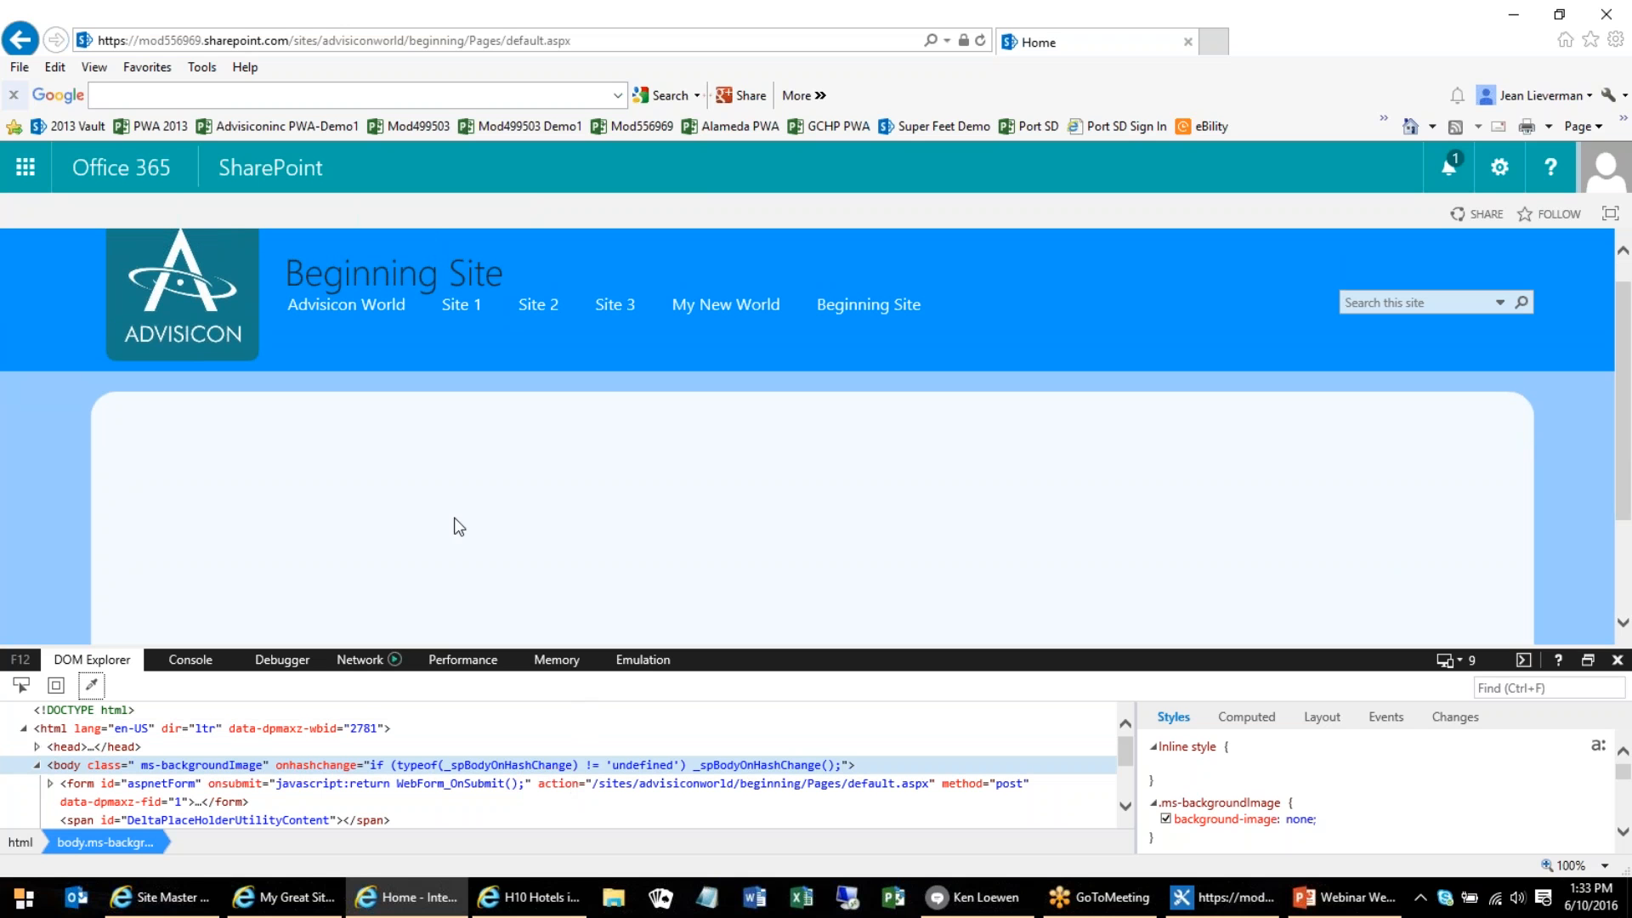
Select the page's white content box for inspection and set its ms-pub-contentLayout height to 100px
click(20, 686)
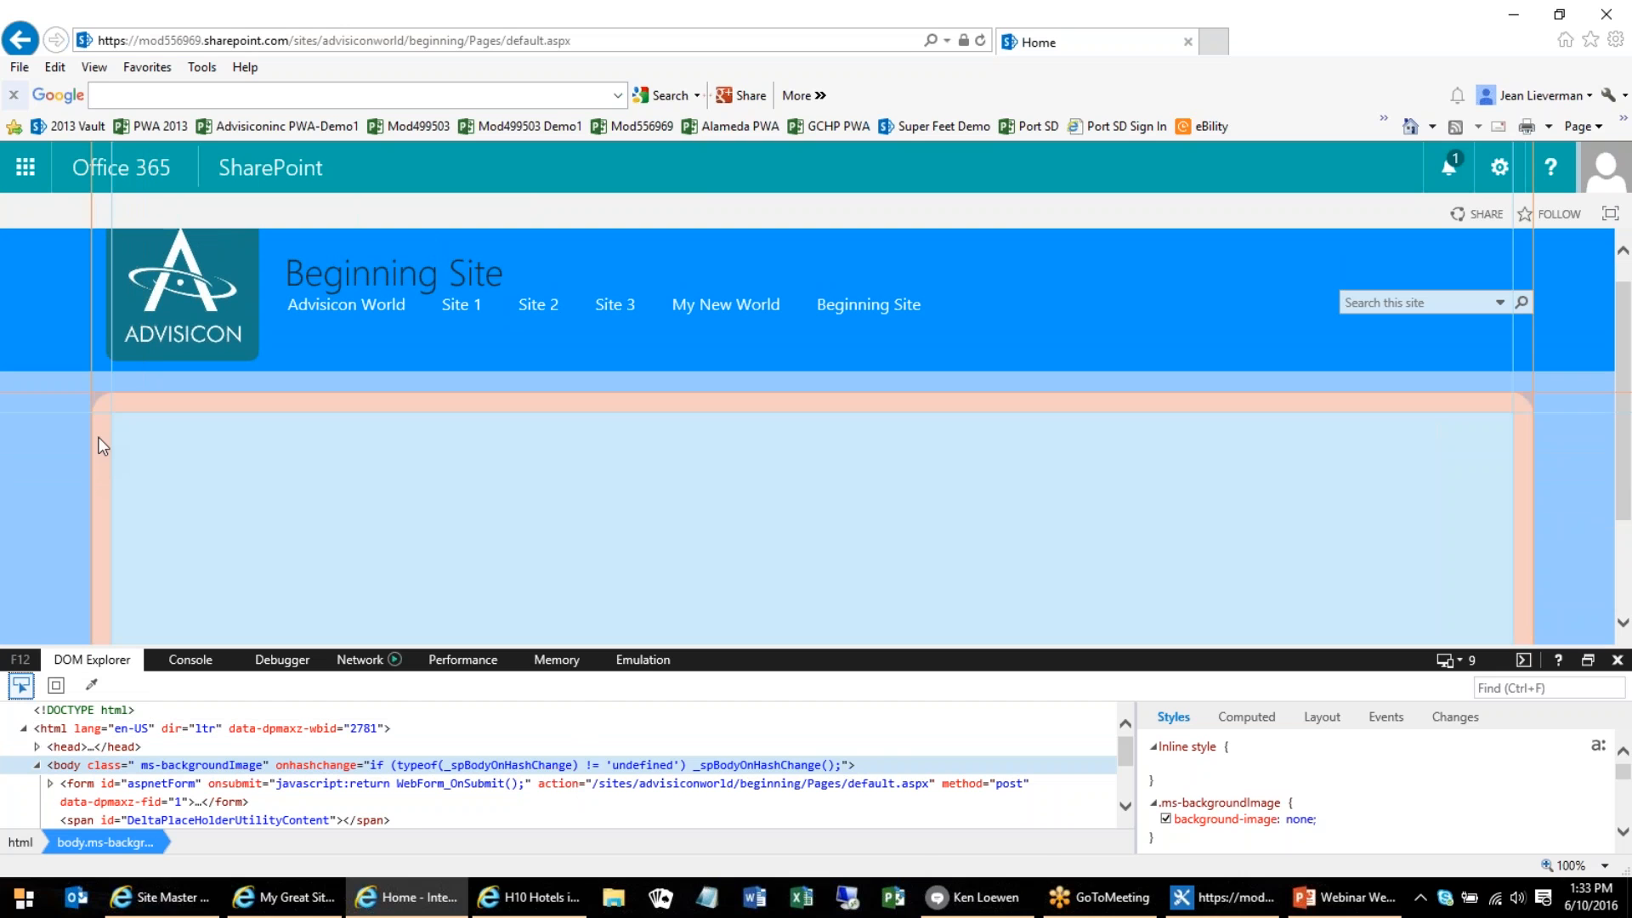
click(102, 446)
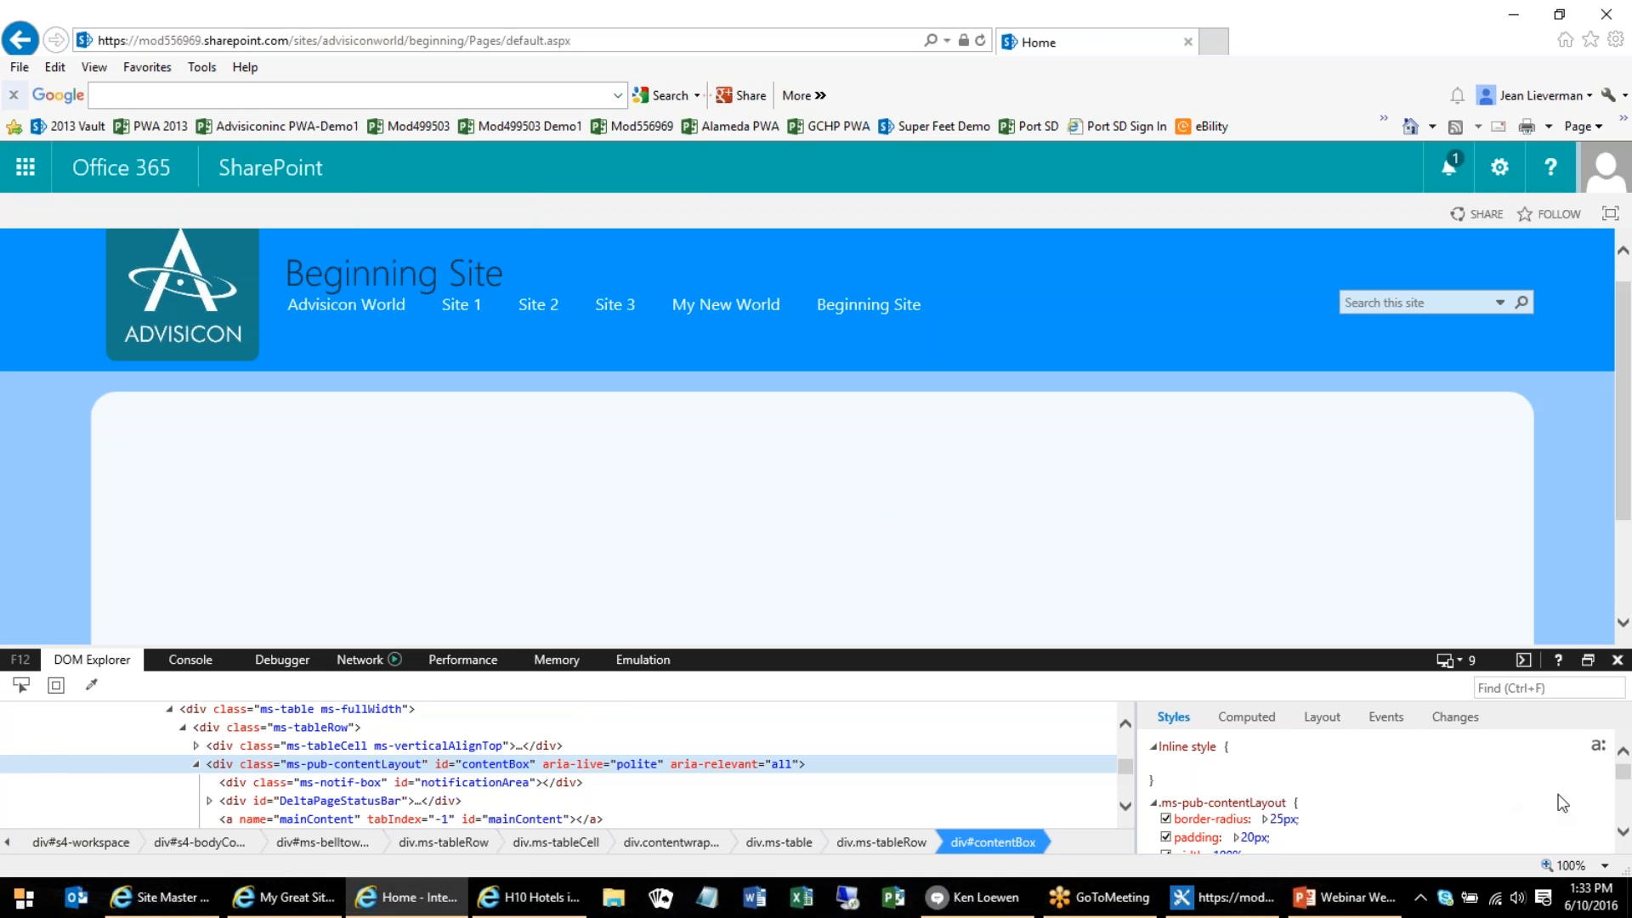
click(1622, 832)
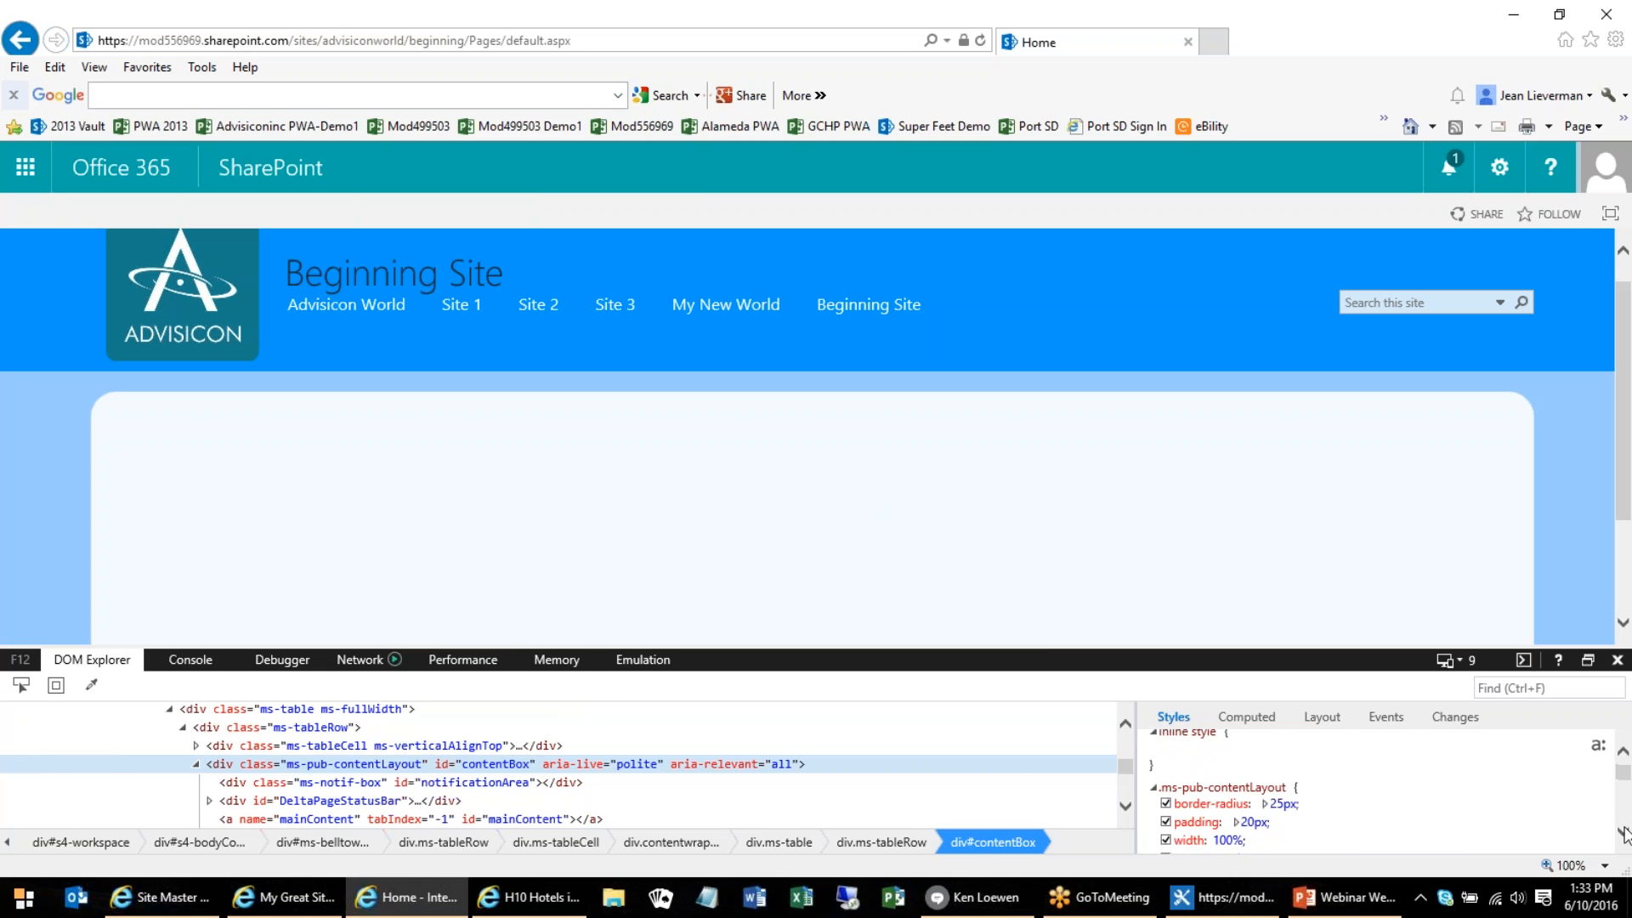
click(1622, 832)
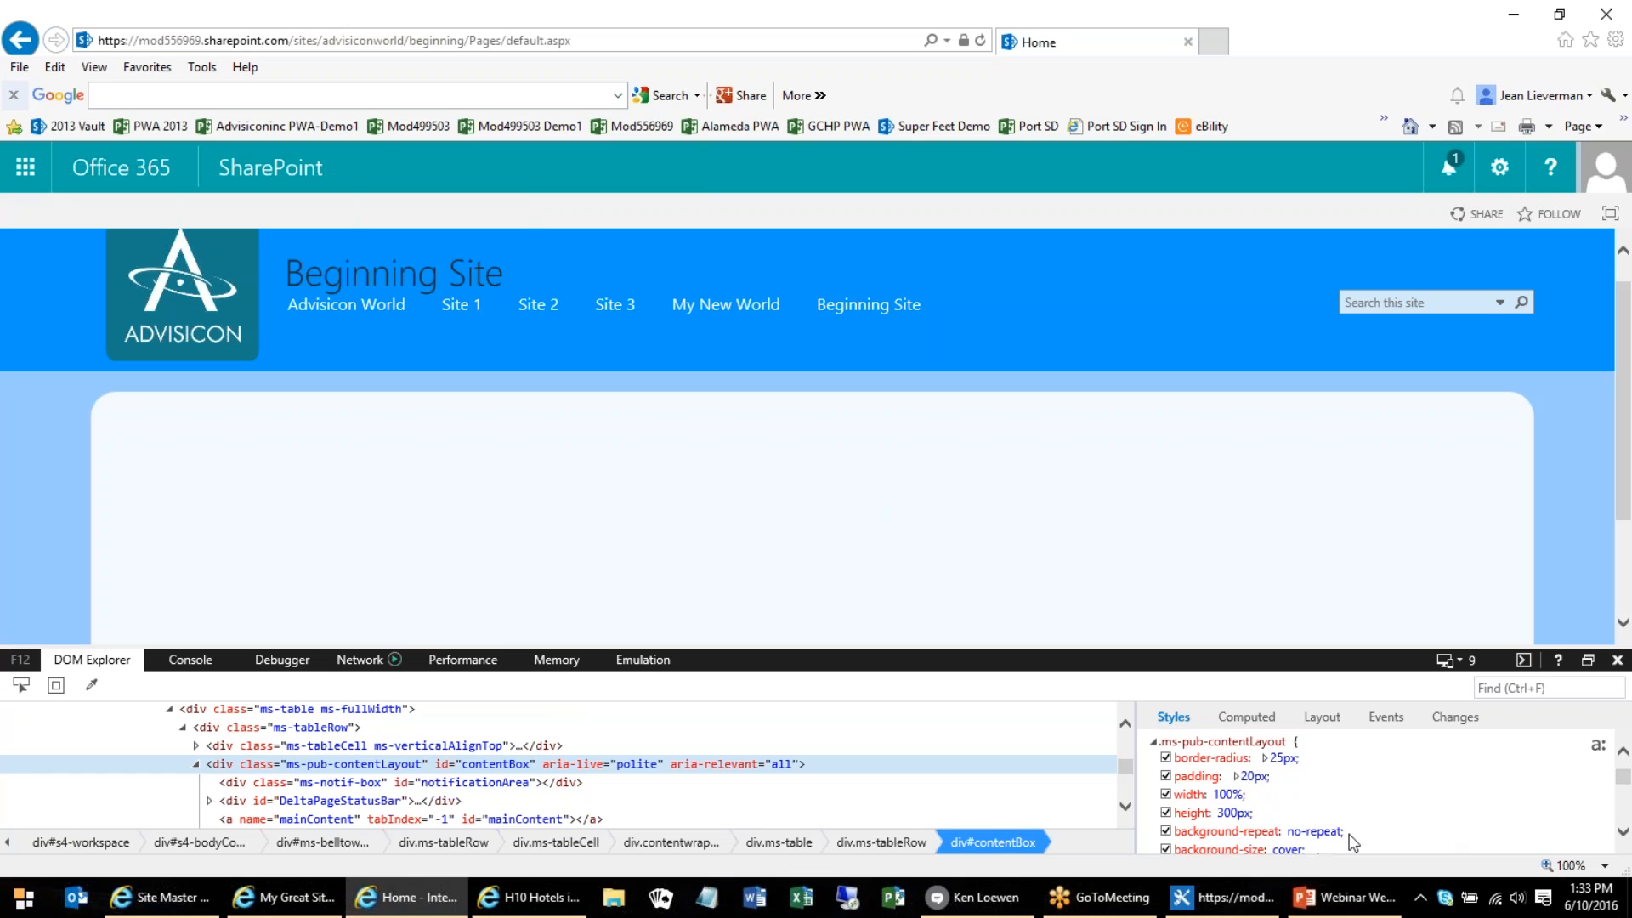
click(1225, 813)
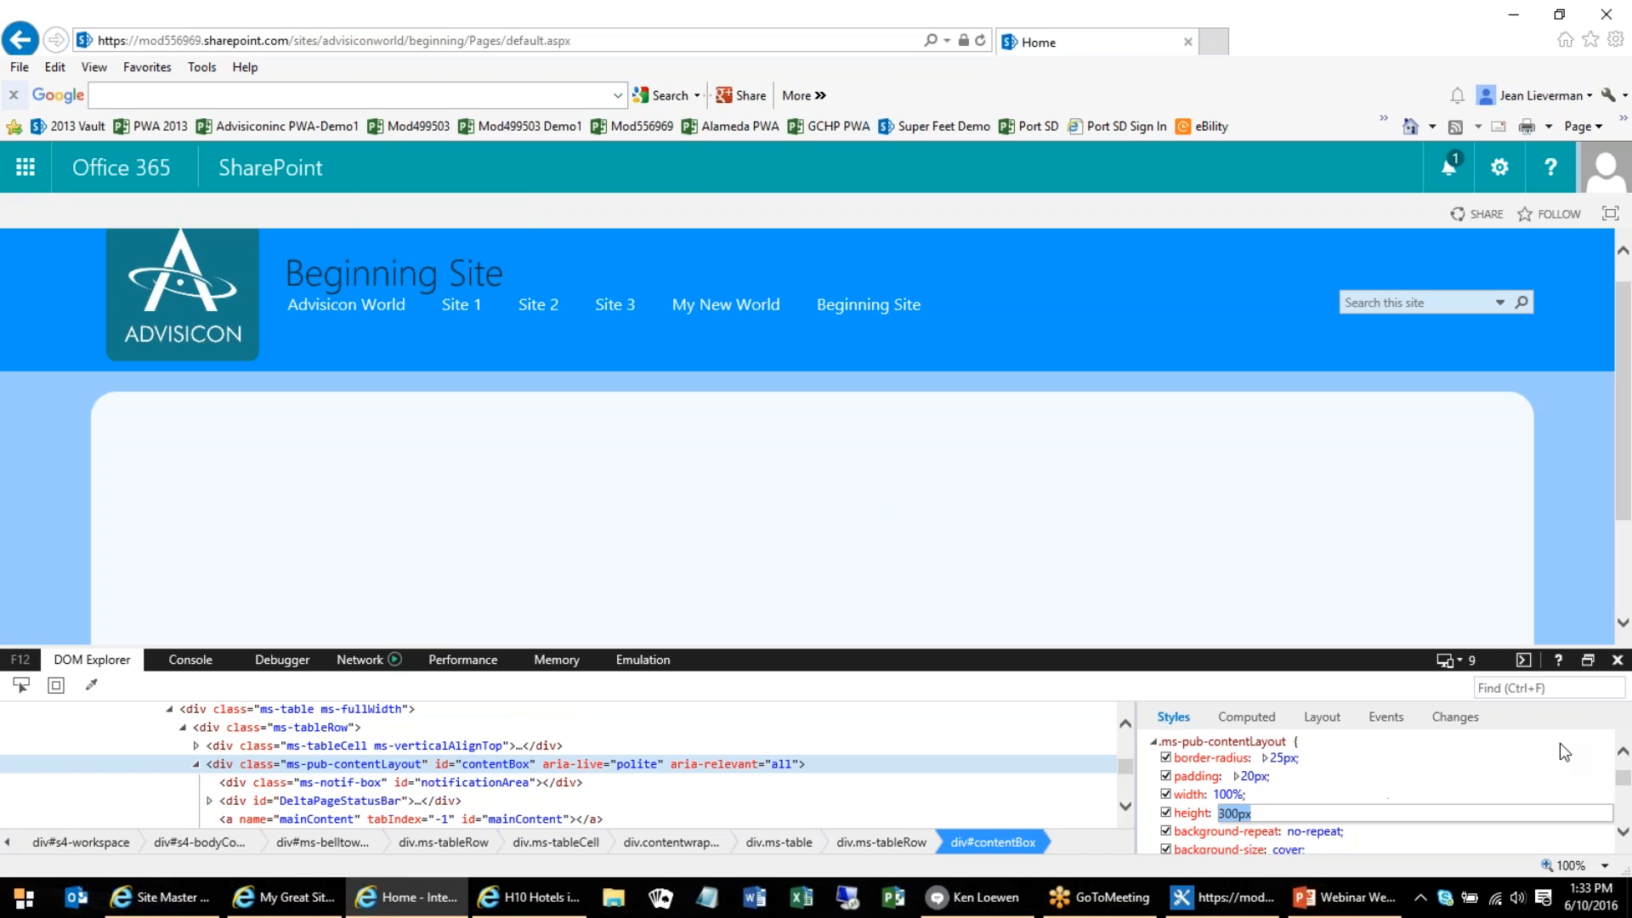
key(Home)
key(Delete)
text(1)
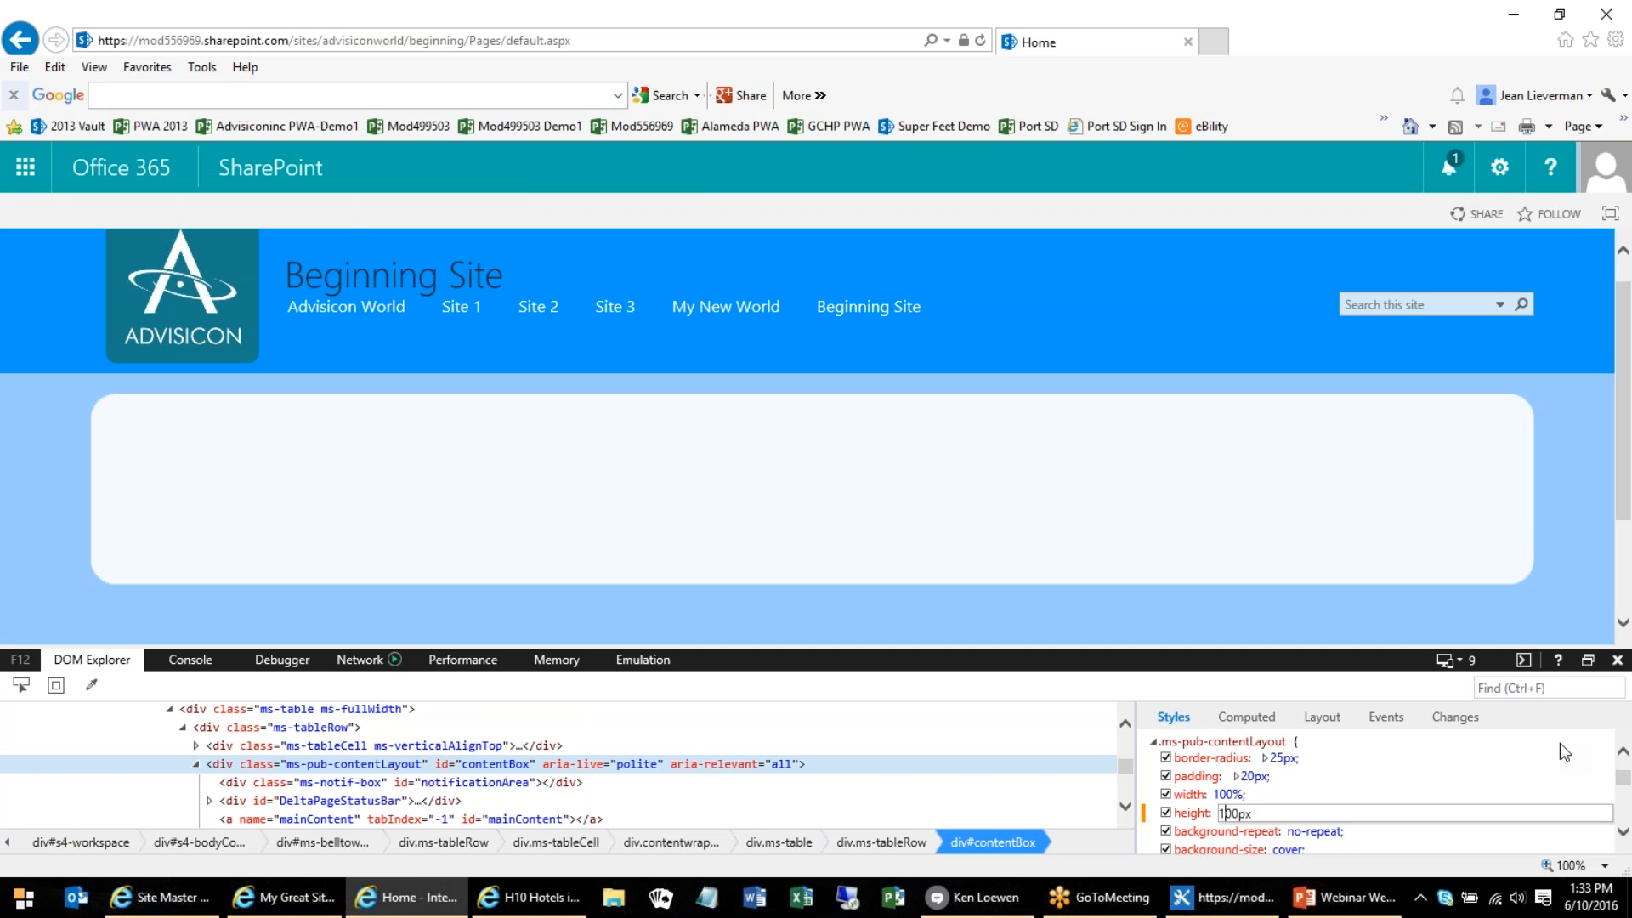
key(Return)
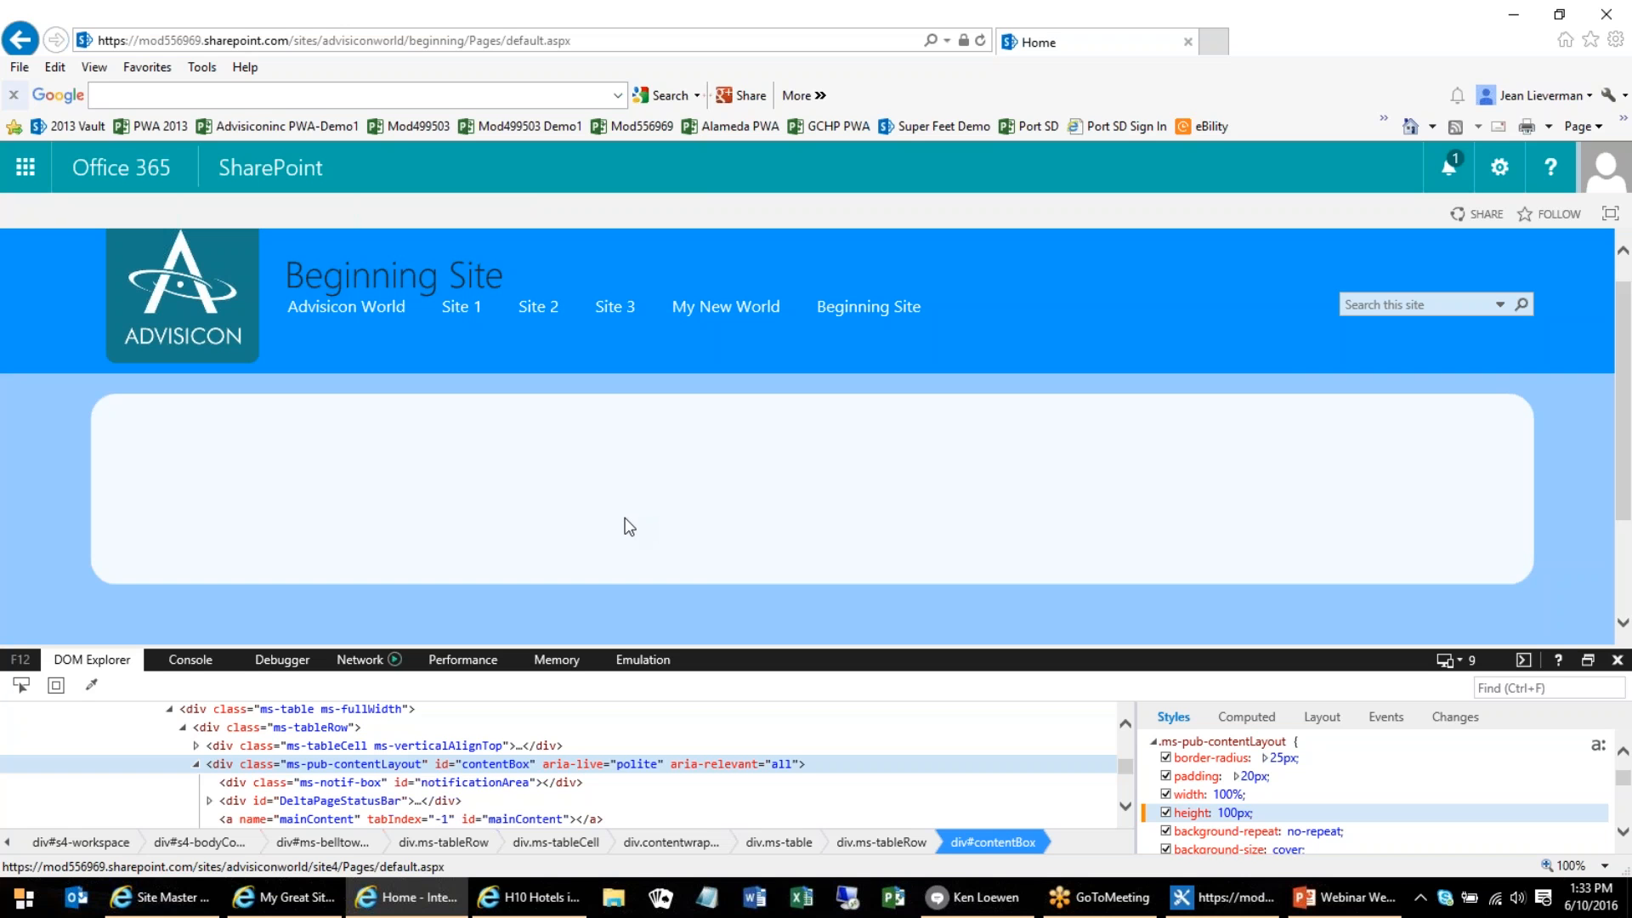
Inspect the content box's style rules again and try to set its ms-pub-contentLayout height to 350px
click(22, 688)
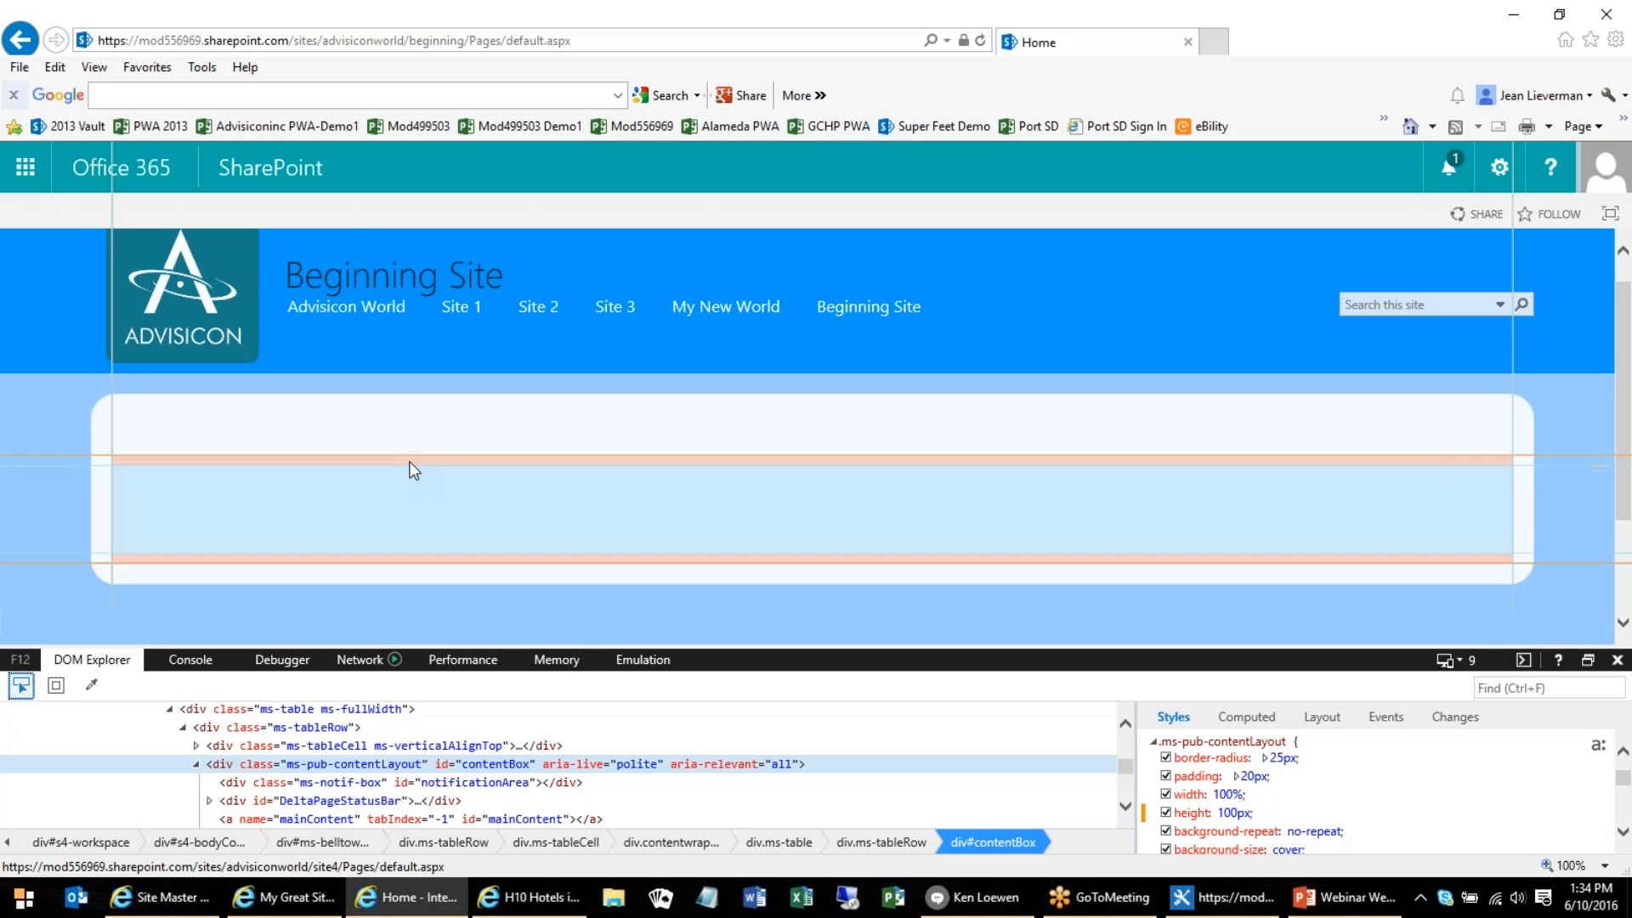
click(411, 438)
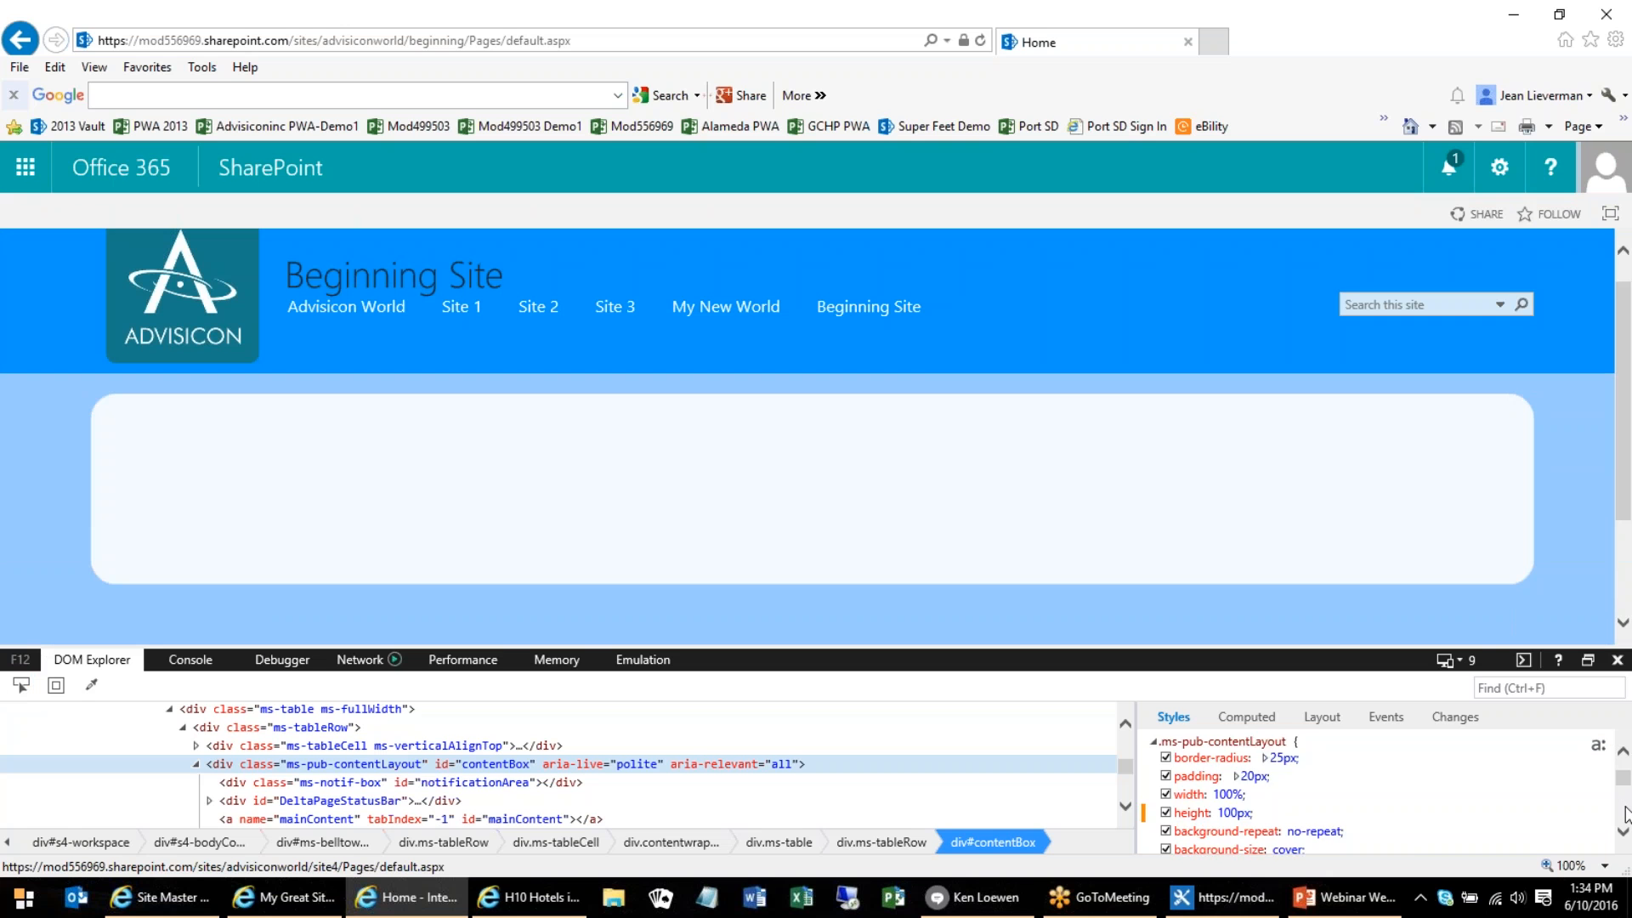
scroll(1625, 816, down, 3)
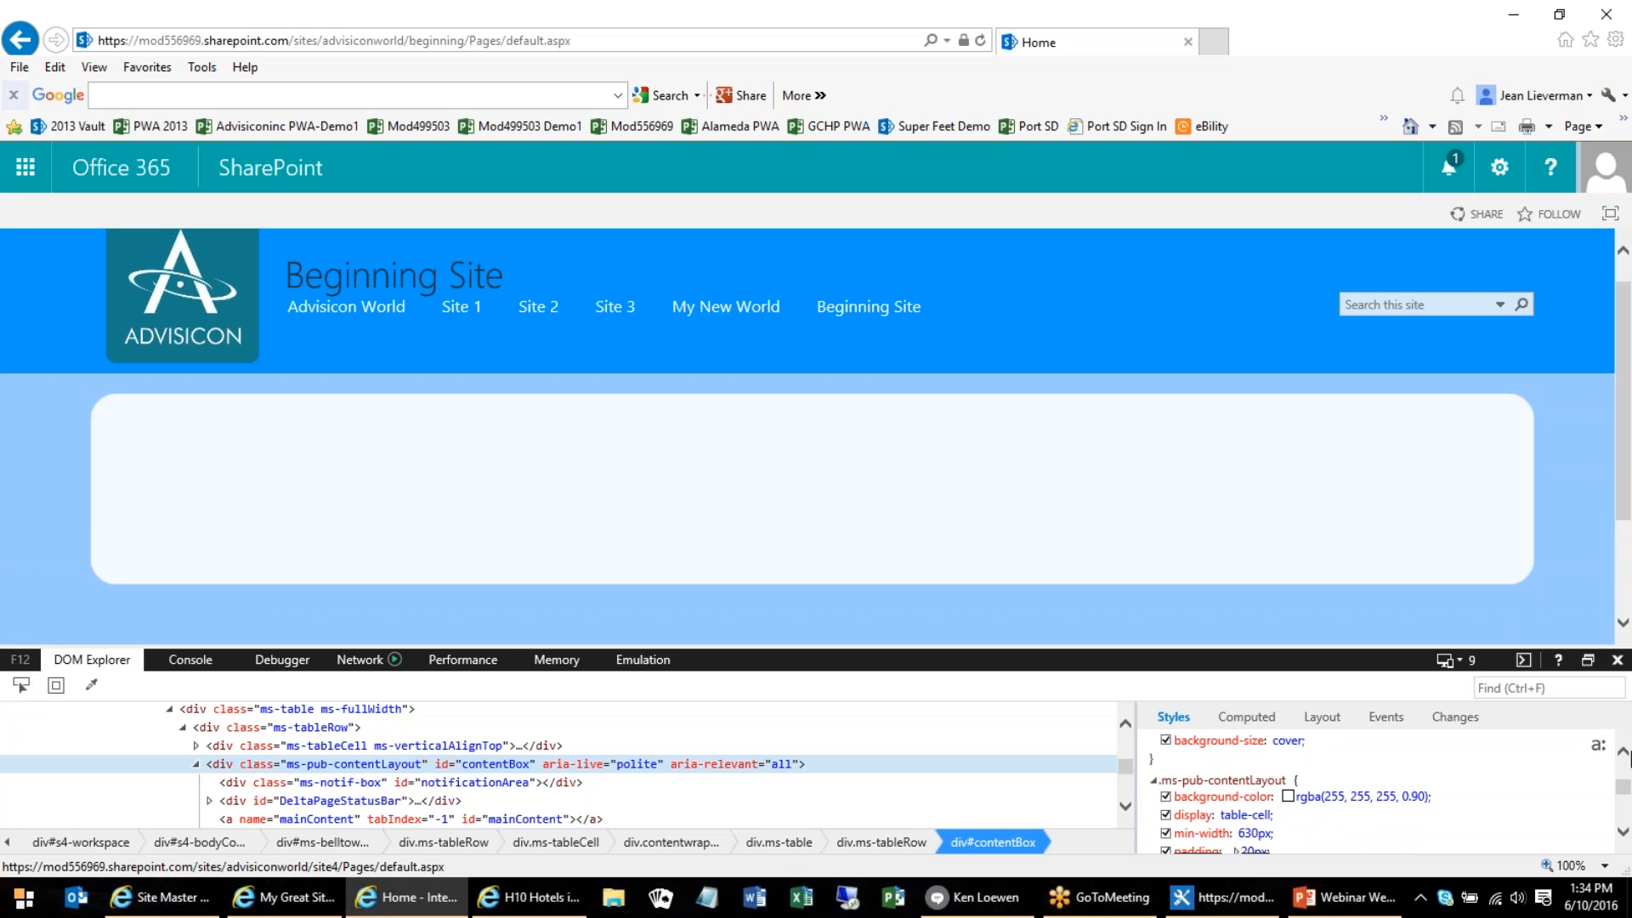
scroll(1624, 753, up, 1)
scroll(1623, 753, down, 4)
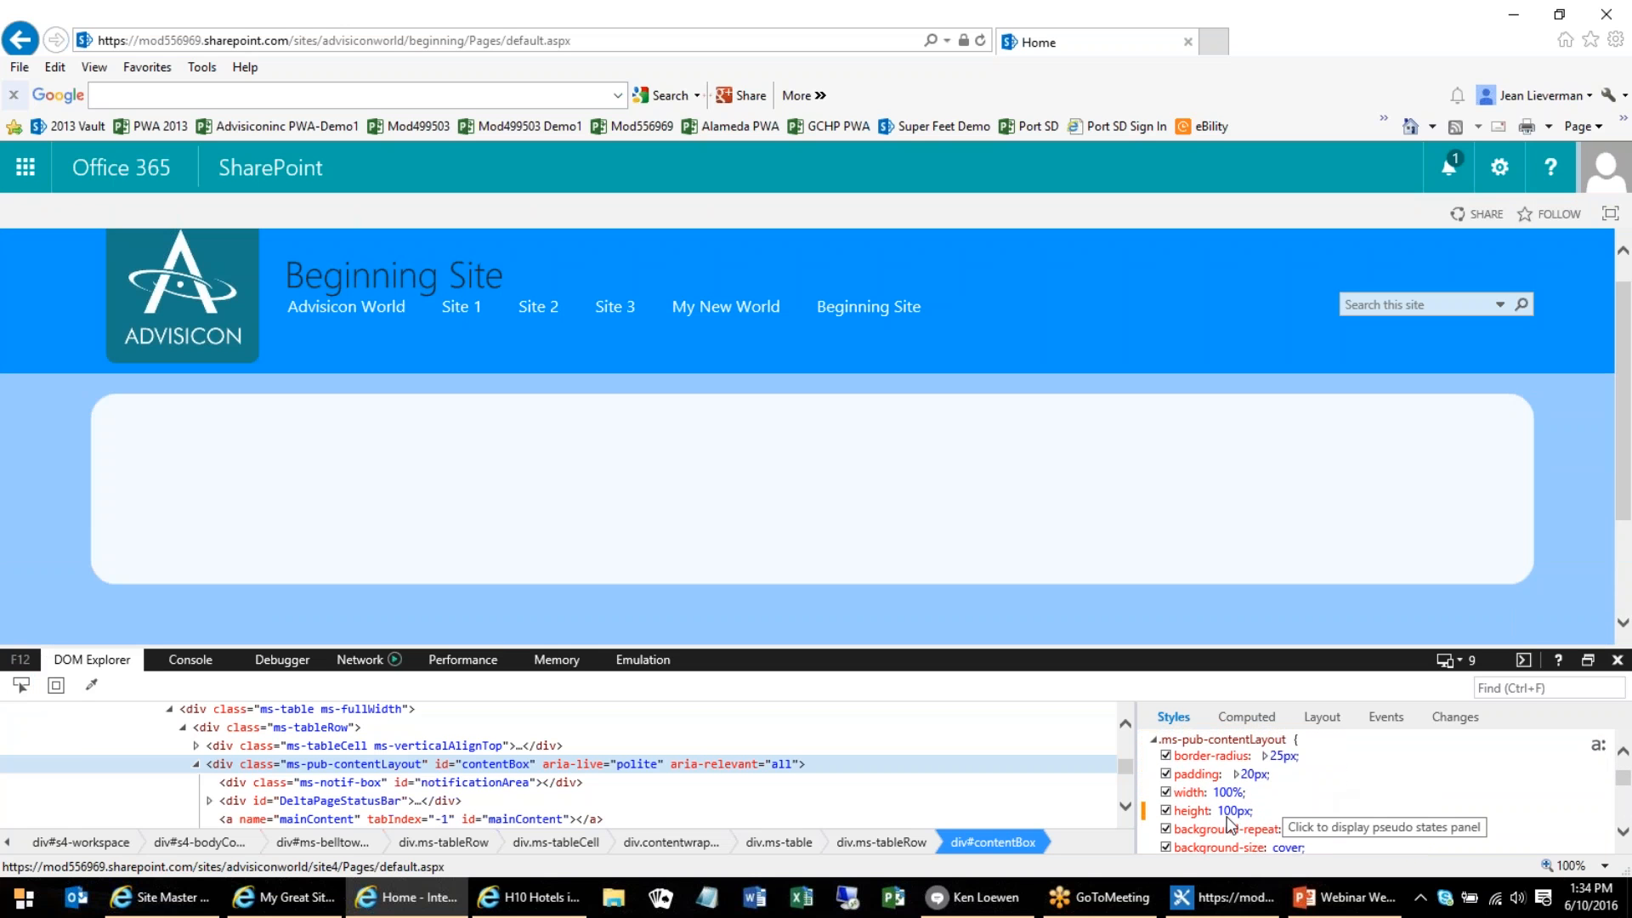
click(1254, 813)
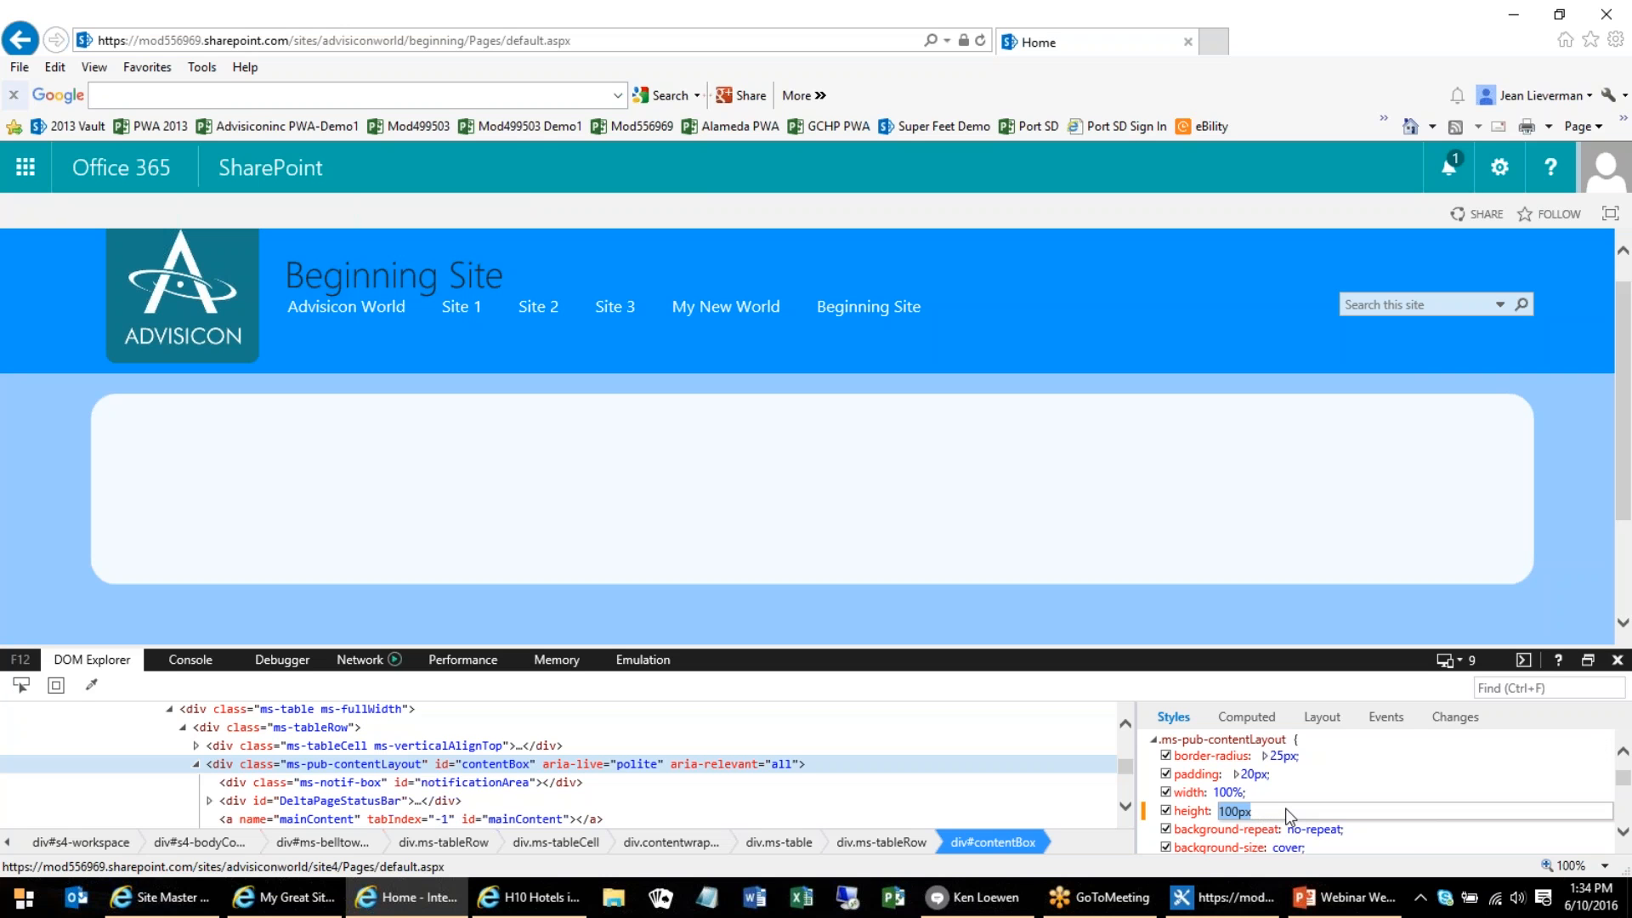
text(350)
key(Return)
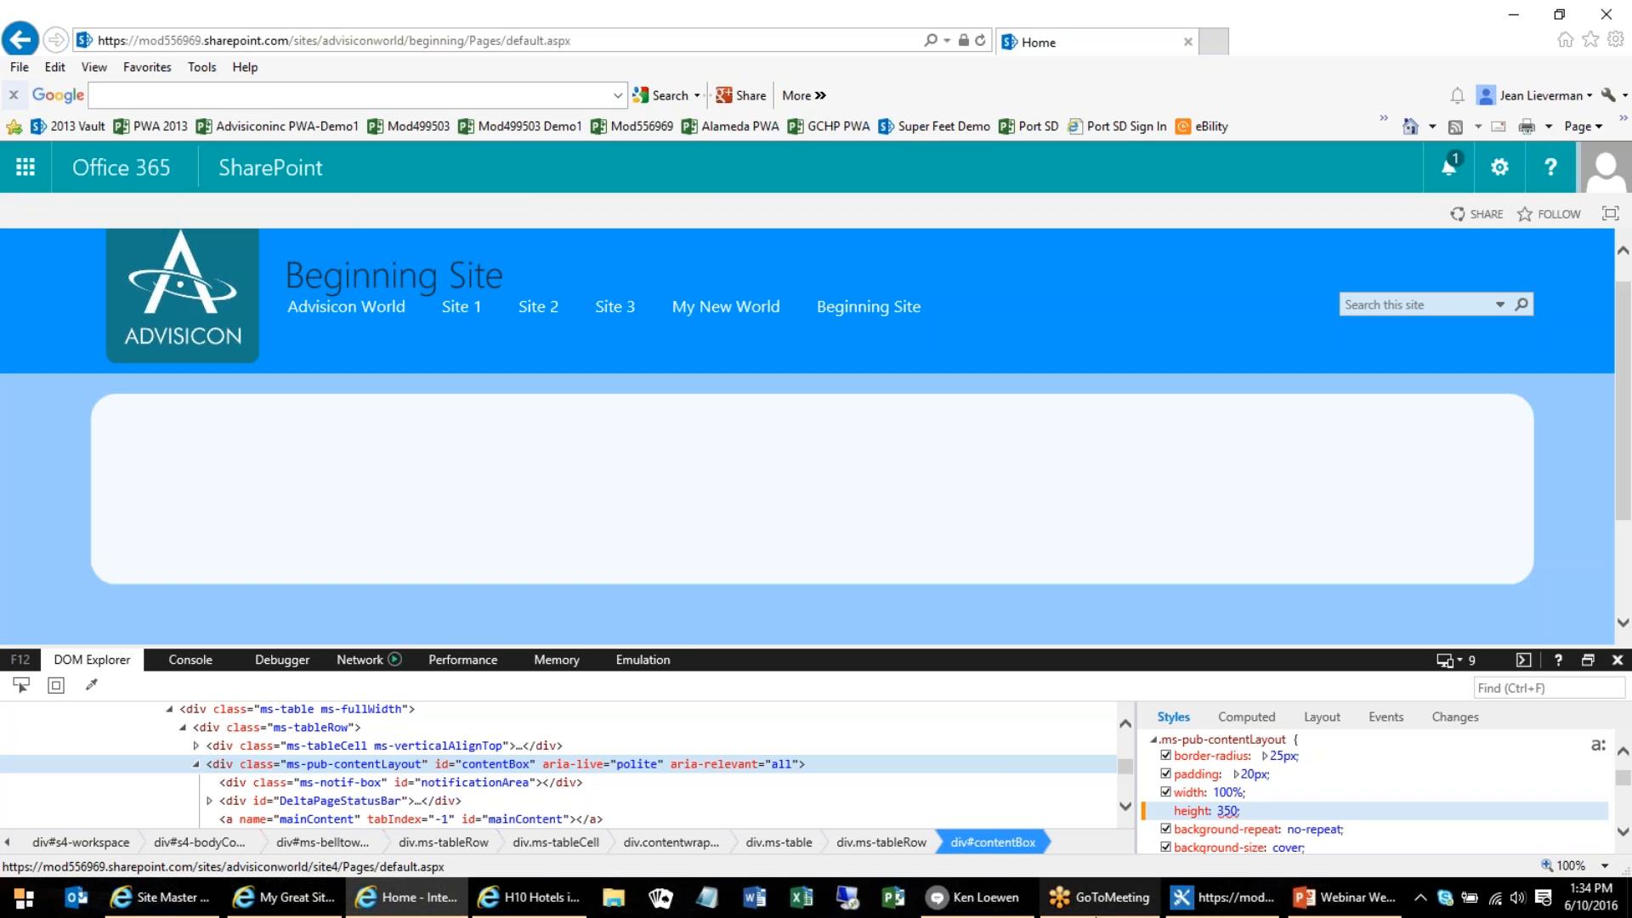
click(1229, 813)
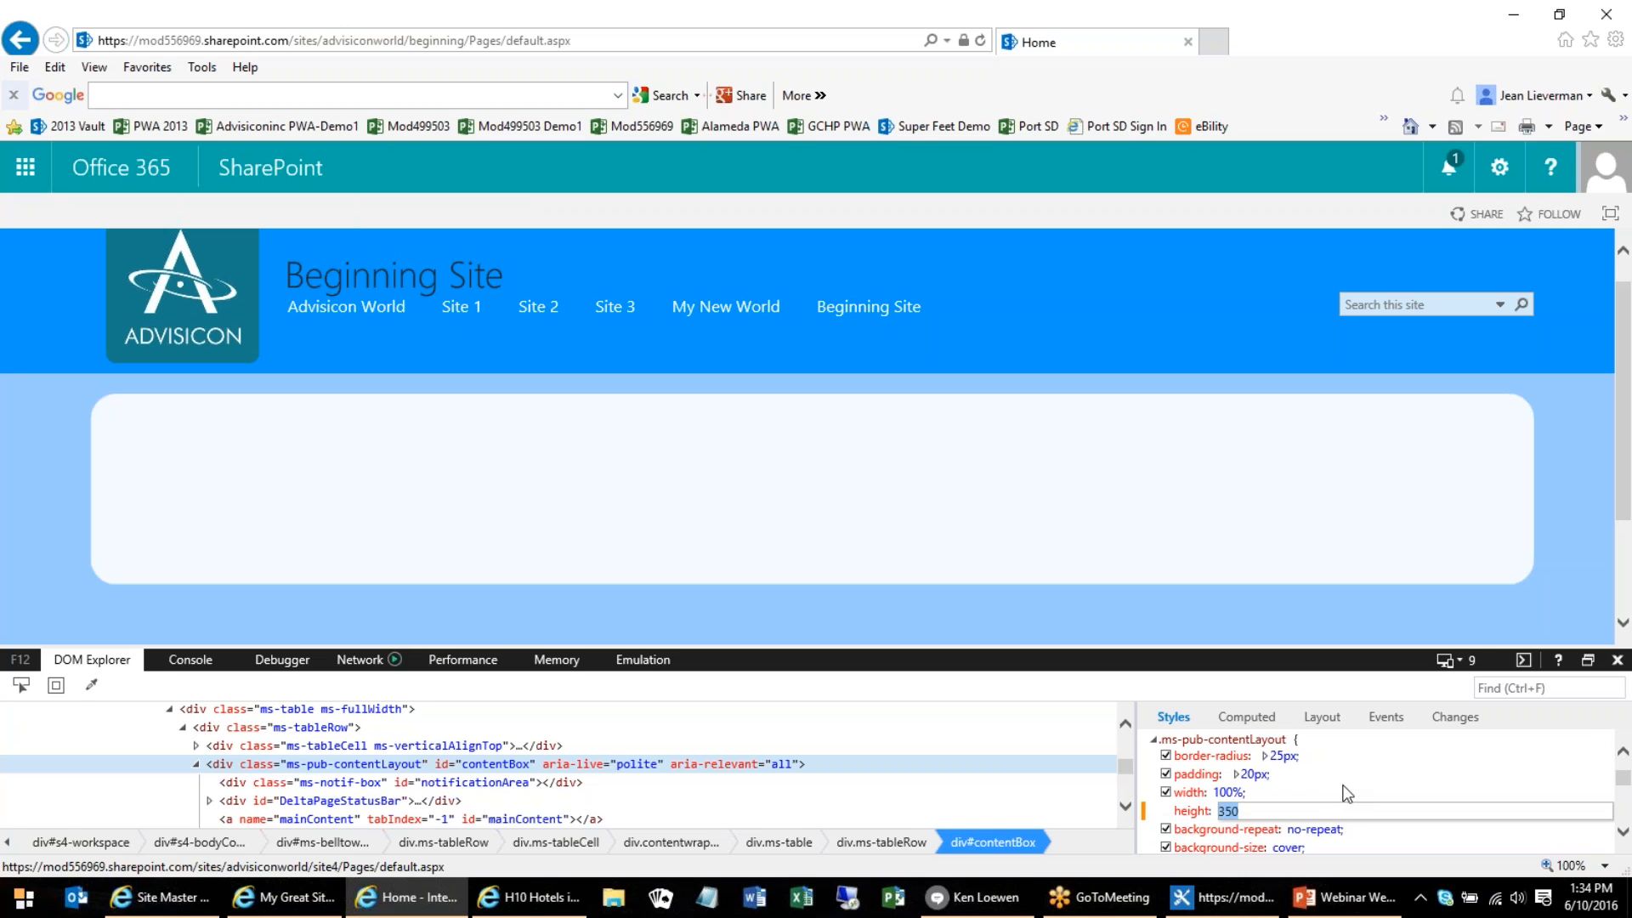
key(End)
text(pxc)
key(Return)
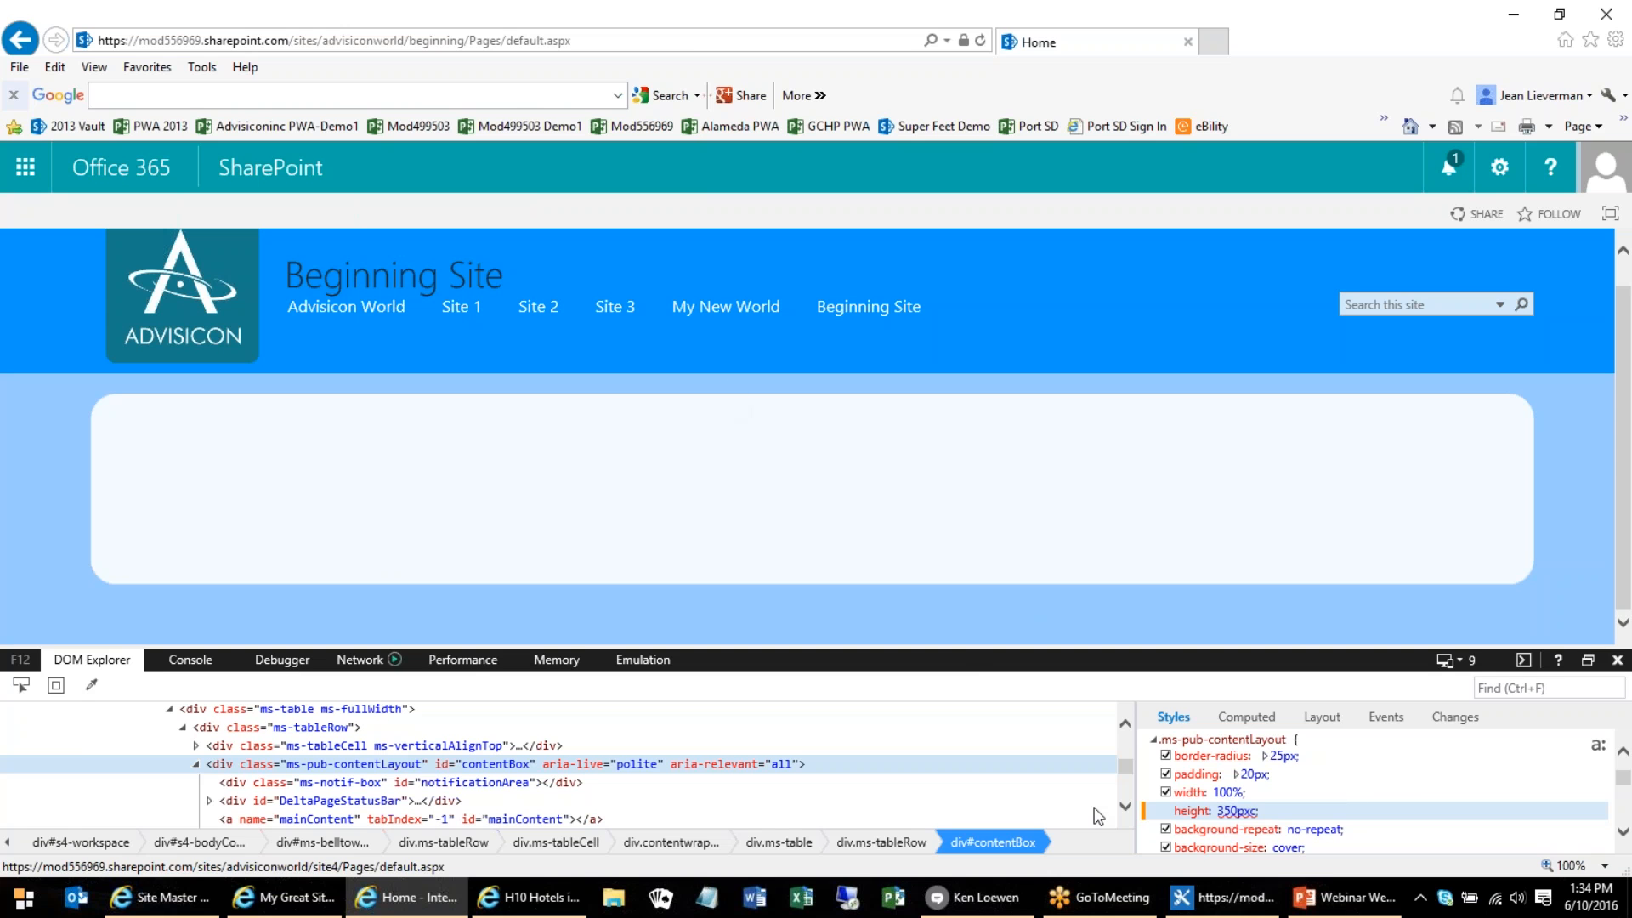
Switch to SharePoint Designer and examine the style rules in CON_Style_1.css, including the site icon, menu text and header elements
click(1224, 897)
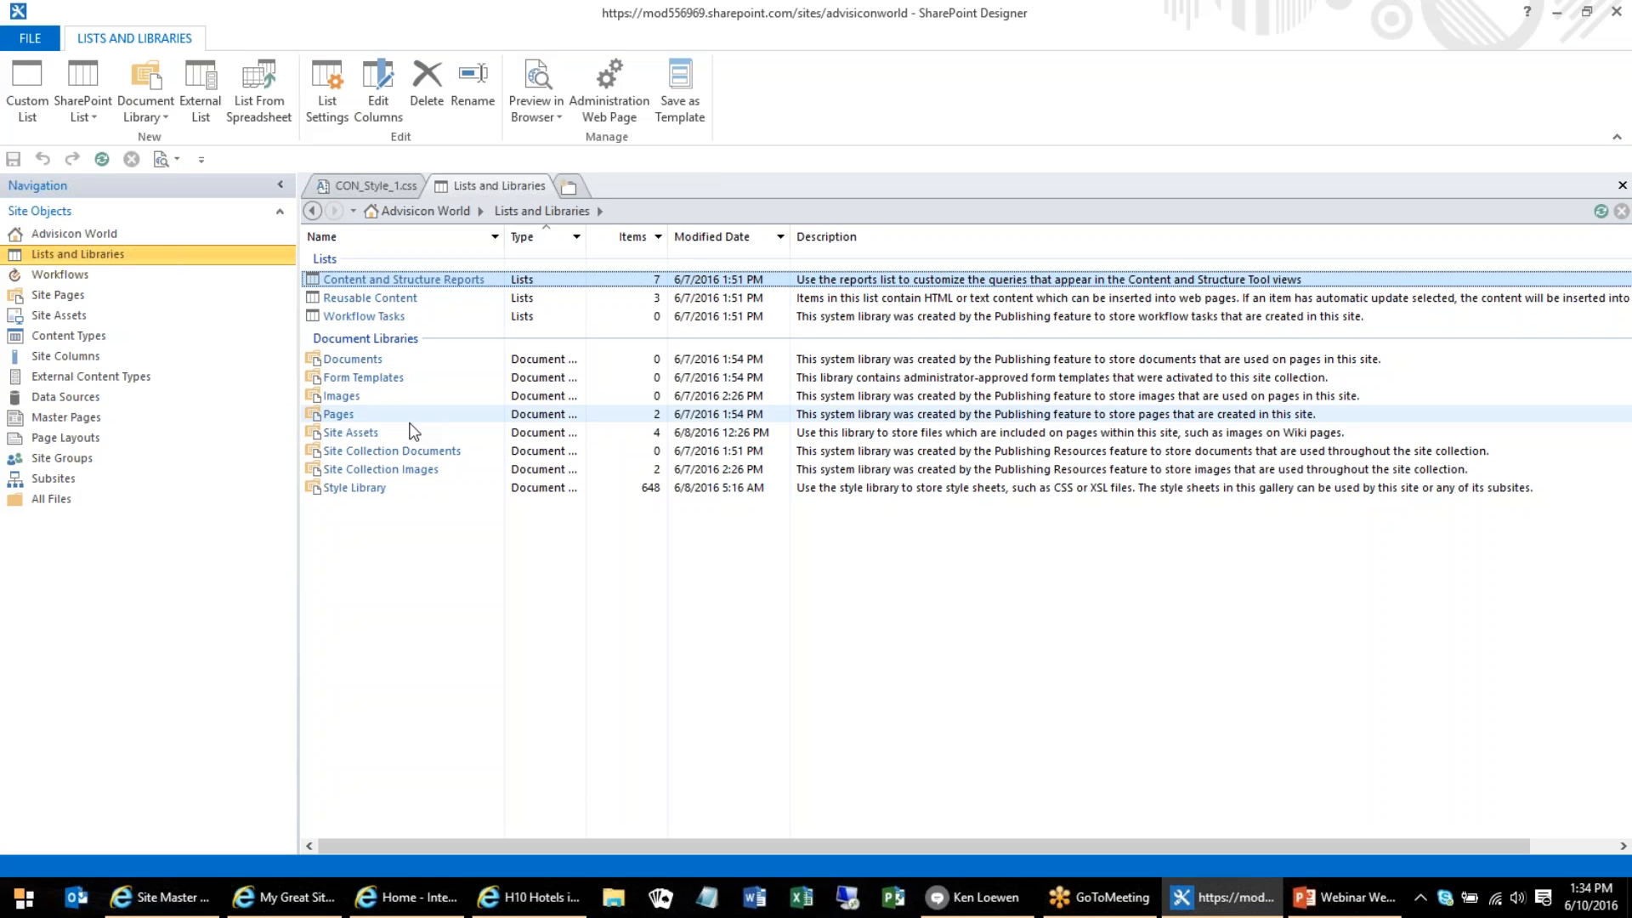
click(391, 184)
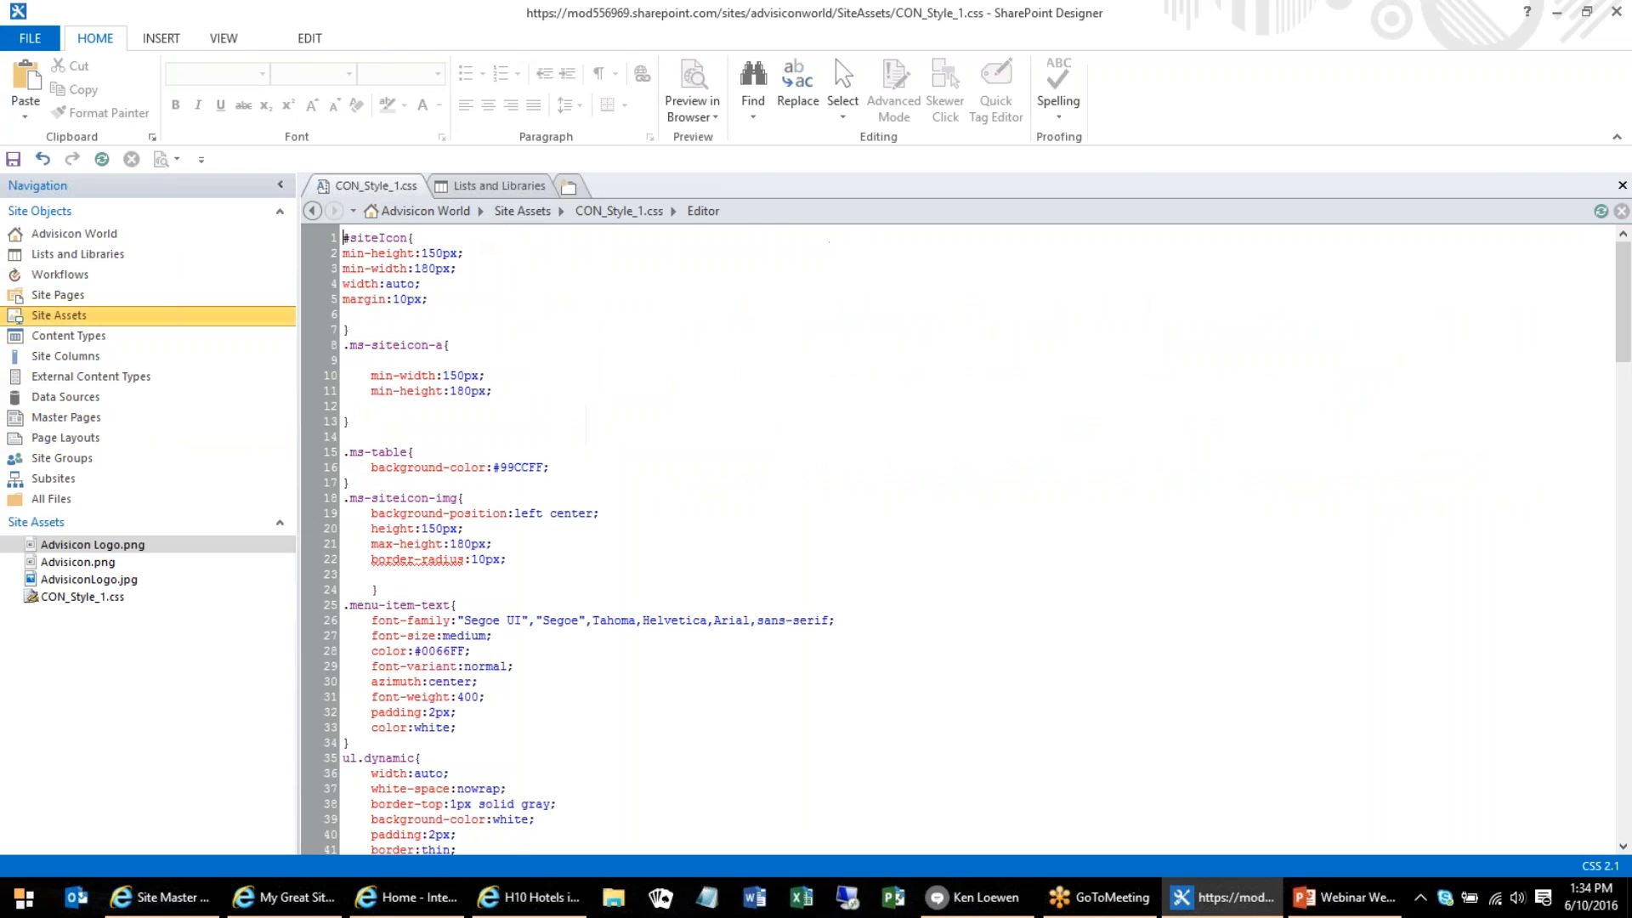
scroll(489, 480, down, 6)
scroll(504, 472, down, 20)
scroll(518, 496, down, 5)
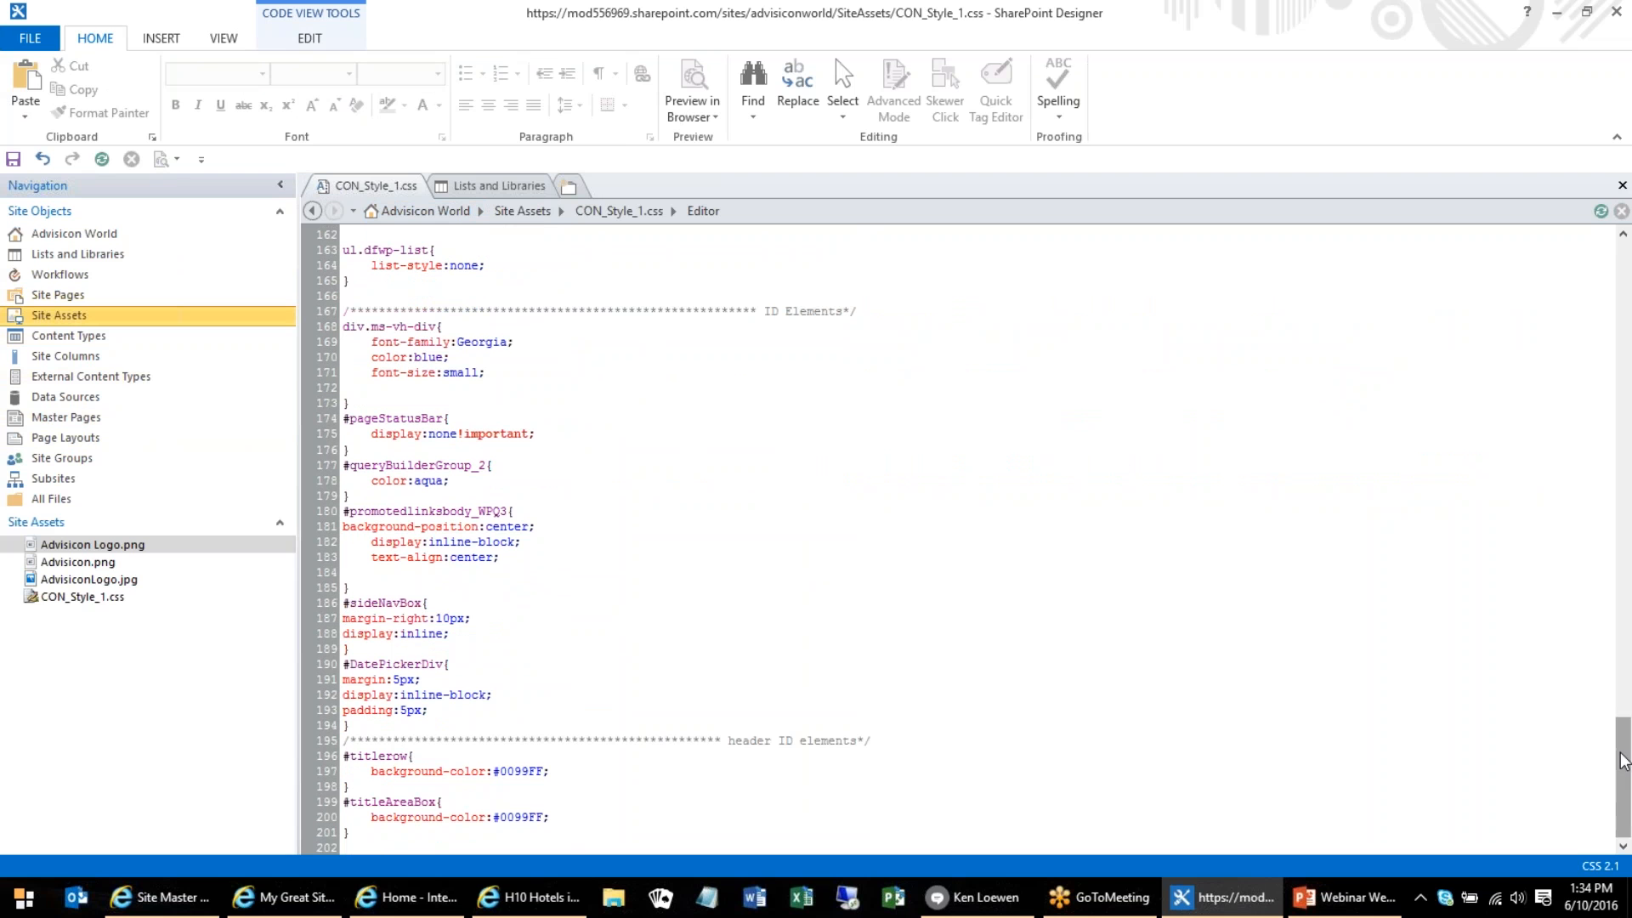
drag(1623, 759, 1614, 359)
drag(1613, 334, 1613, 295)
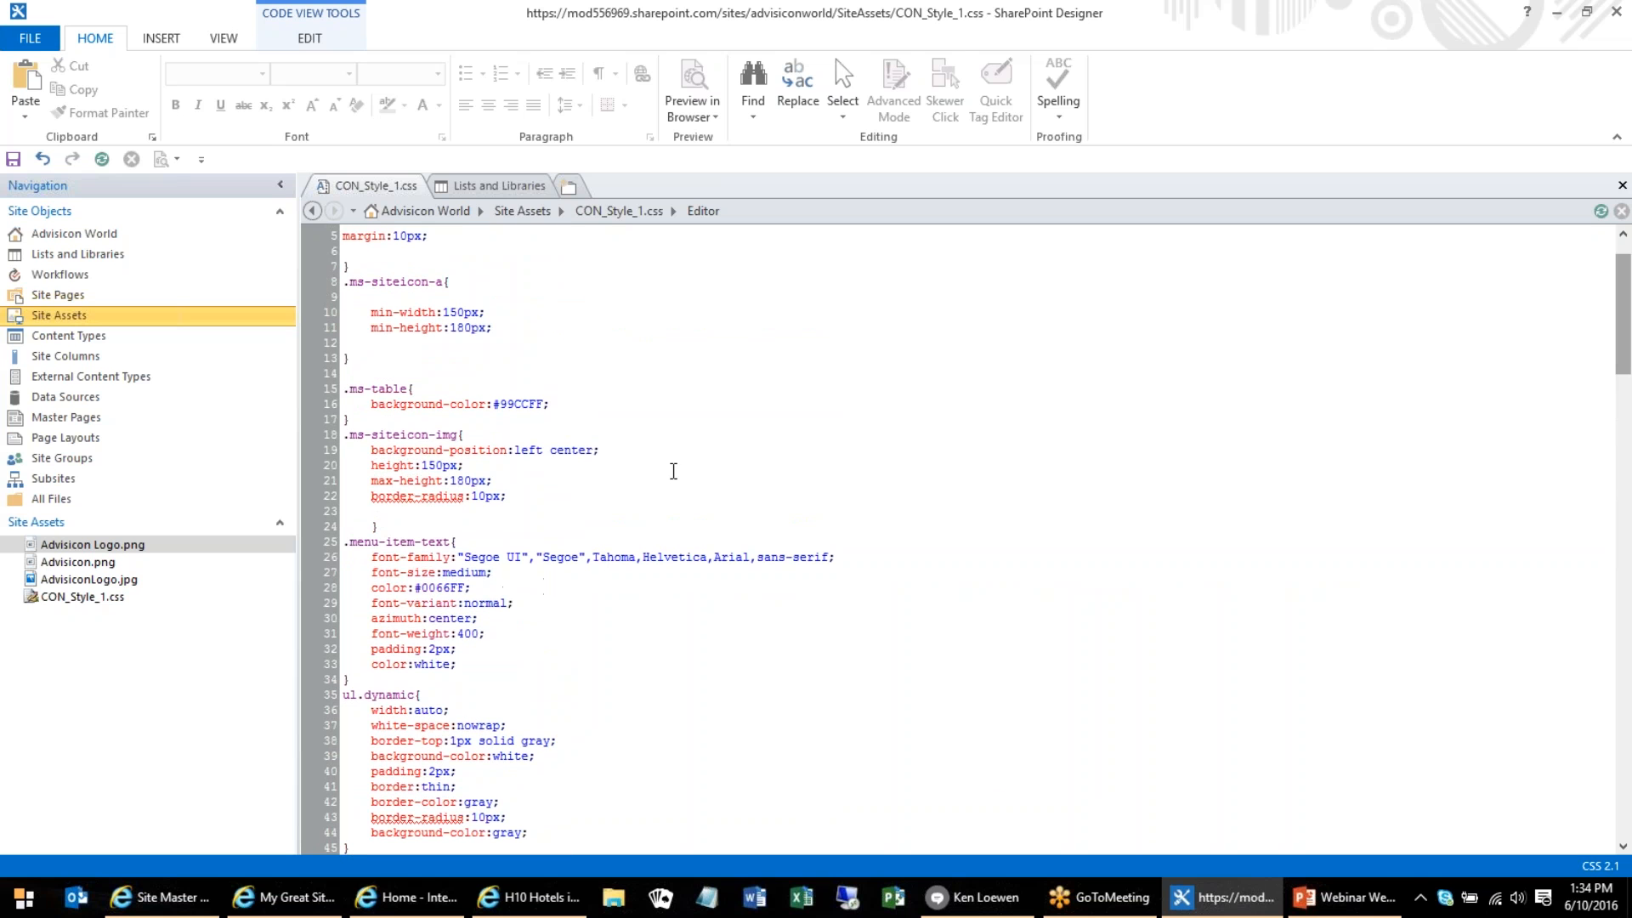
scroll(867, 493, down, 2)
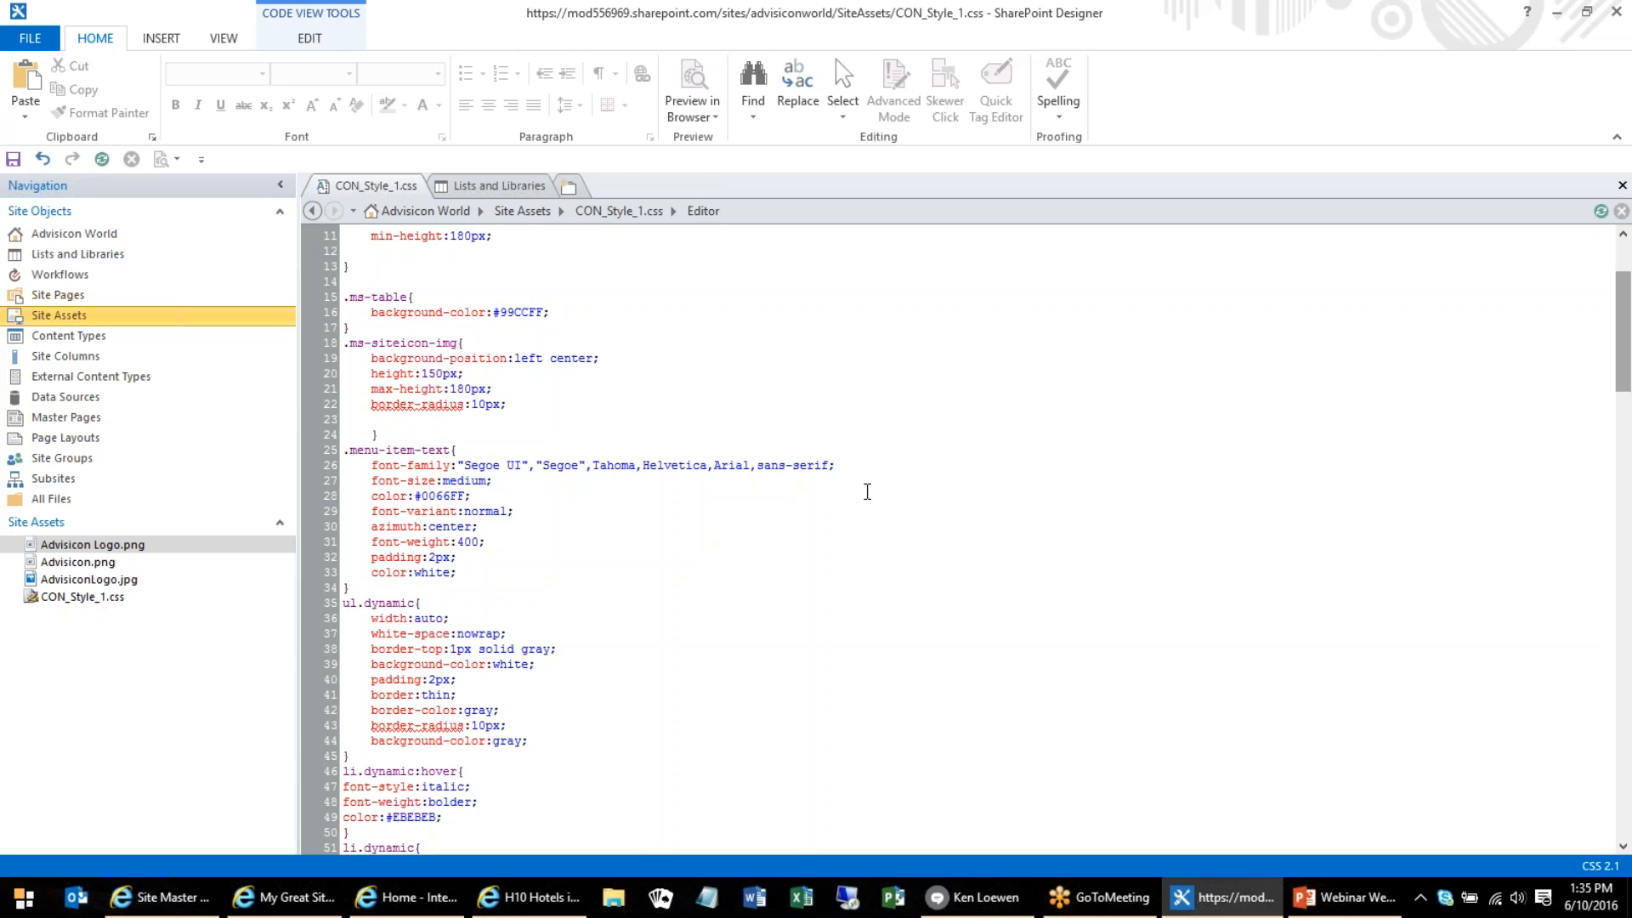
scroll(861, 487, down, 7)
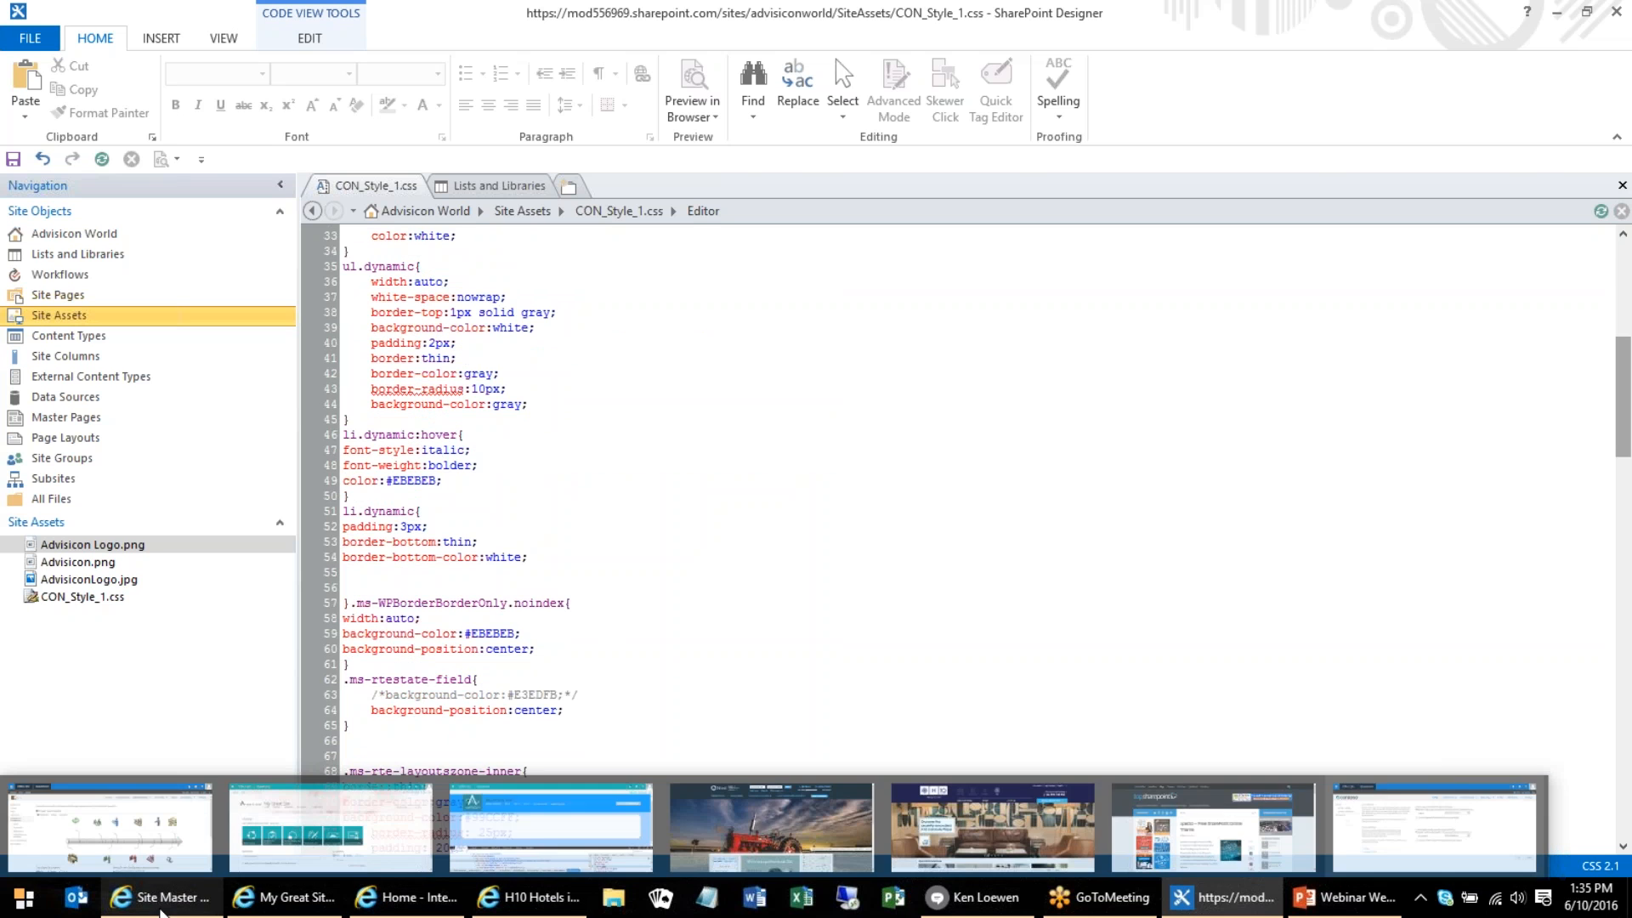
Switch back to the Beginning Site page in Internet Explorer, review the content box's markup, and close the developer tools
click(162, 902)
click(266, 901)
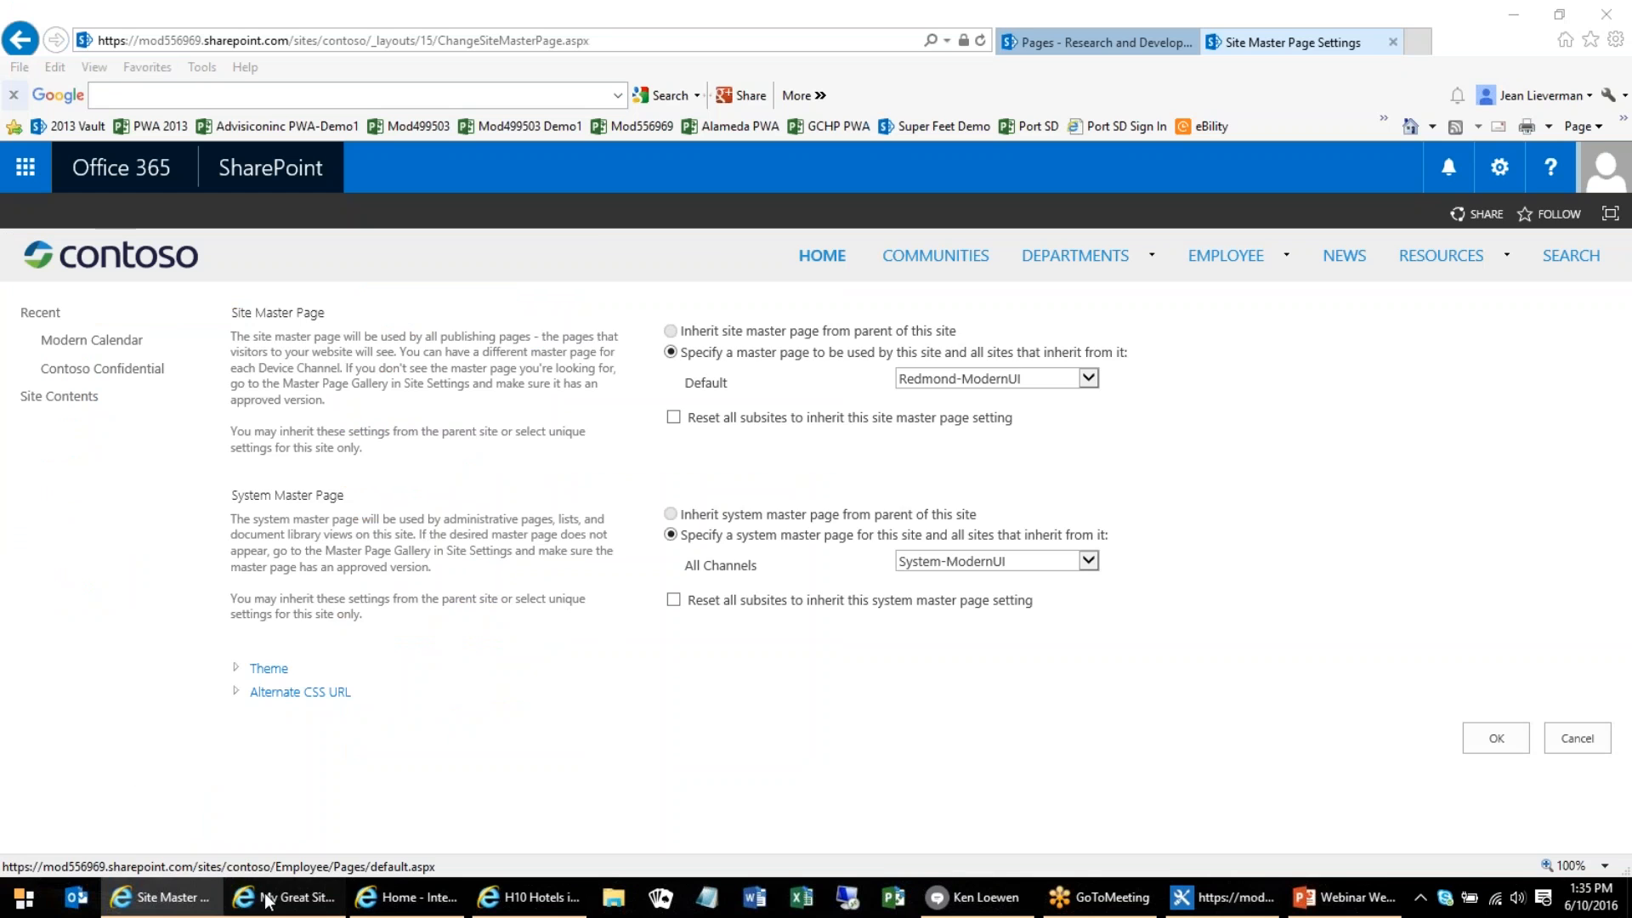
click(399, 899)
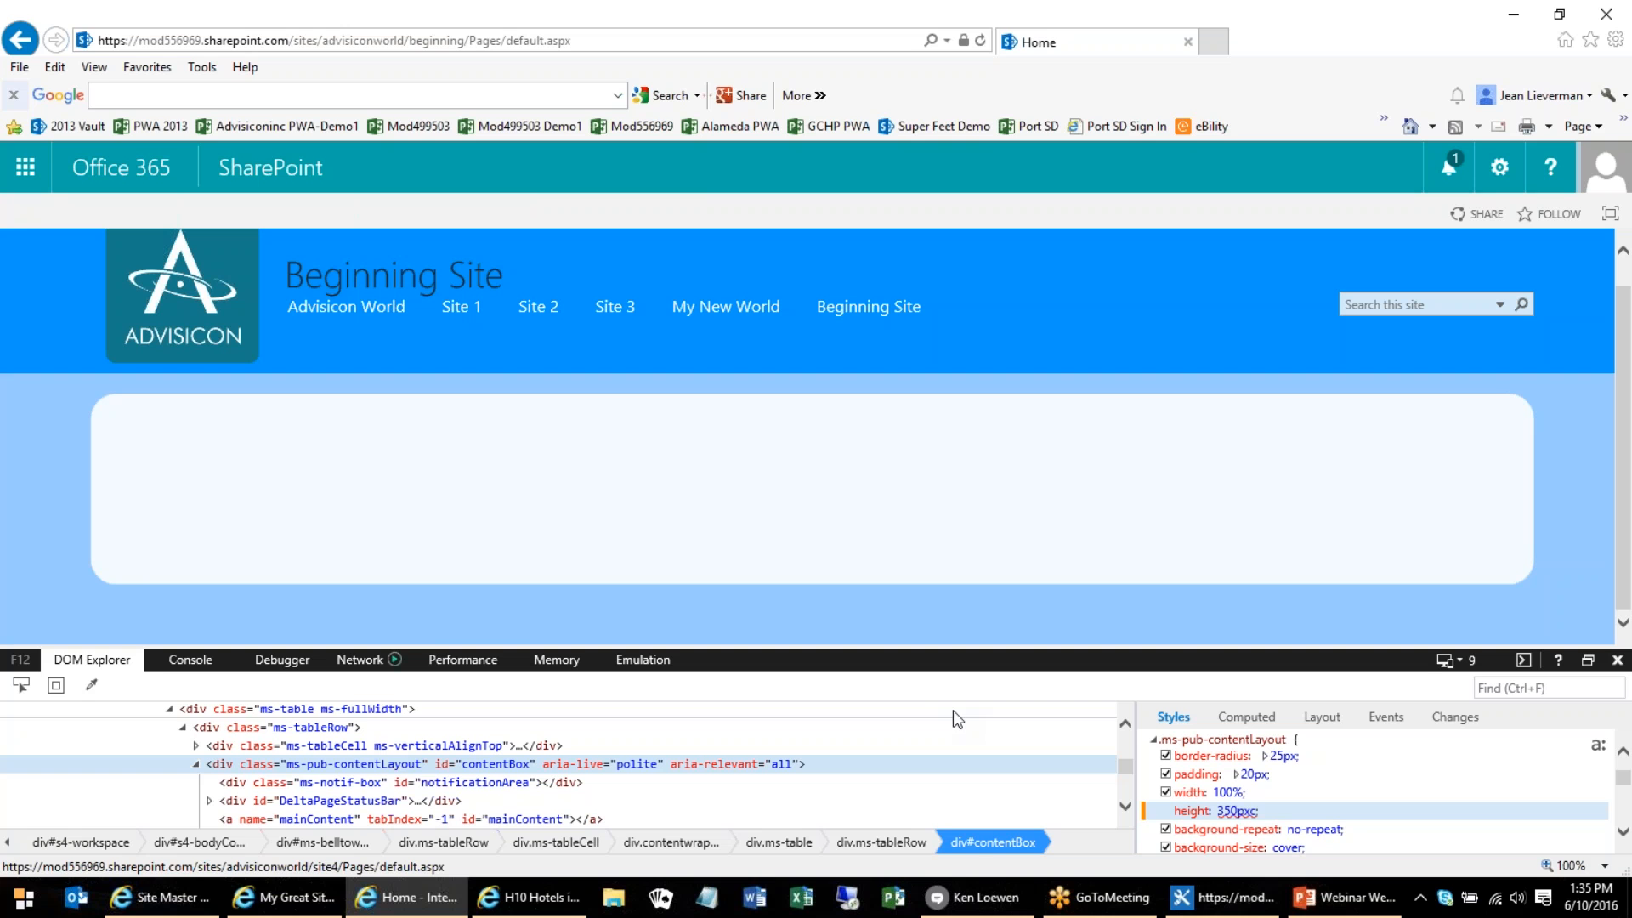
scroll(346, 745, down, 8)
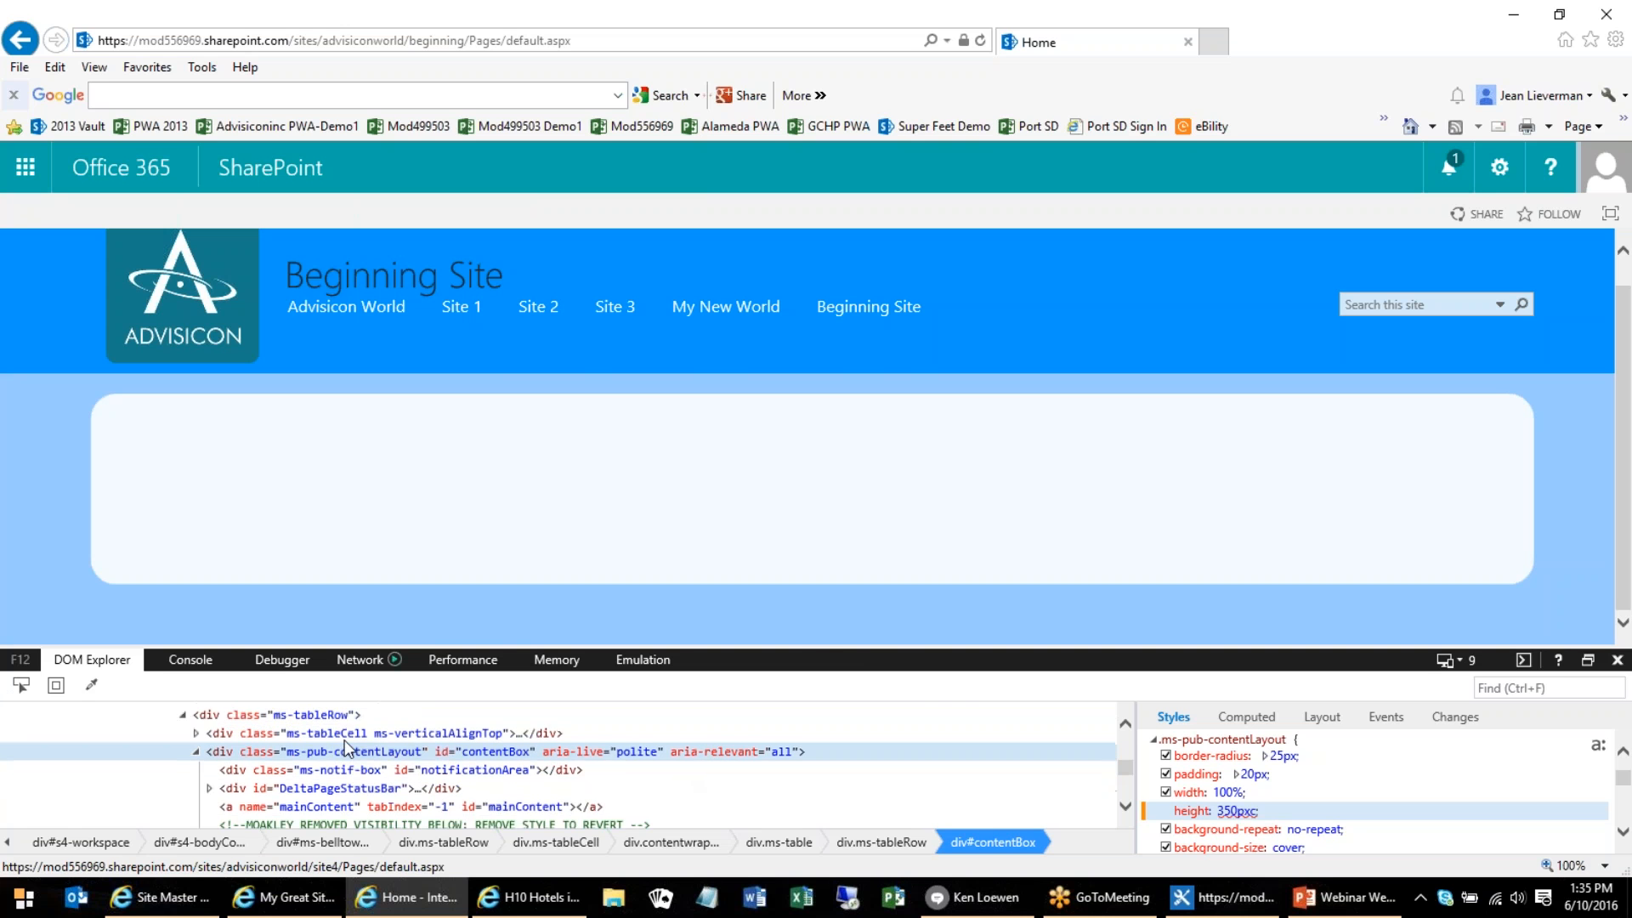
scroll(346, 739, up, 6)
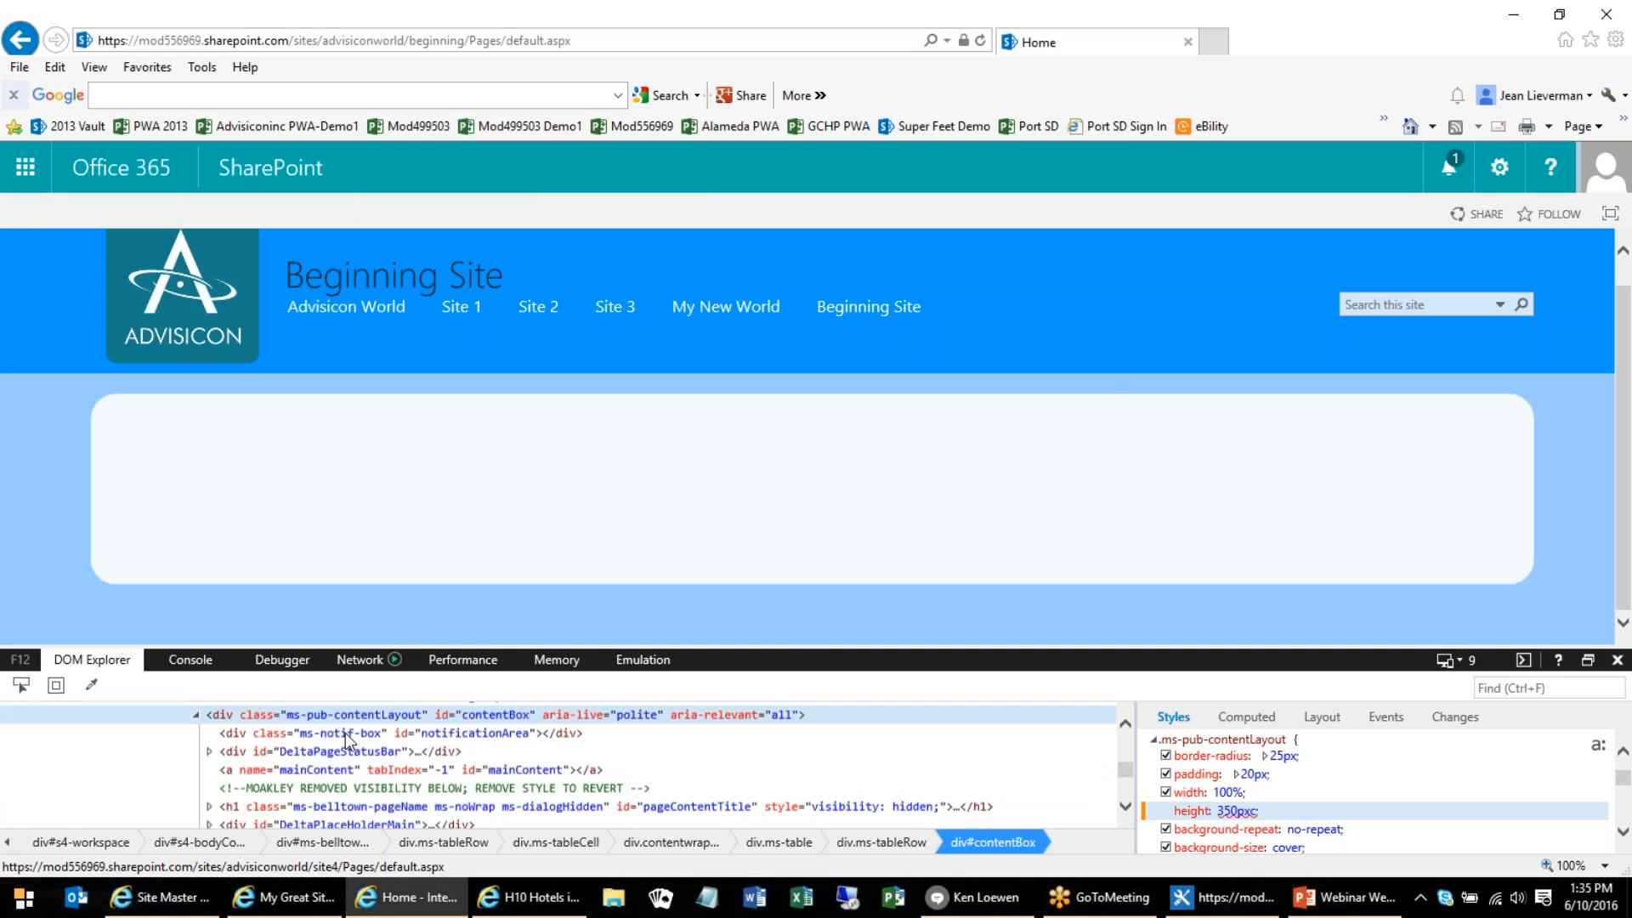
click(1266, 774)
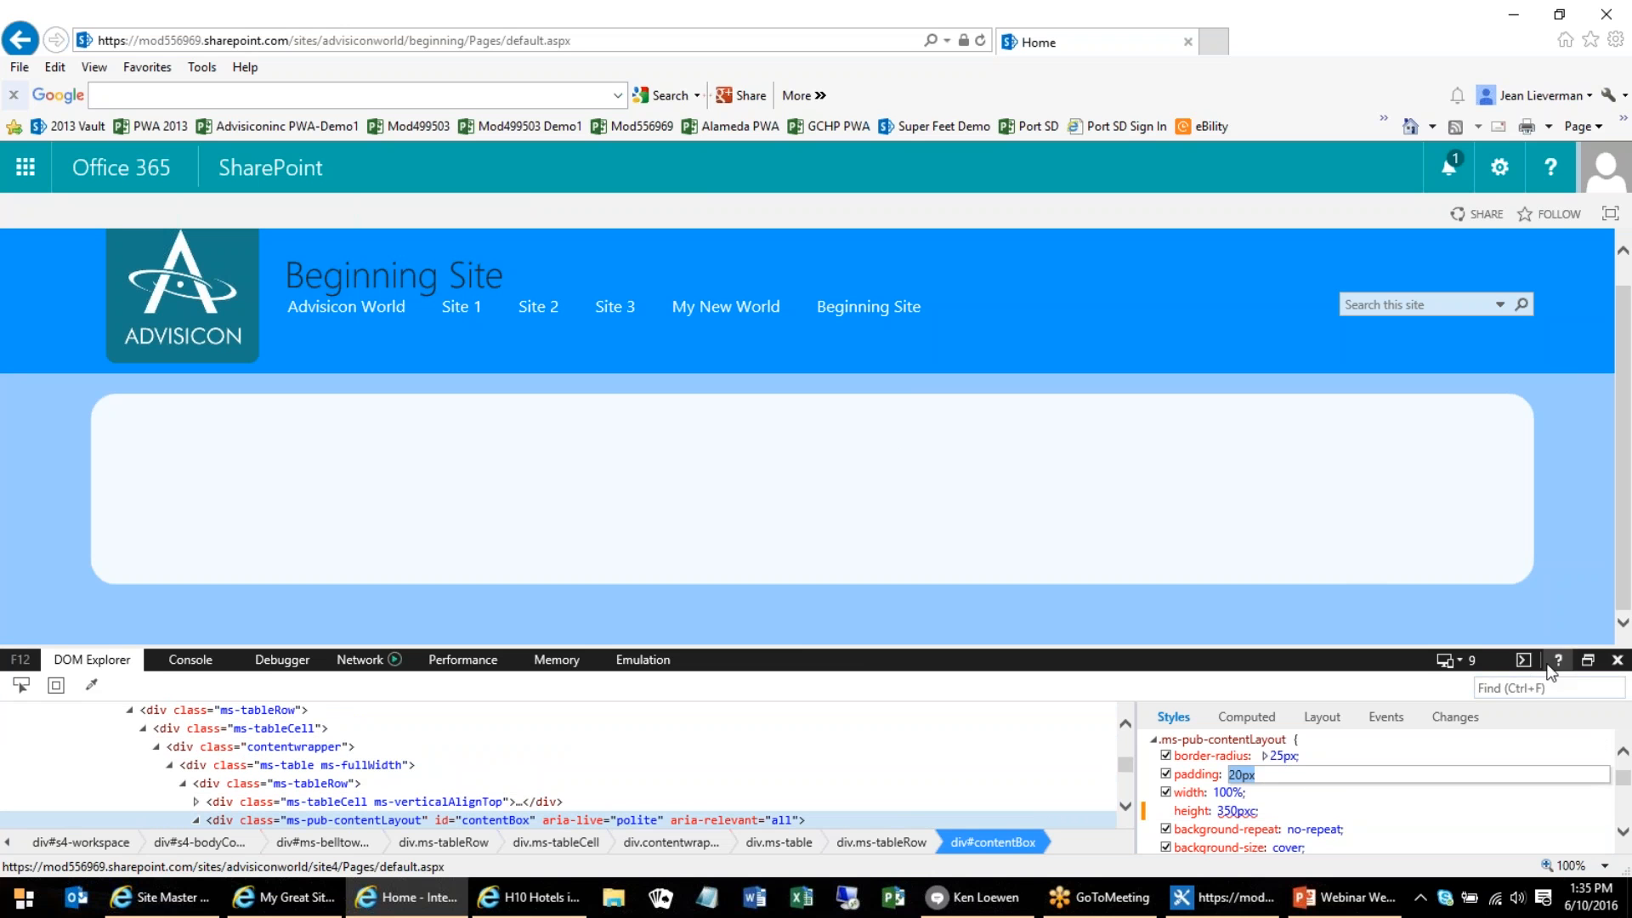
key(F12)
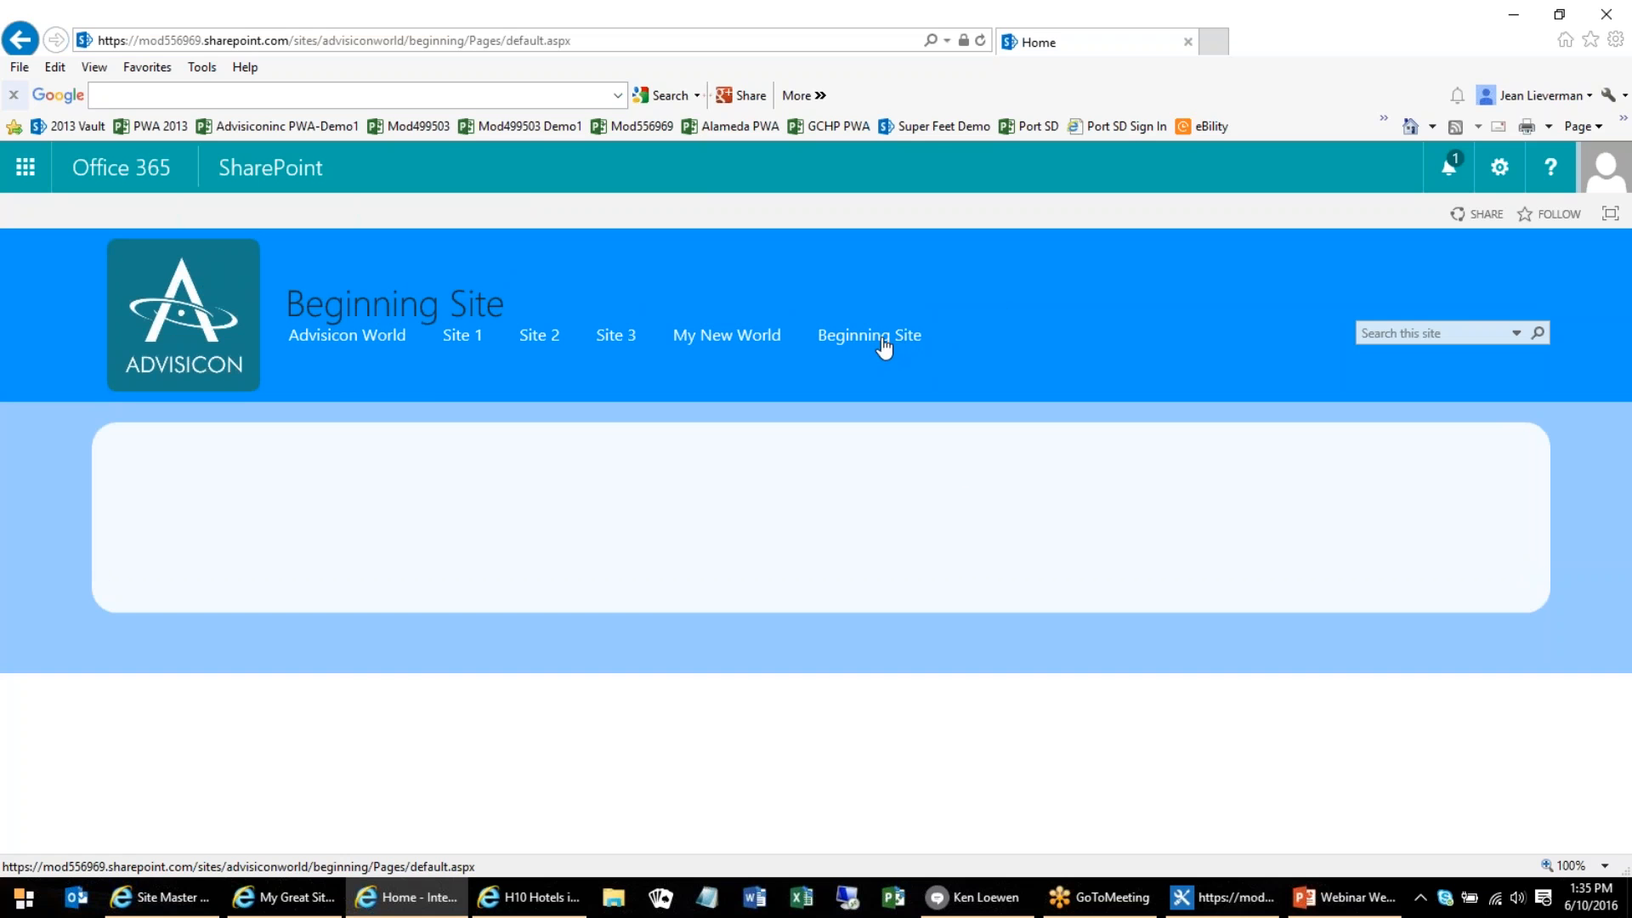
Open the My New World subsite and examine its home page, from the header through the customer tiles to the promotional panels
click(723, 338)
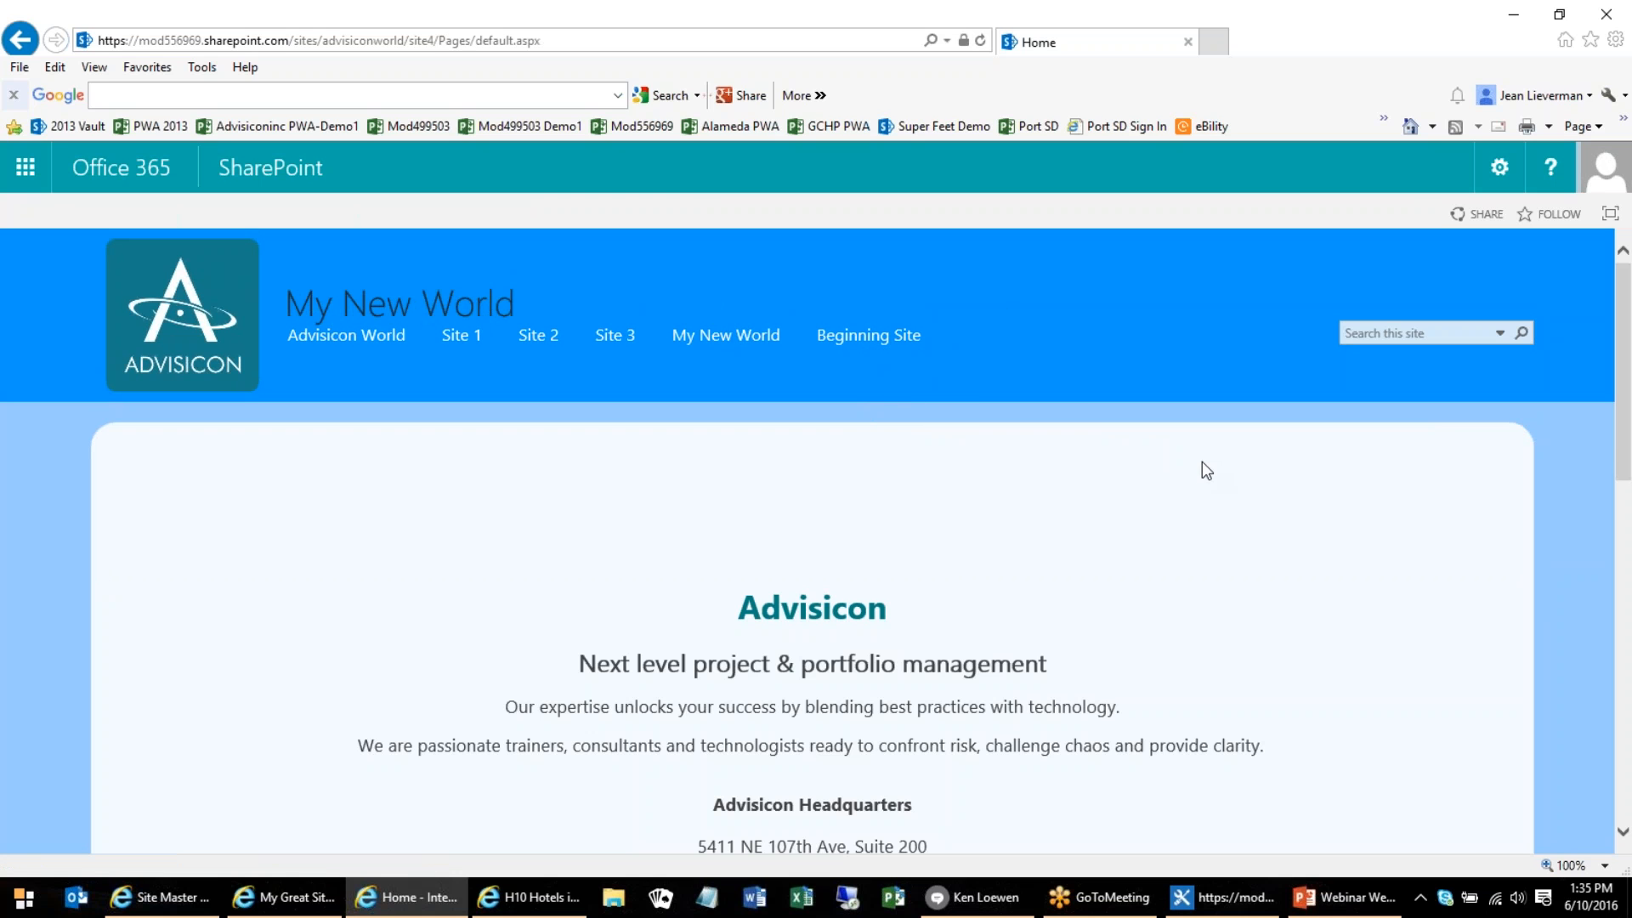
scroll(1242, 476, down, 1)
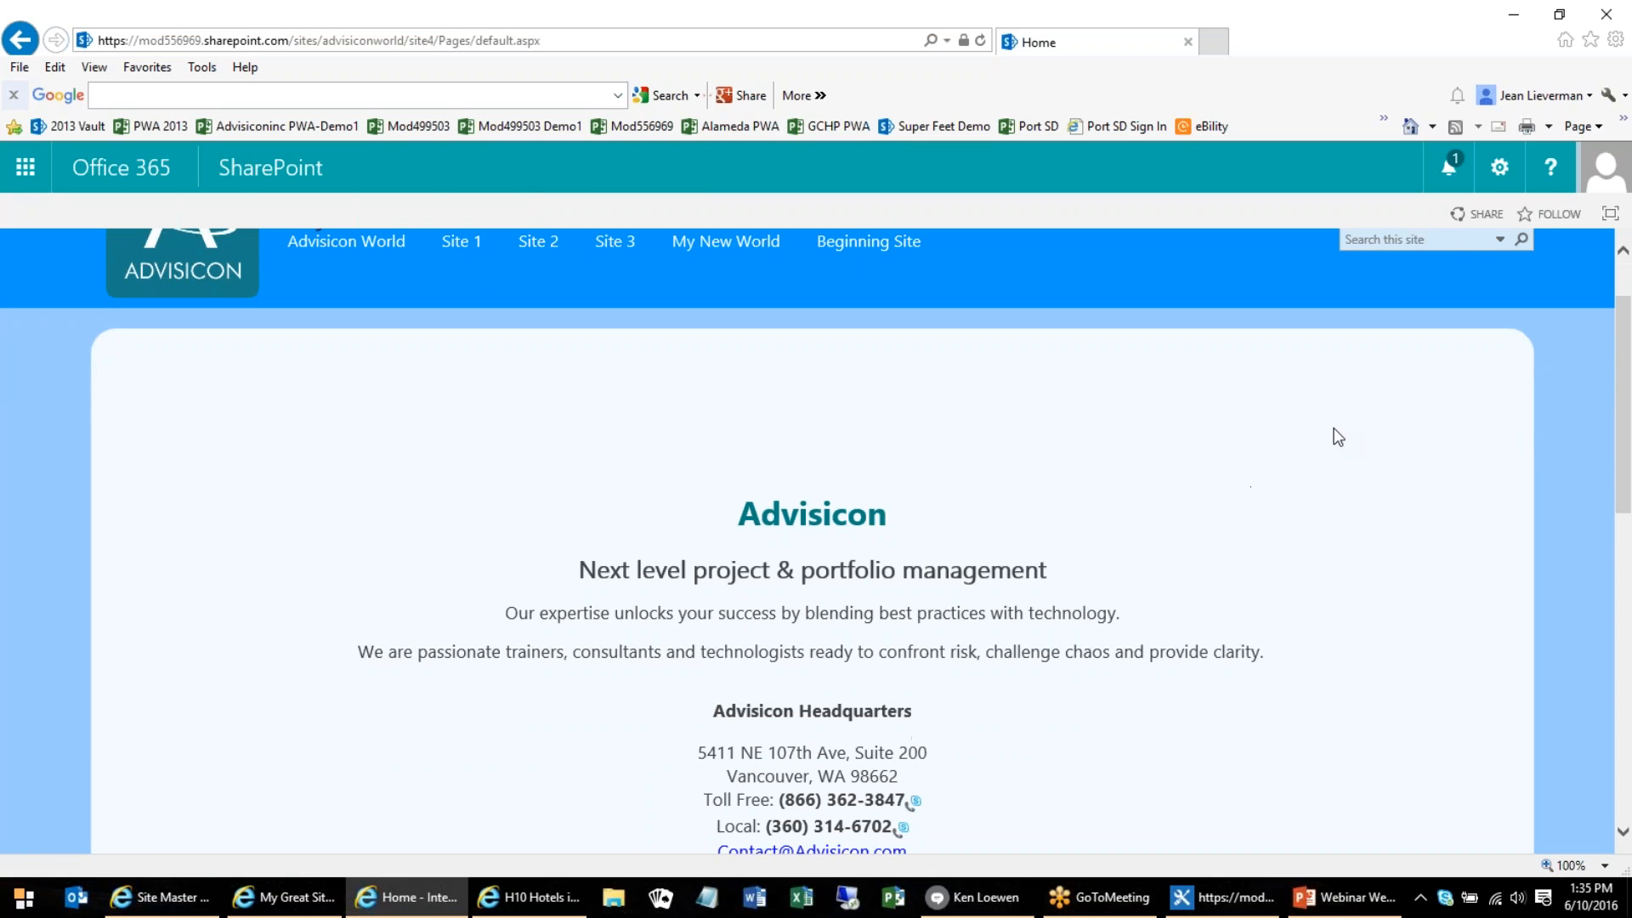
scroll(1337, 435, down, 1)
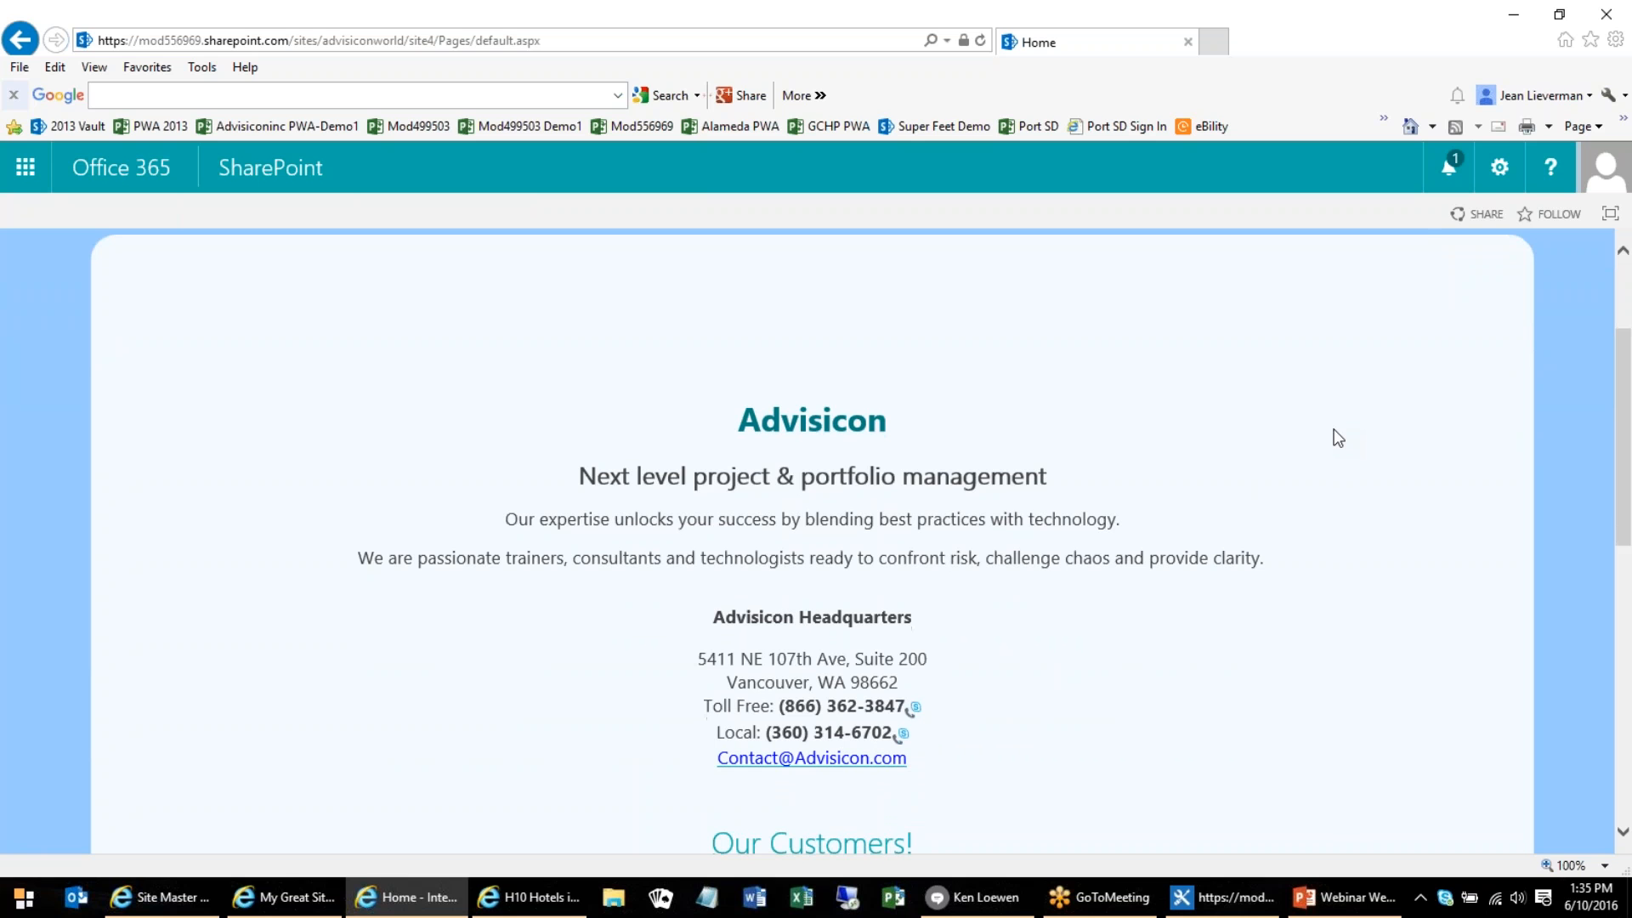
scroll(1333, 434, down, 2)
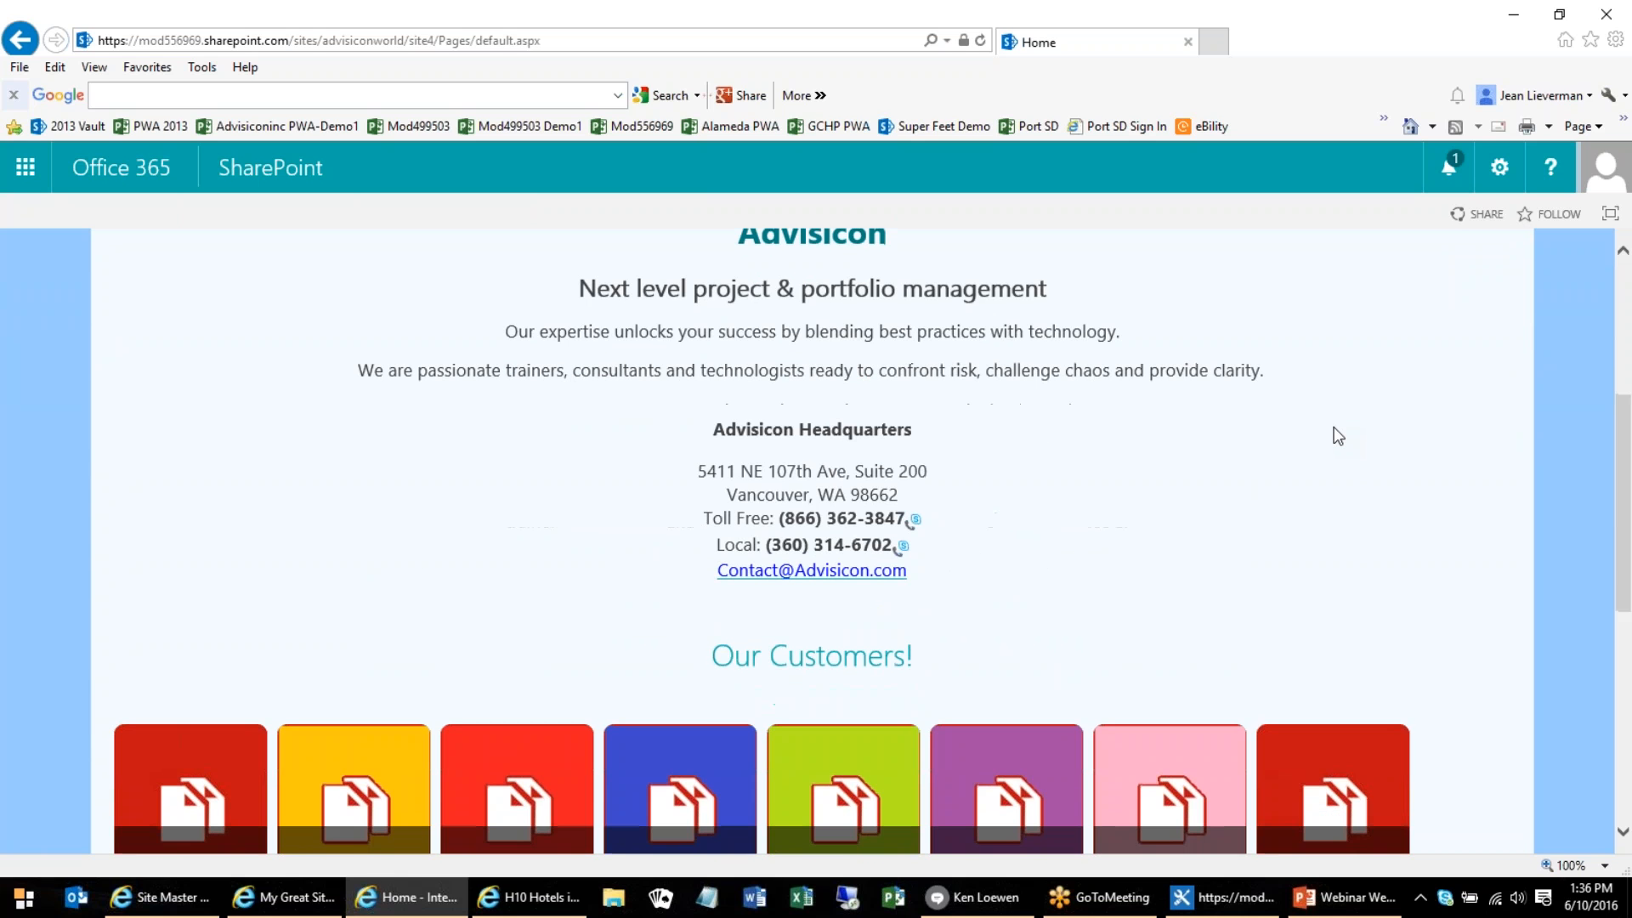
scroll(1333, 439, up, 1)
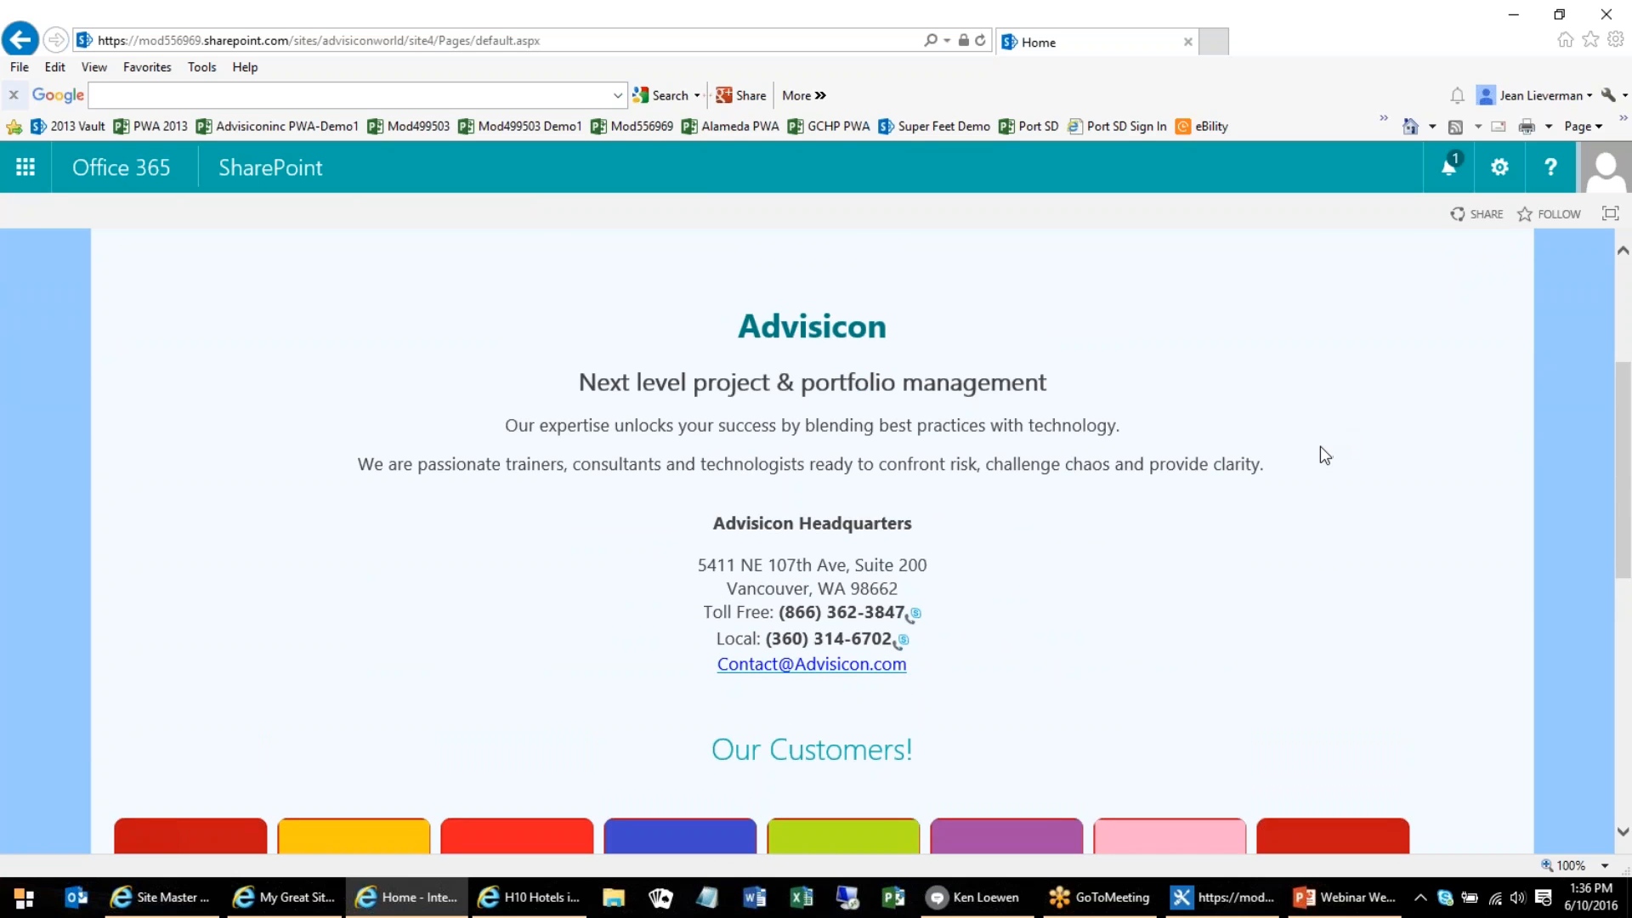
scroll(1319, 443, up, 3)
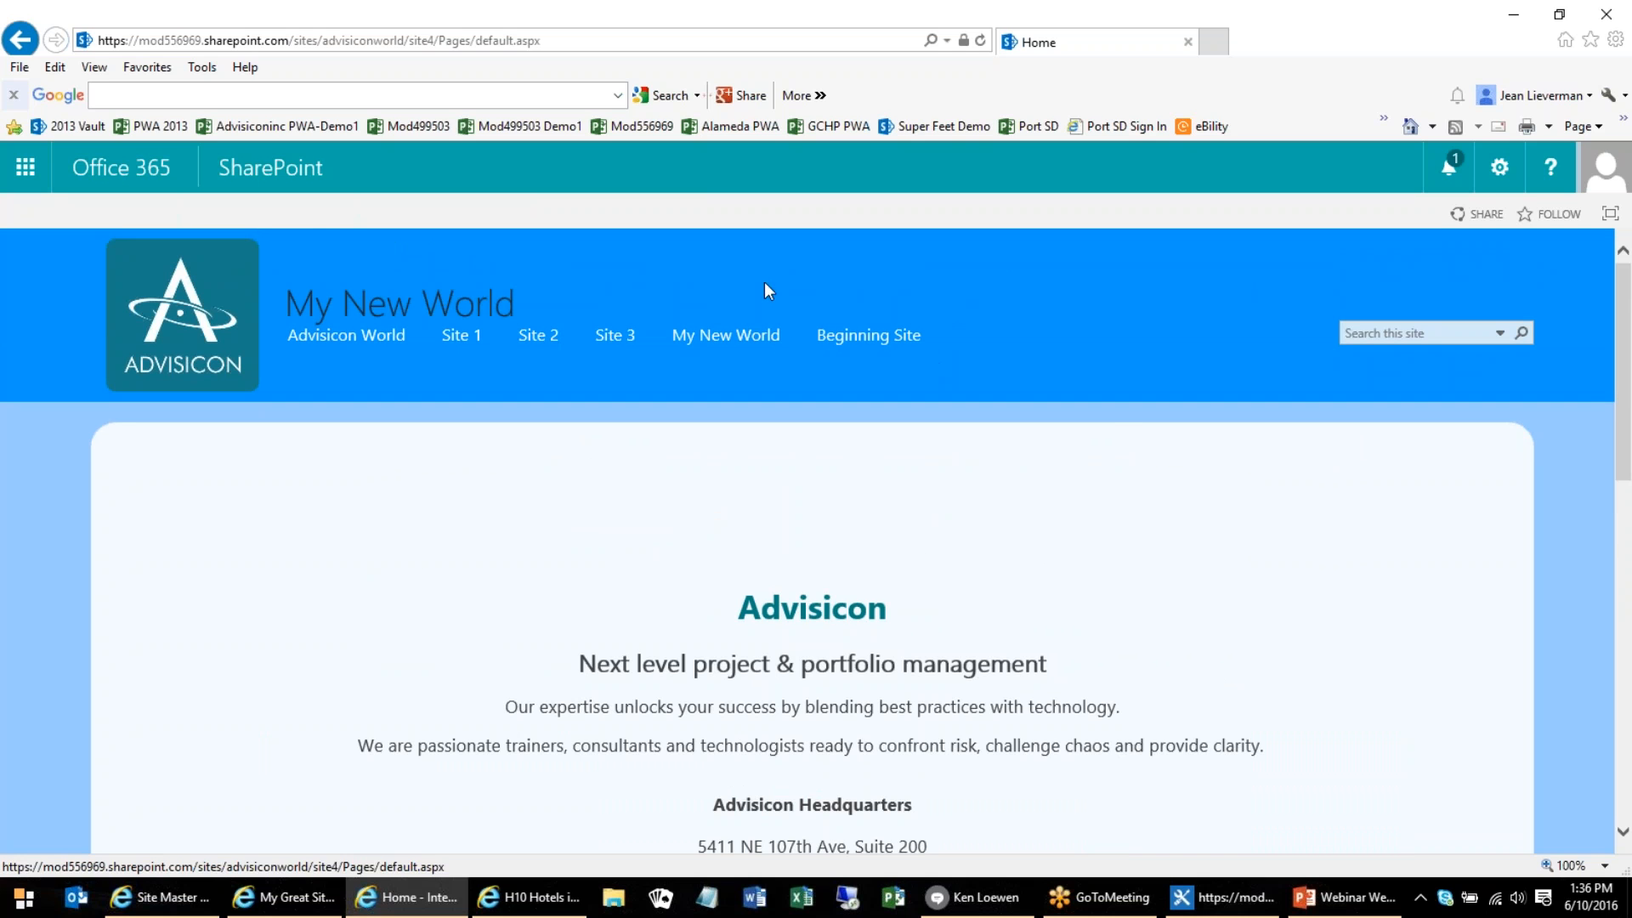
scroll(1344, 590, down, 2)
scroll(986, 595, down, 2)
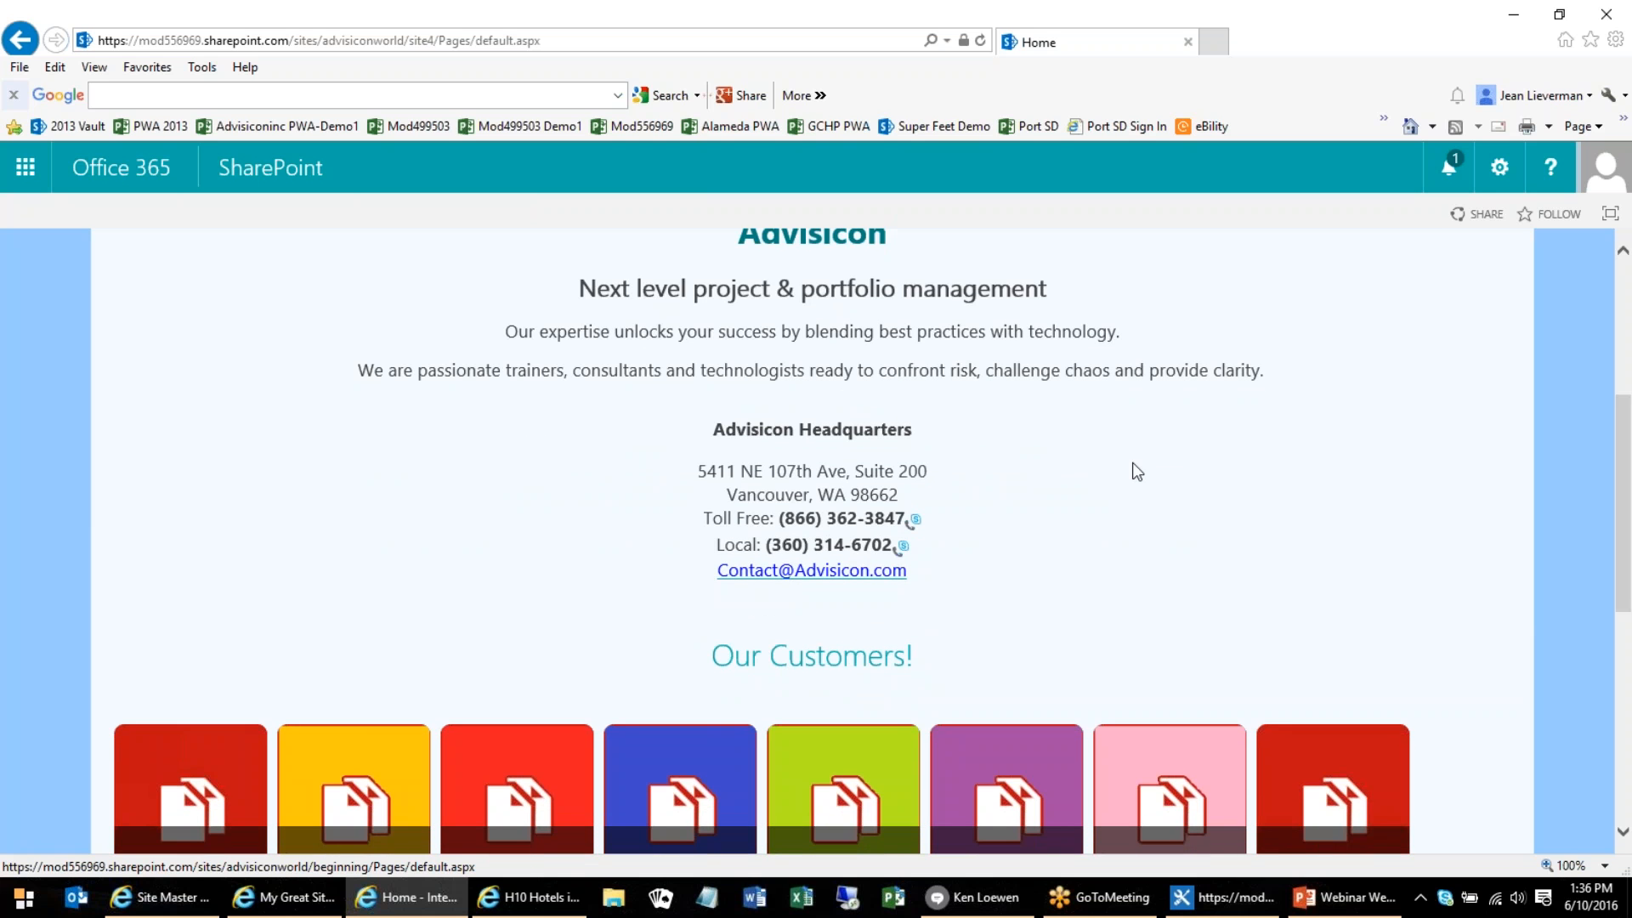
scroll(1136, 472, down, 3)
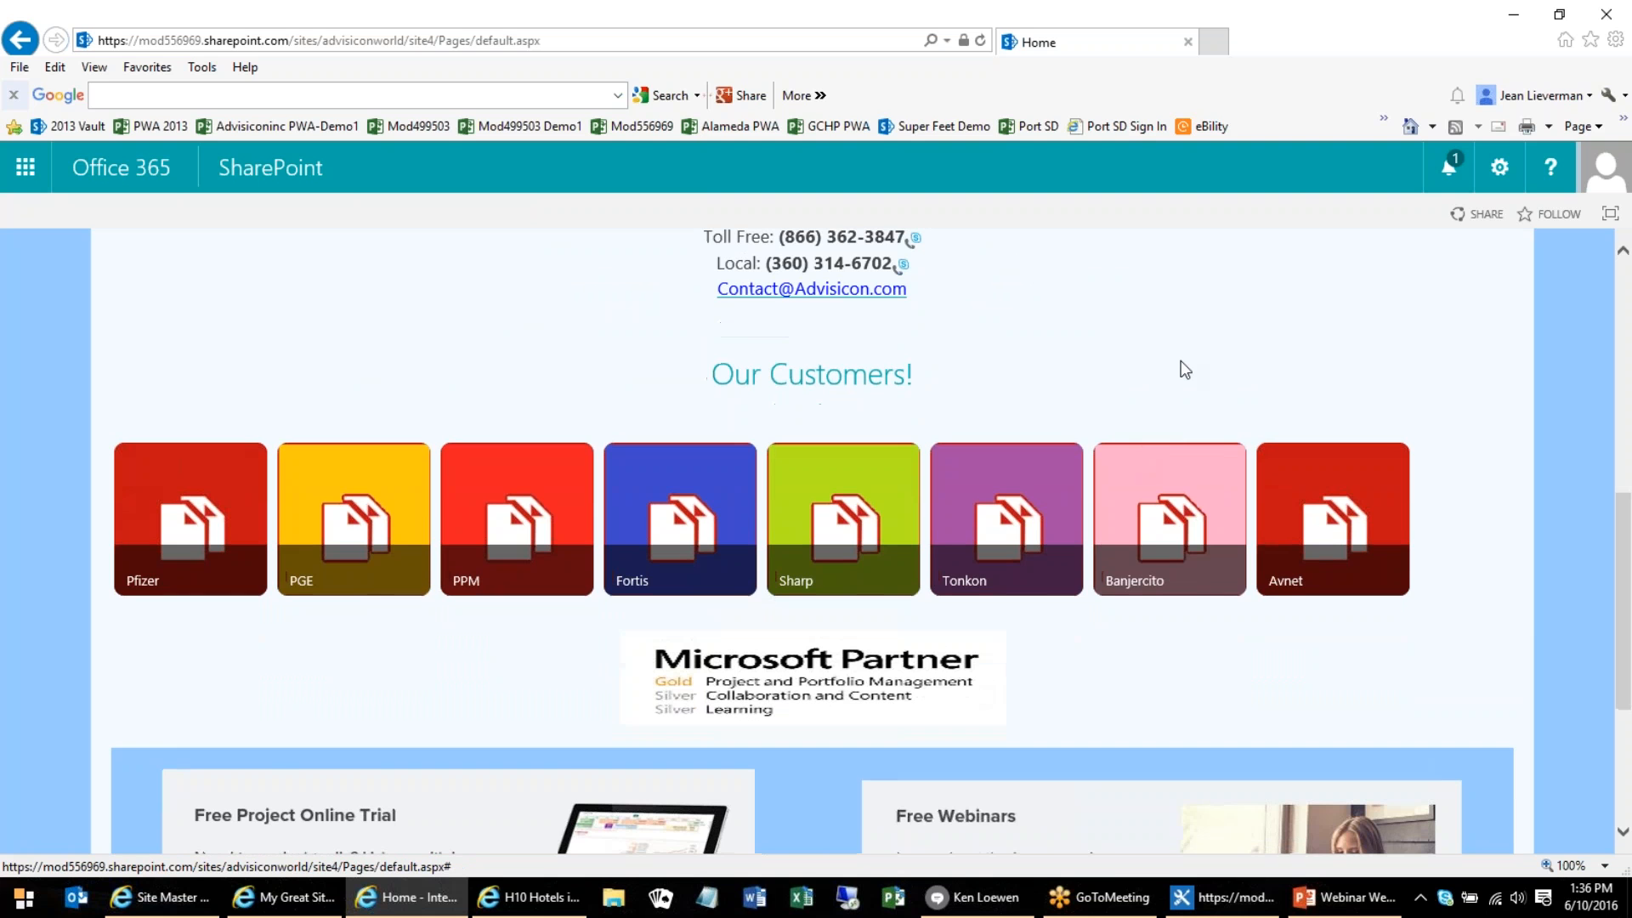
scroll(1186, 367, down, 3)
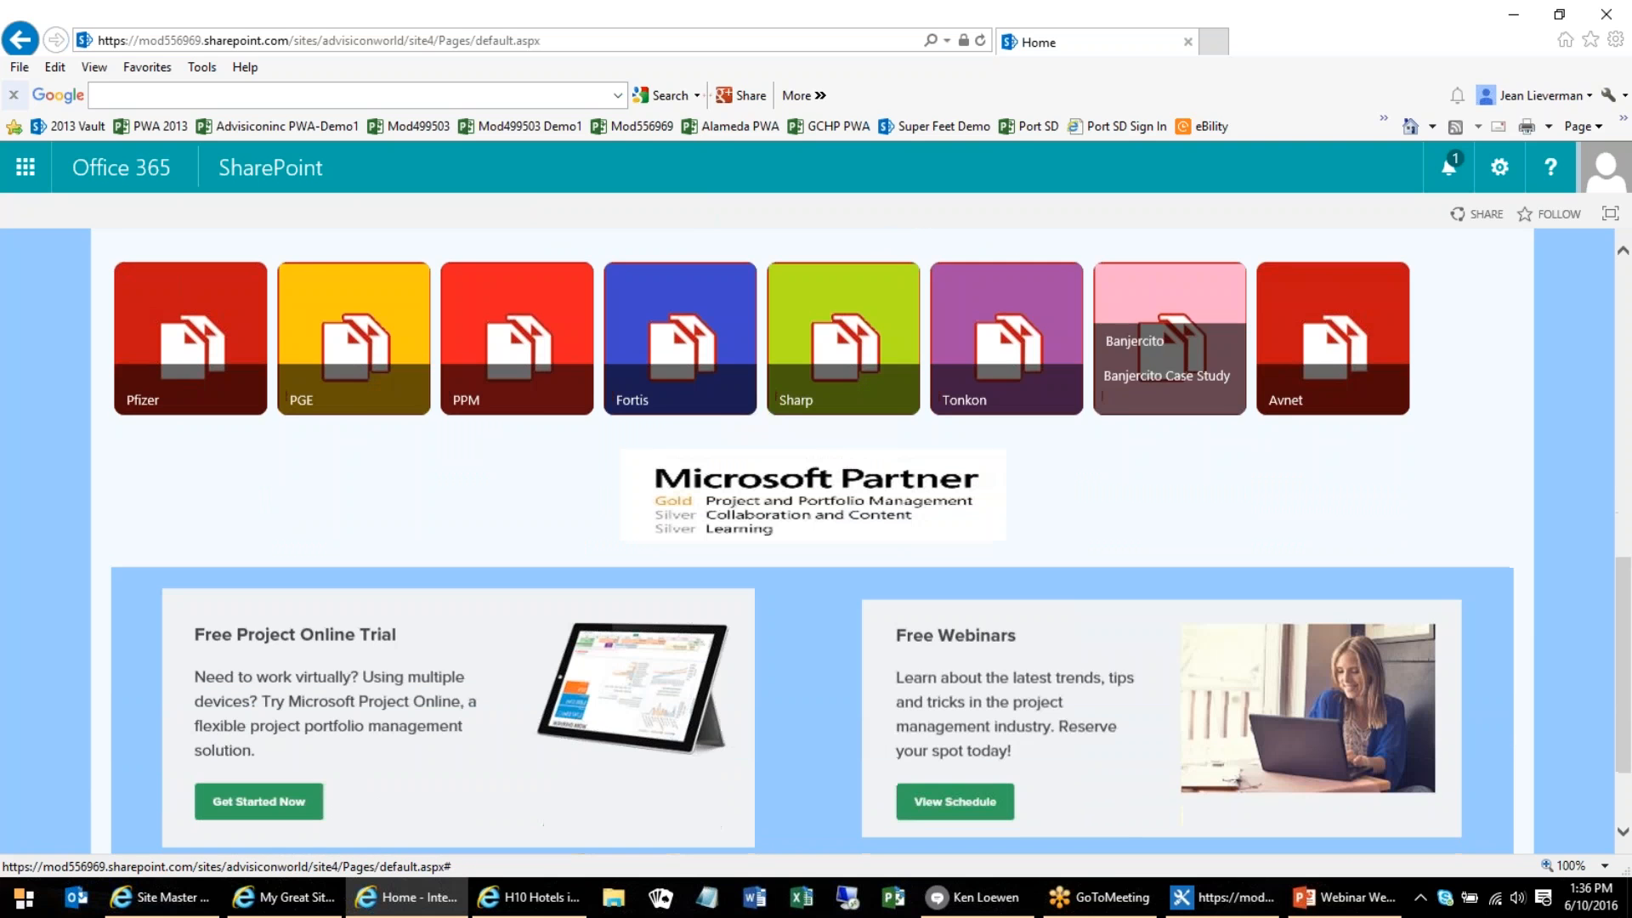
scroll(1396, 532, down, 1)
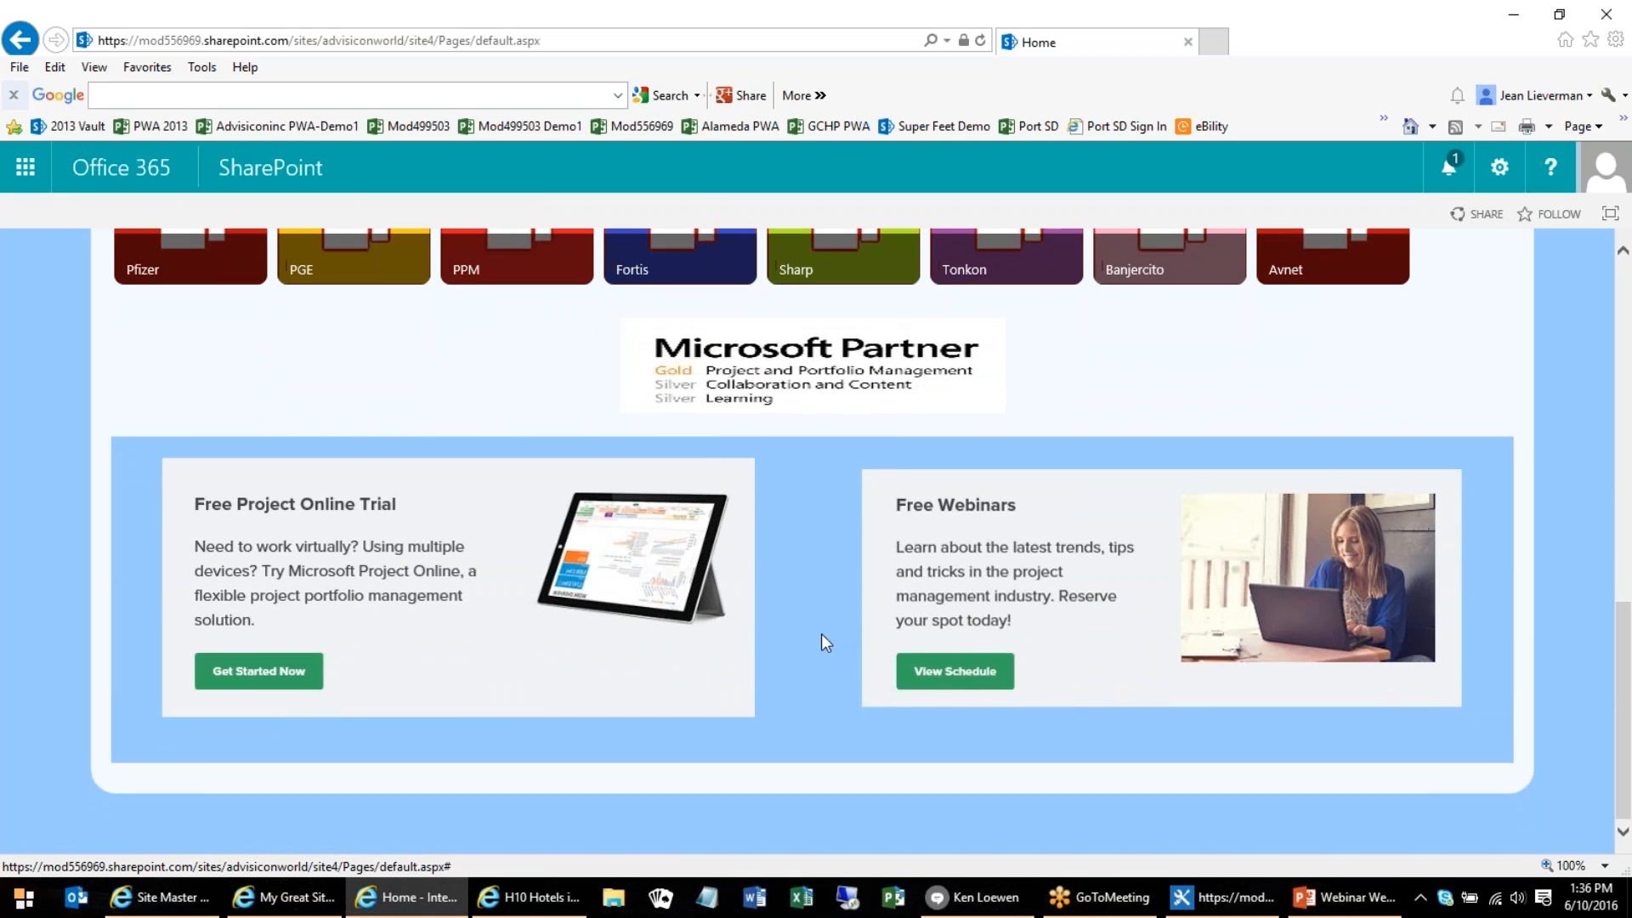
scroll(821, 634, up, 5)
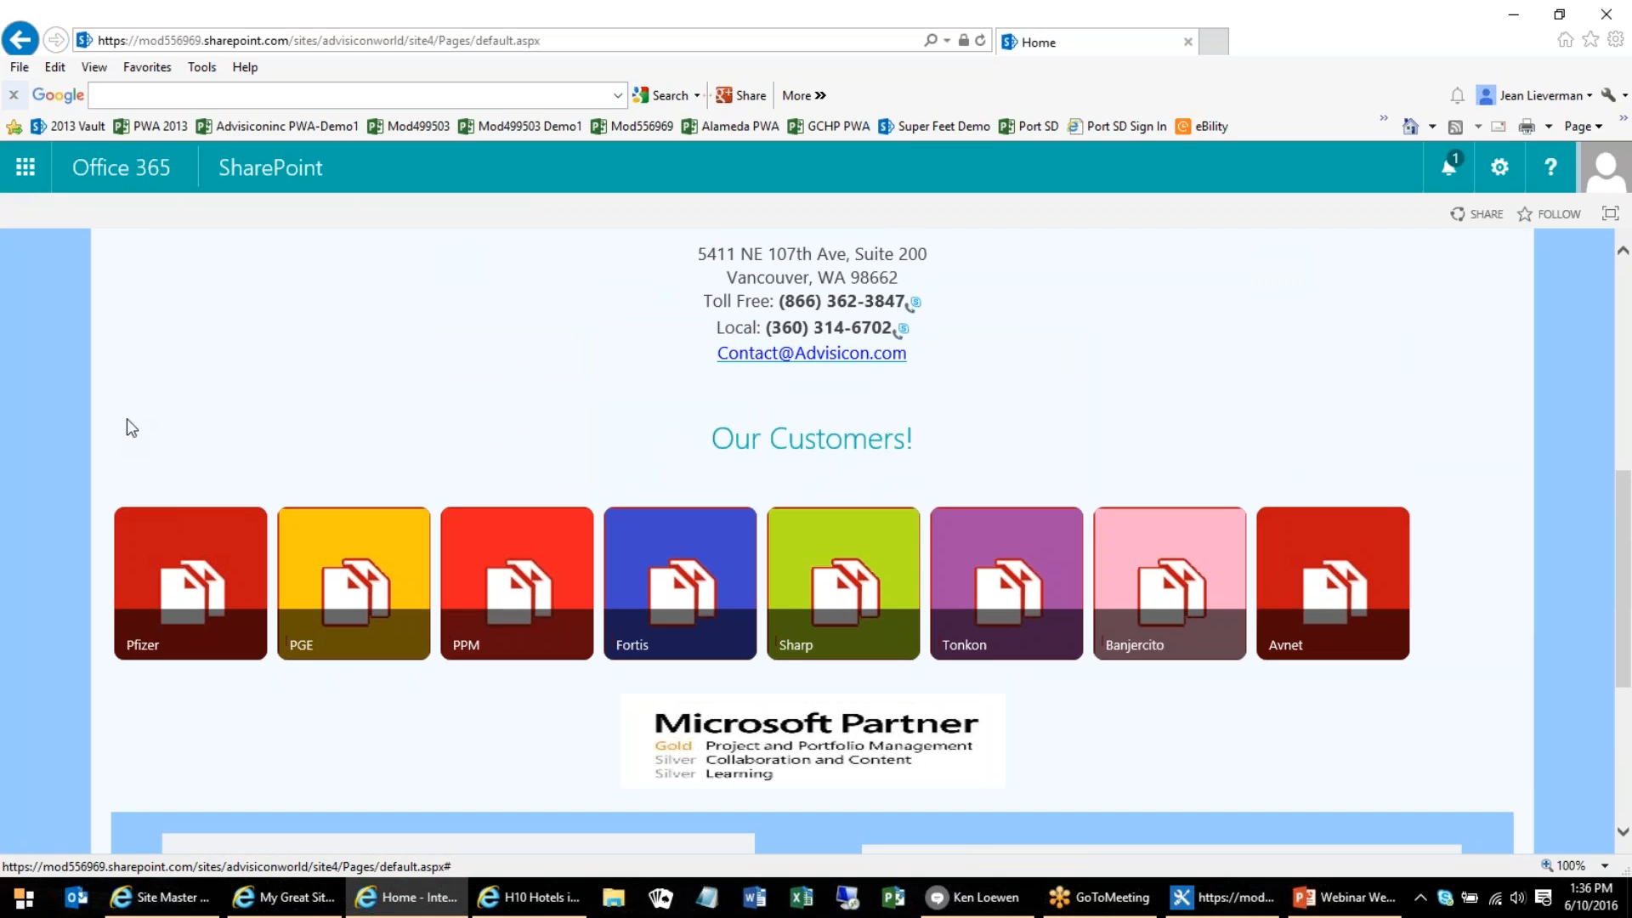
Preview the Our Customers tiles, open the Sharp tile's dialog, and close it to return to the page header
mouse_move(221, 559)
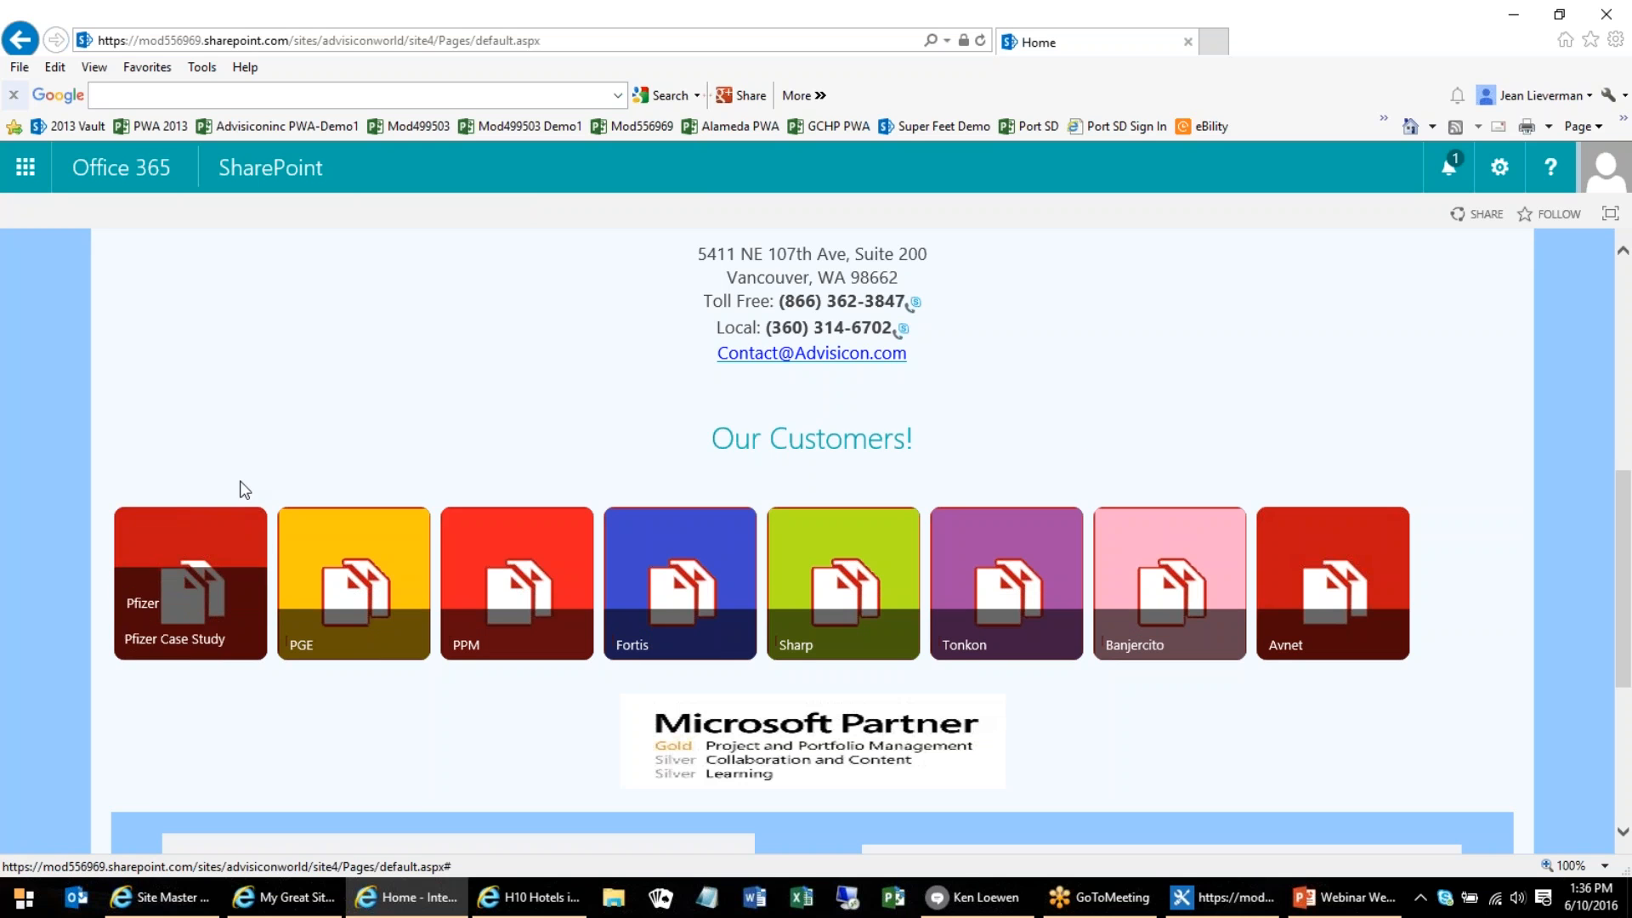
scroll(248, 462, up, 1)
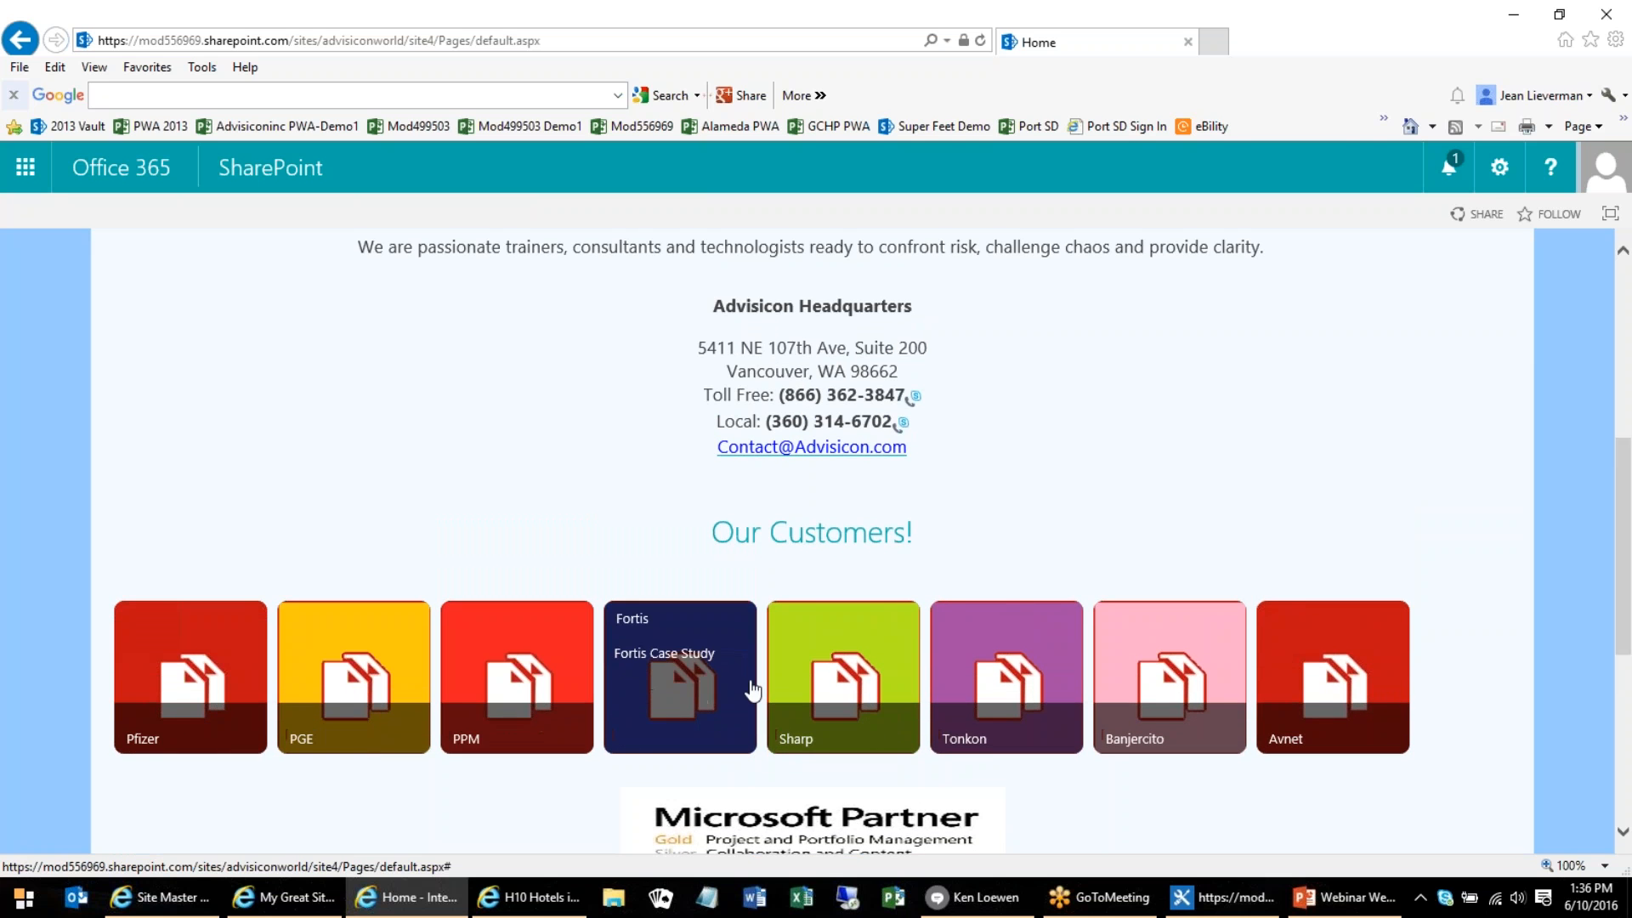
click(833, 690)
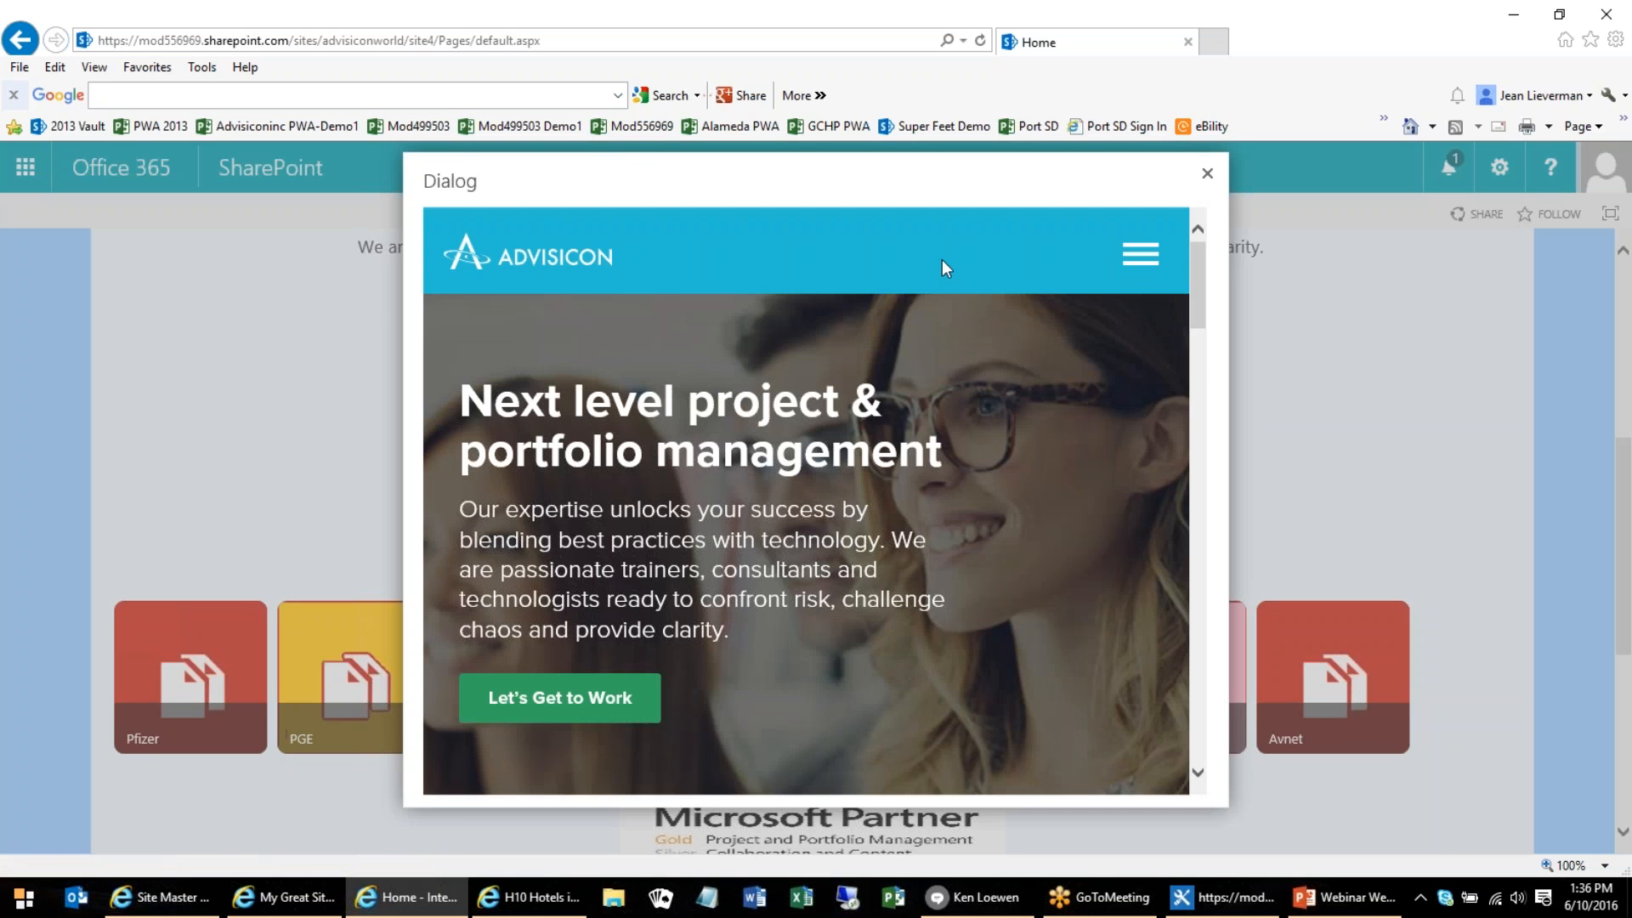
click(1208, 176)
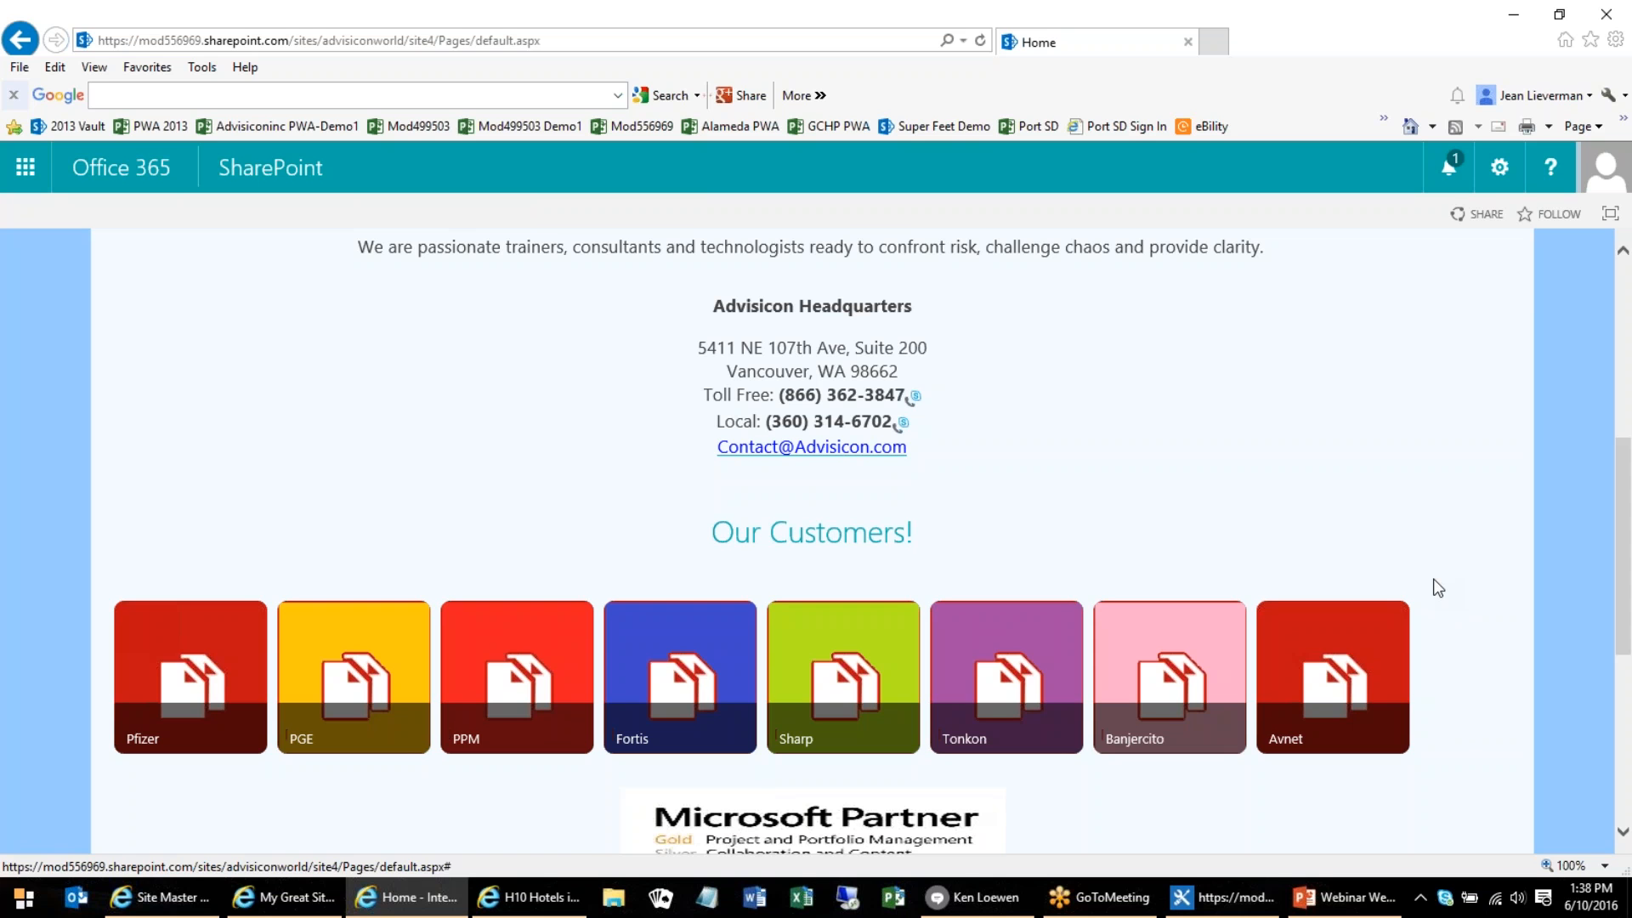
scroll(1309, 293, up, 4)
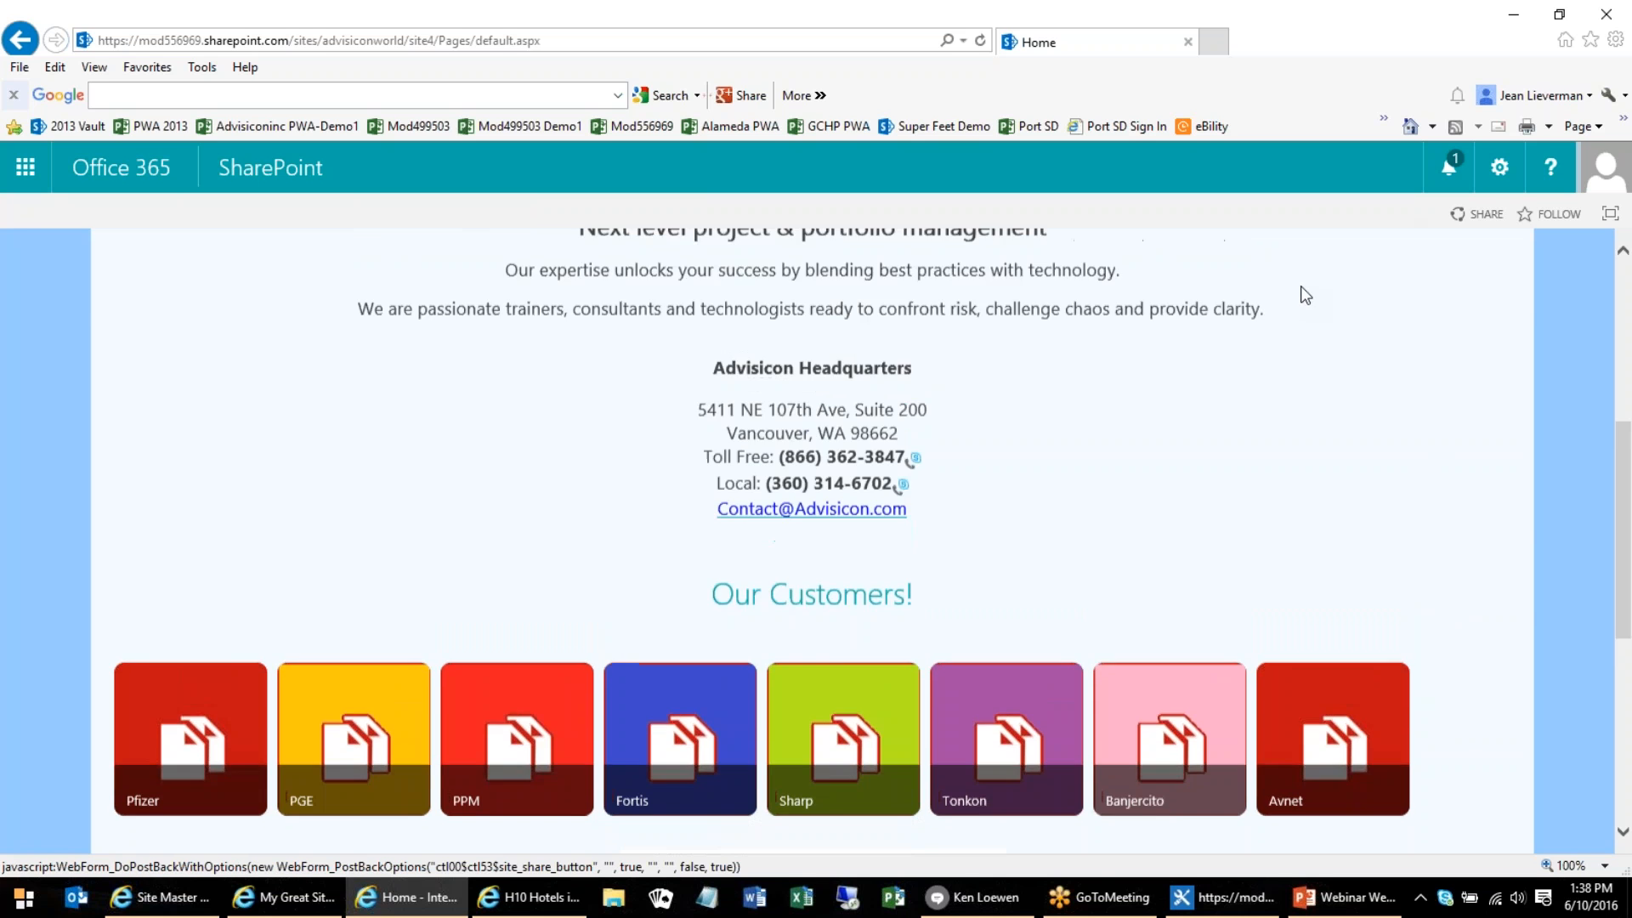
scroll(1266, 346, up, 2)
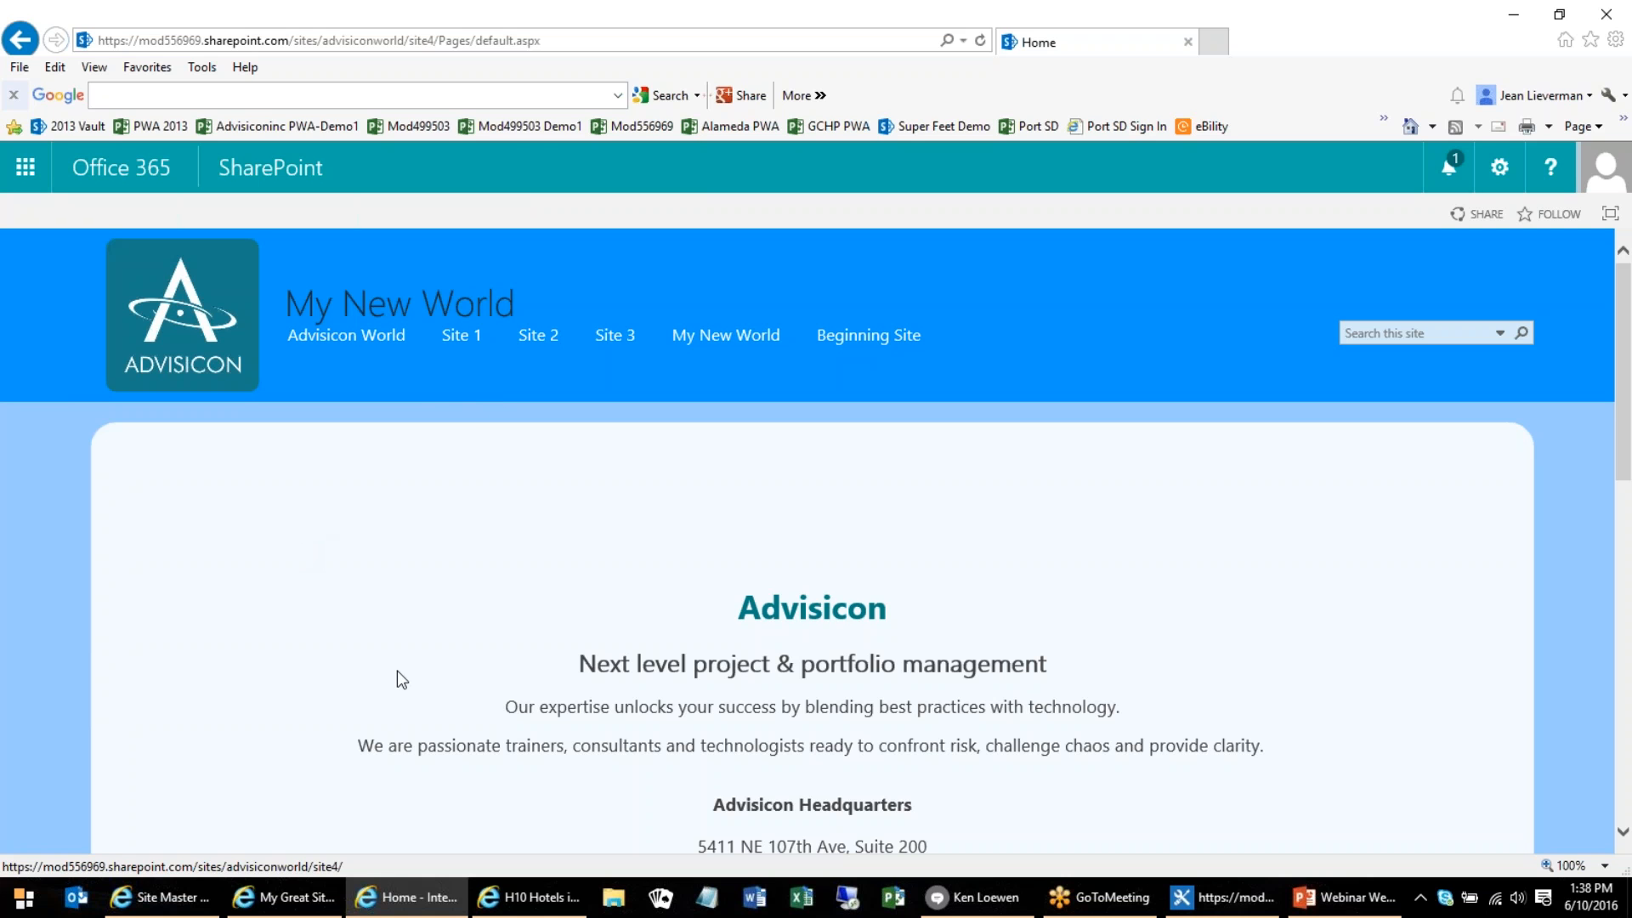
Bring up the TopSharePoint article on the free xpecto SharePoint Online theme and examine its download and installation instructions
click(500, 898)
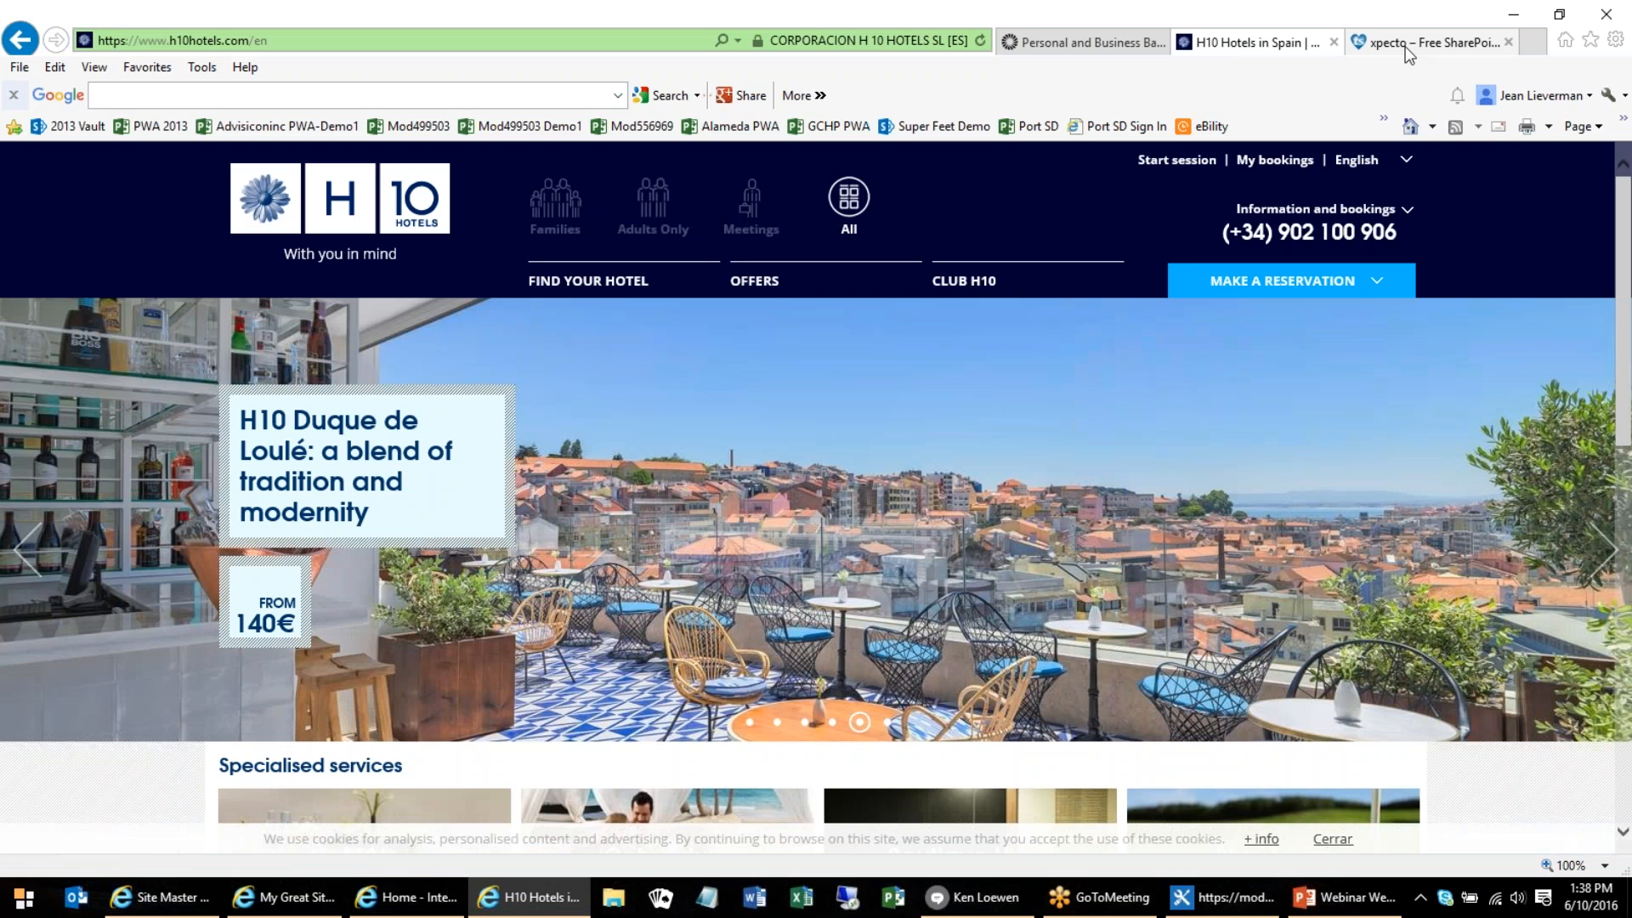
click(1406, 50)
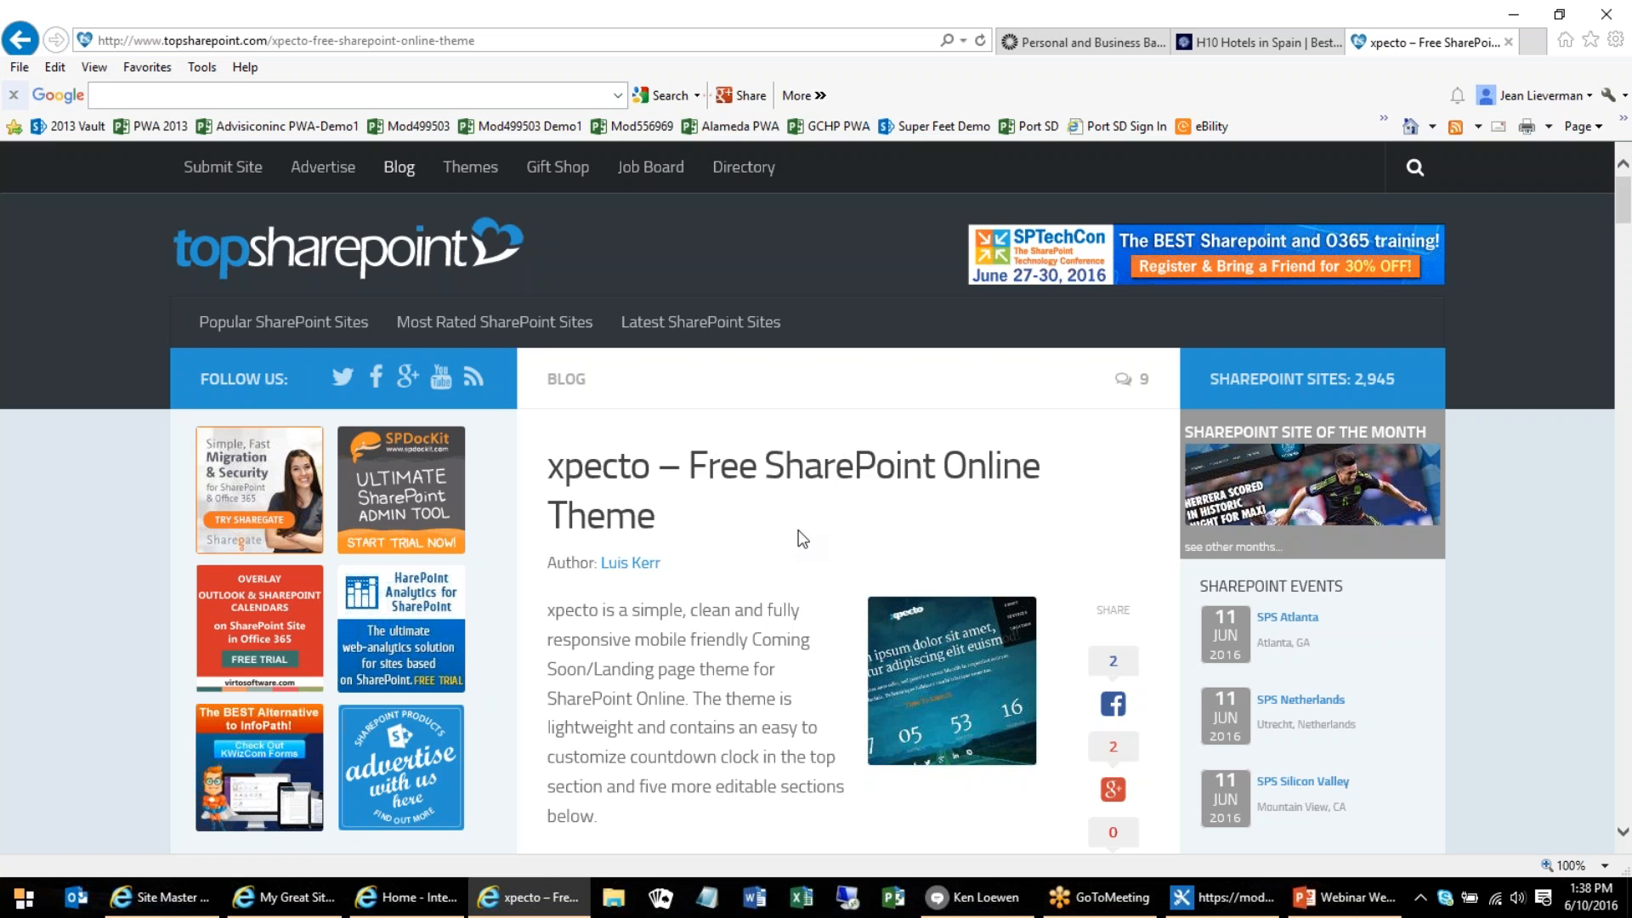
scroll(801, 537, down, 3)
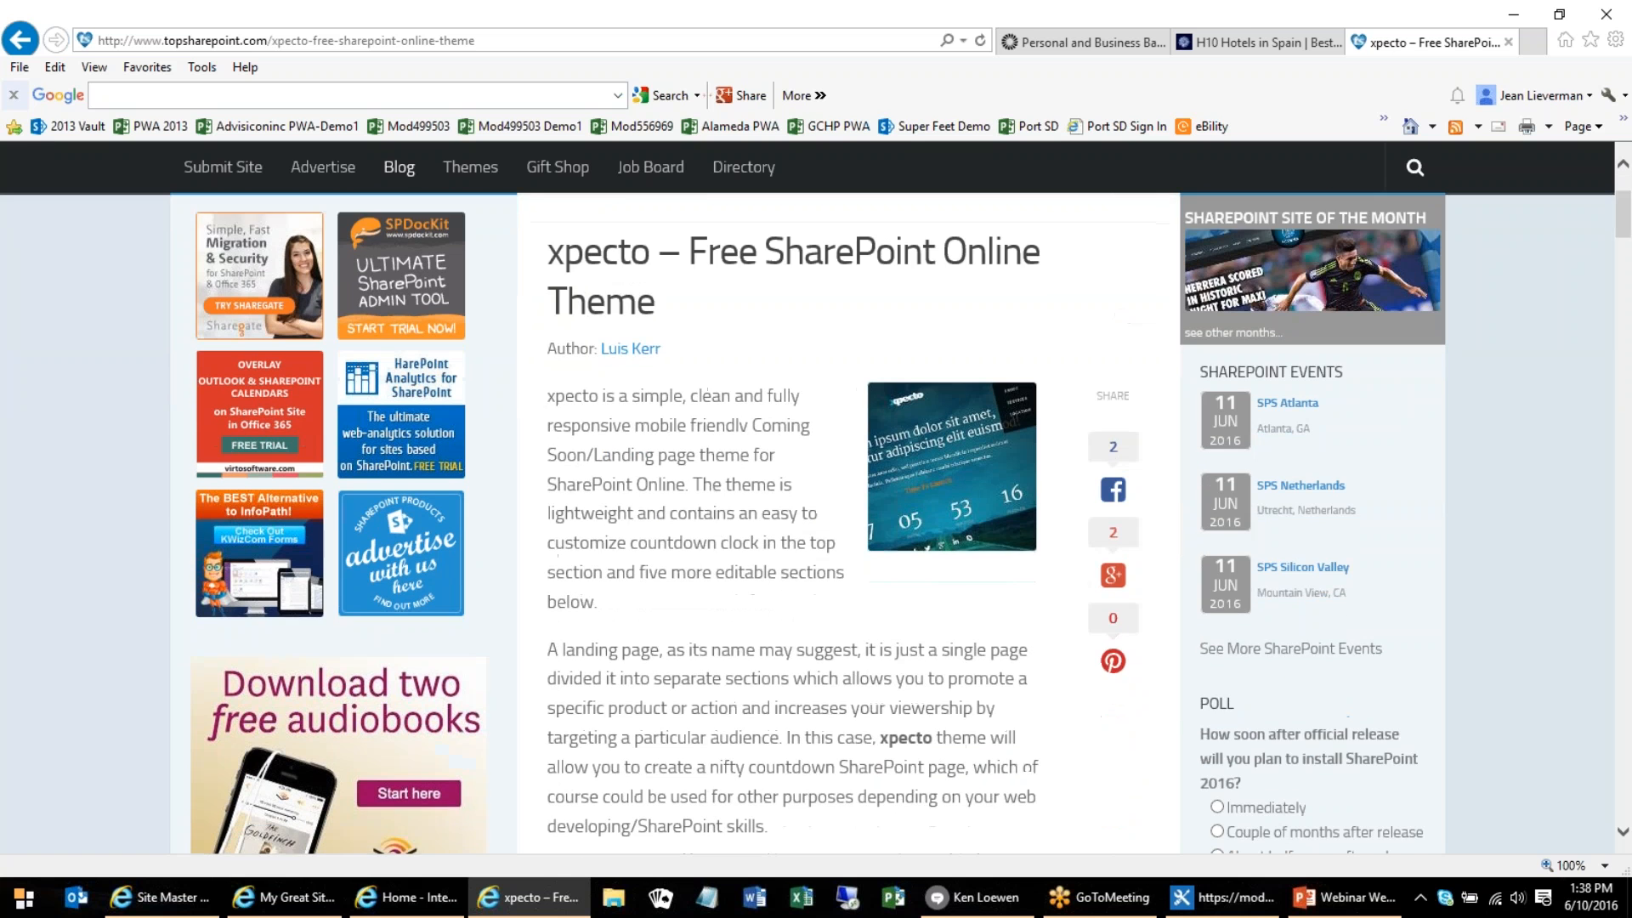
scroll(903, 298, down, 7)
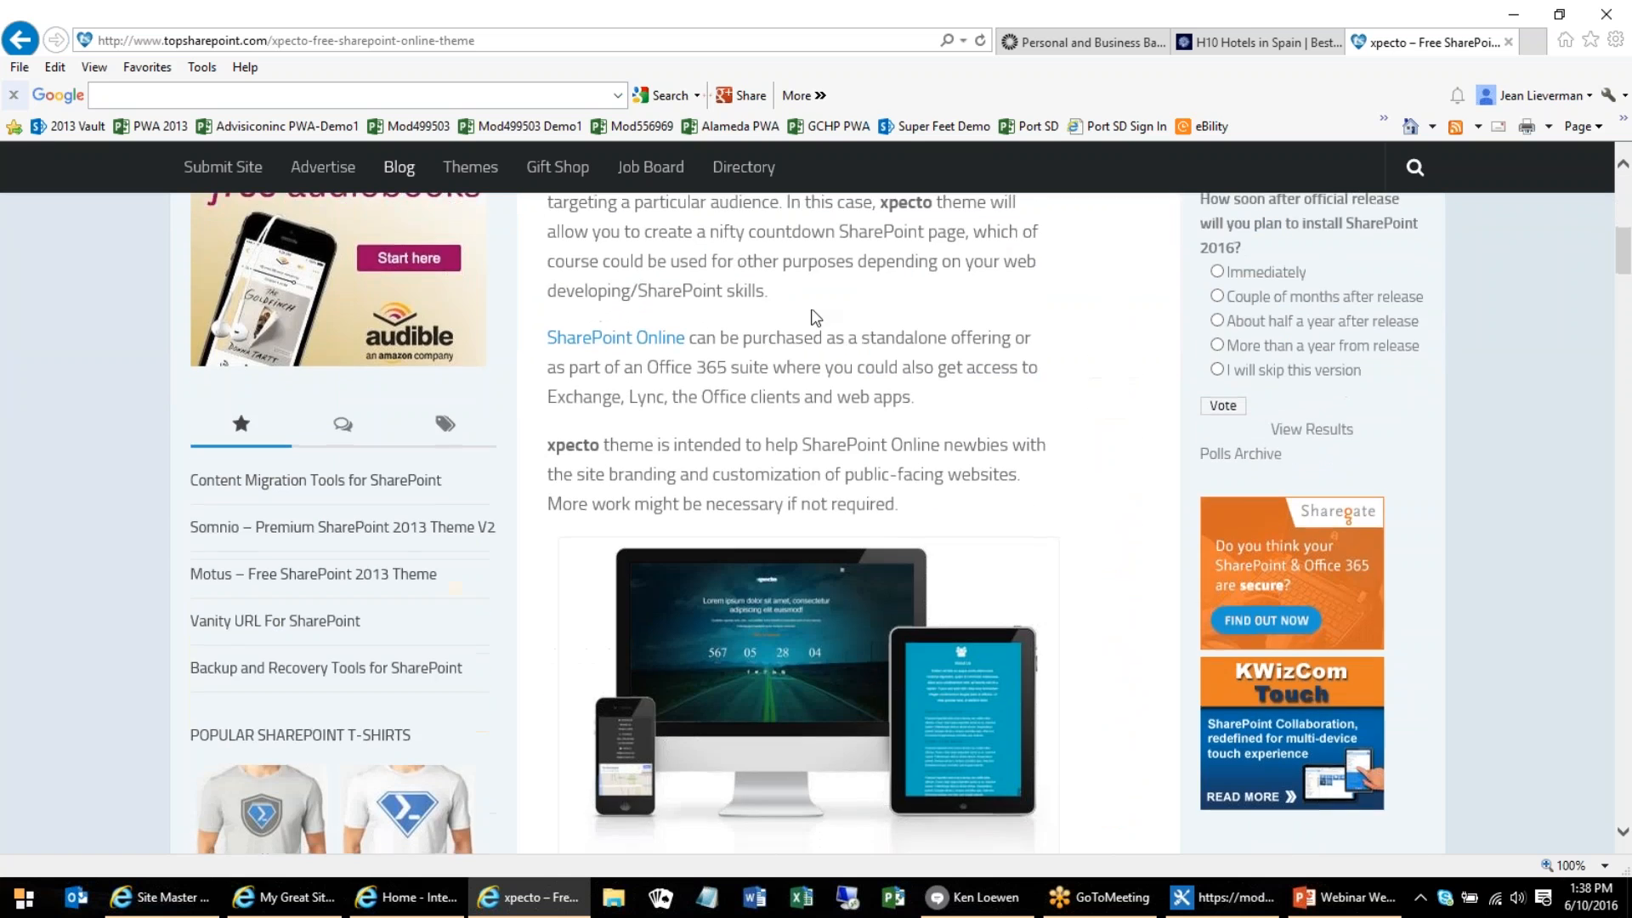
scroll(804, 476, down, 4)
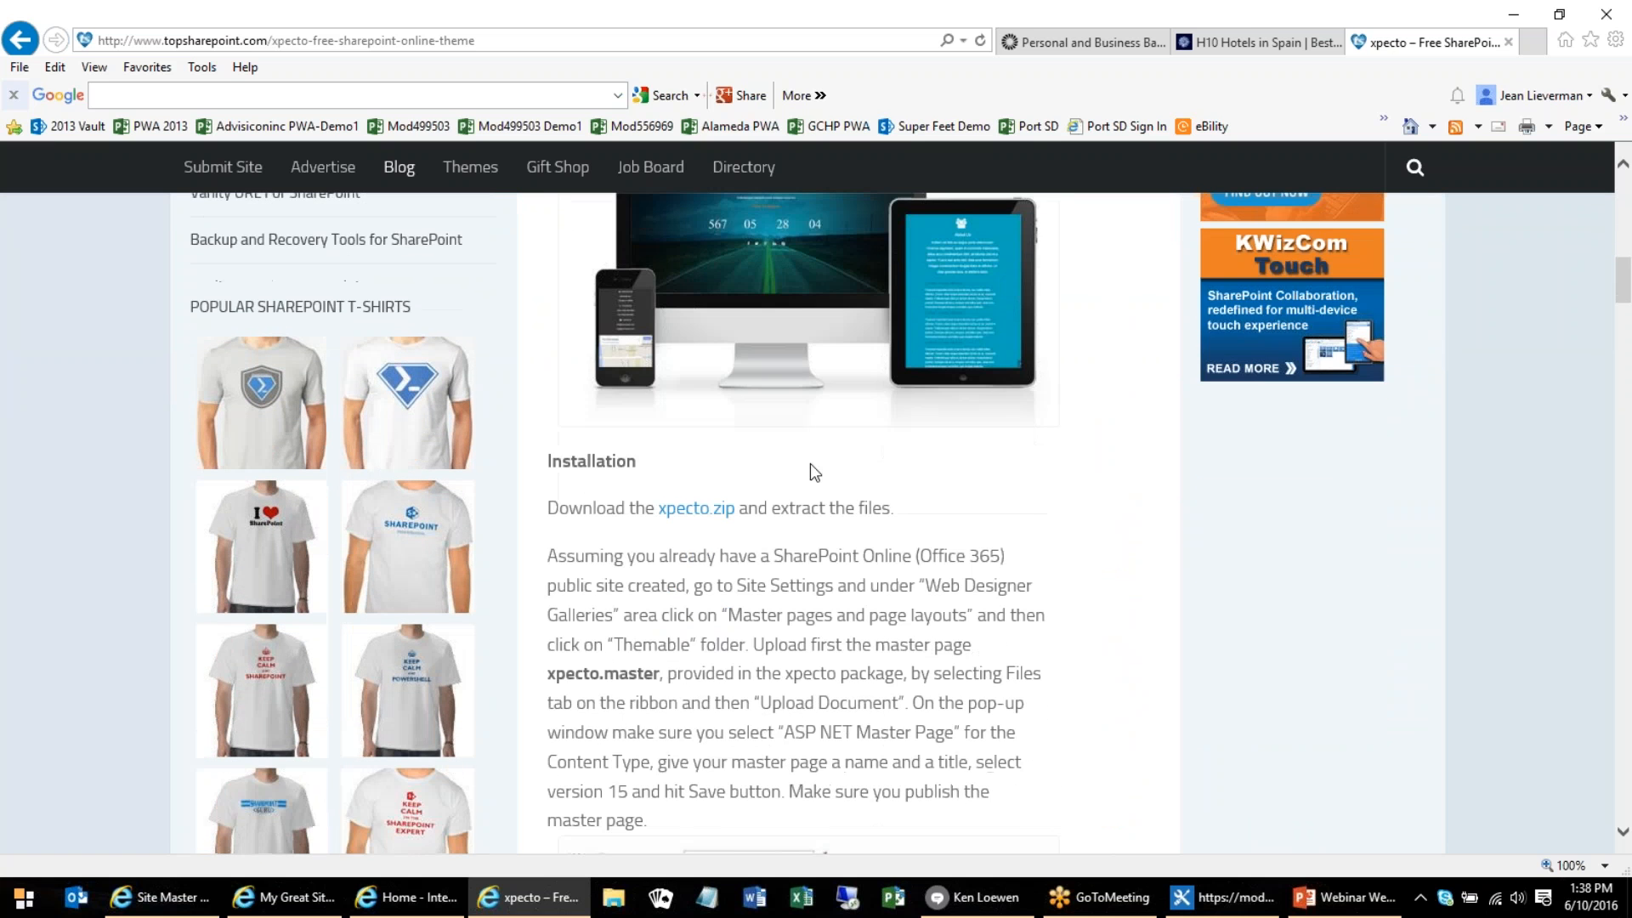
scroll(834, 446, down, 1)
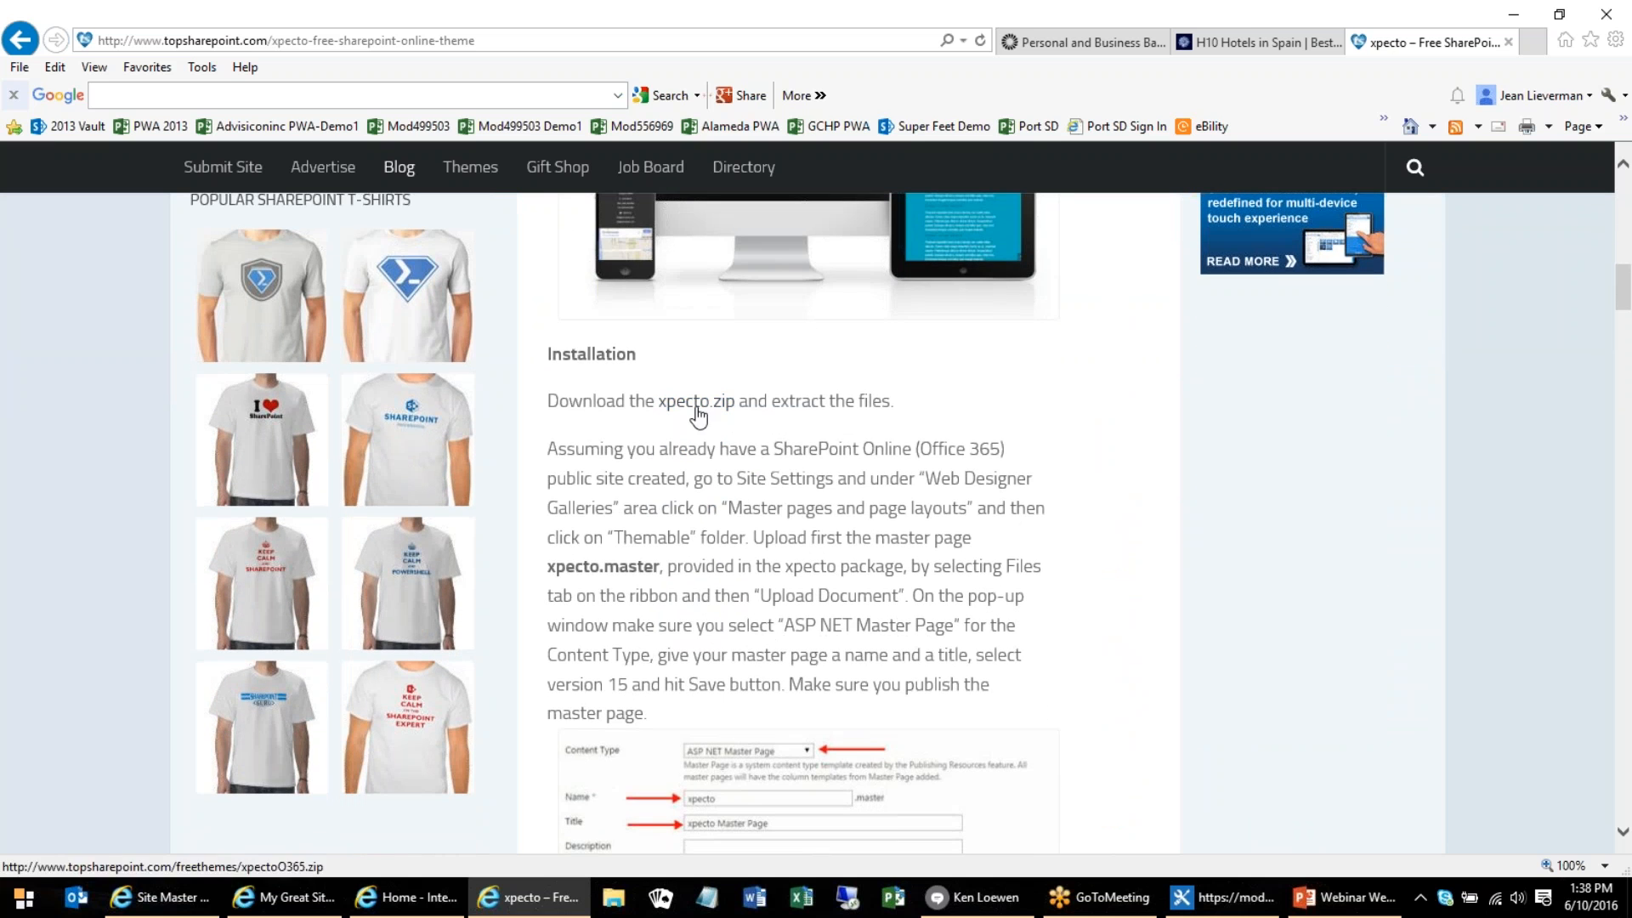
scroll(728, 625, down, 7)
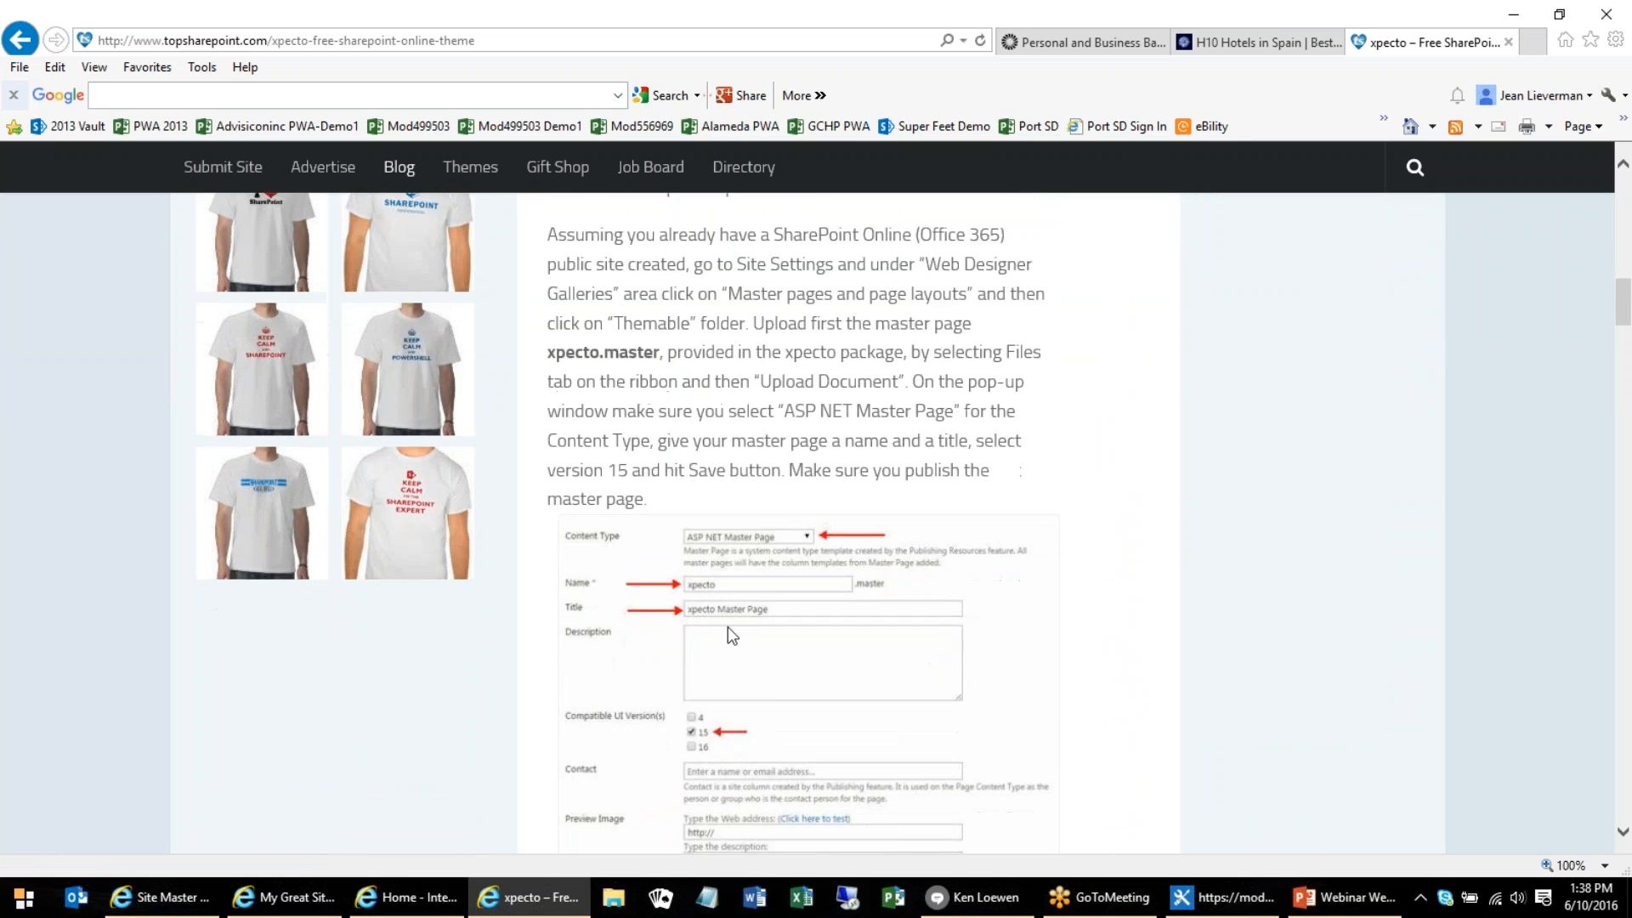
scroll(743, 587, down, 5)
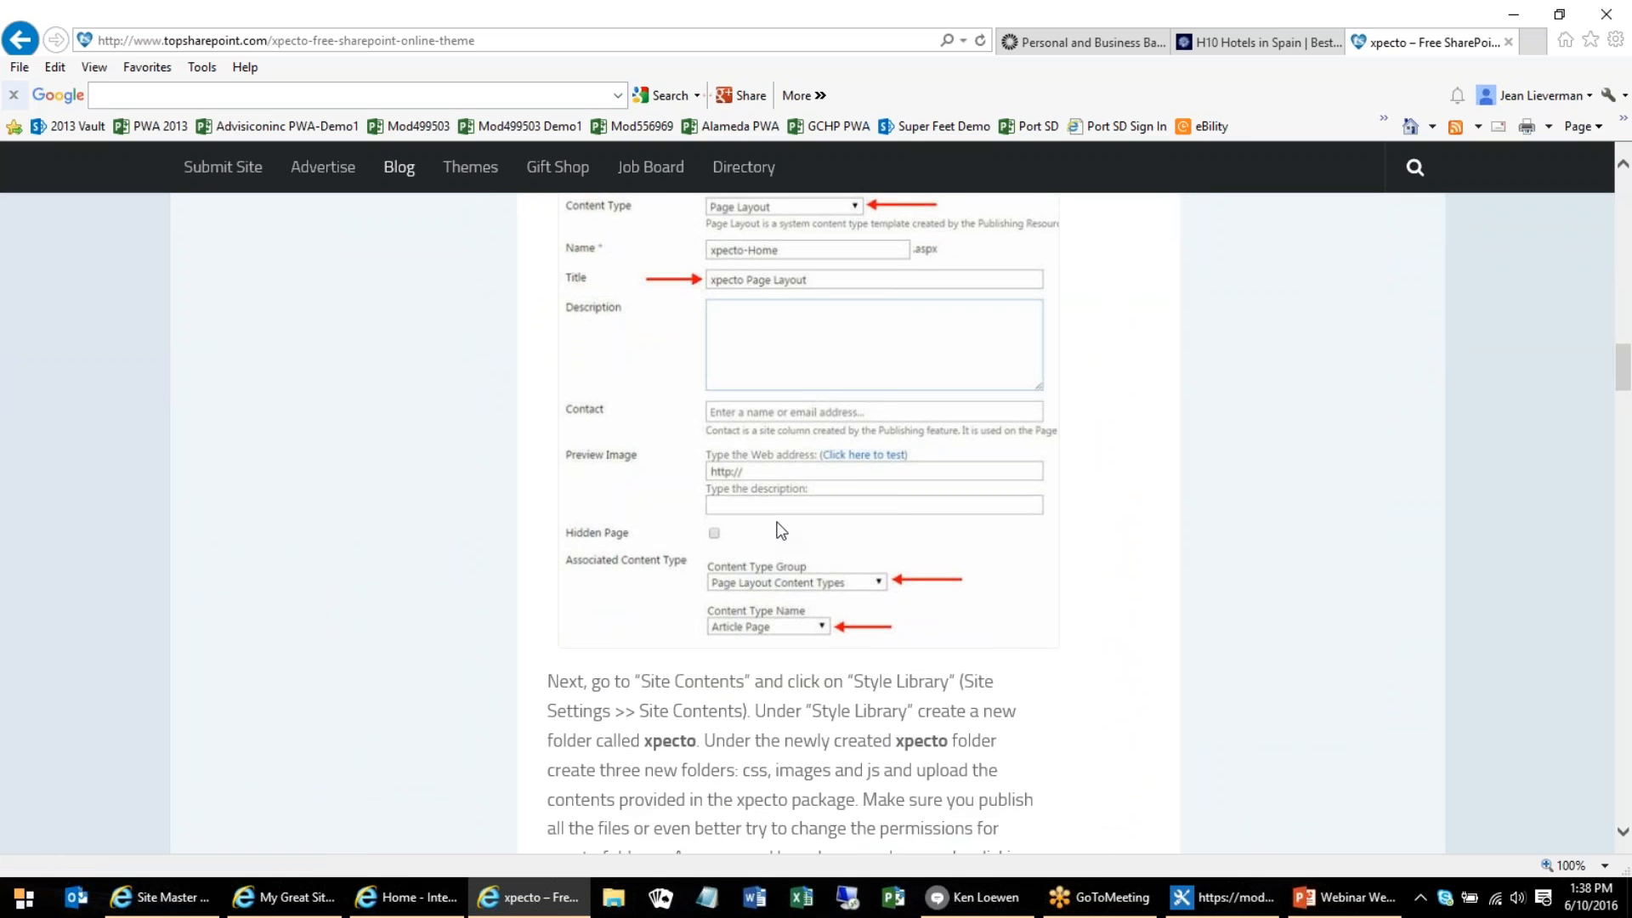
scroll(790, 582, up, 5)
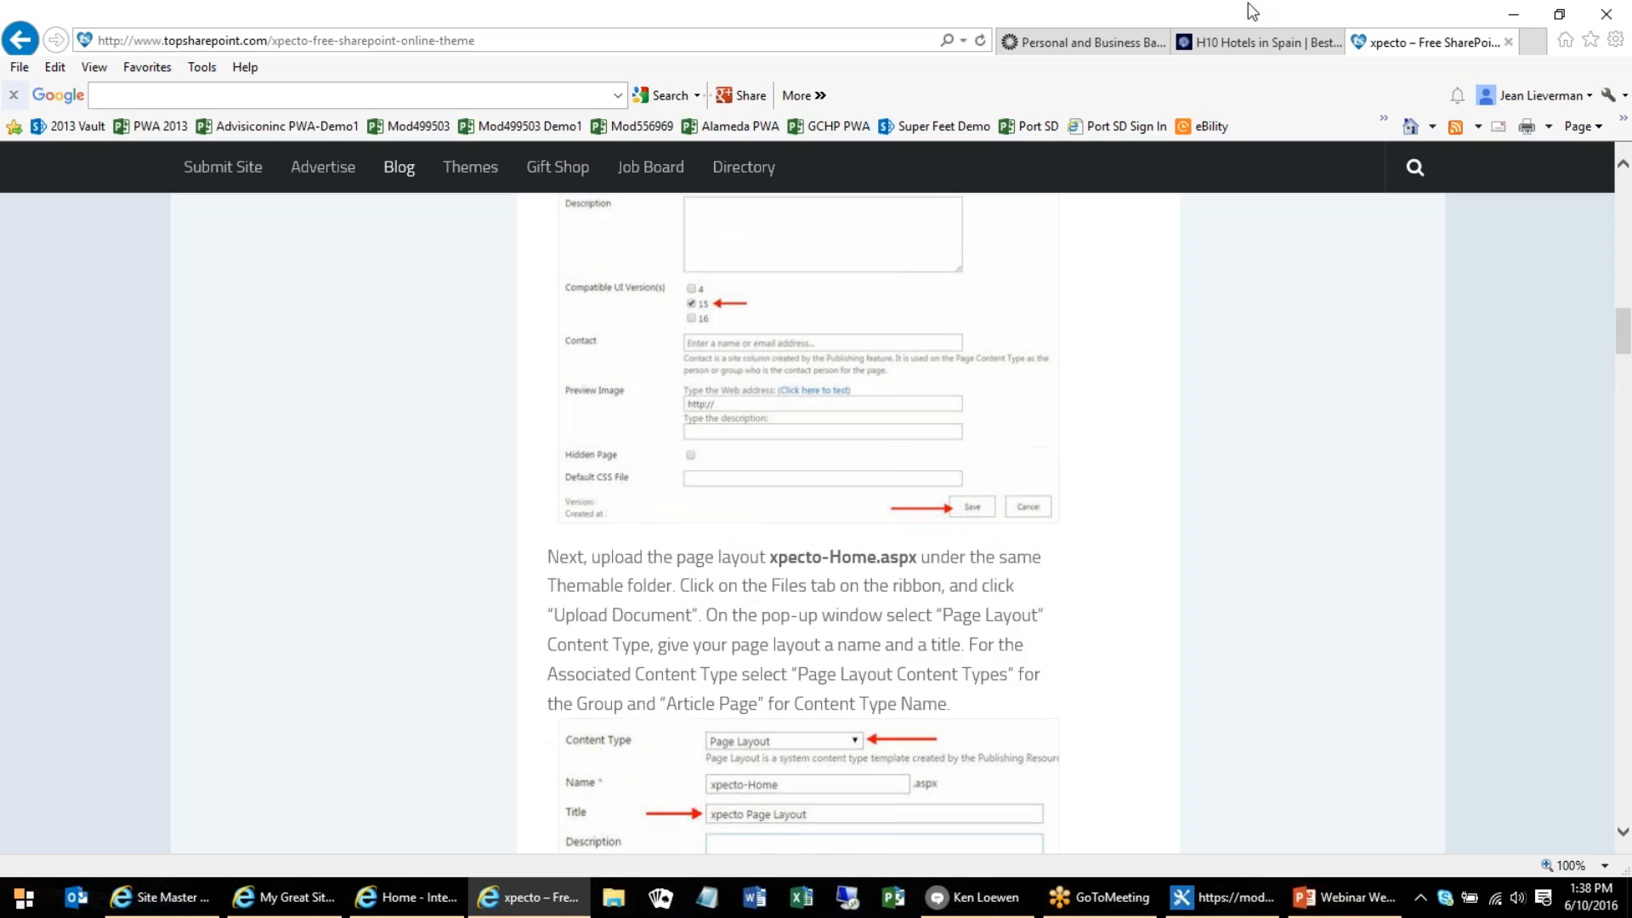
Return to the My New World site and open Site 3 to view its home page with the xpecto theme
click(438, 829)
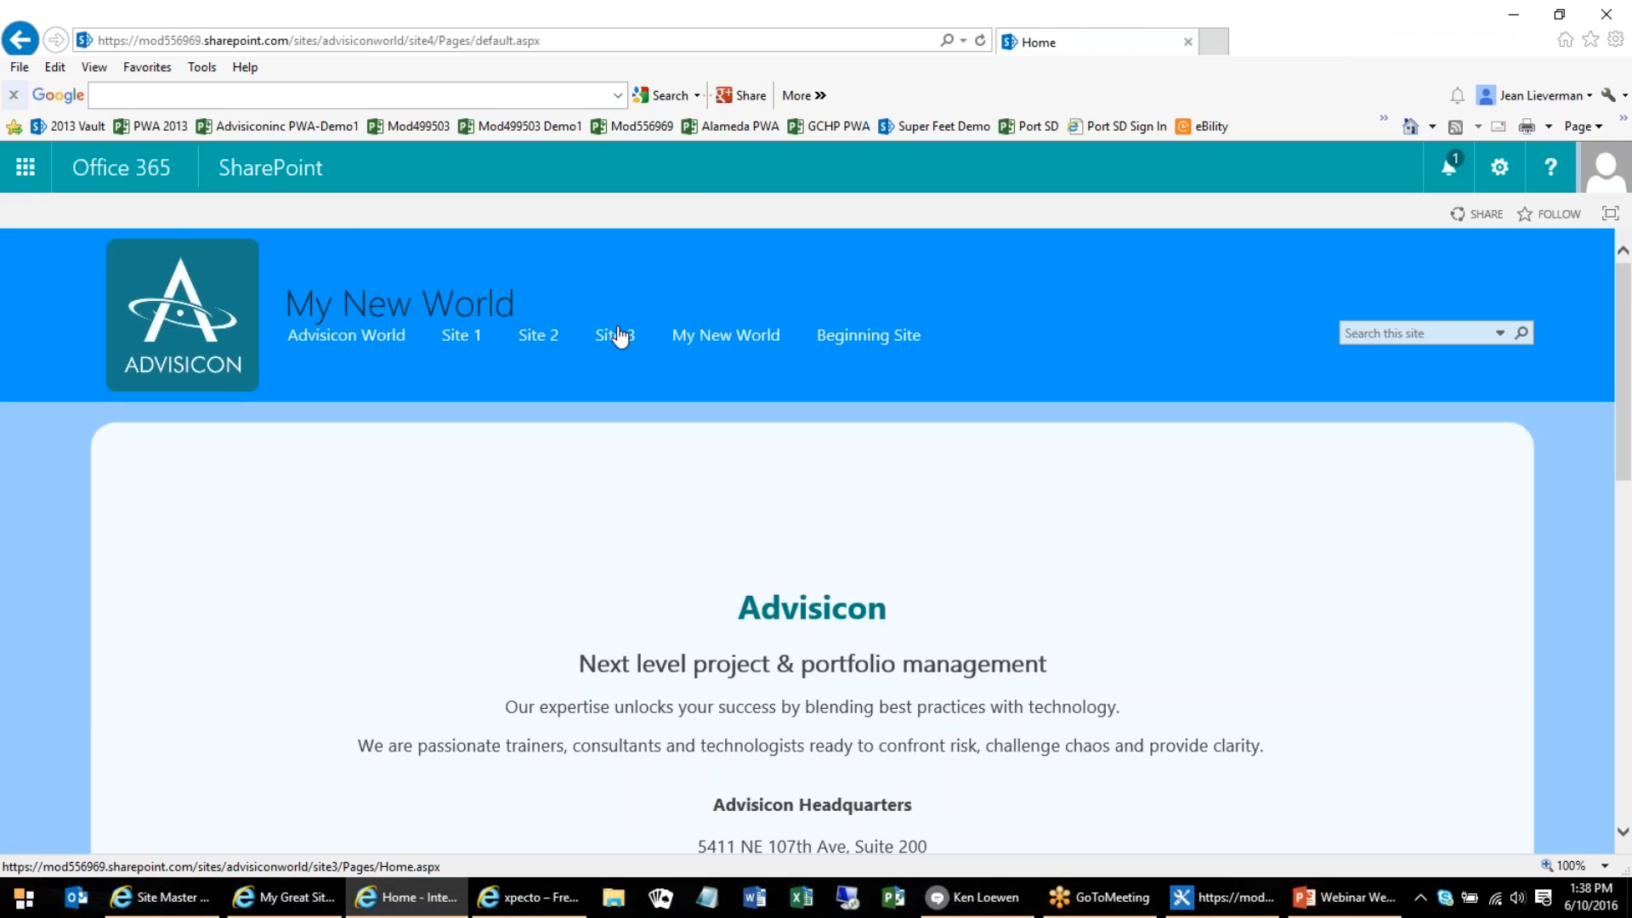
click(611, 337)
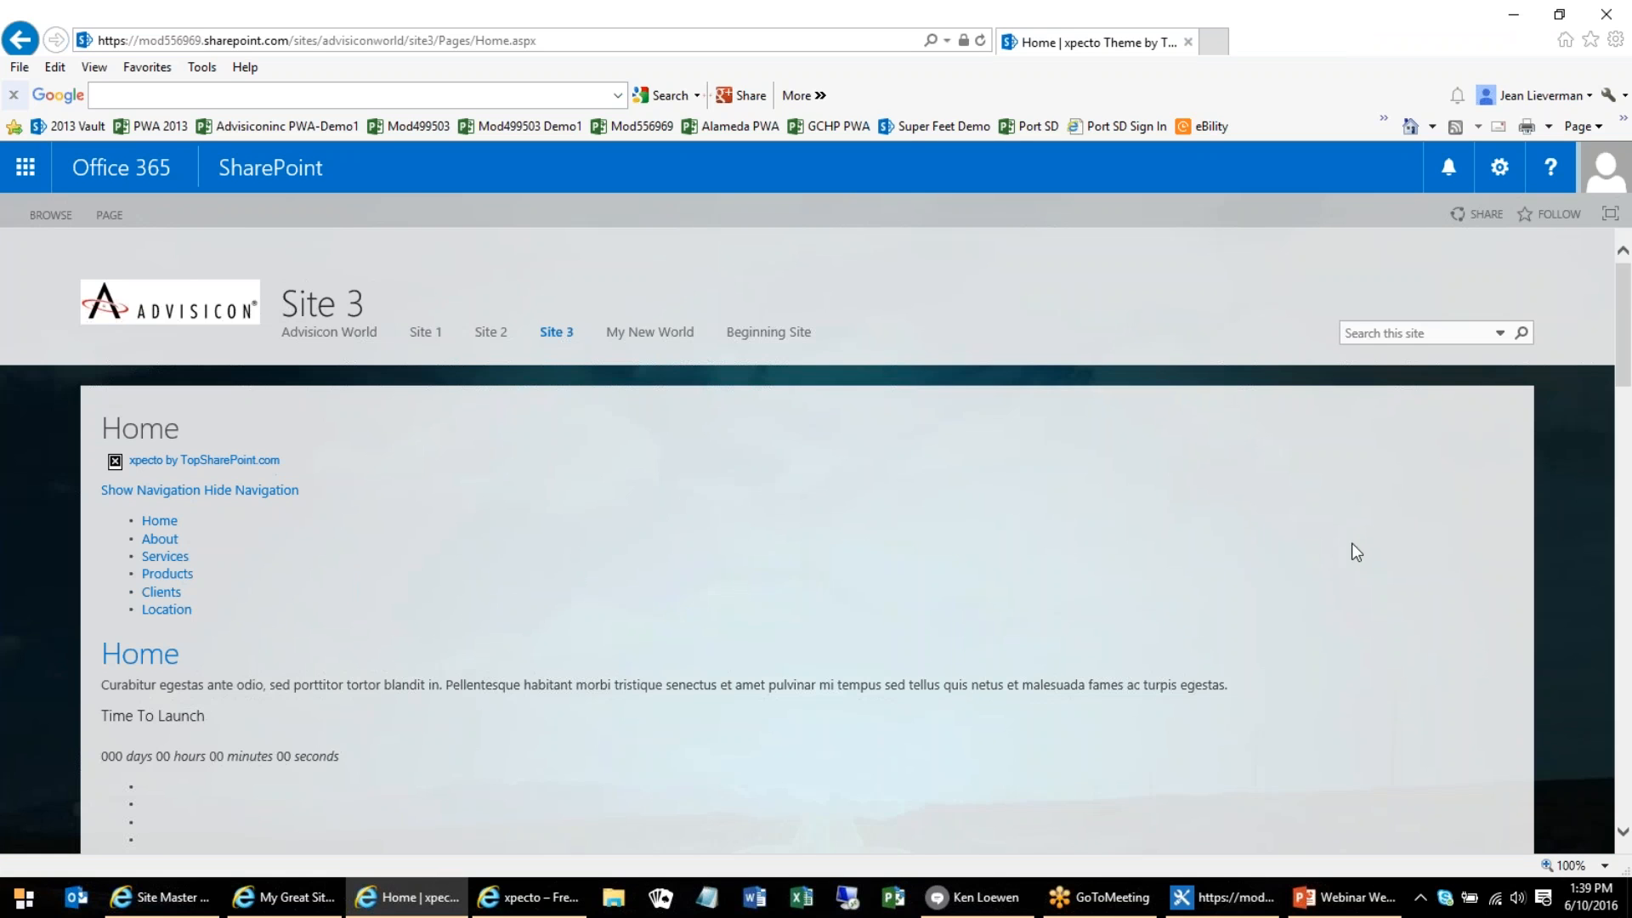
scroll(1584, 716, down, 2)
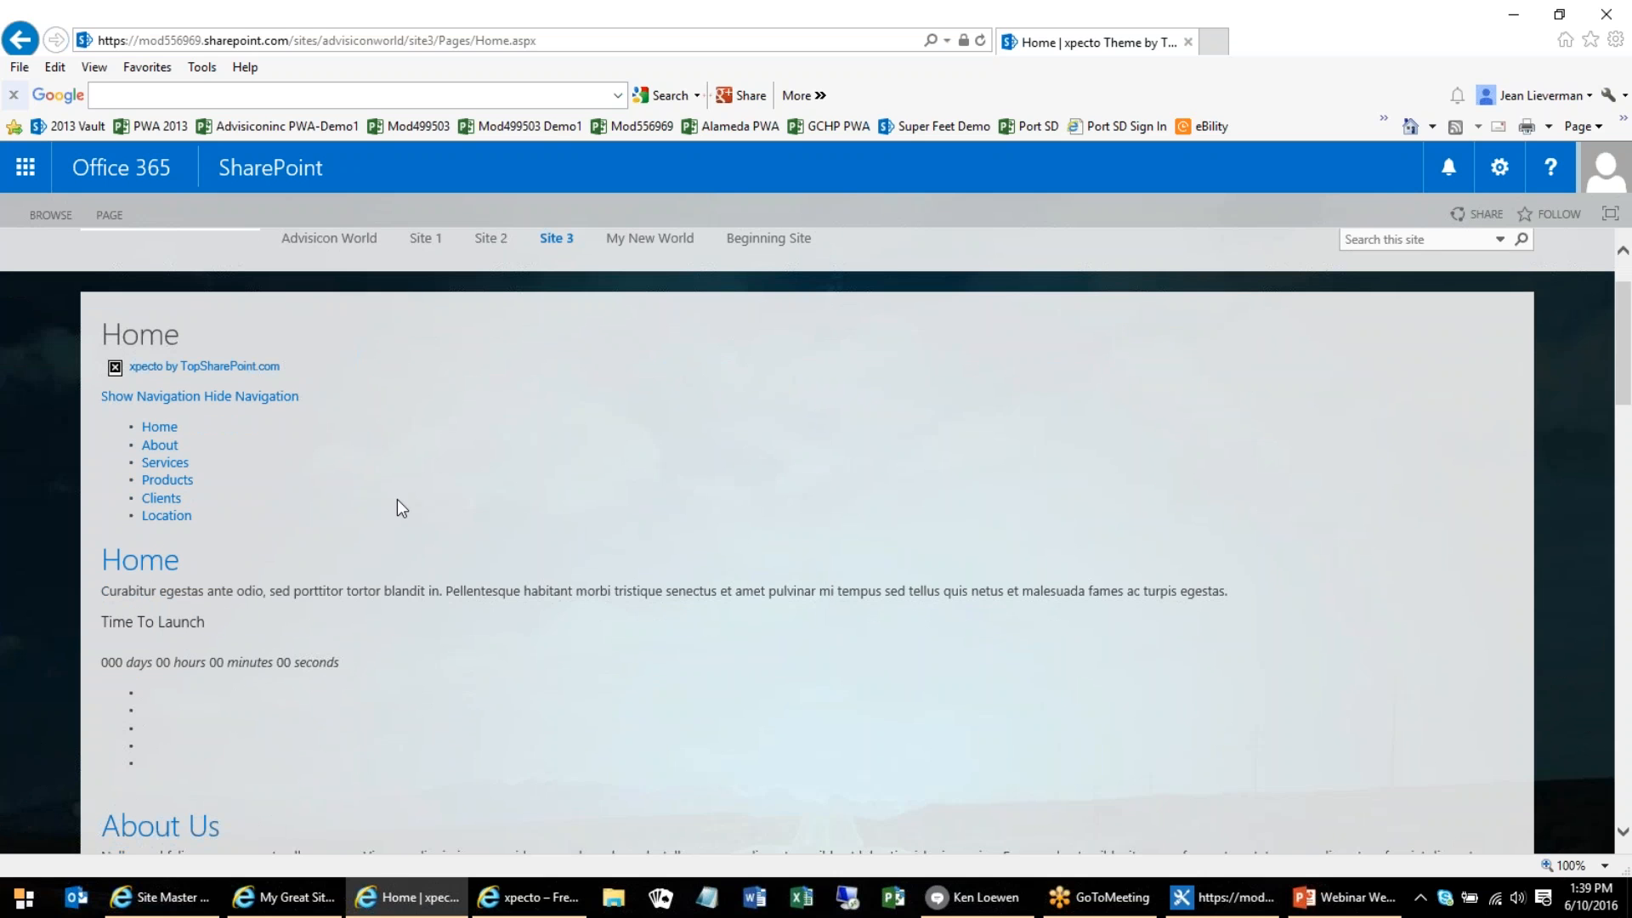
Examine the Site 3 home page's xpecto content down to the embedded location map, and return to the page header
scroll(396, 499, down, 1)
scroll(396, 502, down, 5)
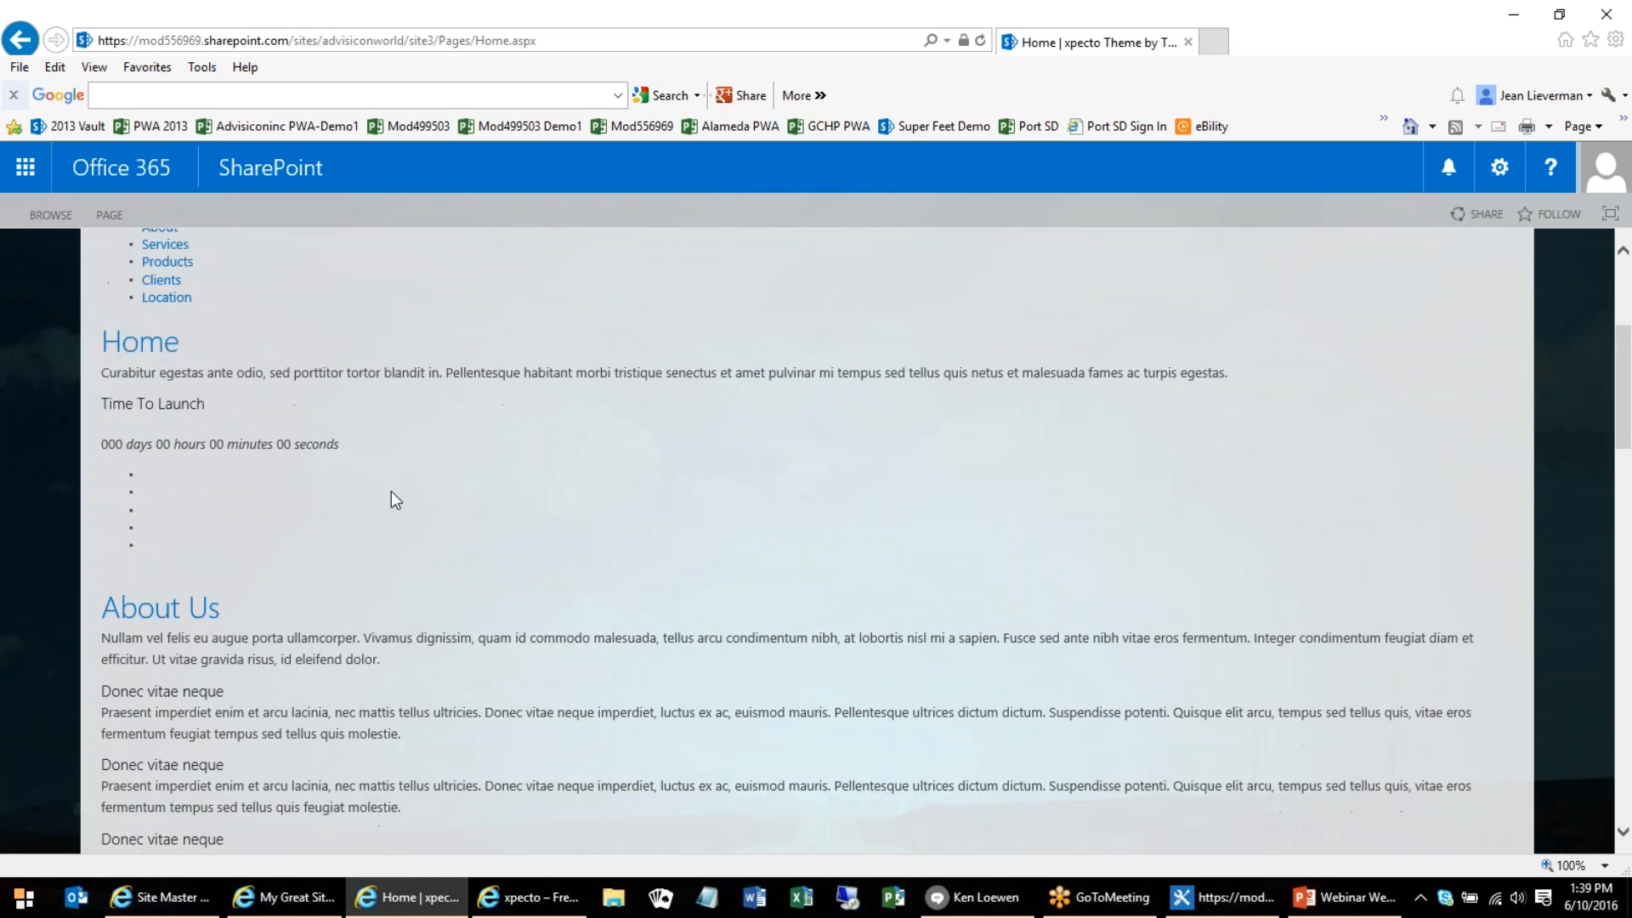
scroll(371, 559, down, 6)
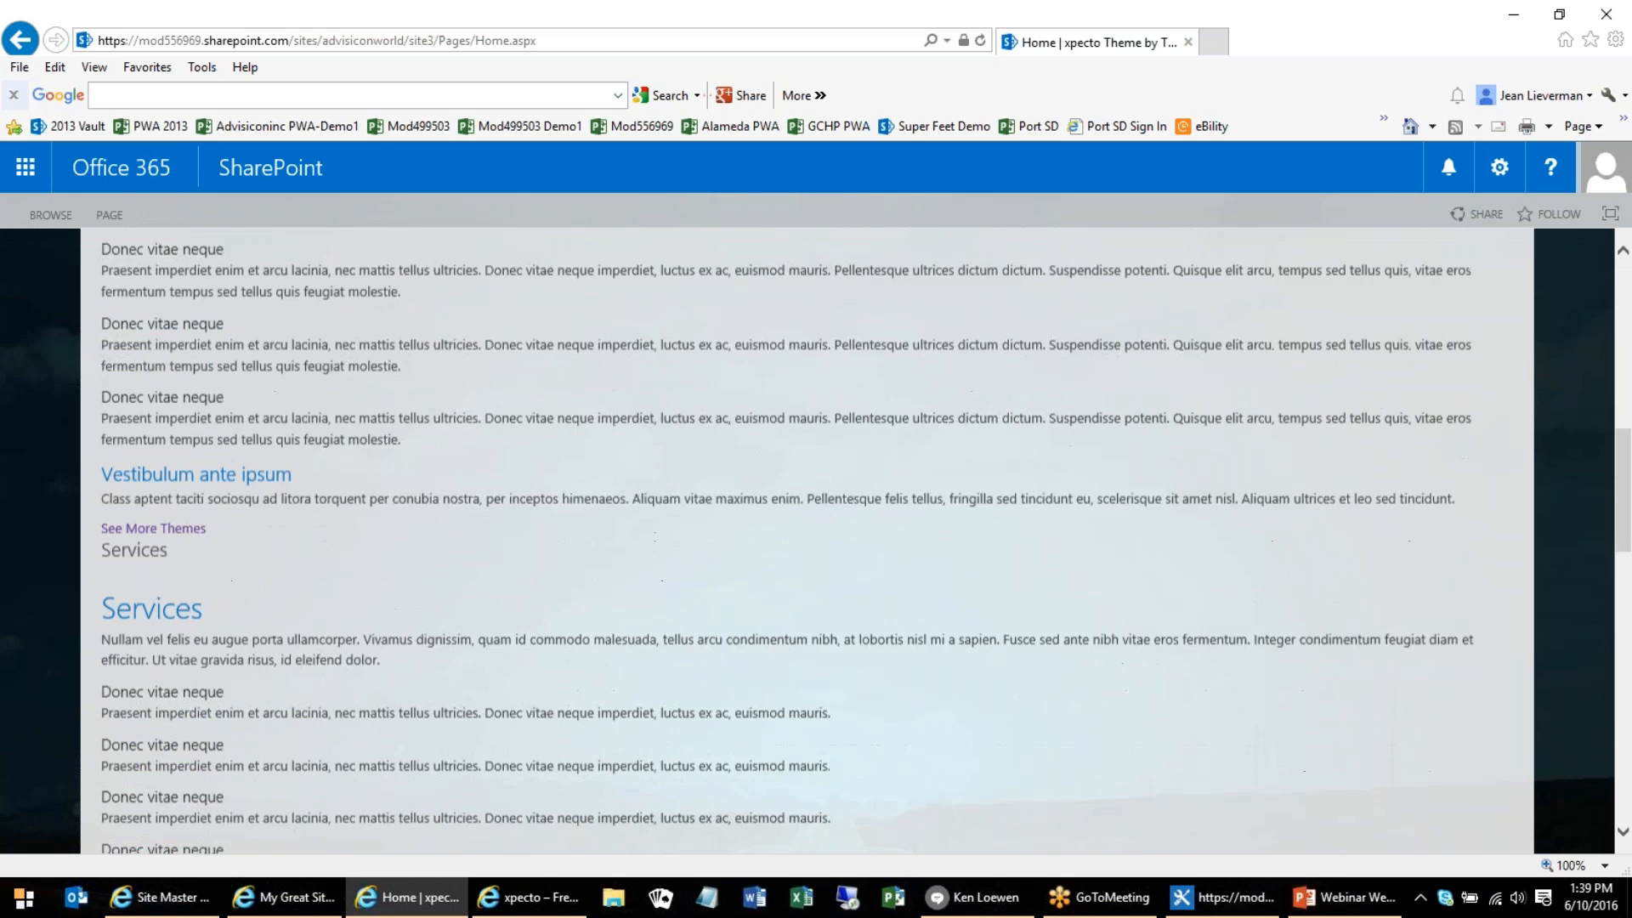
scroll(371, 558, down, 4)
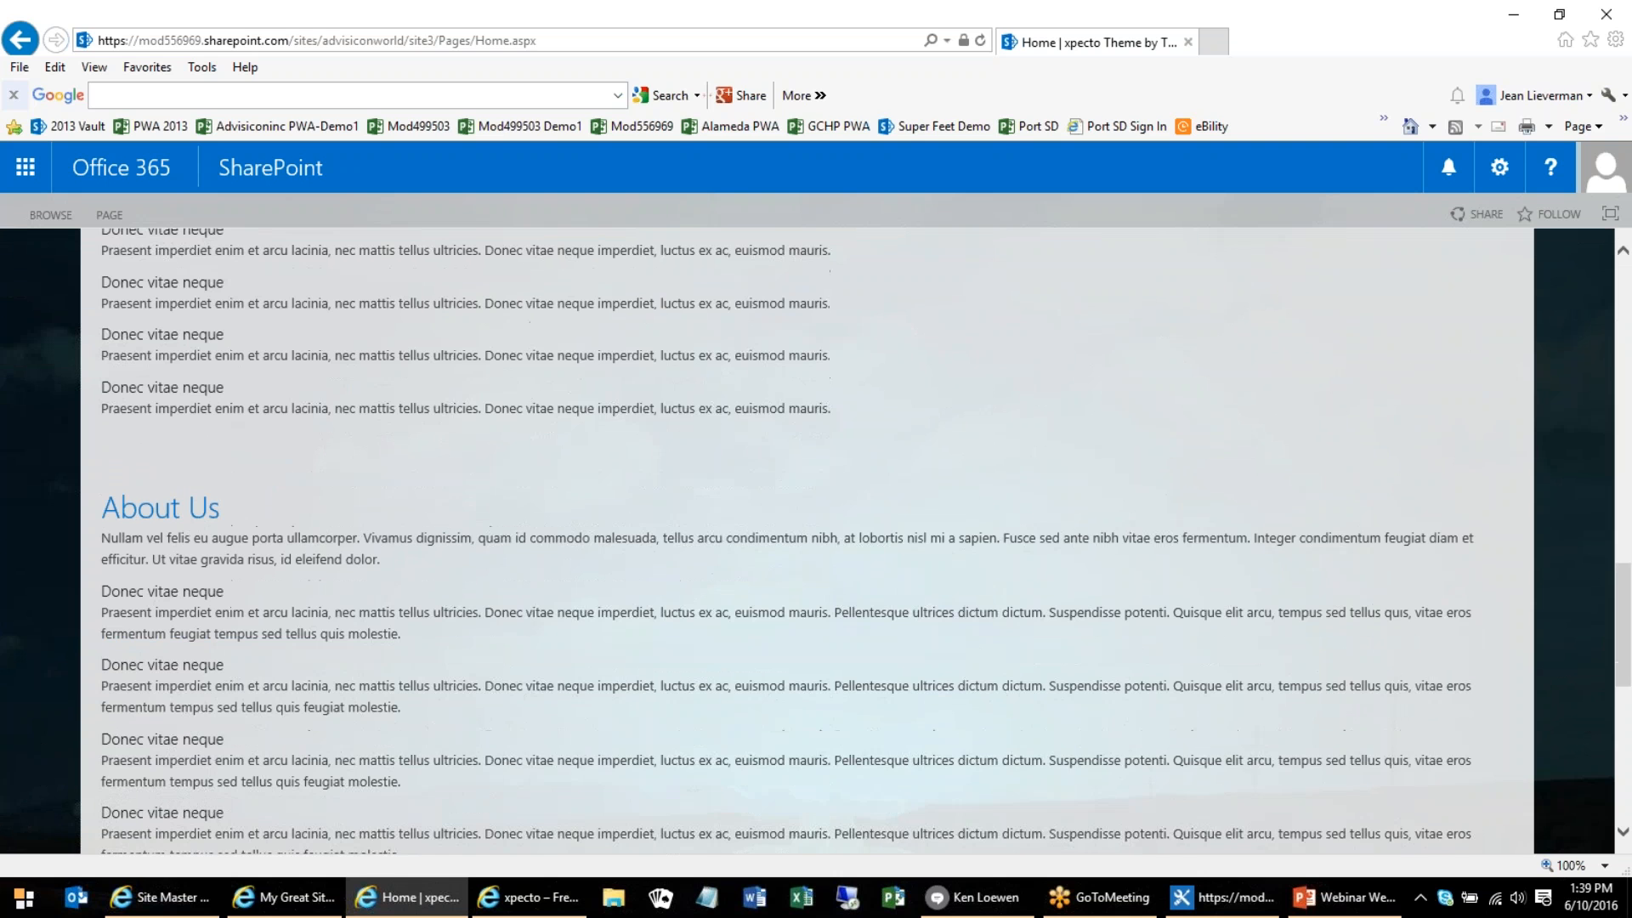
scroll(1528, 778, down, 8)
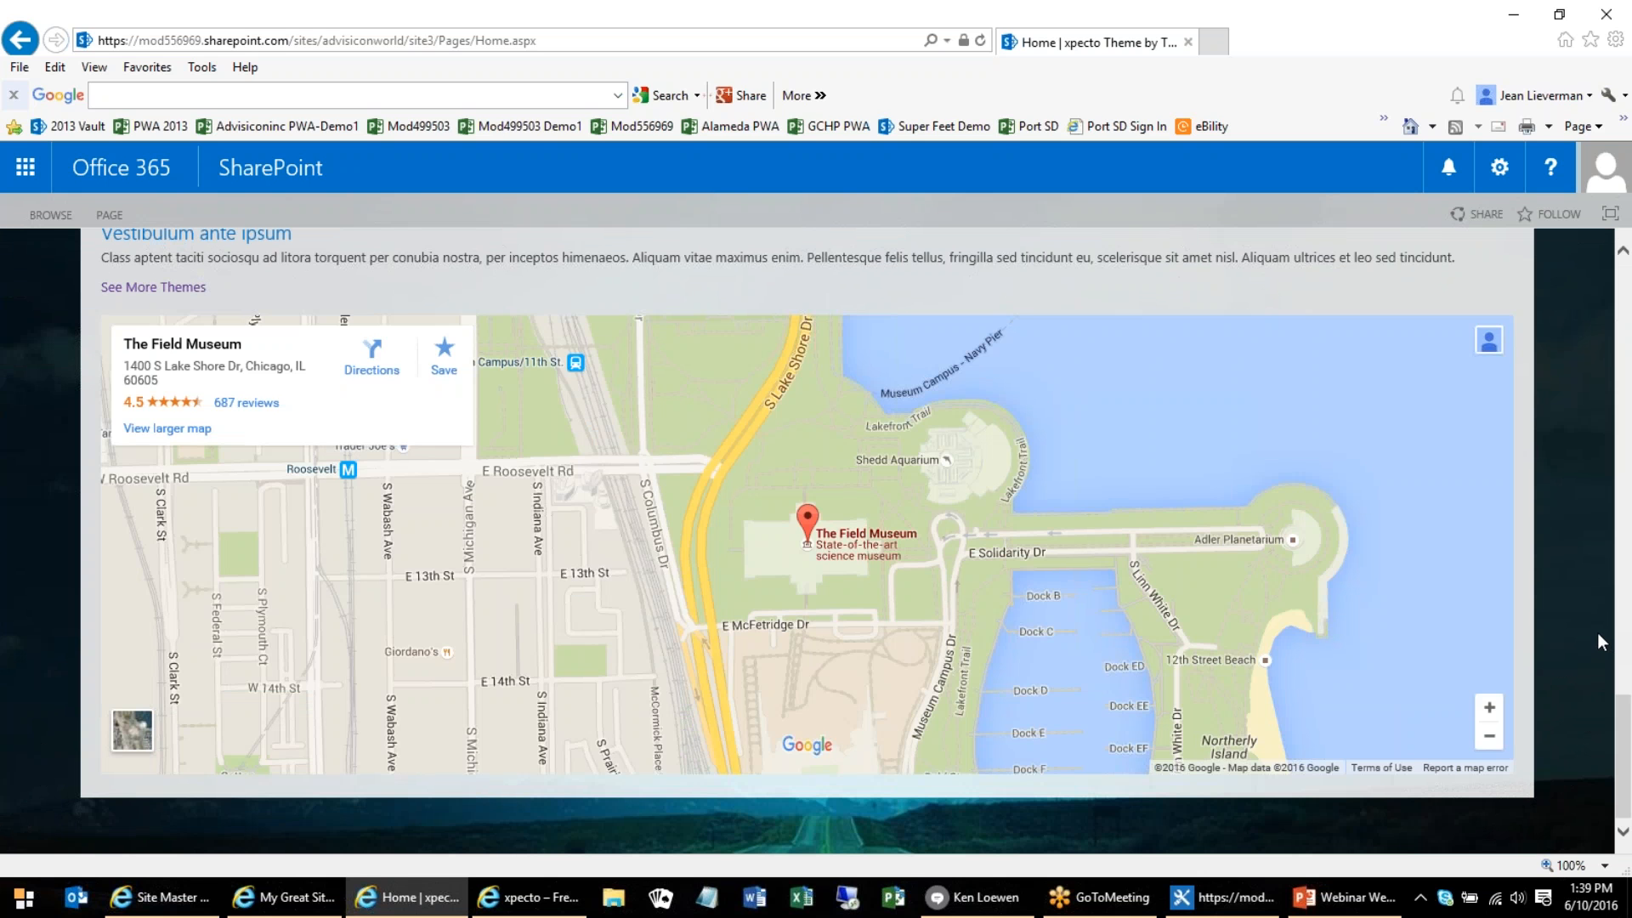
scroll(1596, 632, up, 2)
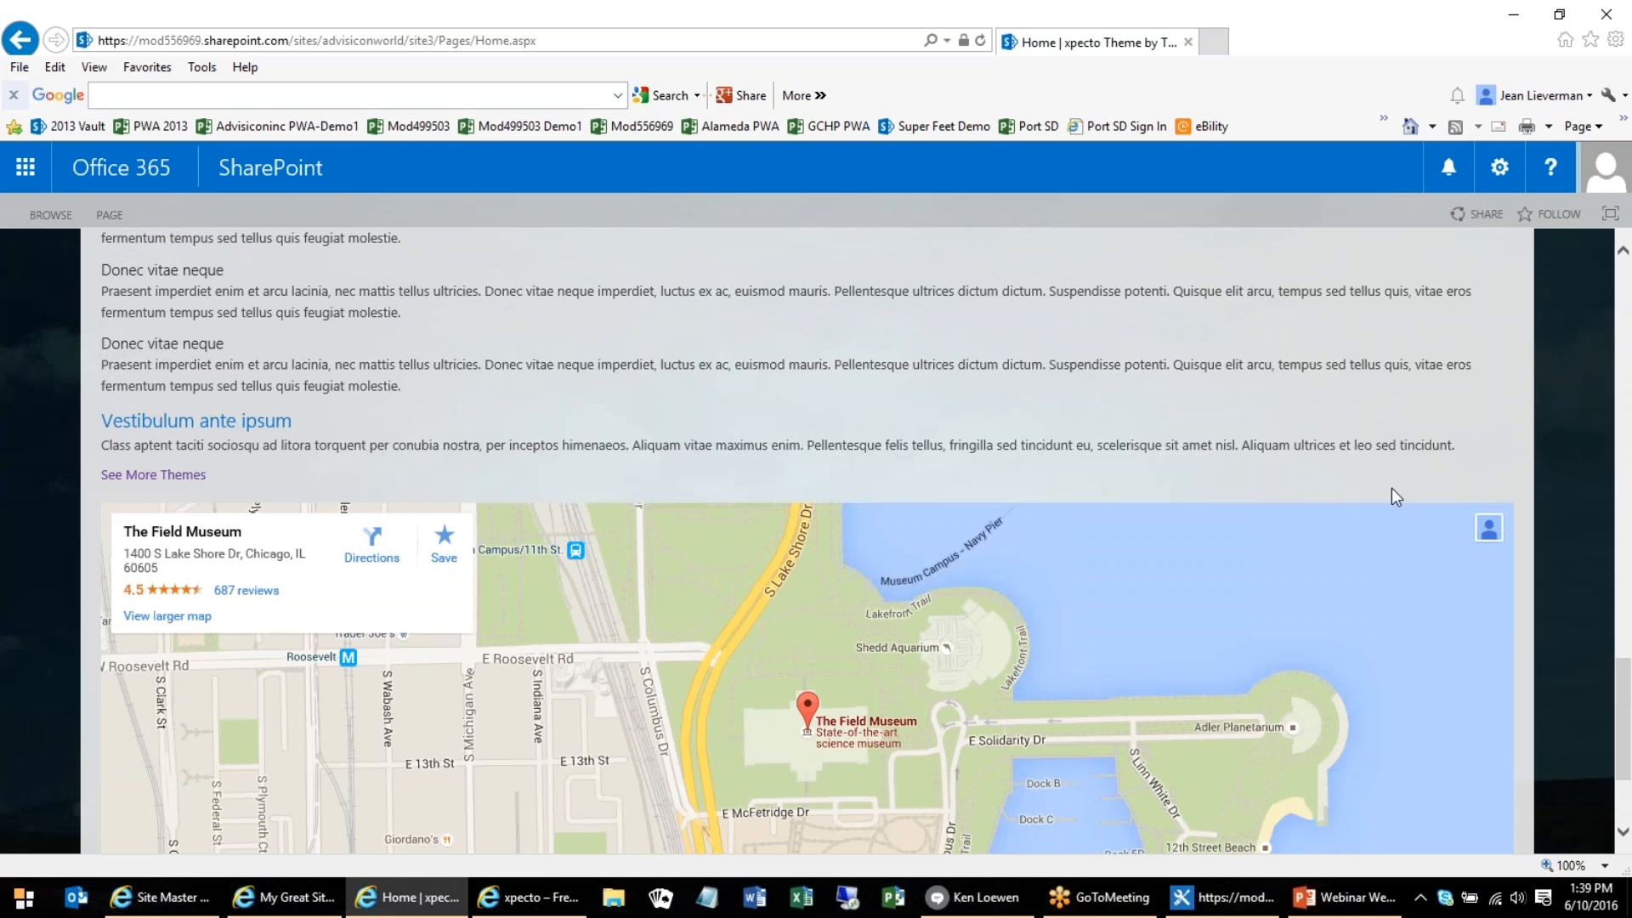
scroll(1518, 479, down, 2)
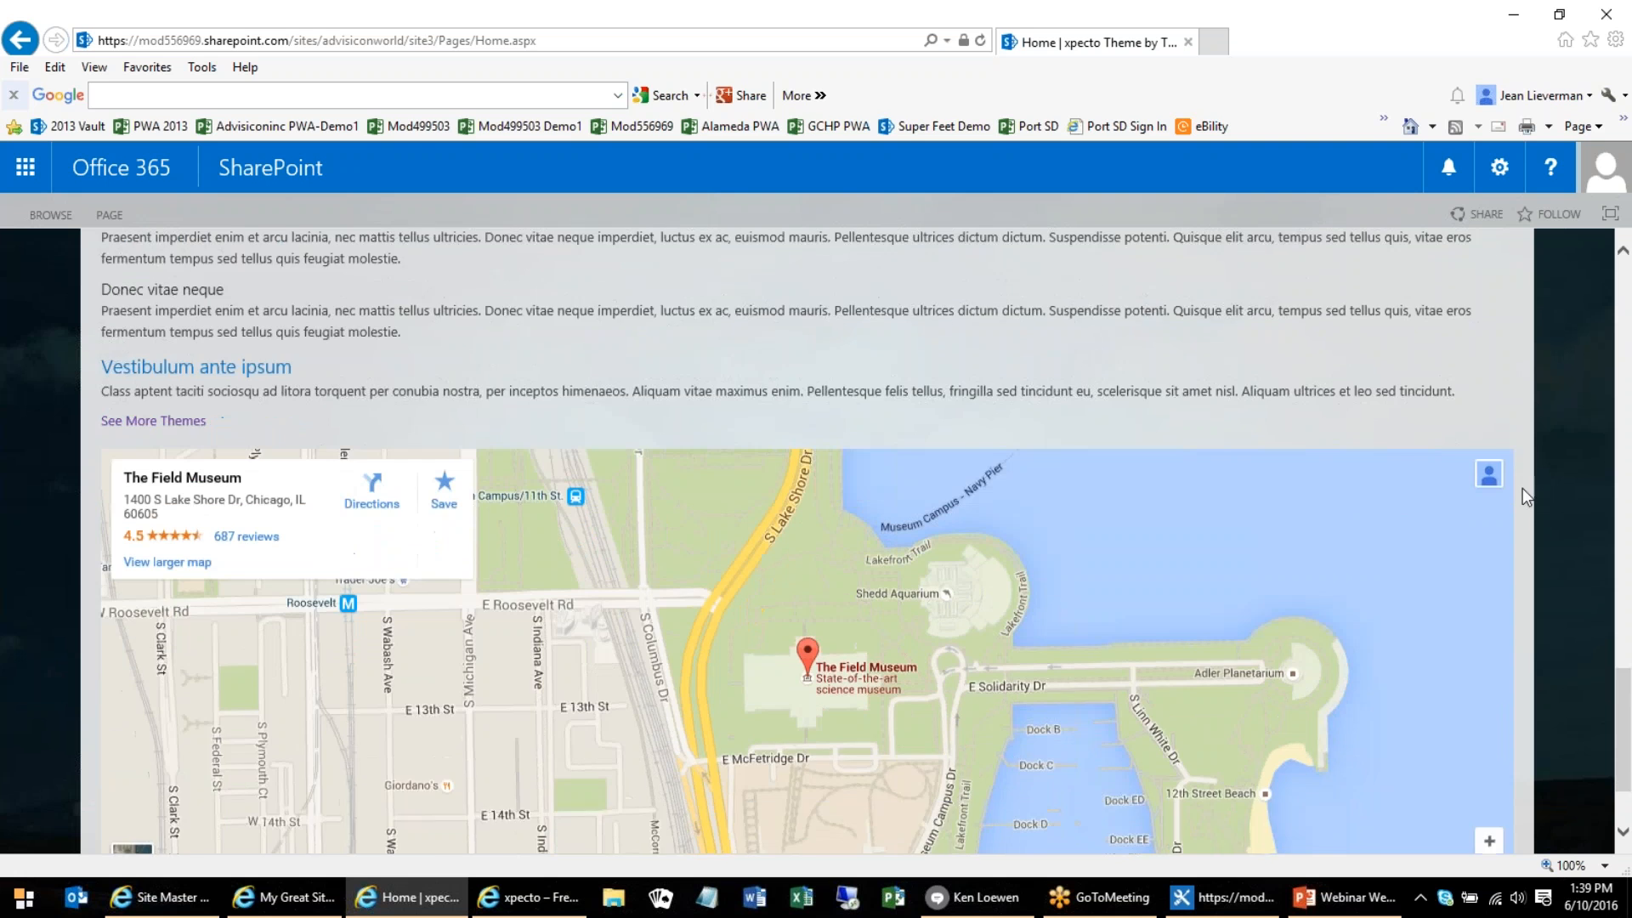
scroll(1628, 688, up, 6)
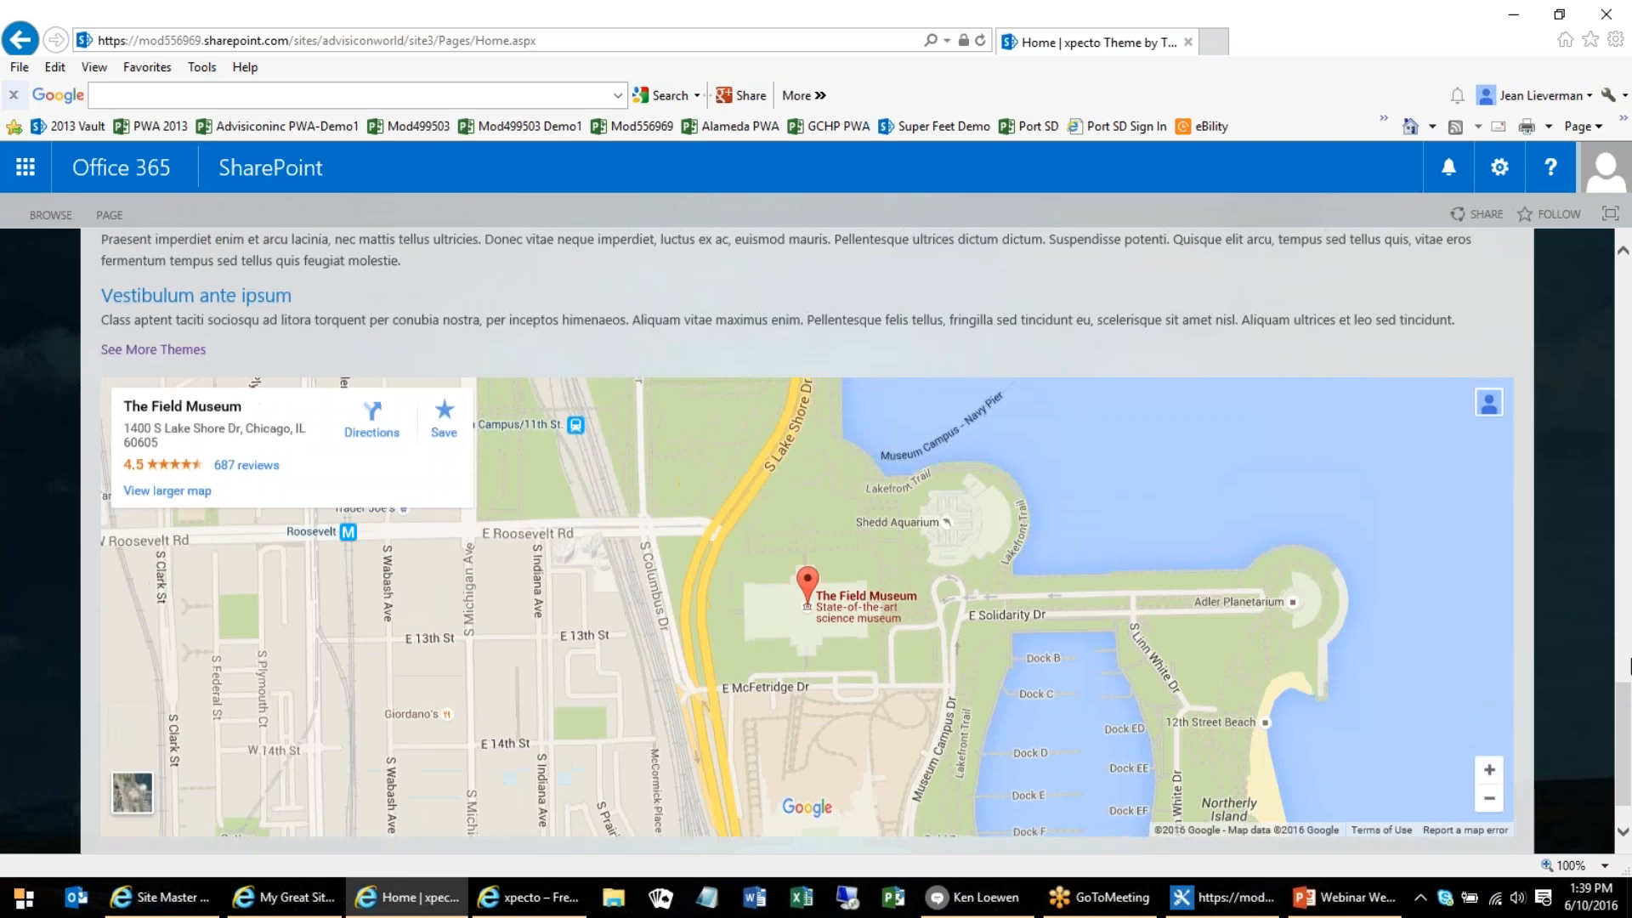
scroll(1628, 664, up, 10)
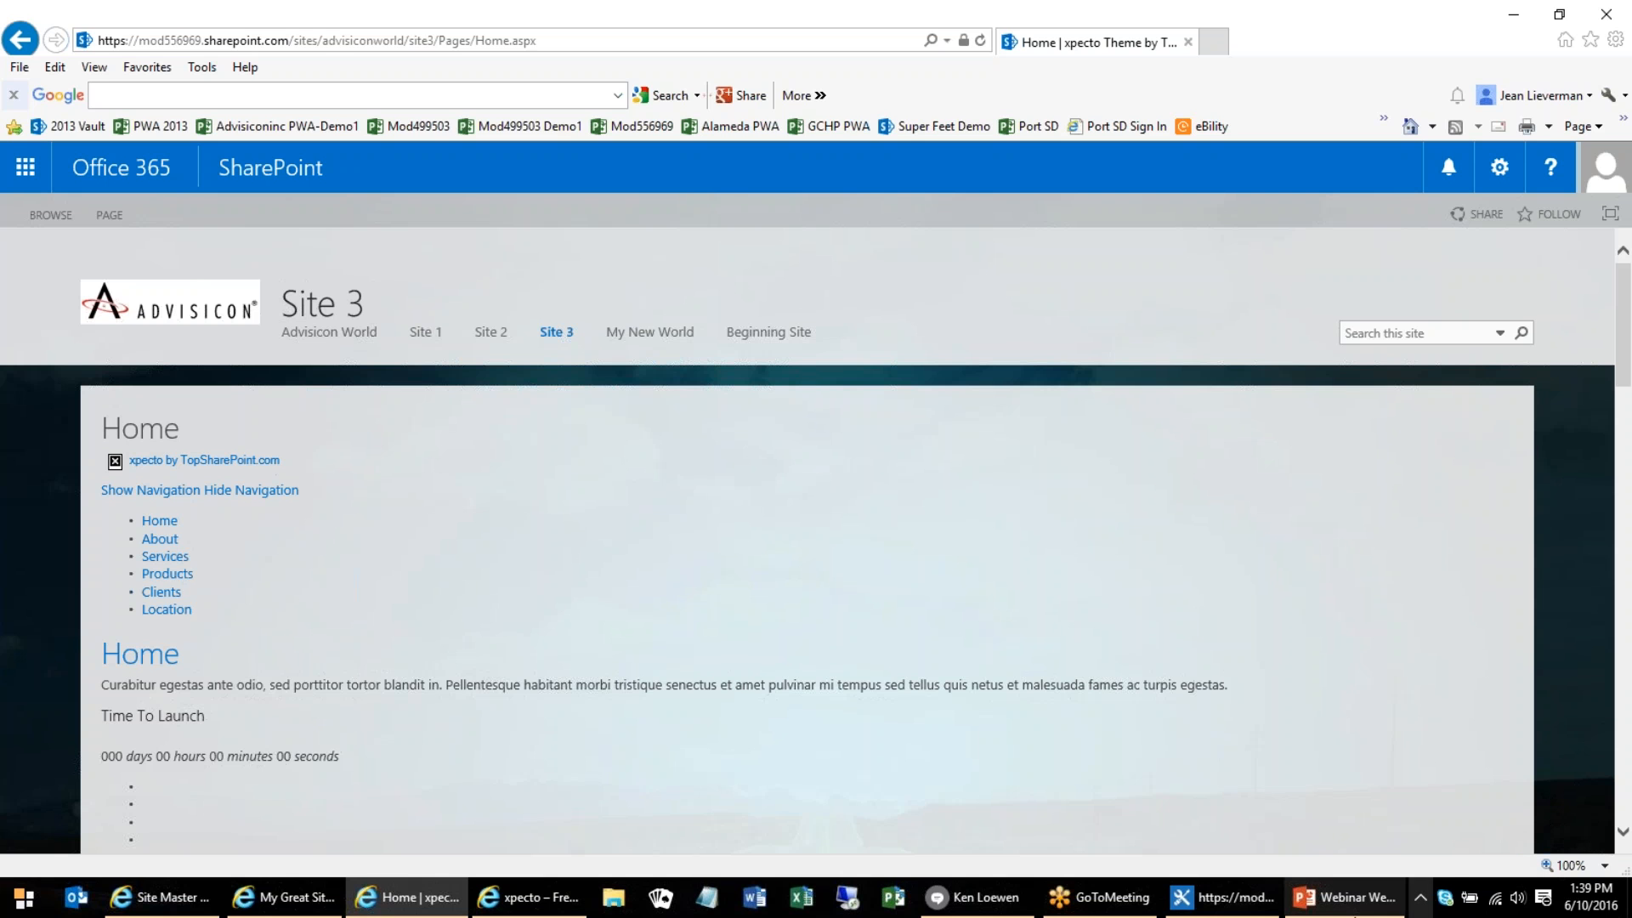
Switch to the Branding SharePoint presentation in PowerPoint, start the slide show from the Demo slide, and advance to the "Need more?" slide
click(1342, 899)
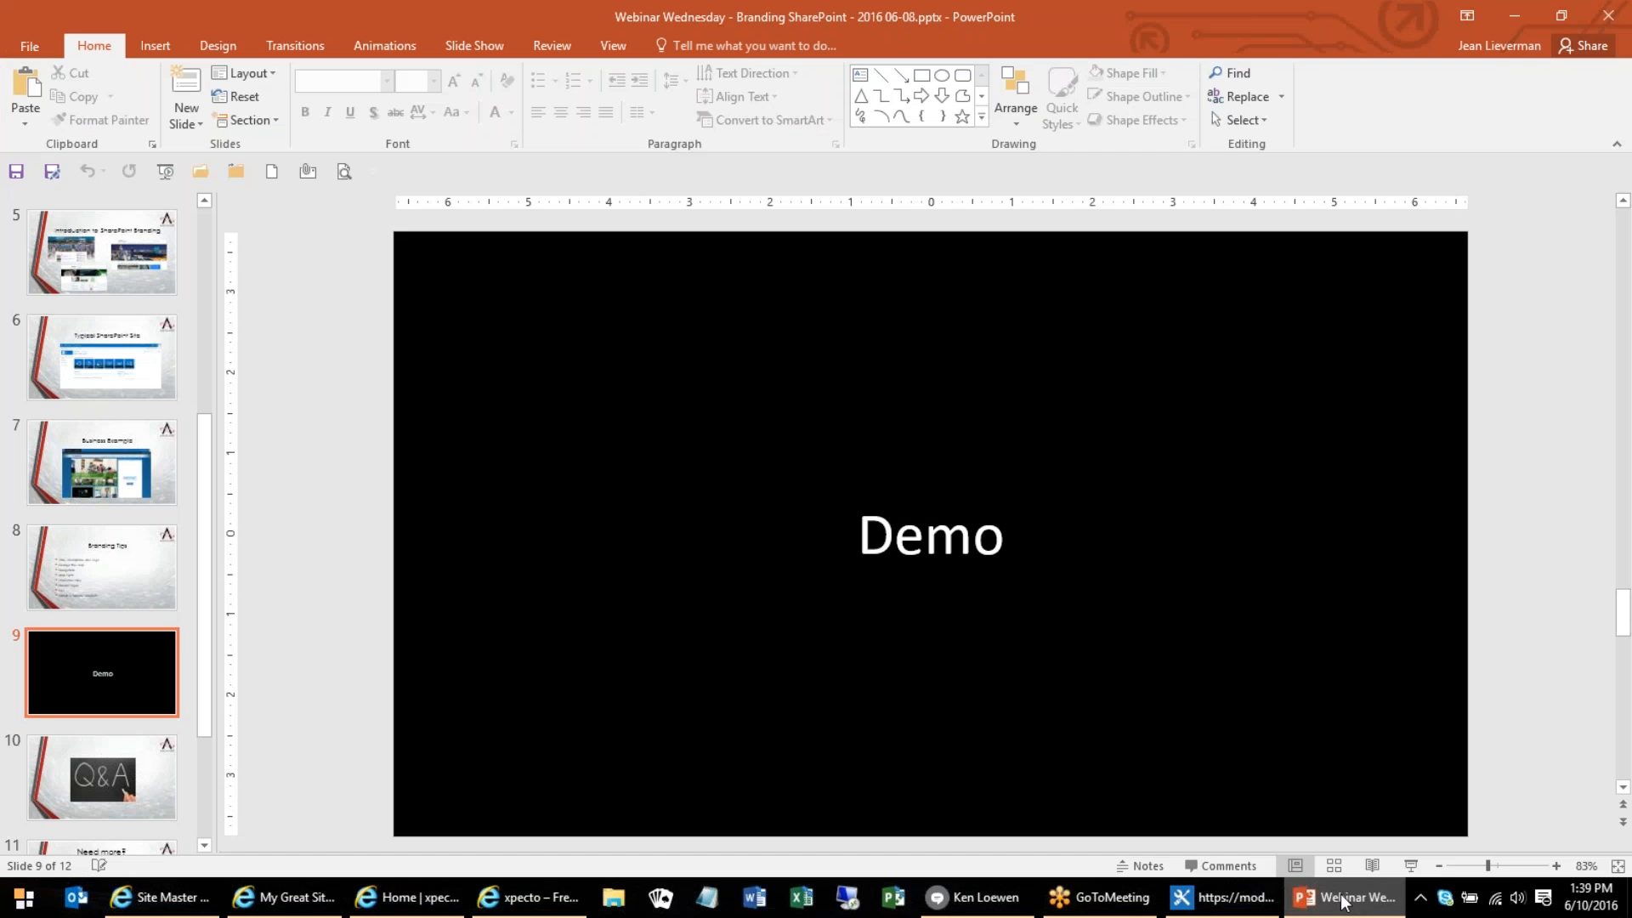
click(1410, 866)
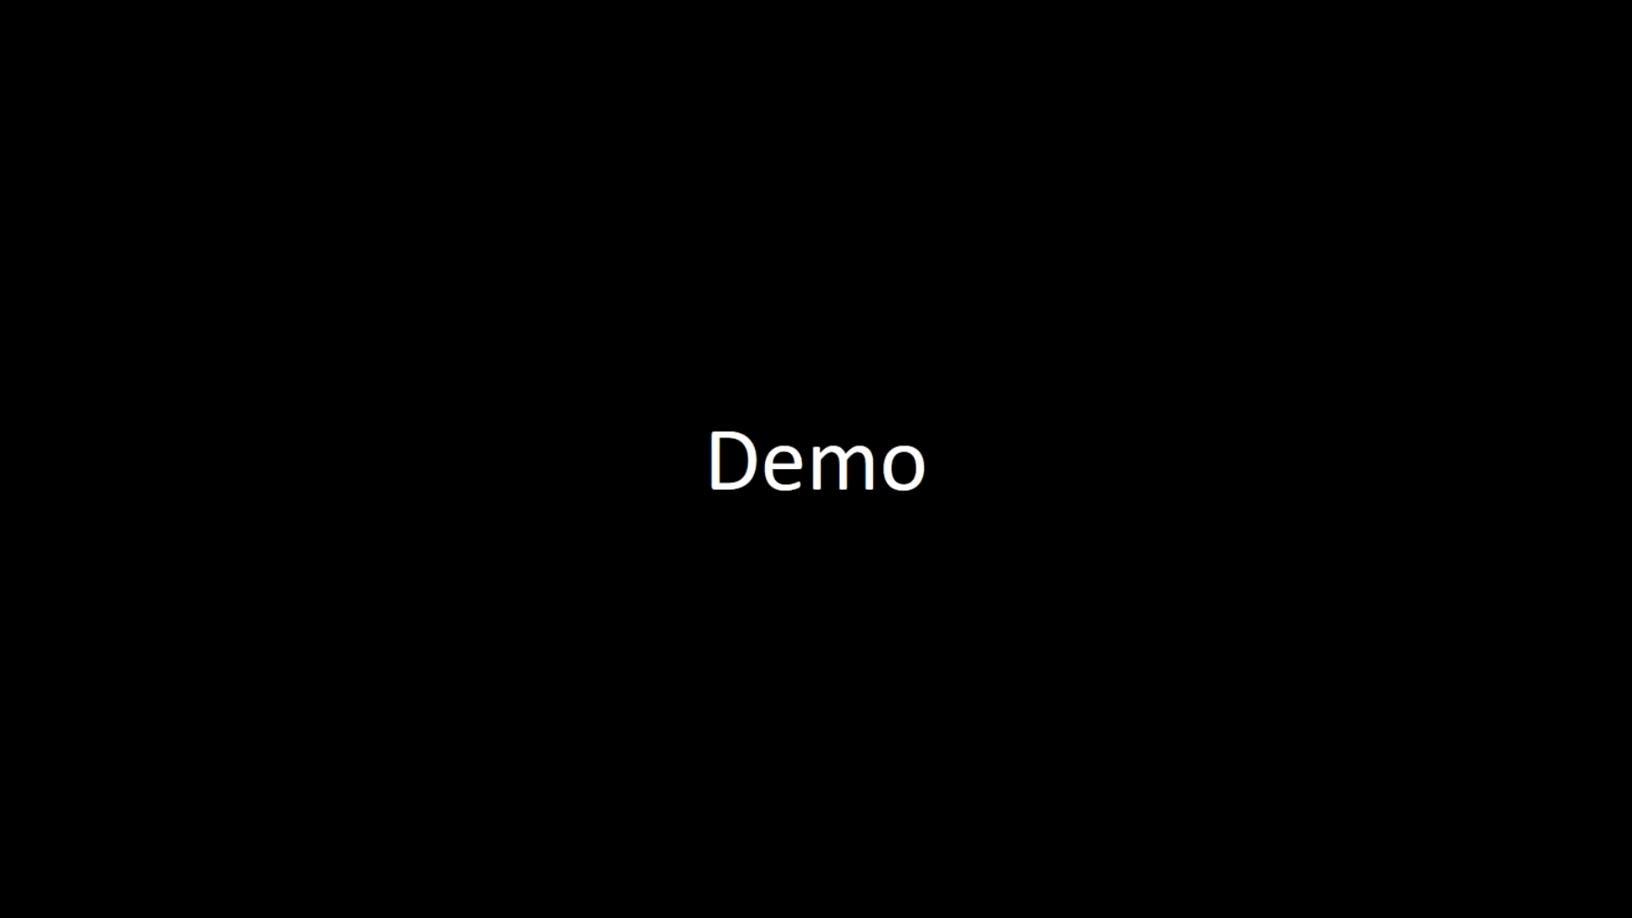
key(Right)
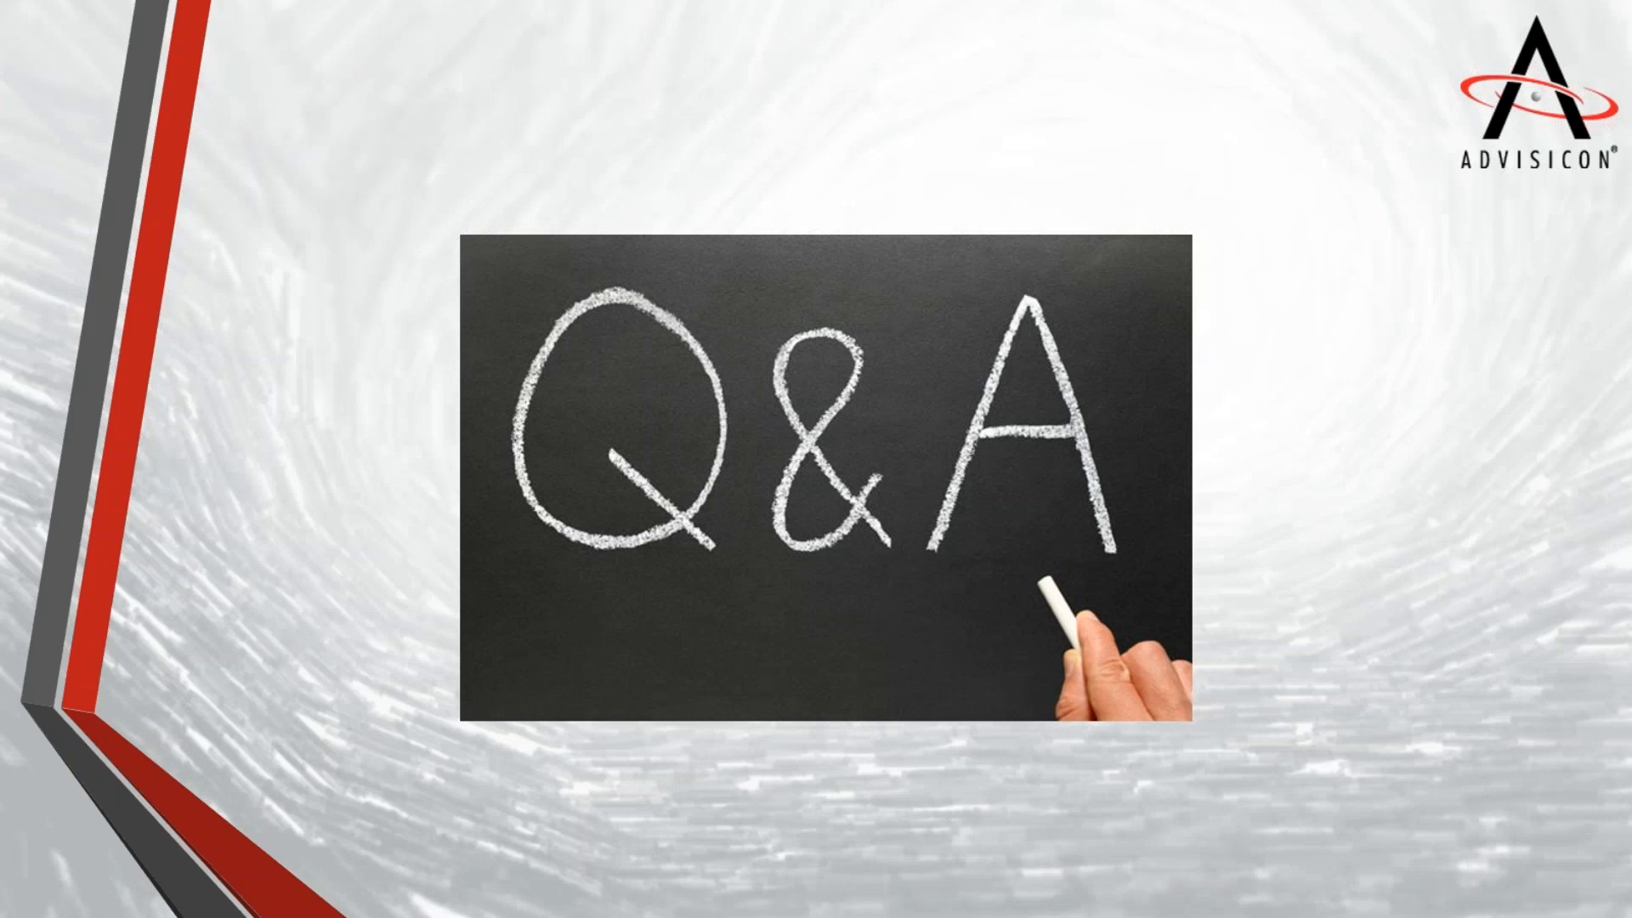
key(Right)
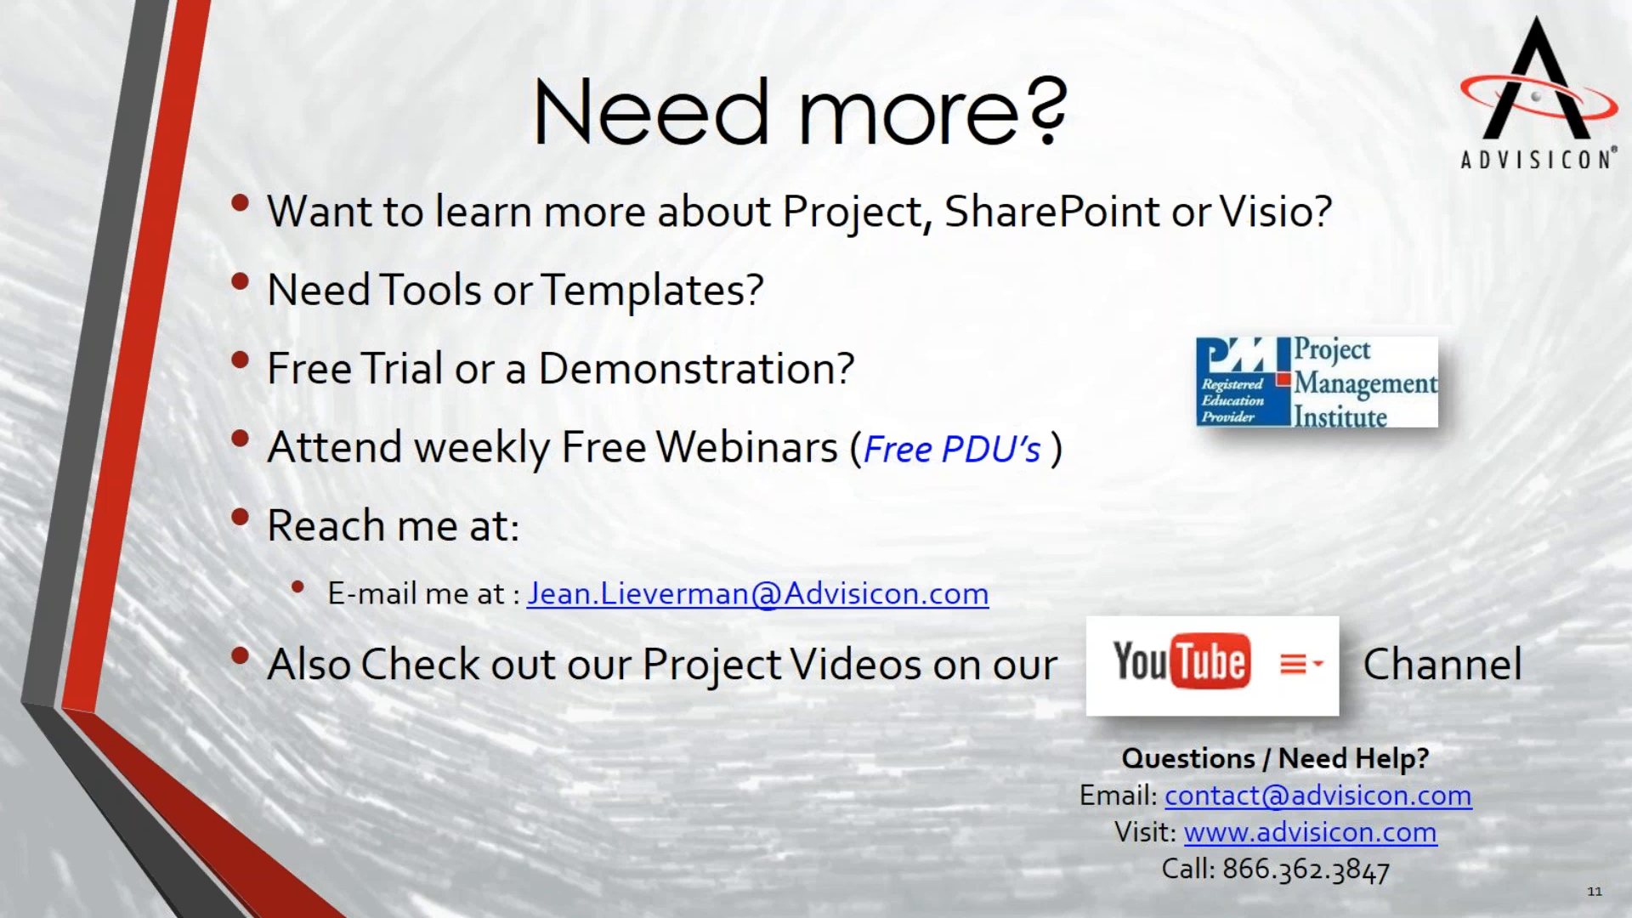